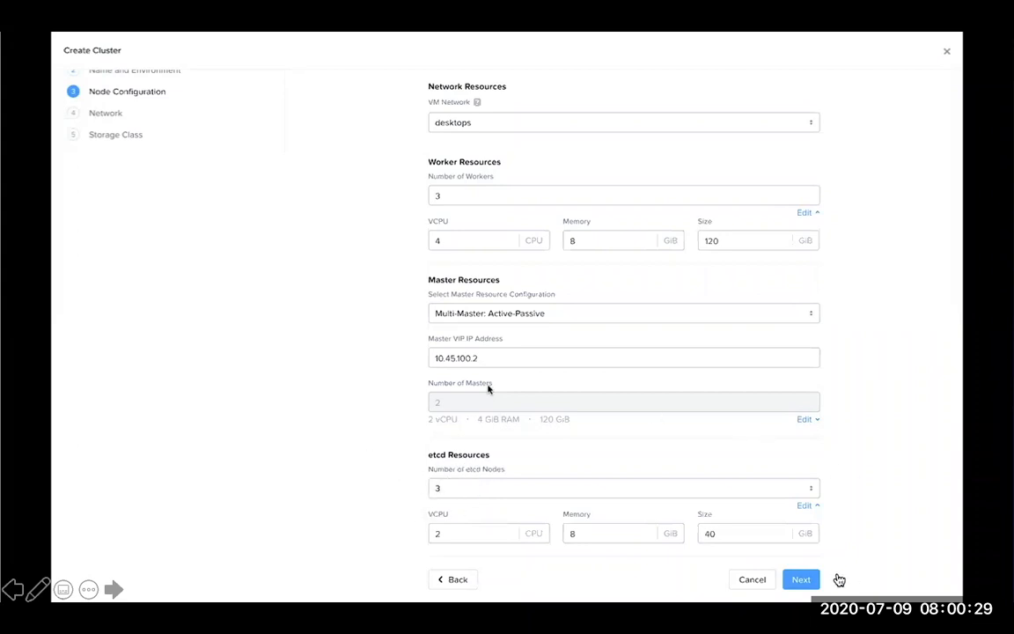
Step: Accept the node and network settings, and enter the cluster username admin and the cluster password for the storage class
click(804, 579)
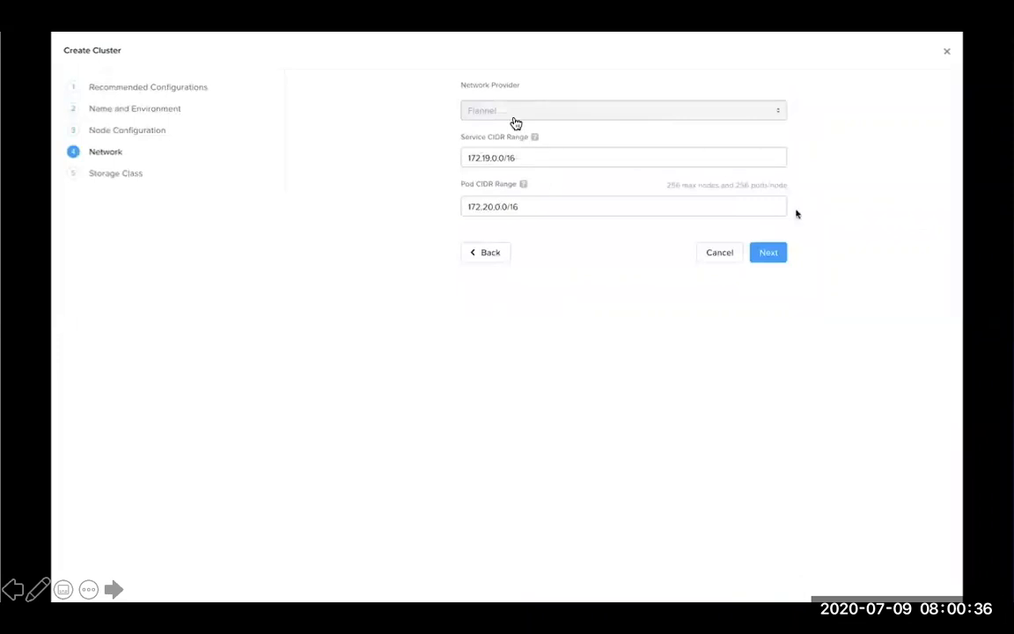
click(768, 253)
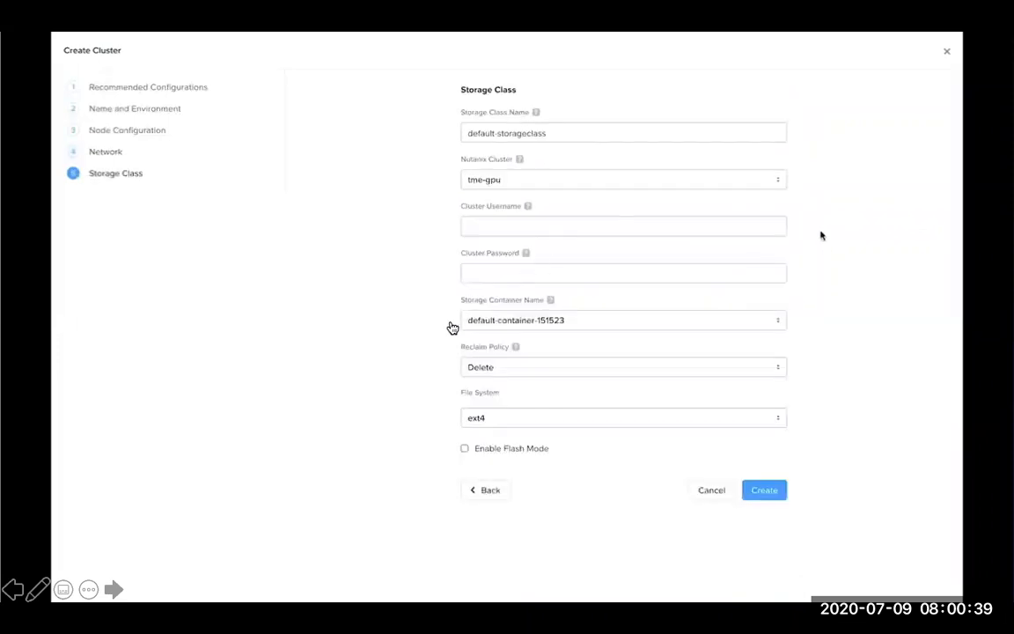
click(758, 223)
text(admin)
click(506, 274)
text(nutanix/4u)
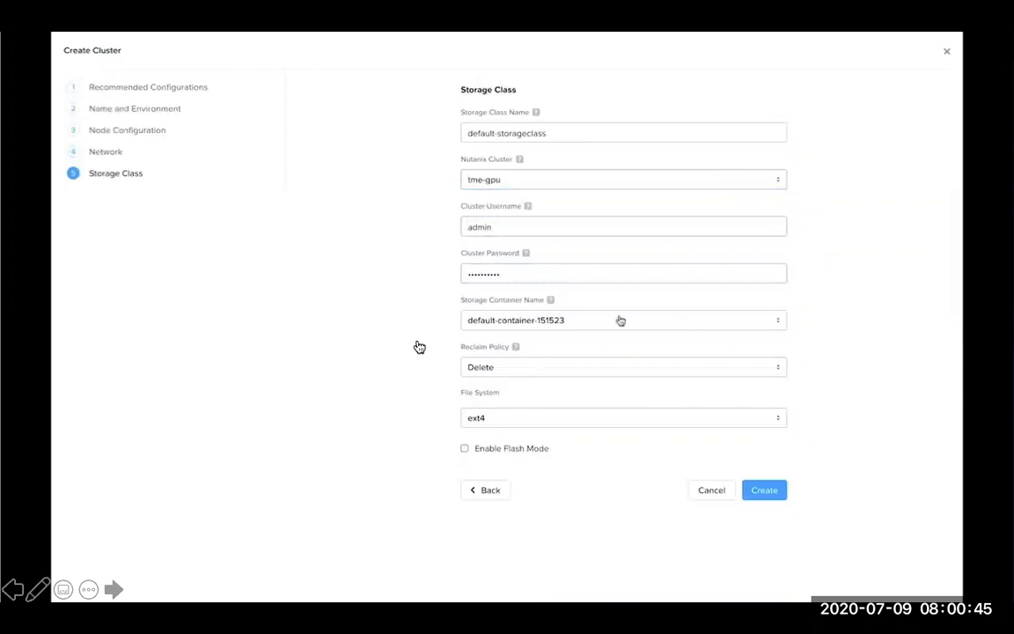
Step: Choose container default-container-151523, reclaim policy Delete and file system ext4 for the storage class, and create the Kubernetes cluster
click(620, 319)
click(588, 344)
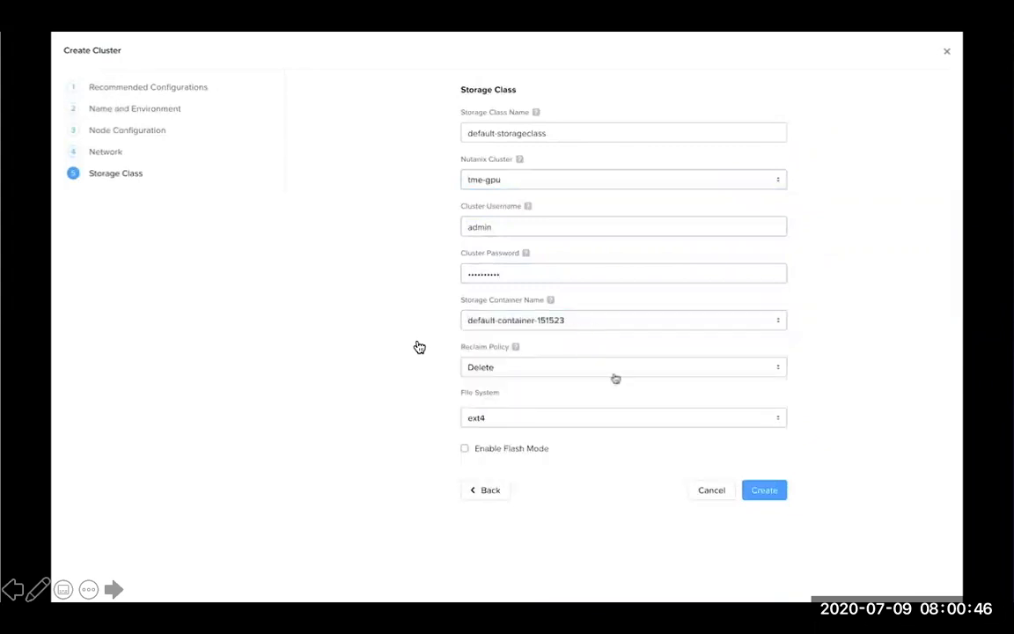
click(518, 367)
click(480, 407)
click(481, 417)
click(477, 438)
click(756, 495)
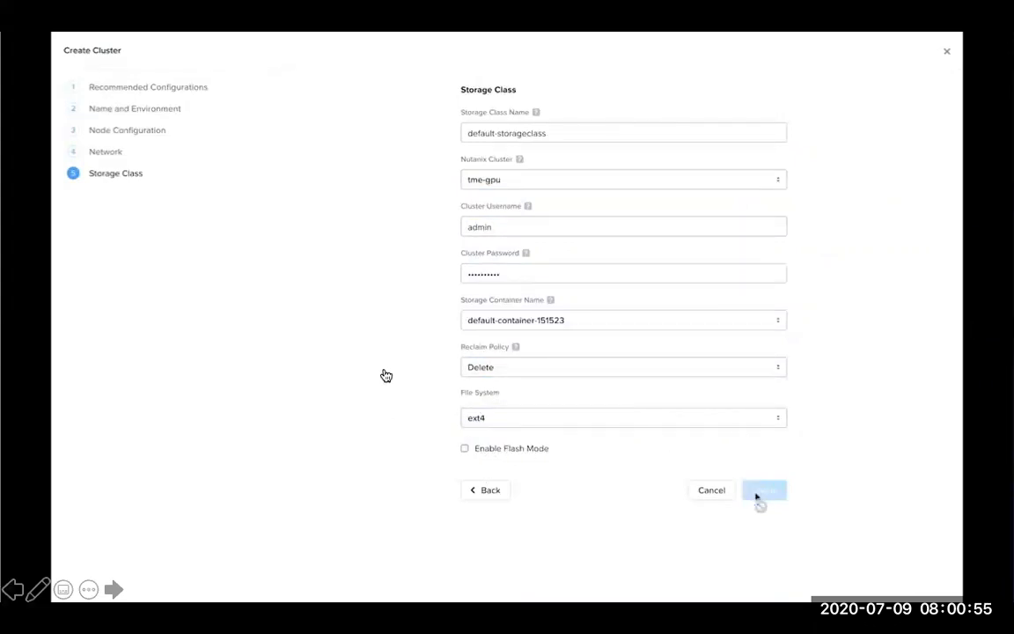
Step: Download the kubeconfig file of the karbon-demo cluster
mouse_move(685, 192)
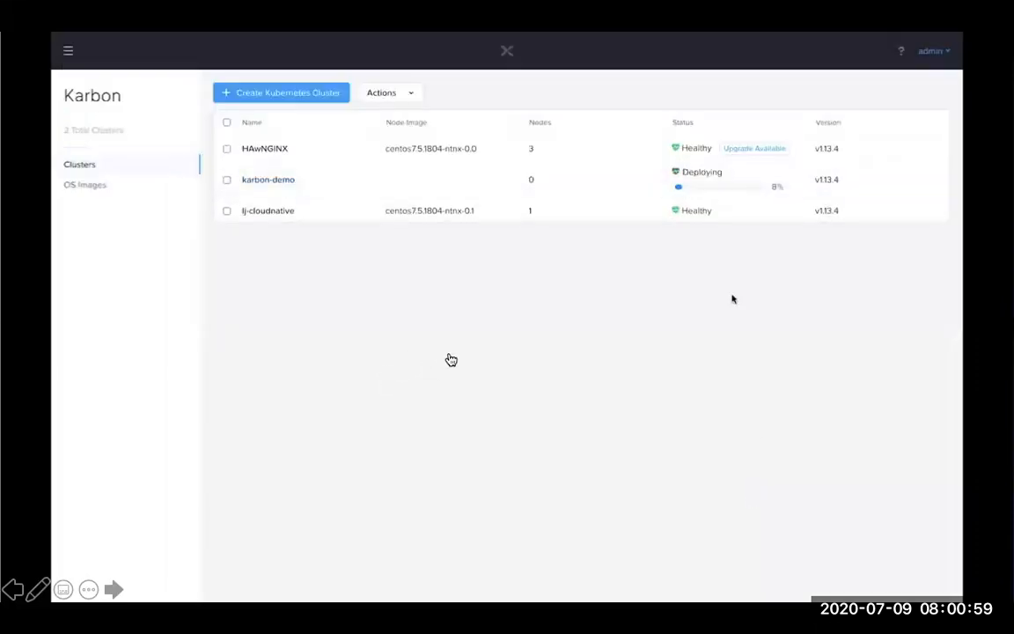
click(227, 175)
click(407, 92)
click(393, 115)
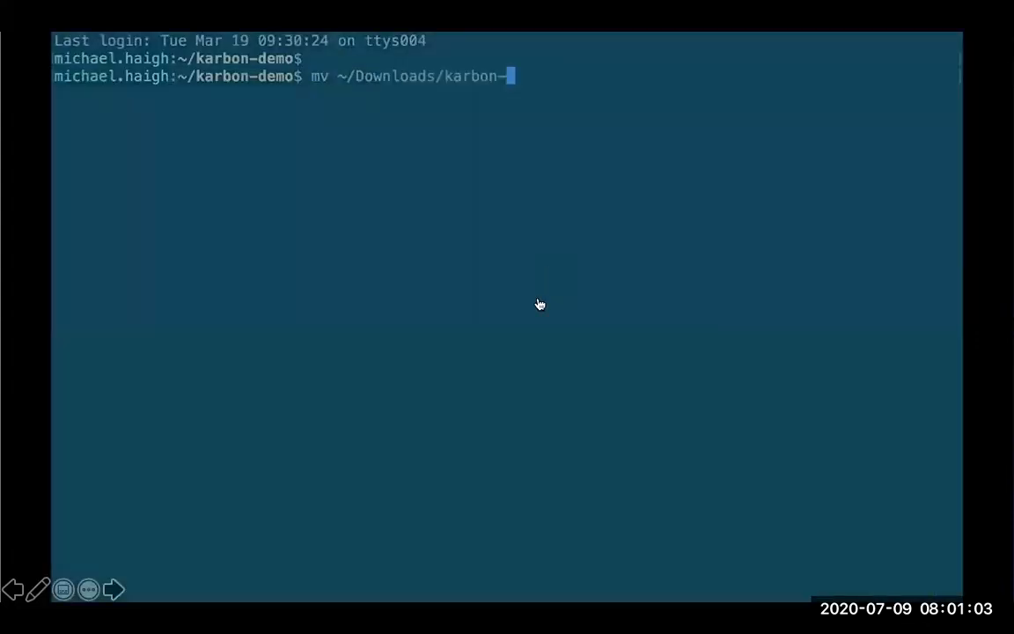
Step: In the terminal, move karbon-demo-kubectl.cfg from Downloads to the current folder and list the cluster's nodes with kubectl using that config
text(demo-kubectl.cfg .)
key(Return)
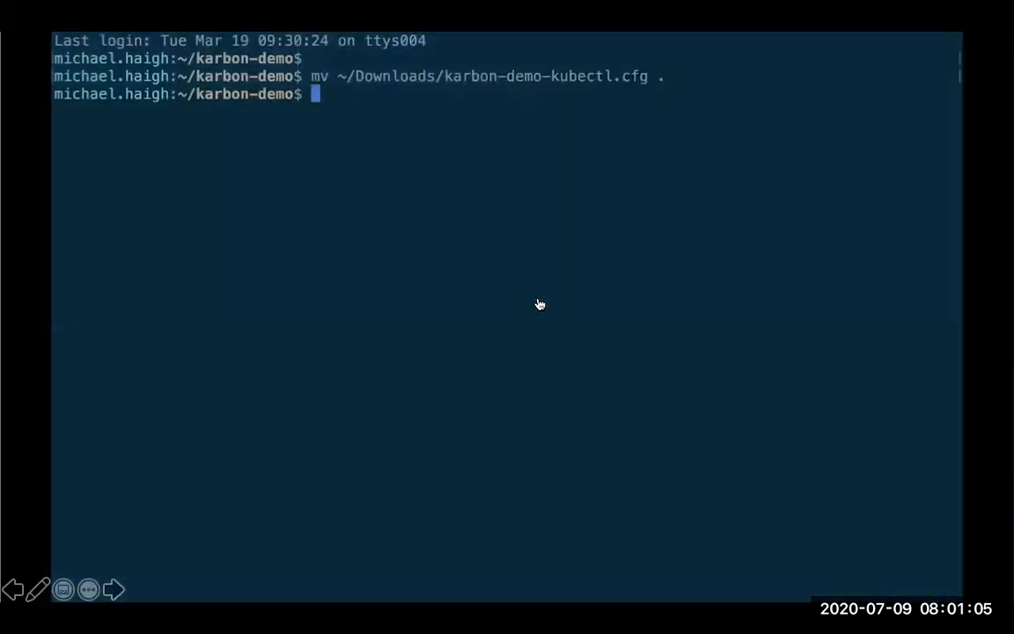
text(kubectl --kubeconfig=karbon-demo-kubectl.cfg get nodes)
key(Return)
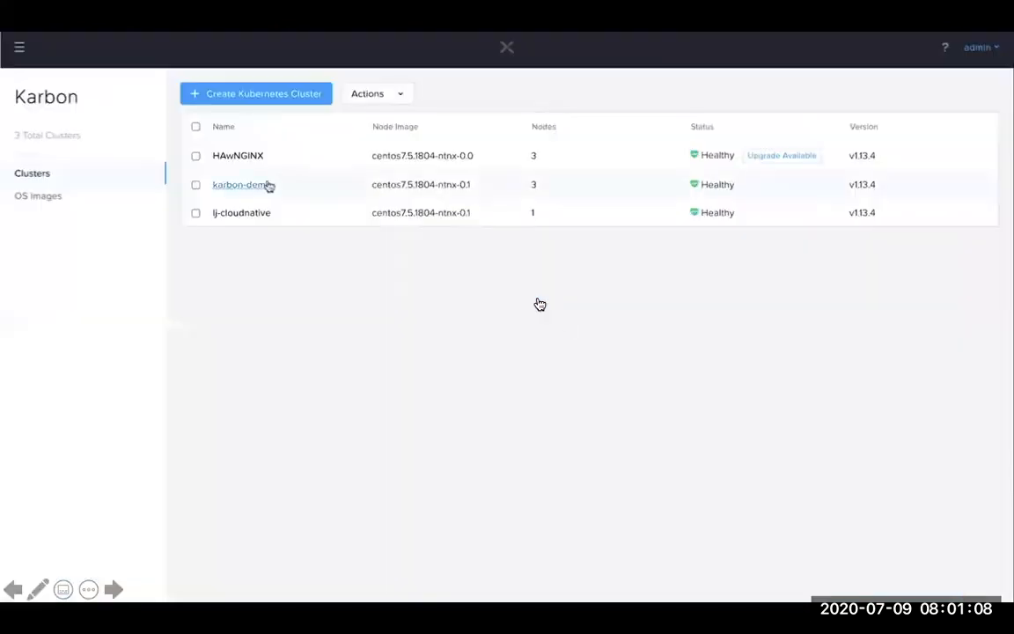
Step: Back in Karbon, open the worker node list of the karbon-demo cluster
click(261, 182)
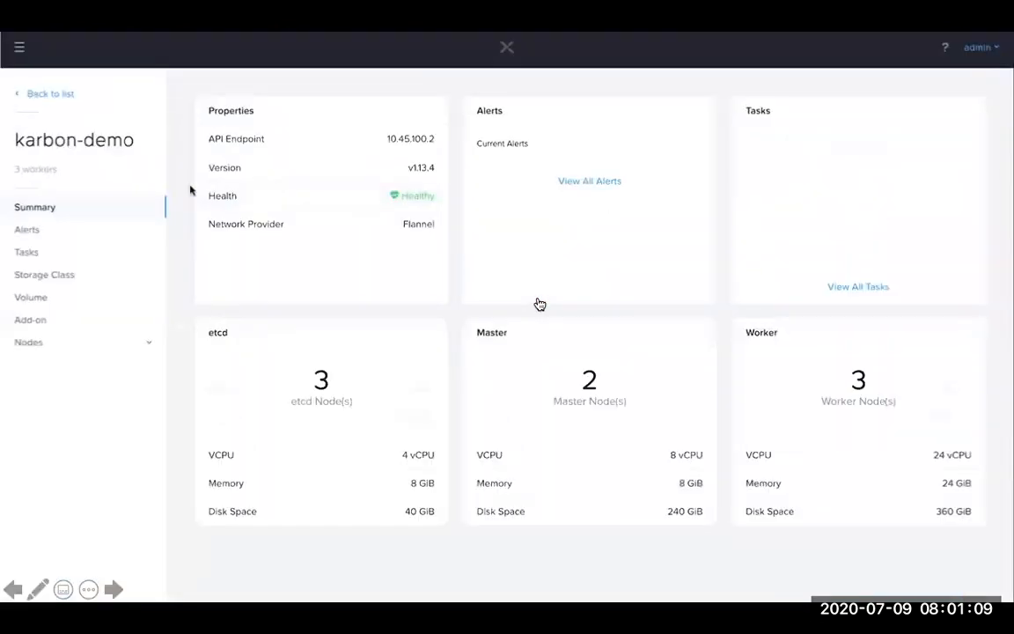
click(31, 342)
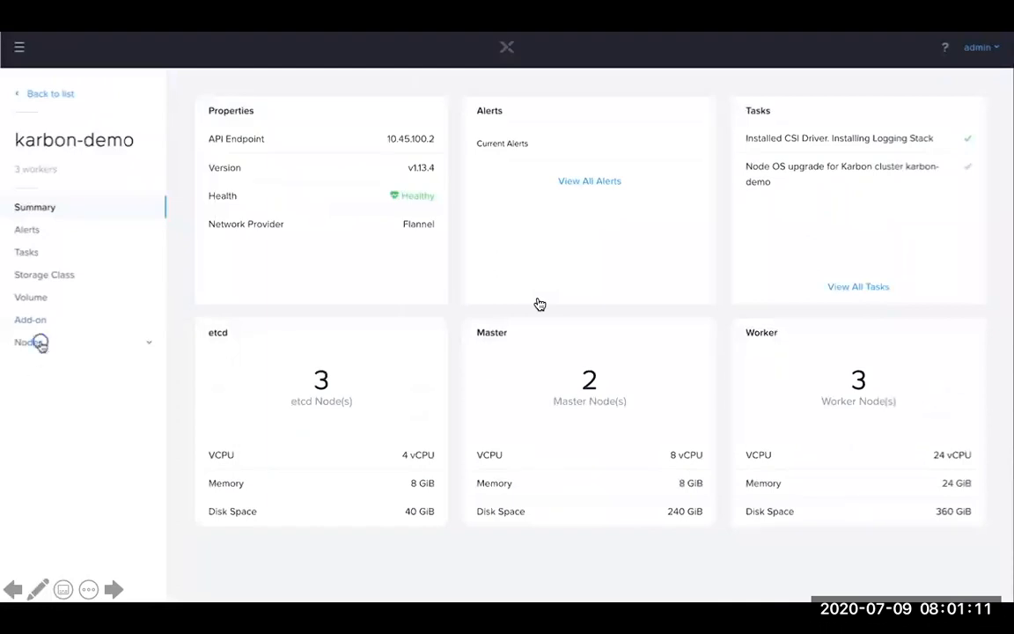
click(40, 394)
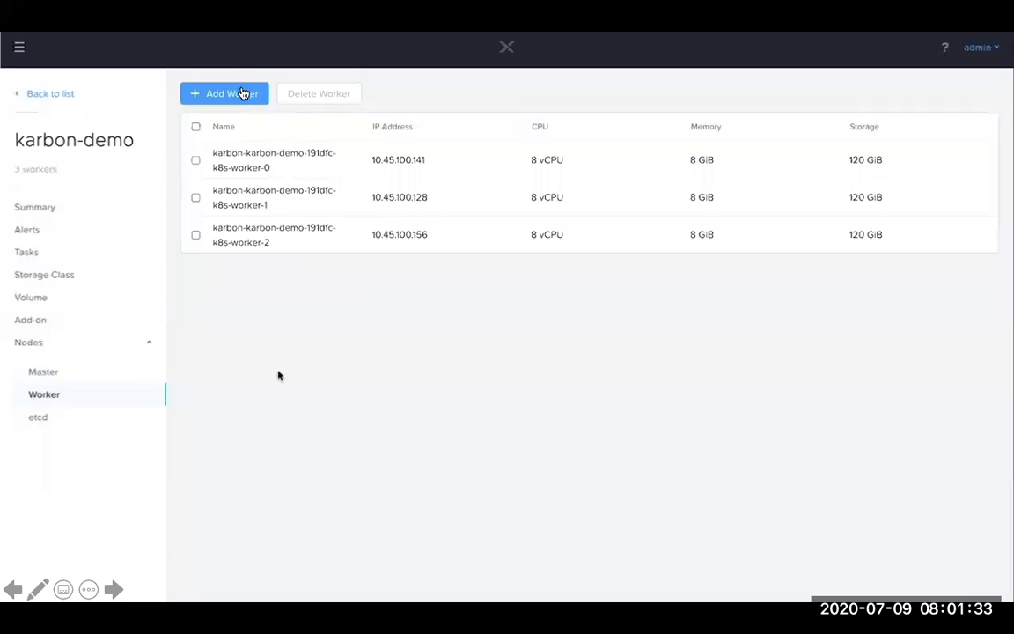
Step: Add 2 workers to the karbon-demo-191dfc-k8s-worker node pool
click(240, 102)
click(429, 315)
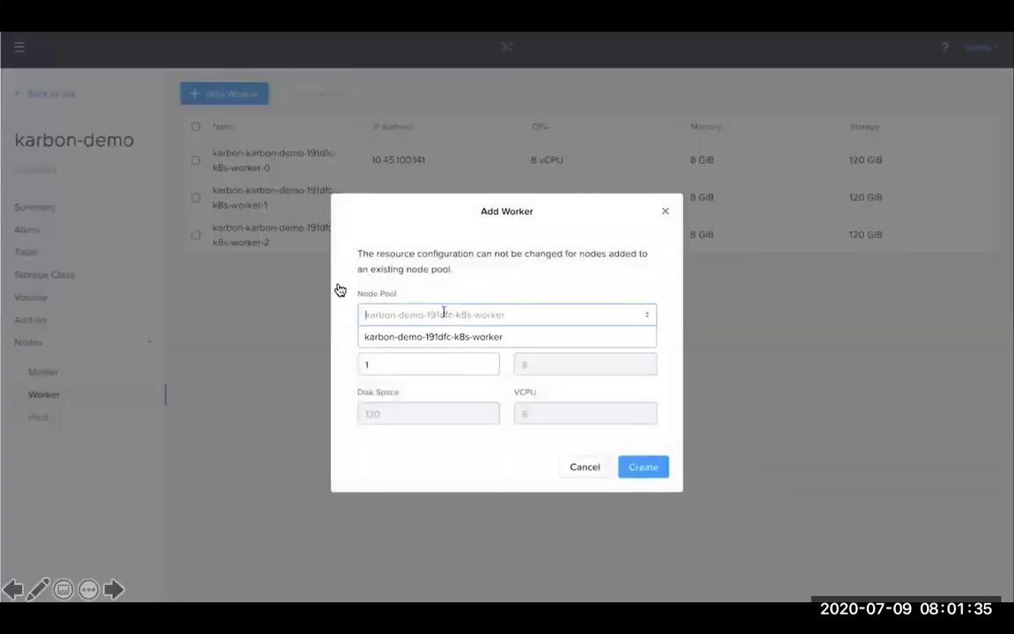
click(374, 336)
click(377, 364)
key(BackSpace)
text(2)
click(637, 472)
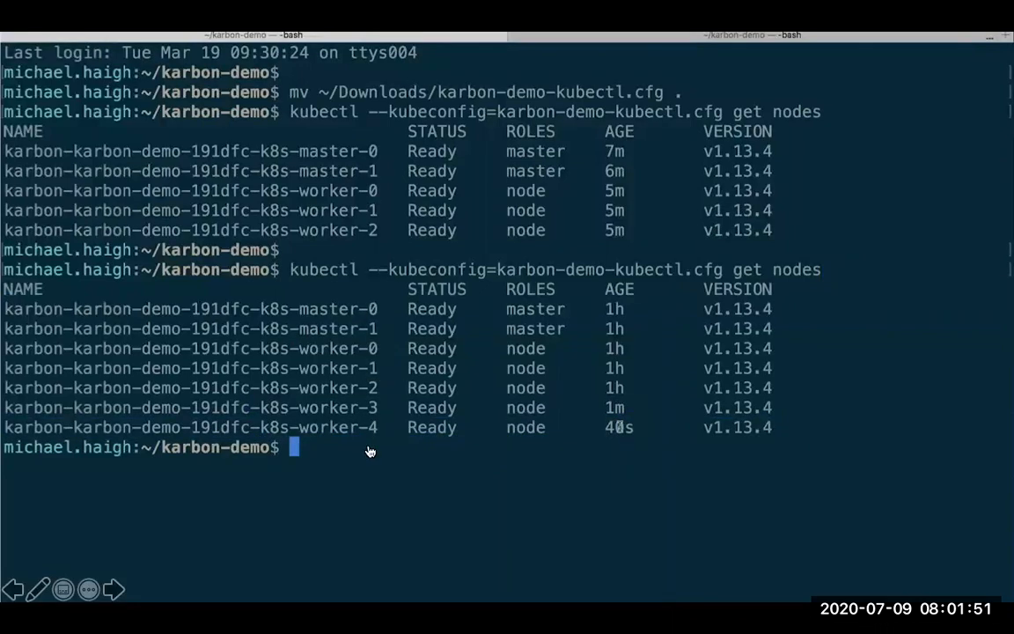
Step: Switch back to Karbon and delete the worker node karbon-karbon-demo-191dfc-k8s-worker-4
key(super+Tab)
click(196, 310)
click(303, 96)
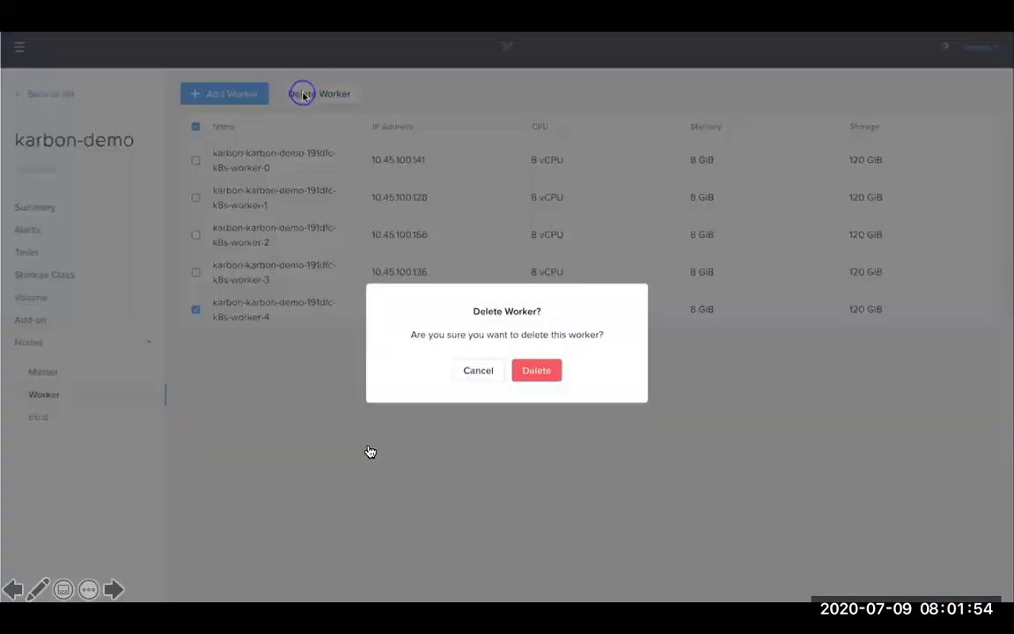
click(529, 371)
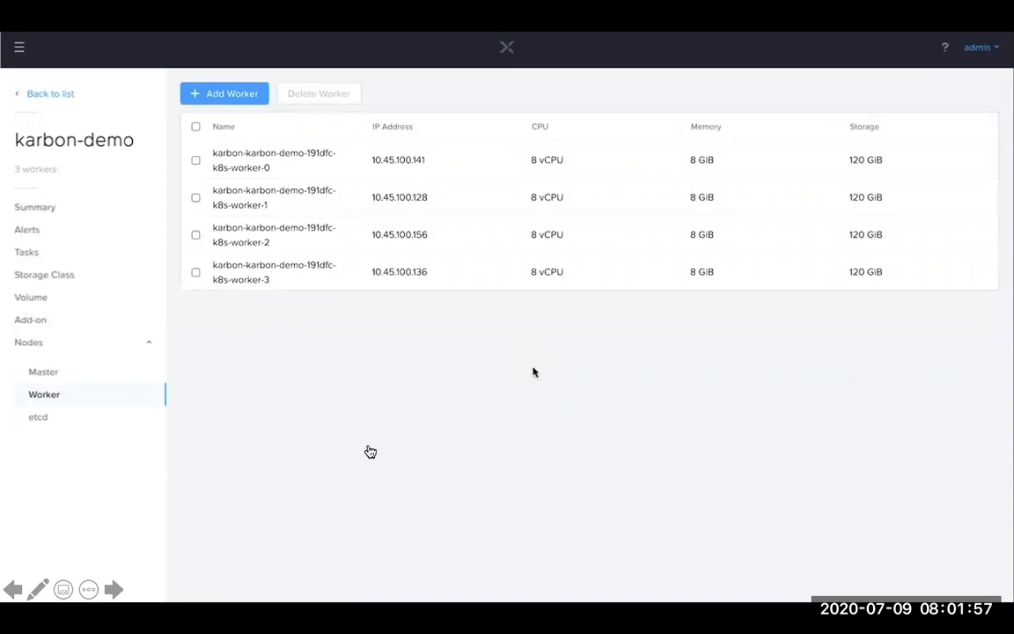
Step: Switch to the terminal and run the kubectl get nodes command again to check the remaining workers
key(super+Tab)
key(Up)
key(Return)
drag(274, 588, 377, 588)
click(376, 430)
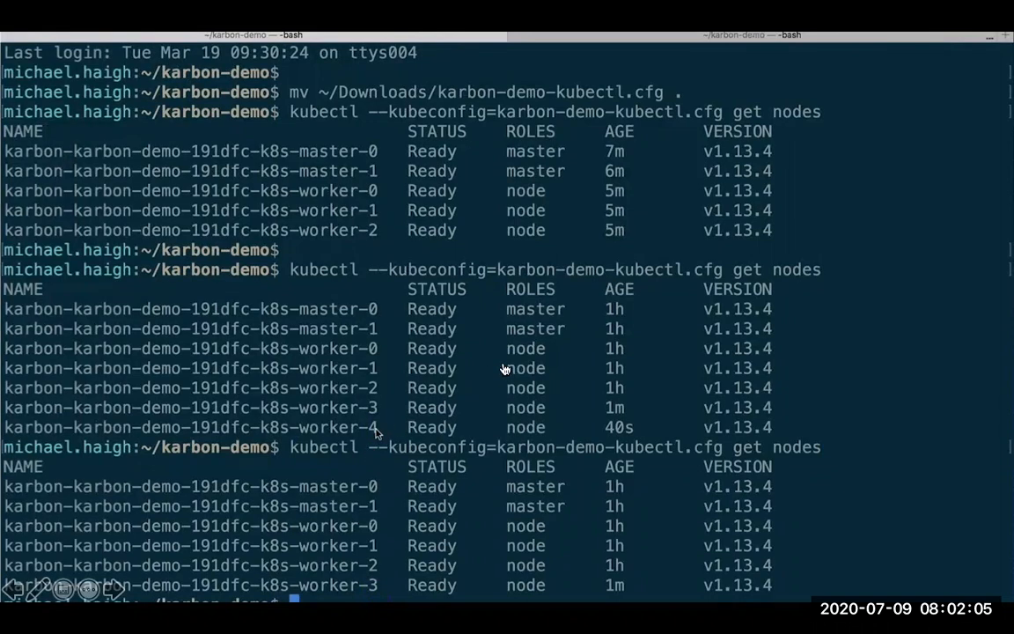
Step: Advance to the CICD demo slide, open Era from it, and log in as admin with the account password
key(Right)
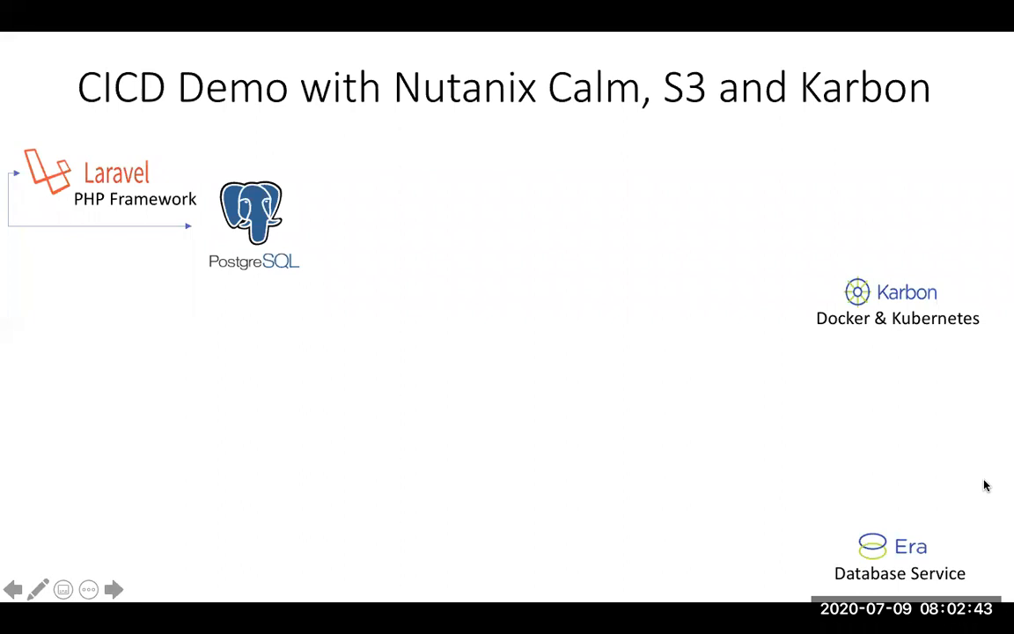
click(906, 552)
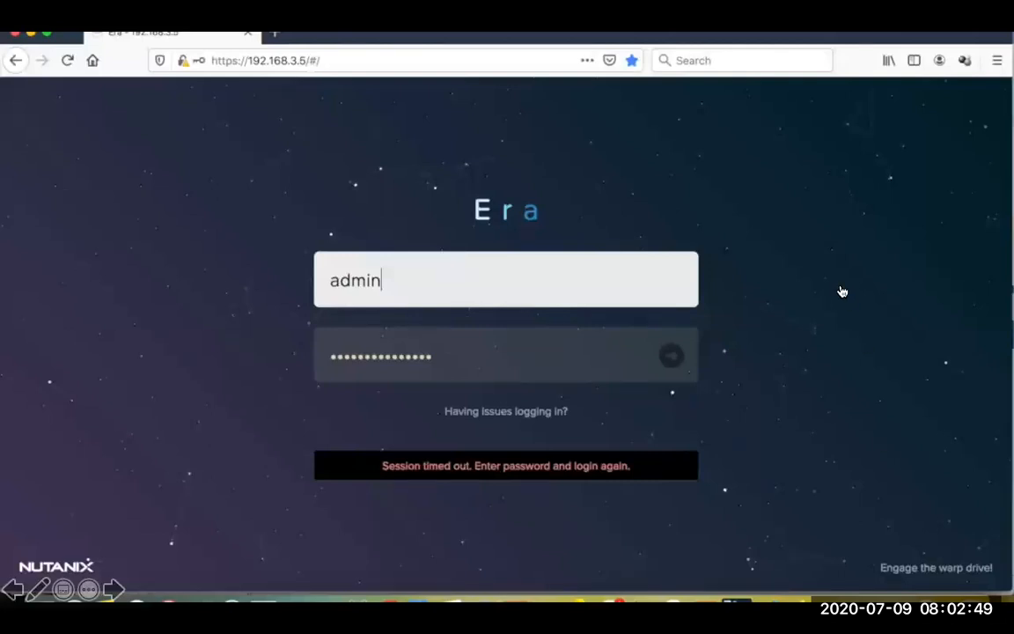
key(Tab)
text(****************)
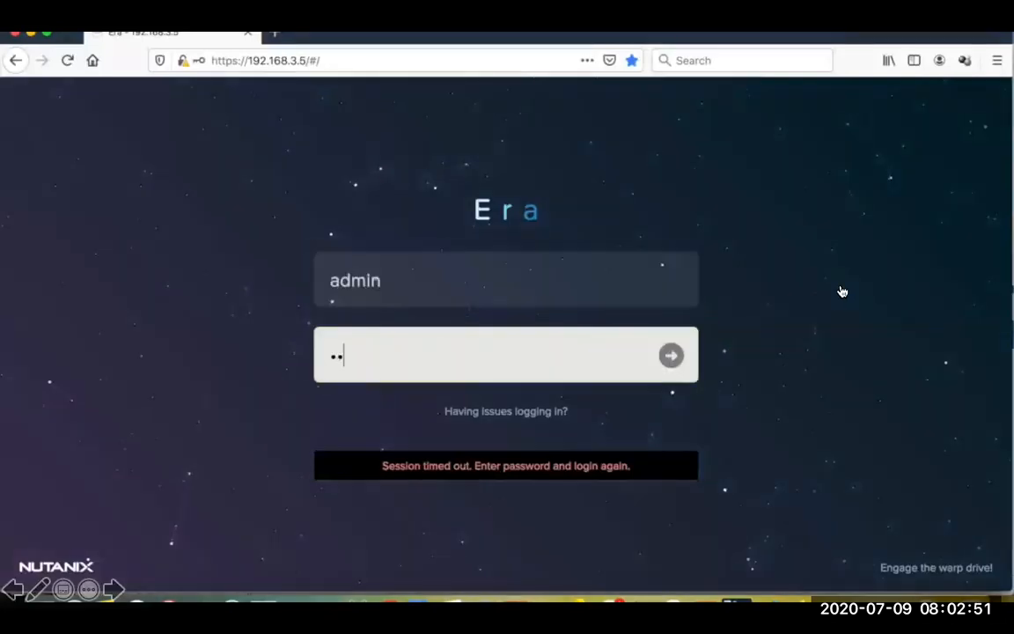
key(Return)
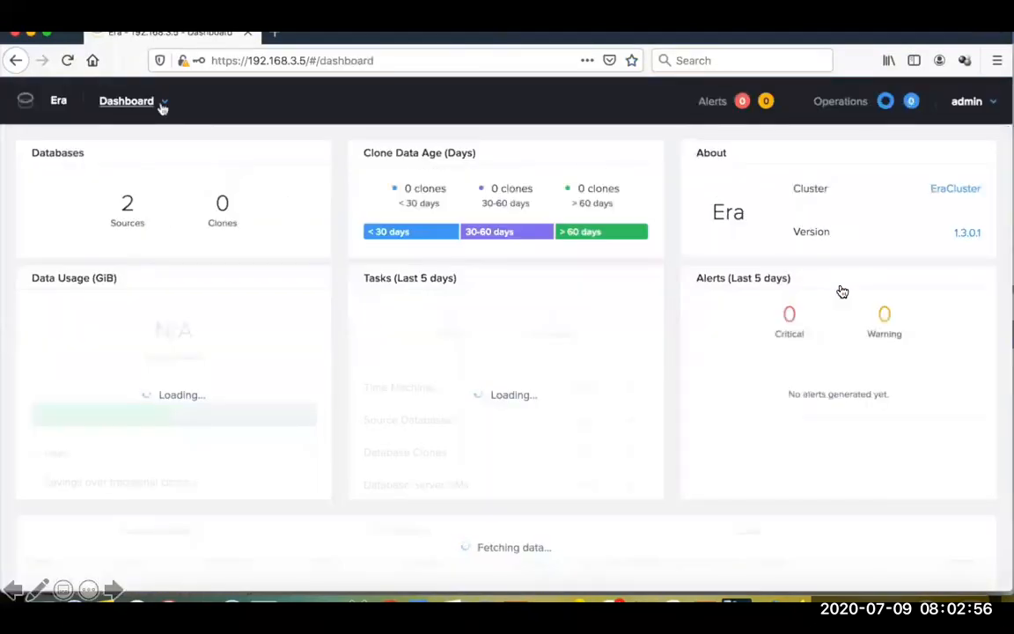
Step: Open the source databases and start provisioning a single PostgreSQL instance
click(161, 103)
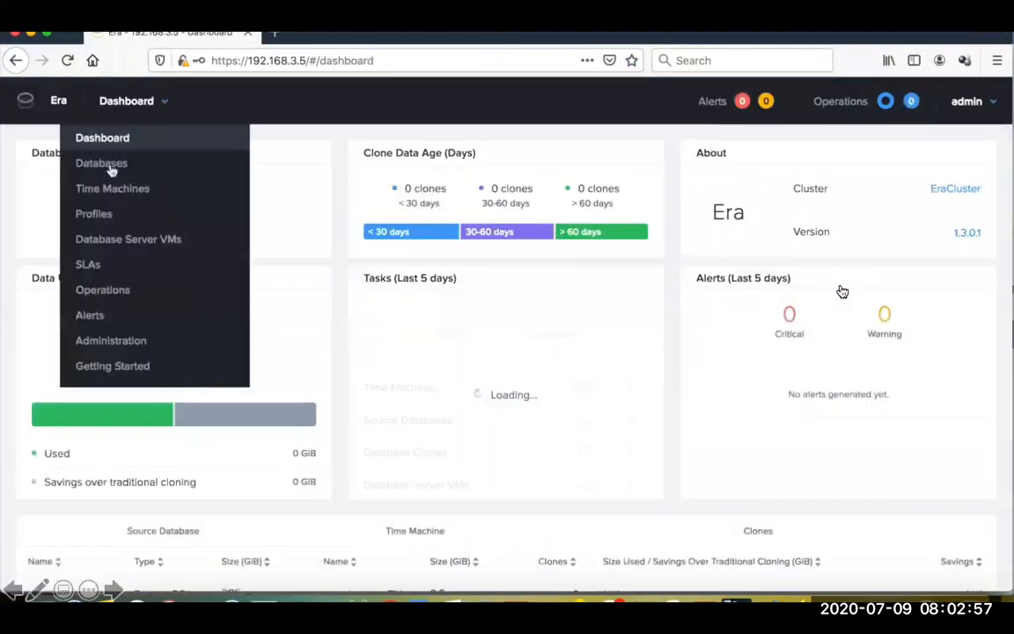
click(111, 167)
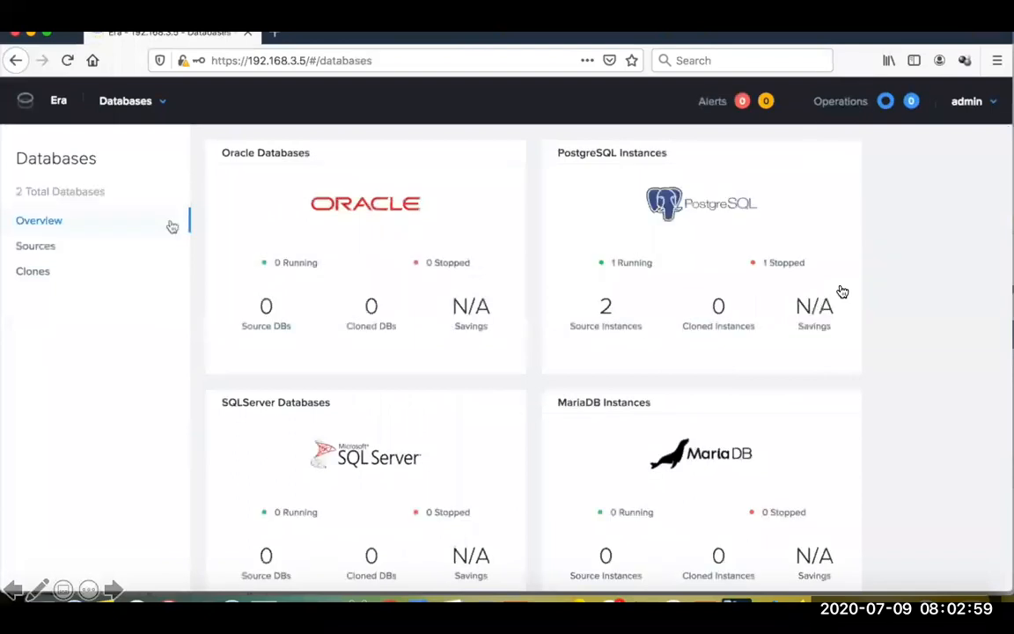
click(63, 251)
click(254, 154)
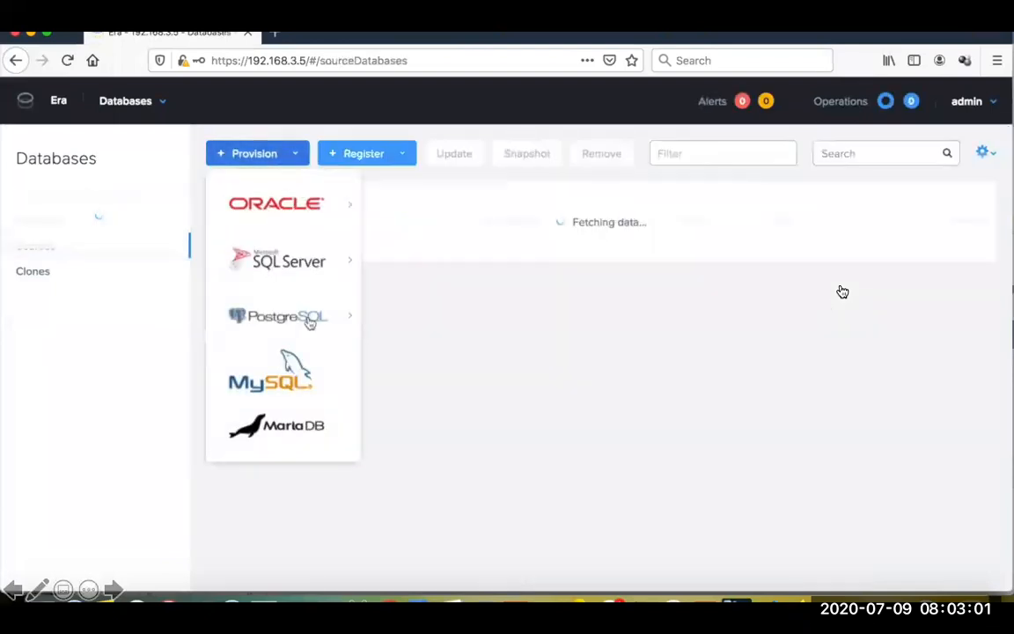
mouse_move(310, 319)
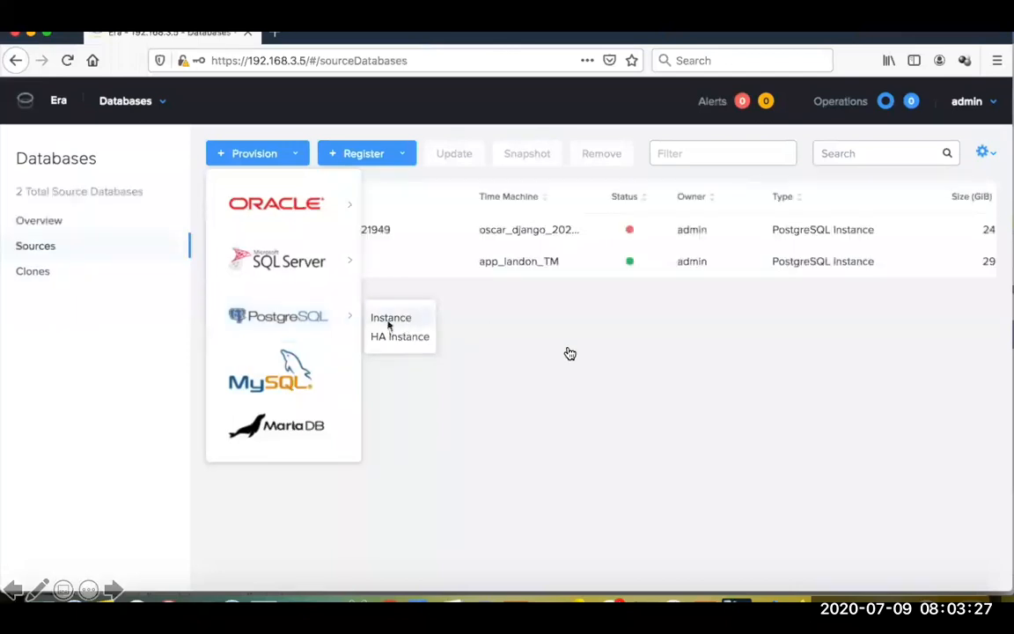
click(394, 319)
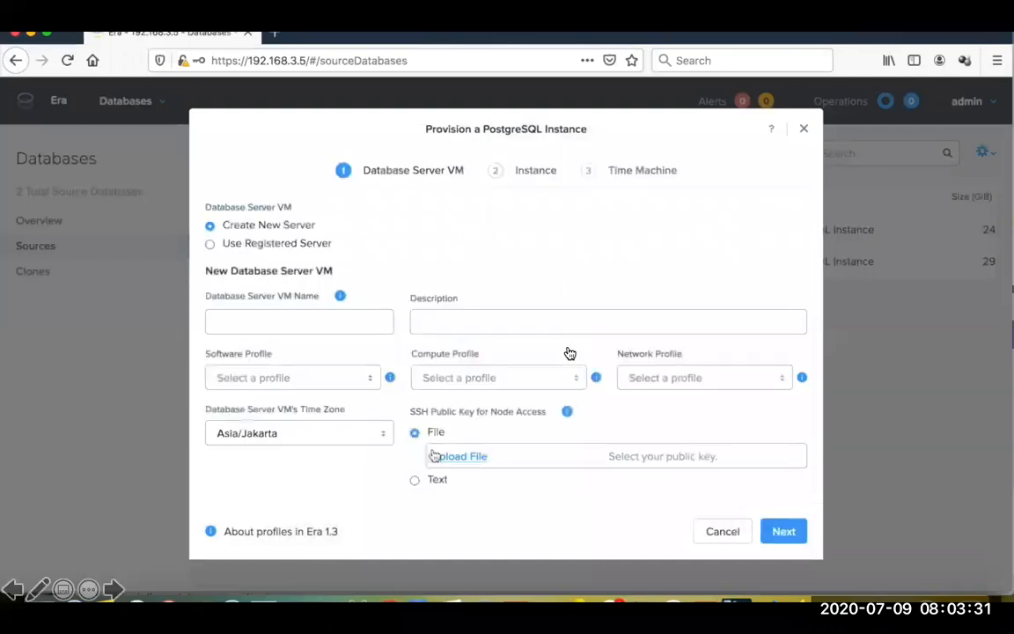
Step: Name the new database server VM app_landon with the description "DB for my laravel app"
click(282, 322)
text(app_landon)
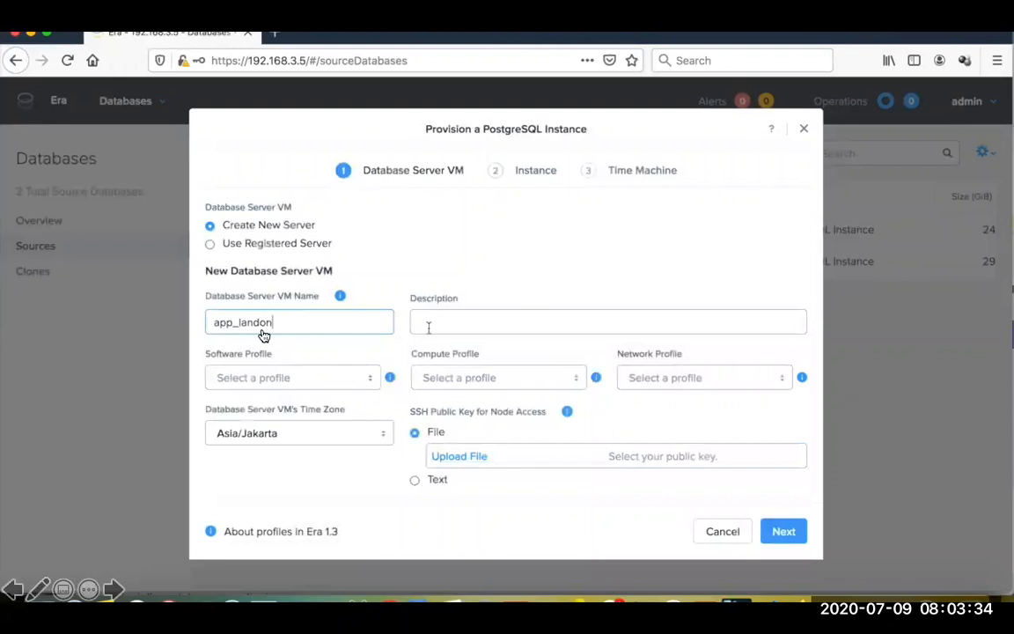
key(Tab)
text(DB f)
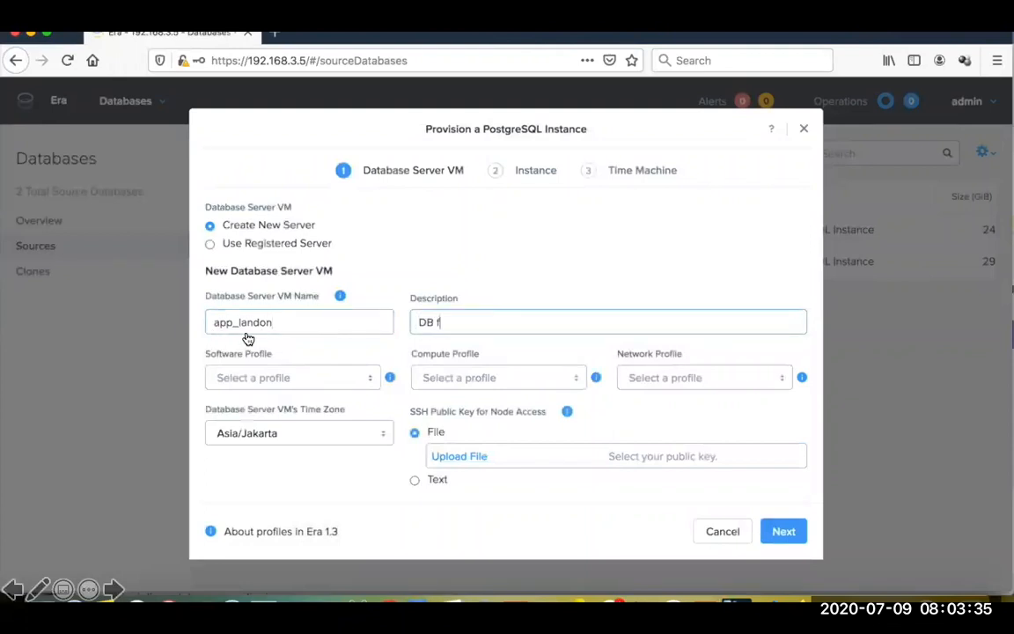
text(or my laravel app)
Step: Choose software profile POSTGRES_10.4_OOB, compute profile APR_Profile and network profile DEFAULT_OOB_POSTGRES for the server VM
click(290, 377)
click(303, 391)
click(487, 378)
click(486, 403)
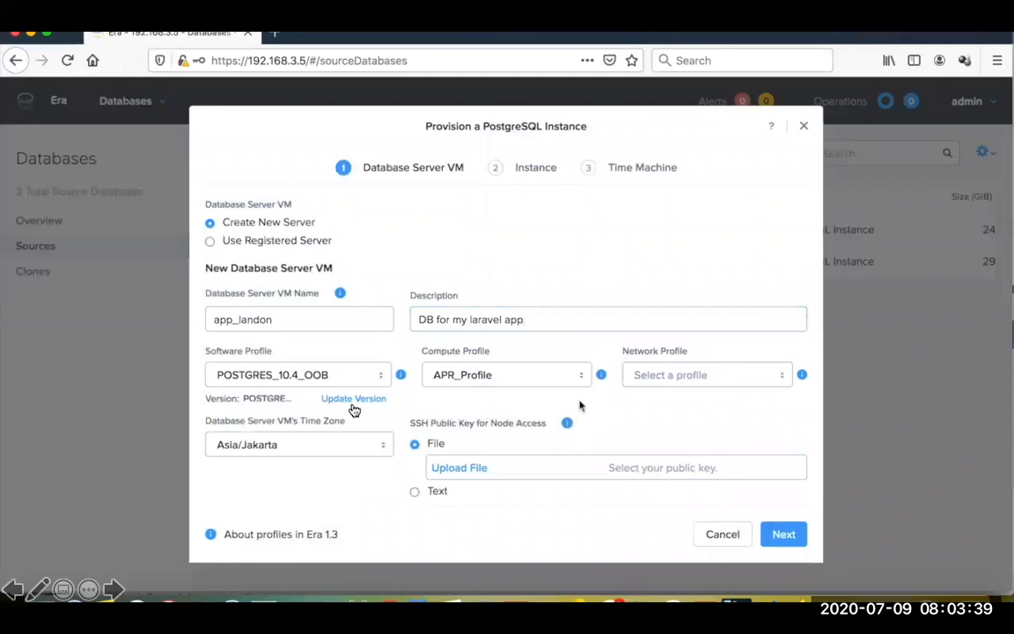
click(690, 374)
click(690, 387)
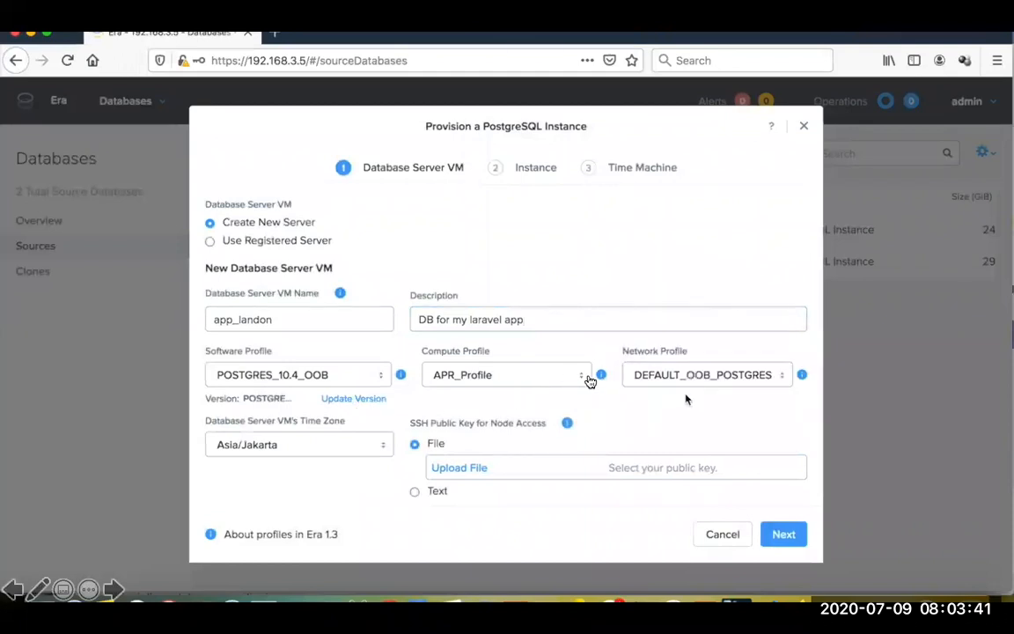
Step: Provide the SSH public key for node access as pasted text and continue to the instance settings
click(415, 490)
right_click(472, 486)
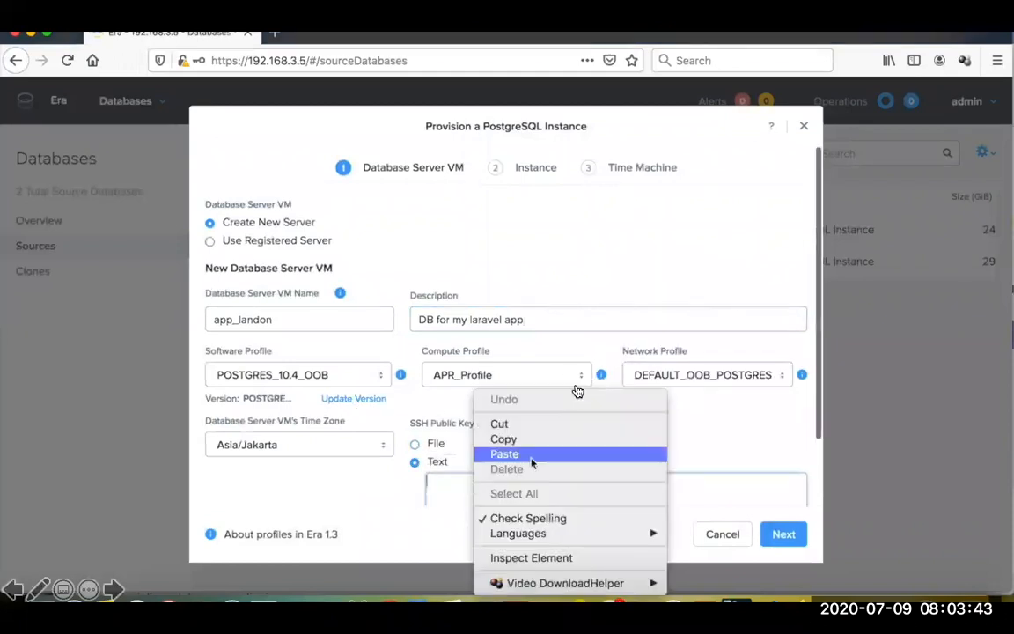
click(503, 453)
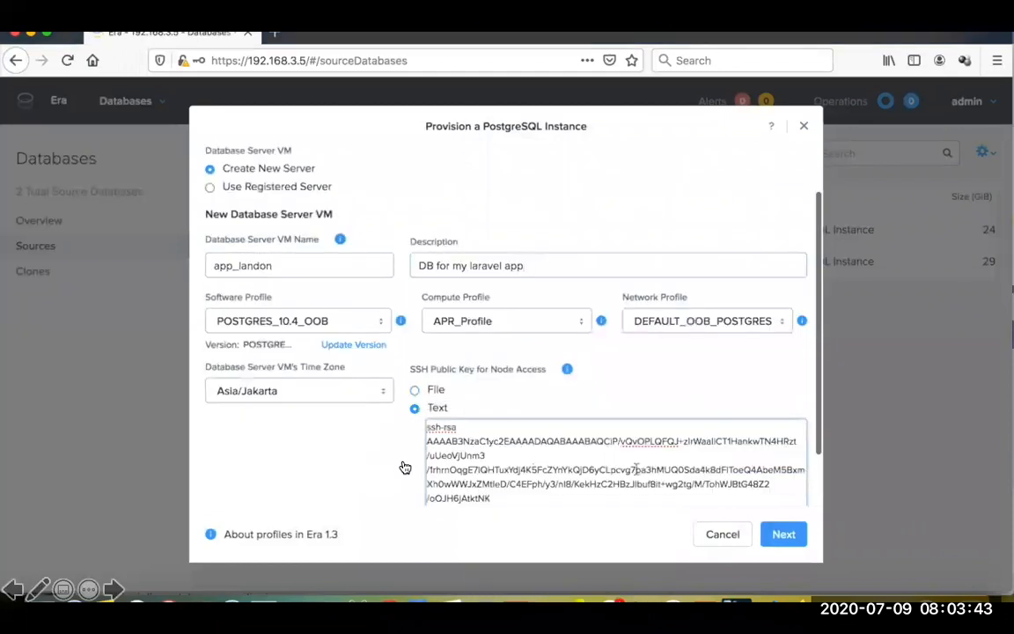
click(783, 535)
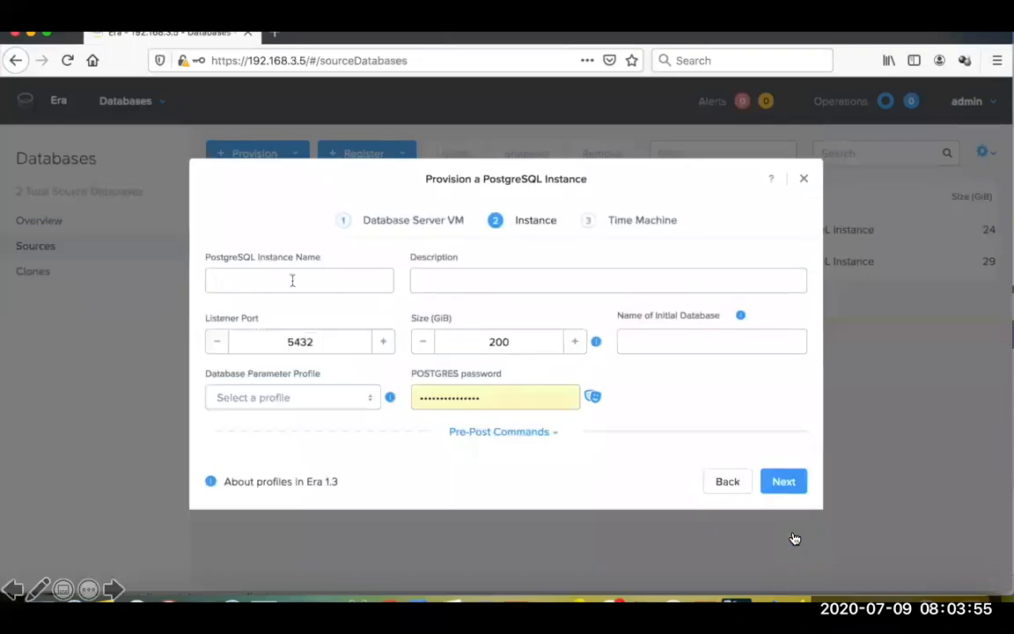
Step: Name the instance's initial database app_landon
click(654, 346)
text(a-)
text(p_landon)
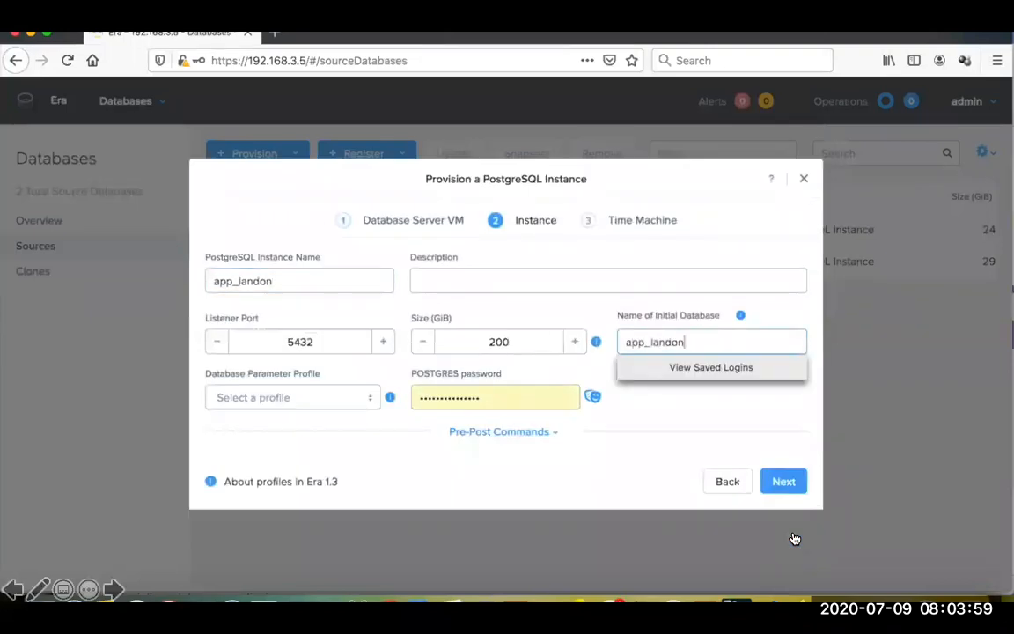
Step: Choose the DEFAULT_POSTGRES_PARAMS parameter profile, enter the POSTGRES password, and provision the instance with the DEFAULT_OOB_BRASS_SLA time machine
click(356, 401)
click(355, 410)
double_click(446, 399)
text(••••••••••)
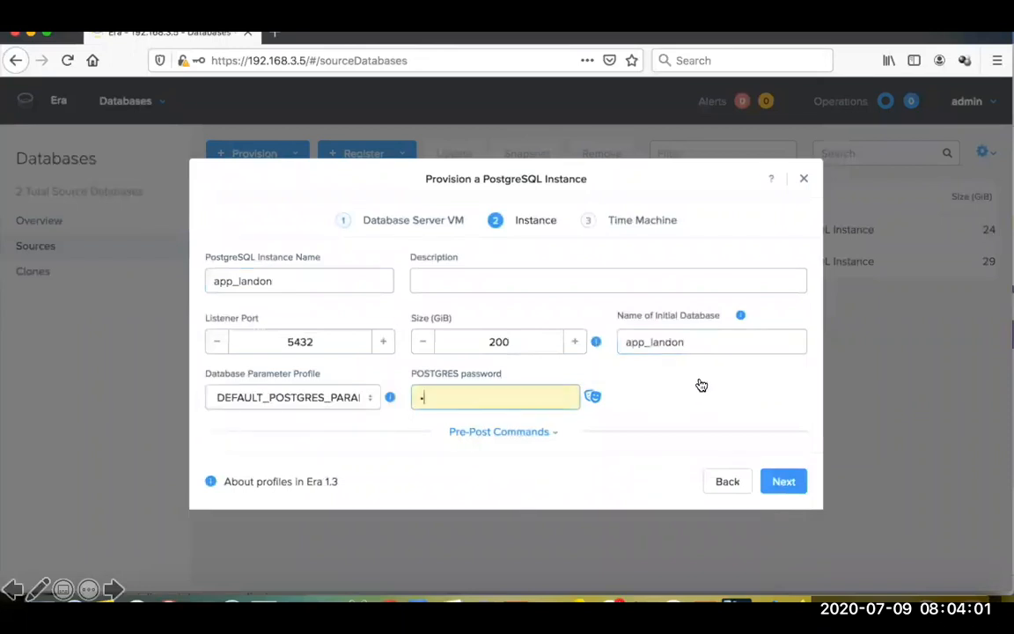
click(783, 486)
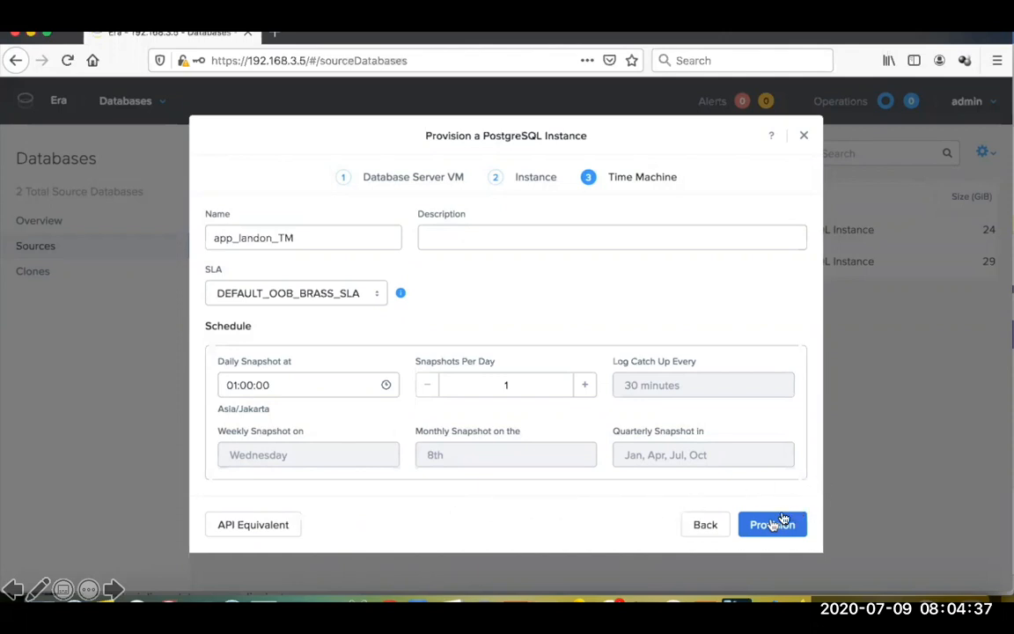
click(772, 526)
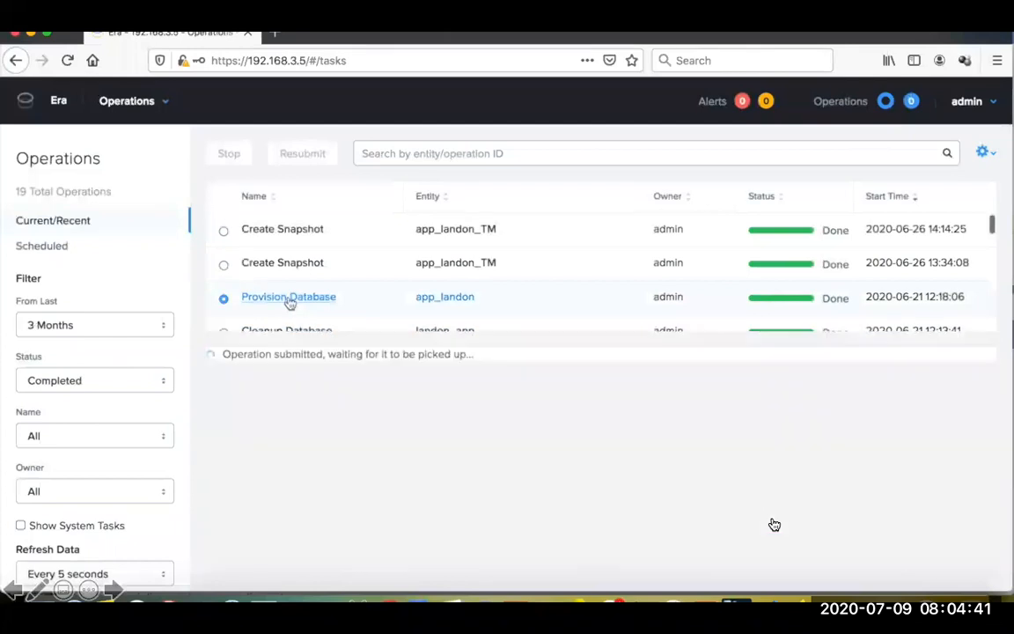
Step: Examine the subtasks of the completed Provision Database operation for app_landon, including the nested database server registration tasks
drag(273, 397, 390, 406)
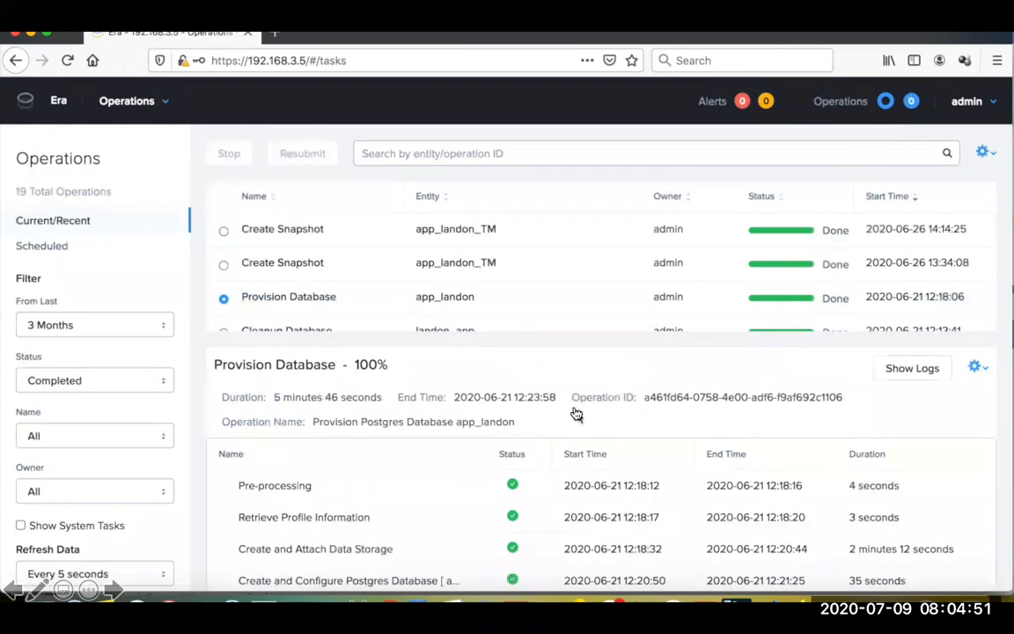
scroll(502, 453, down, 1)
scroll(503, 453, down, 1)
click(242, 579)
scroll(356, 515, down, 3)
click(259, 579)
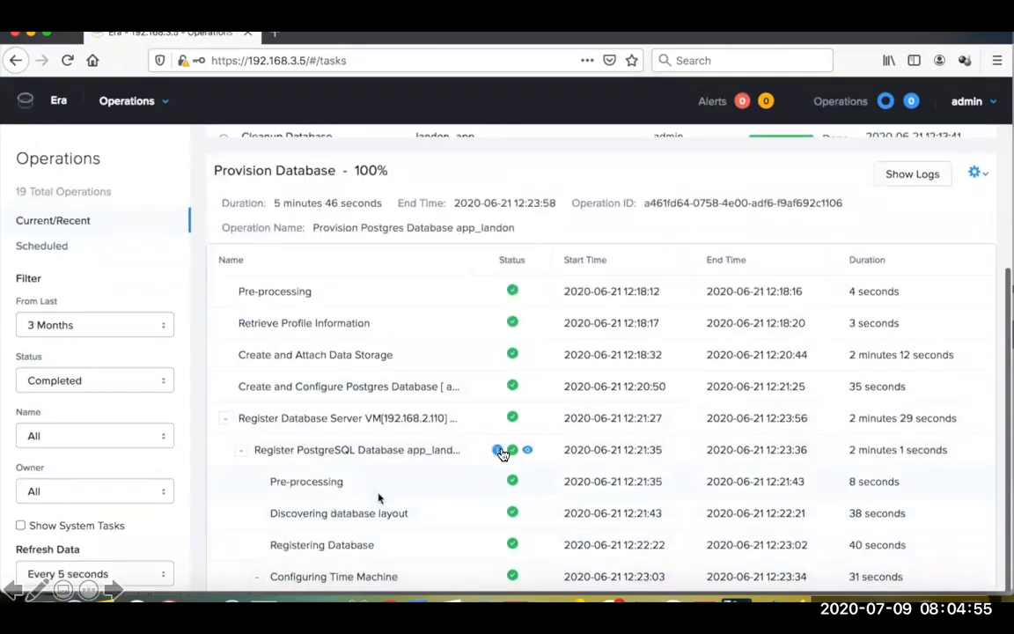
scroll(378, 493, down, 3)
drag(385, 319, 455, 326)
Step: Open the summary of the app_landon PostgreSQL instance from the source databases
click(136, 101)
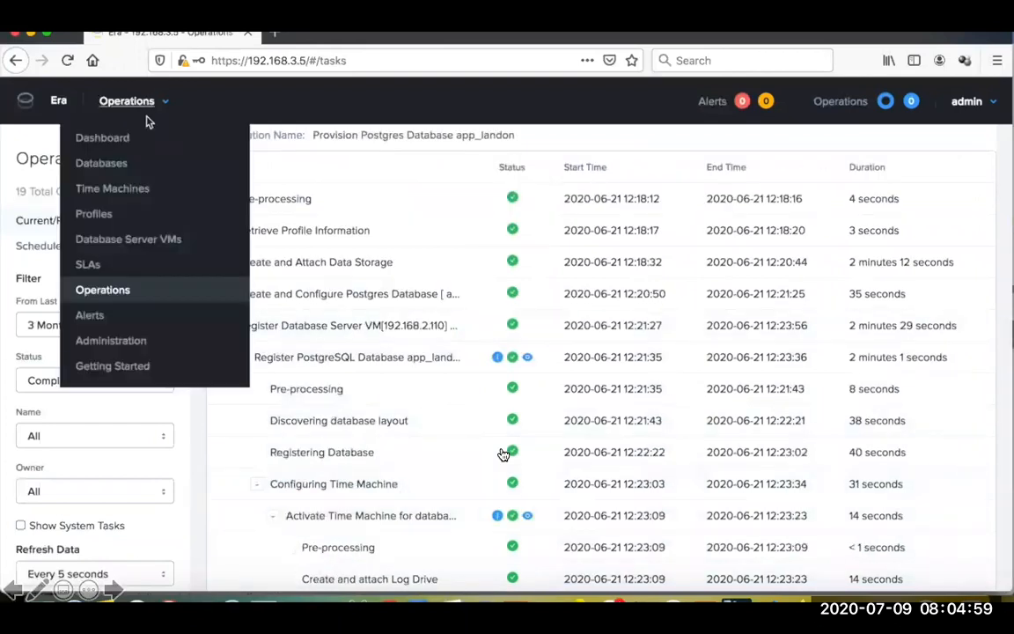
click(103, 165)
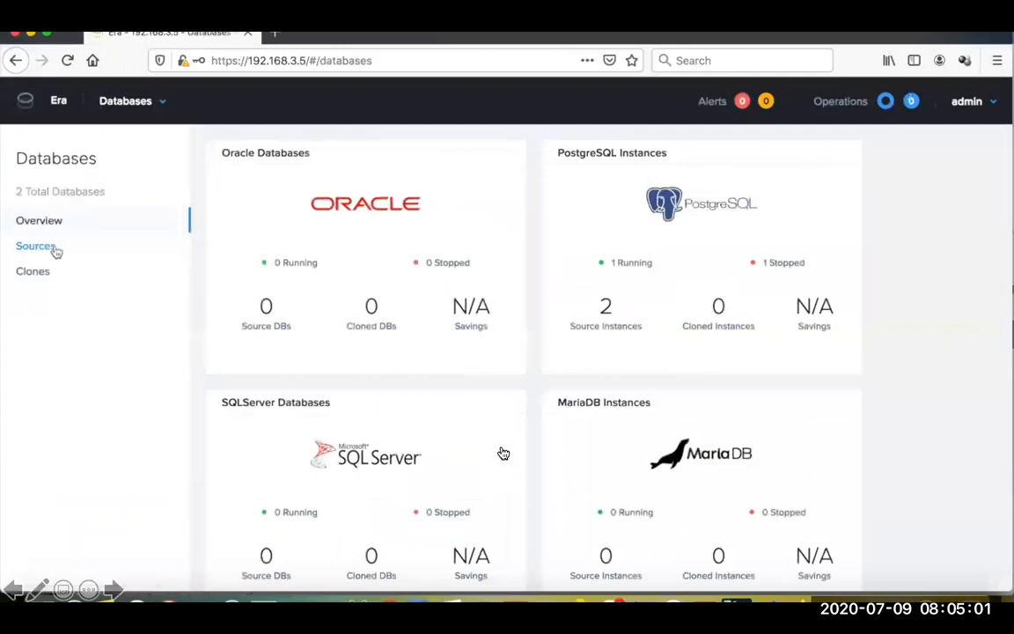
click(35, 247)
click(266, 263)
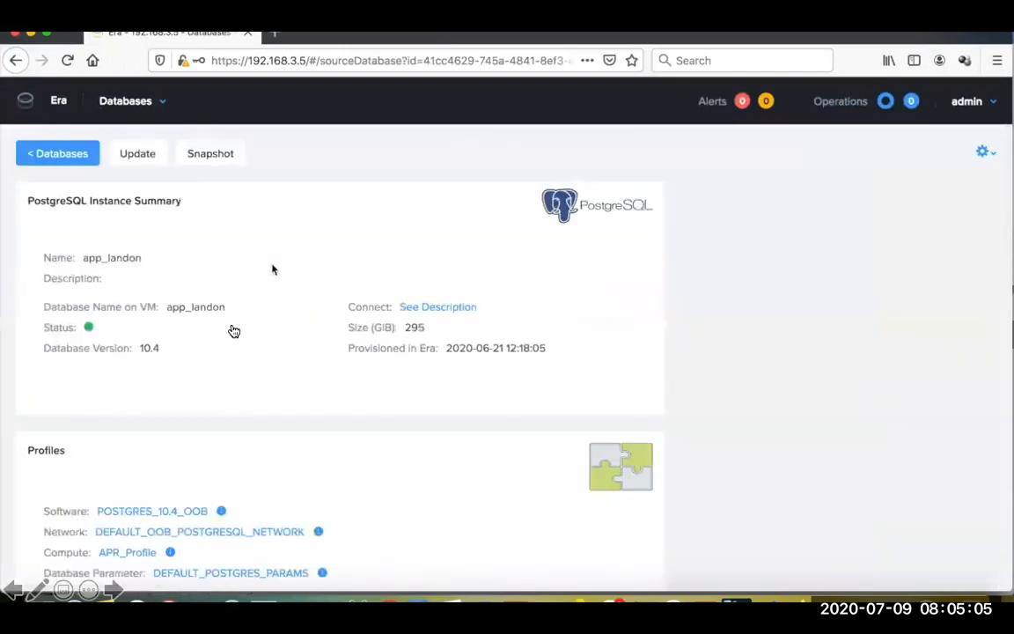
Step: Show the connection details of the app_landon instance and highlight its IP address
scroll(227, 331, down, 1)
scroll(227, 331, up, 1)
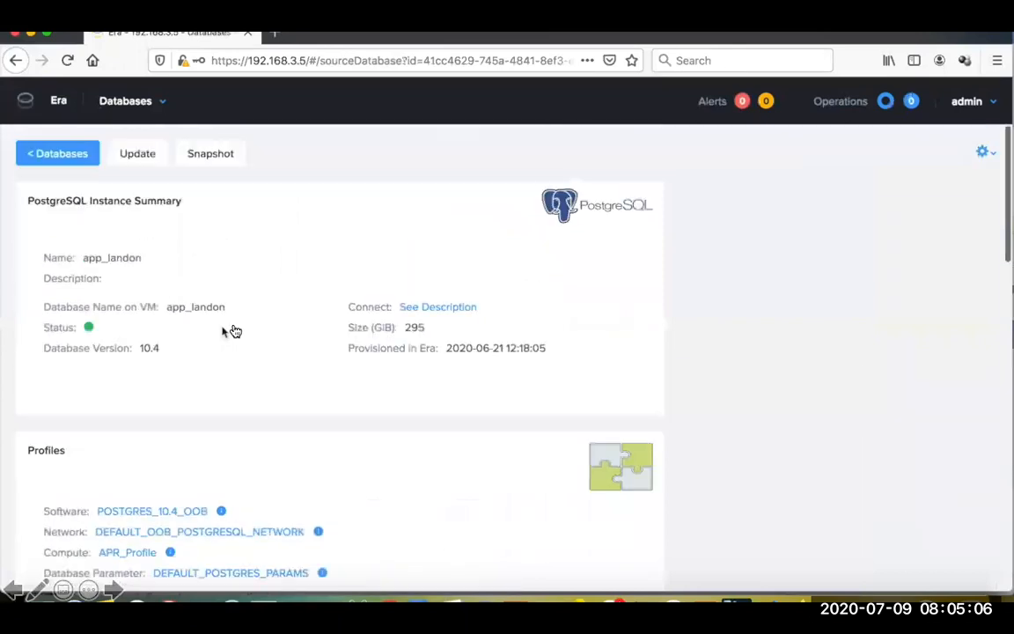
click(452, 308)
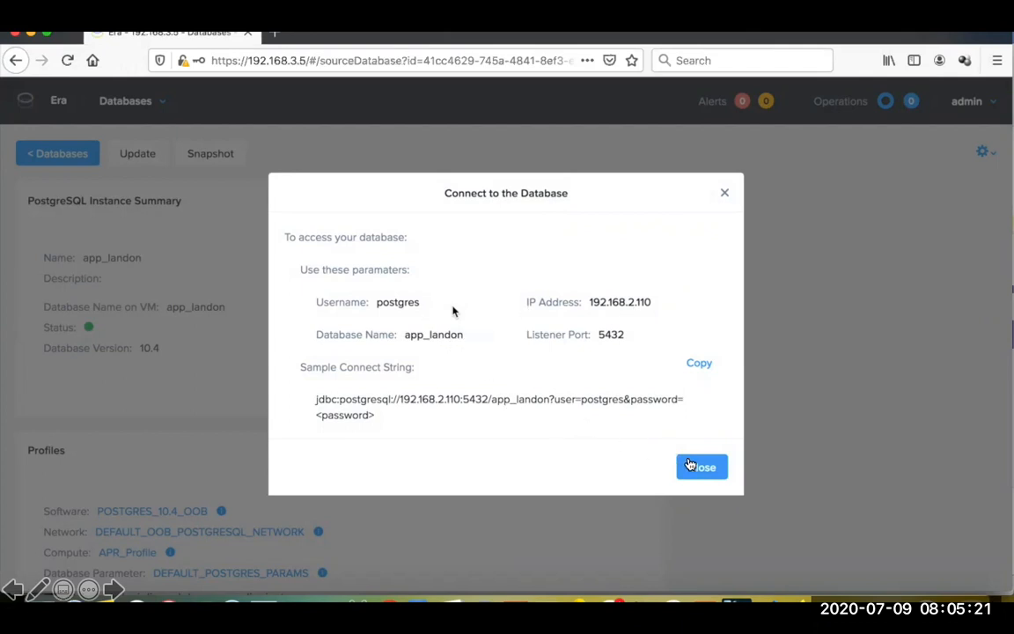
drag(589, 302, 658, 305)
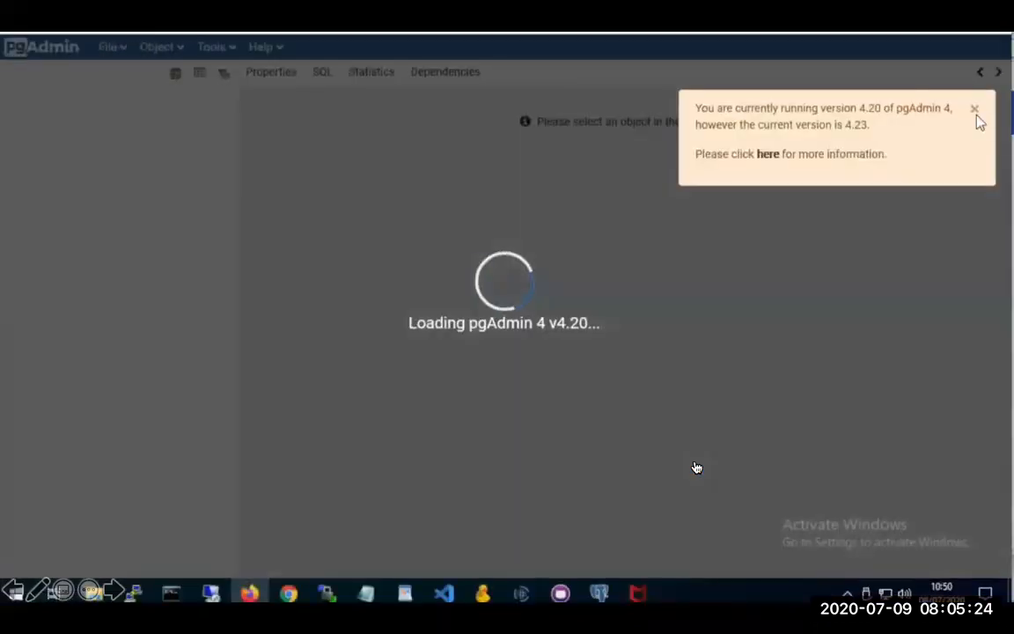
Step: Switch to pgAdmin and open the app_landon database on the OfficePGSQL server
click(975, 111)
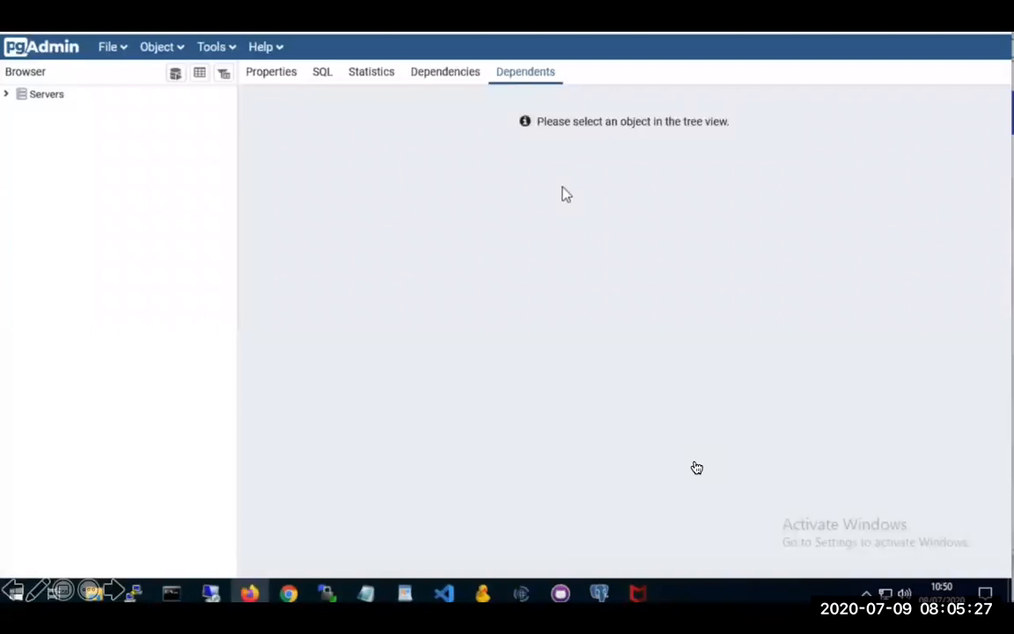
click(7, 94)
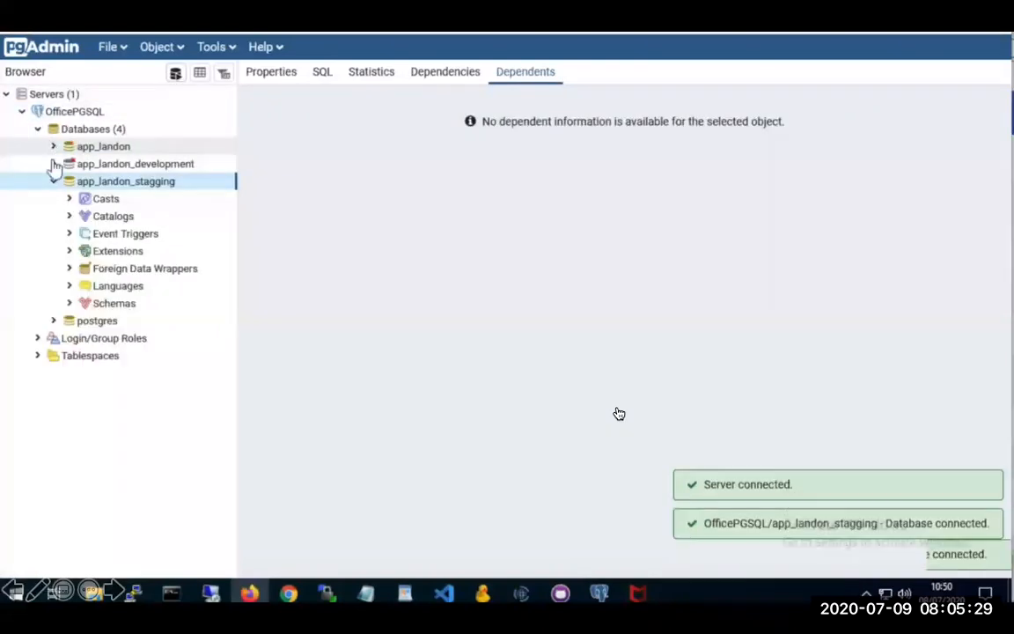
click(104, 148)
Step: Try to restore the app_landon database from E:\Upload\backup.sql, showing all file types to find it, and dismiss the job notice
right_click(125, 149)
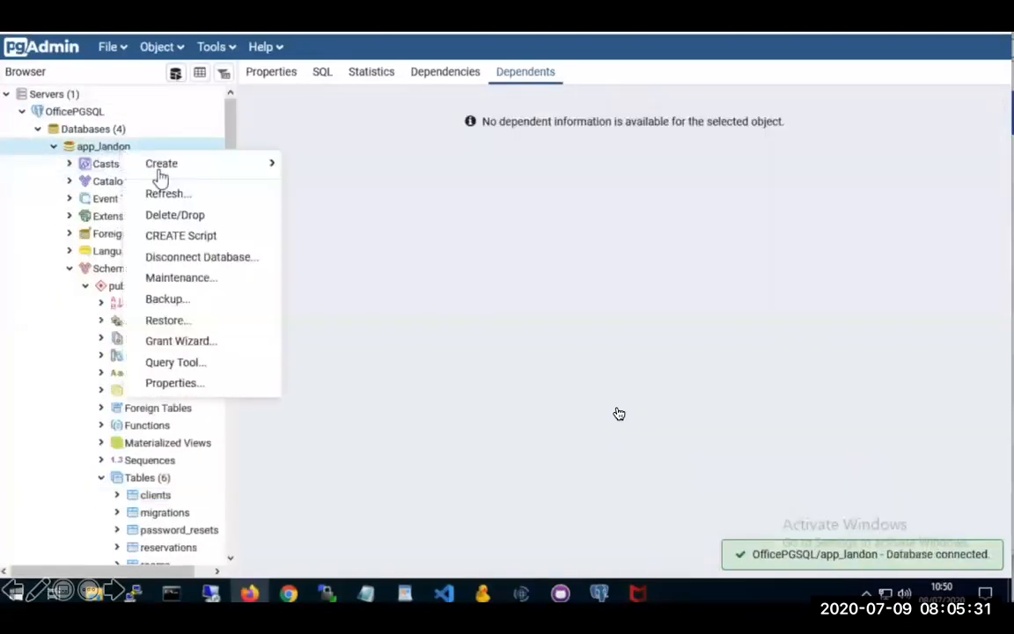
click(188, 321)
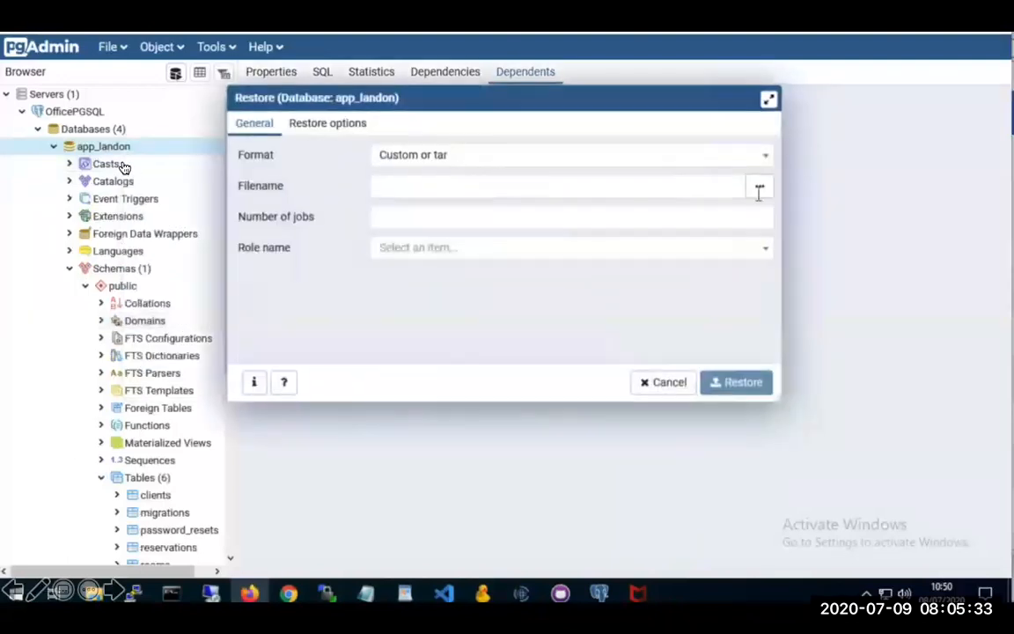
click(759, 188)
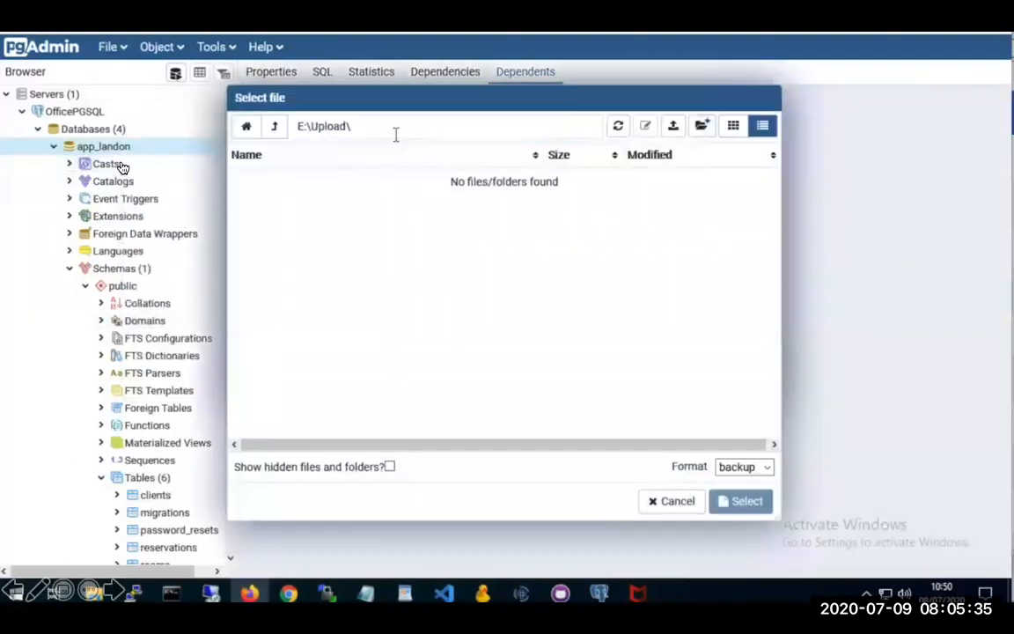
click(744, 466)
click(744, 488)
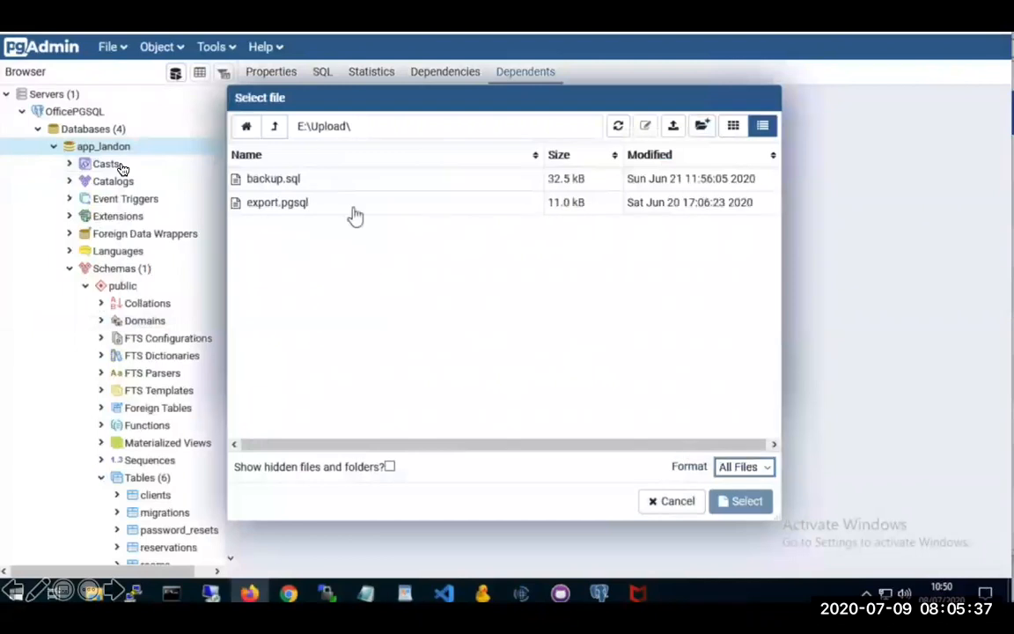
double_click(264, 187)
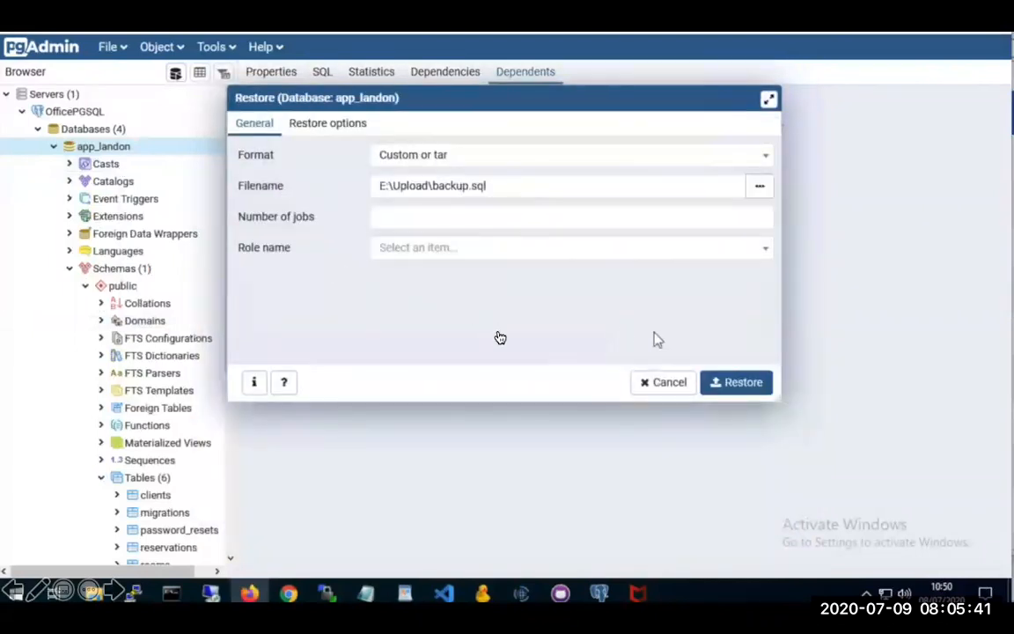
click(736, 383)
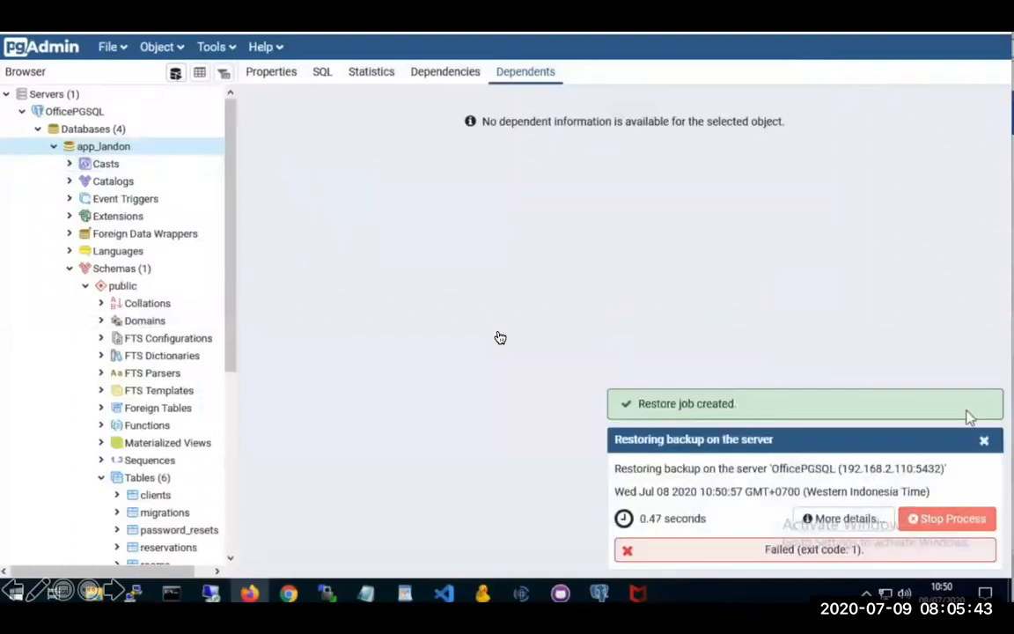
click(984, 442)
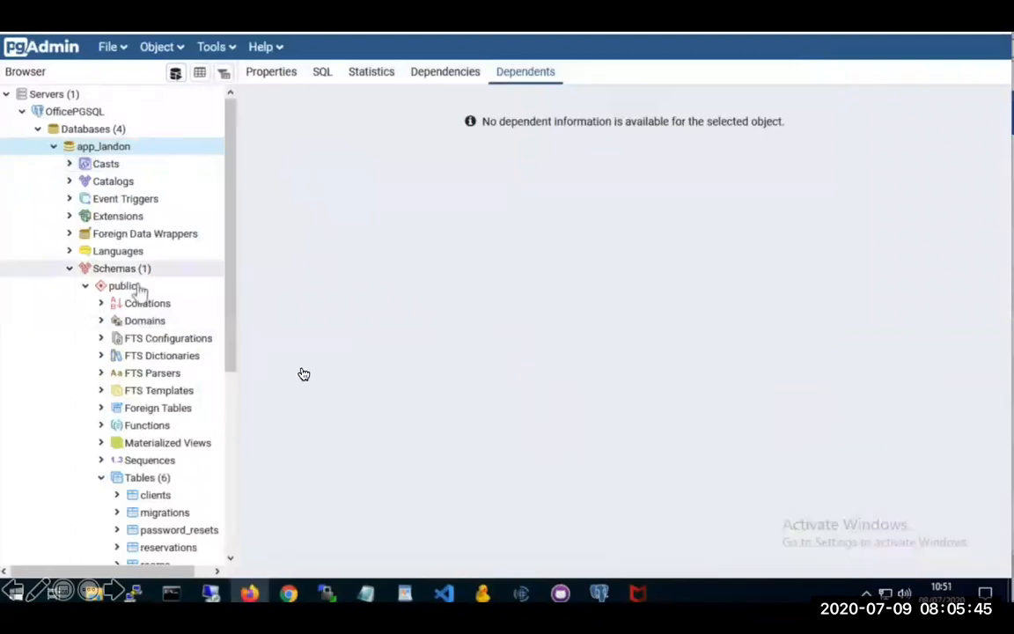
Step: Refresh the tables of app_landon's public schema and view all rows of the clients table
right_click(153, 476)
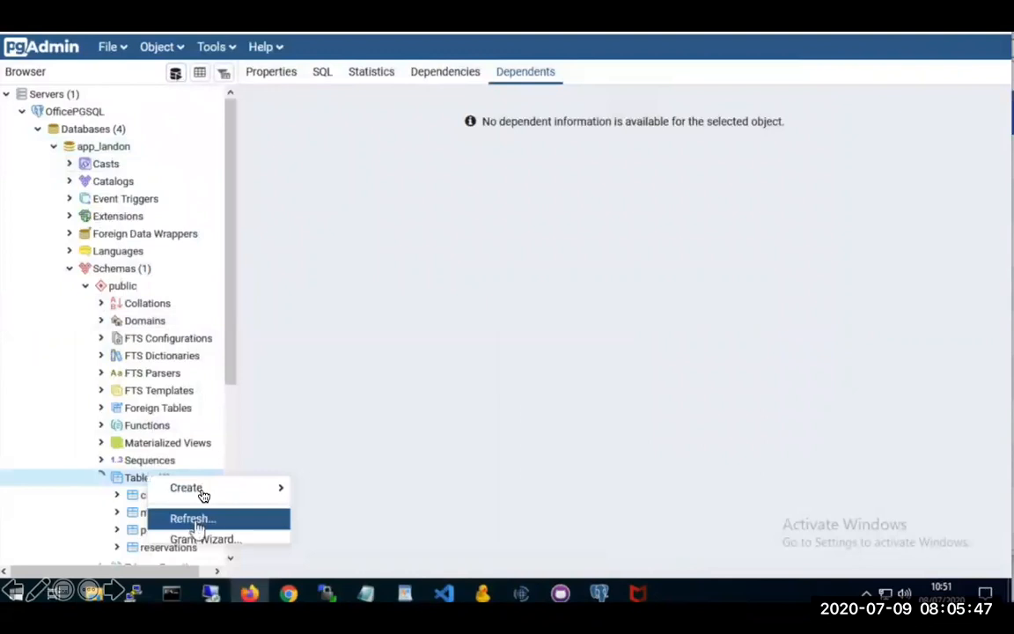
click(195, 520)
scroll(226, 391, down, 3)
click(117, 392)
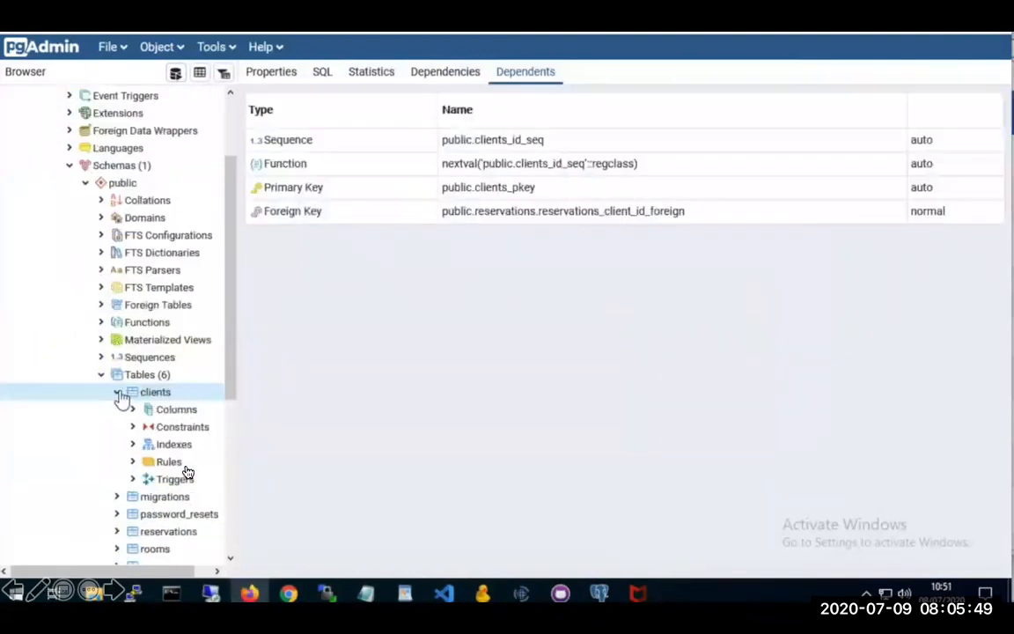
right_click(162, 397)
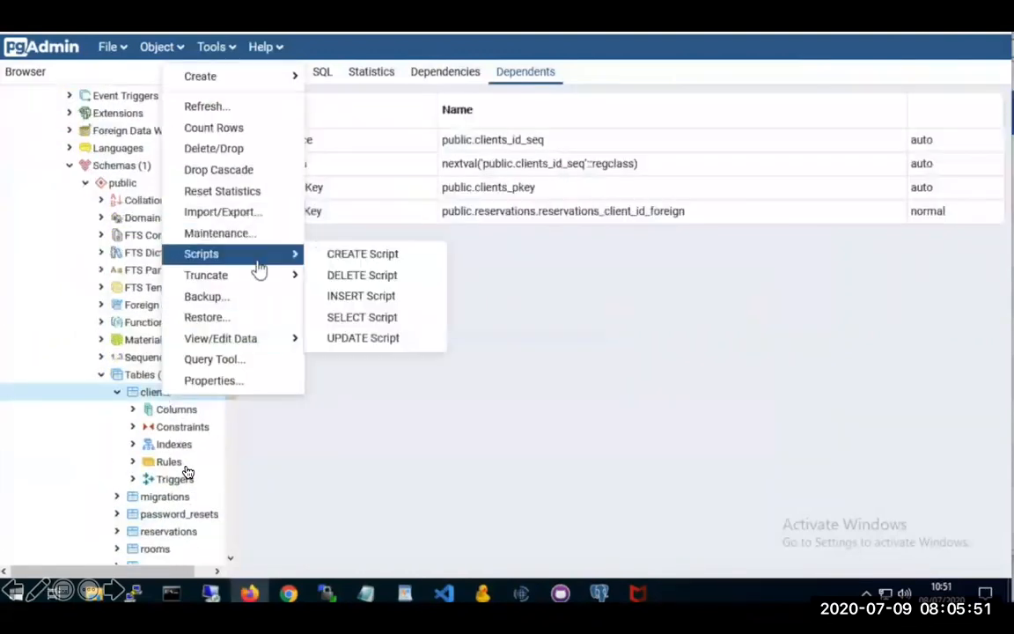
mouse_move(248, 342)
click(359, 341)
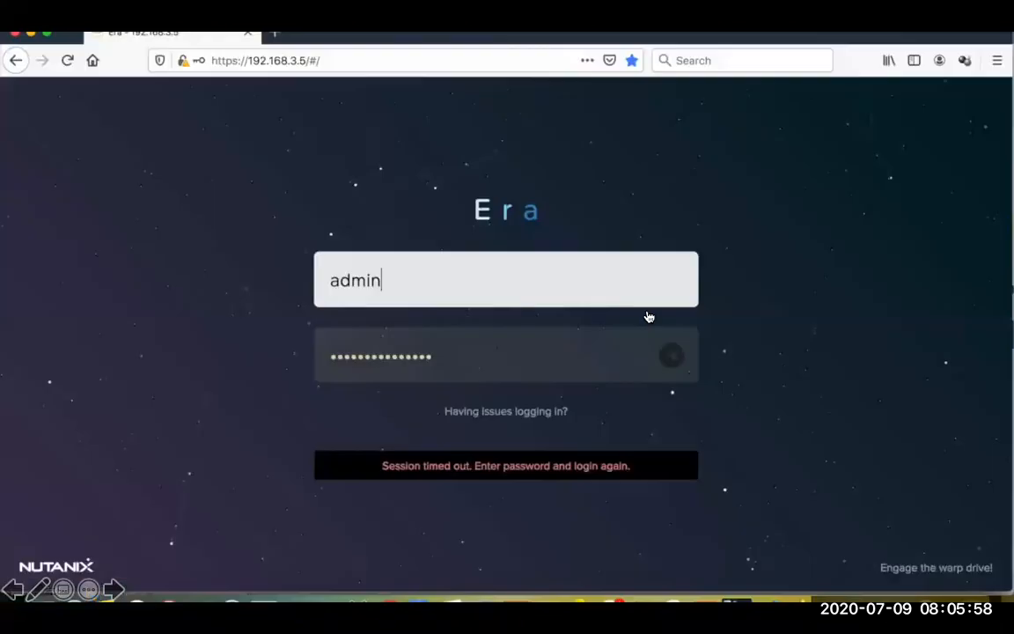
Step: Switch back to Era and sign in again as admin with the account password
key(Tab)
text(ad)
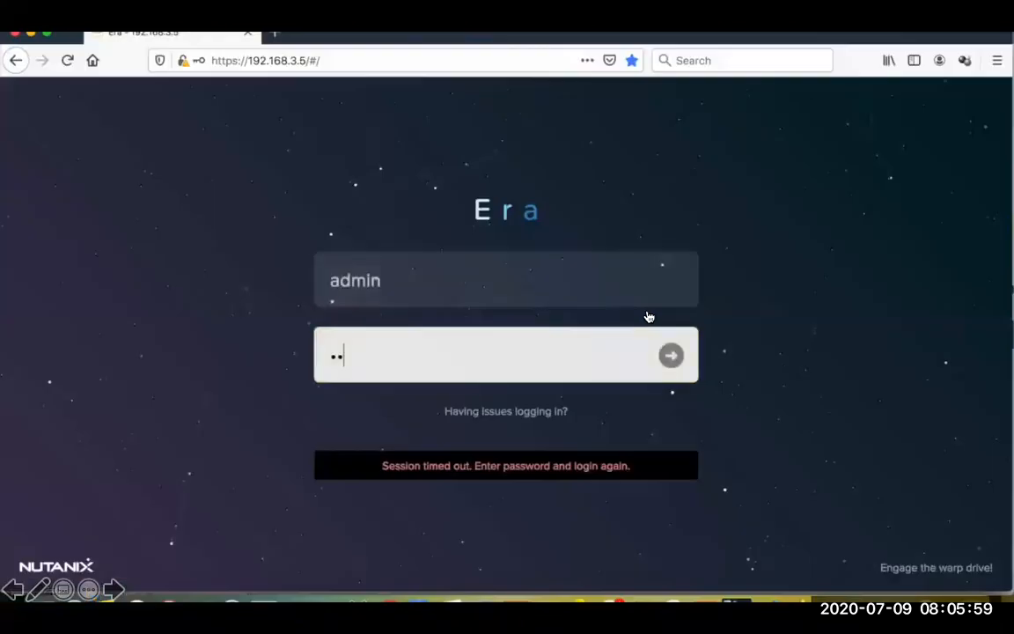
text(********)
key(Return)
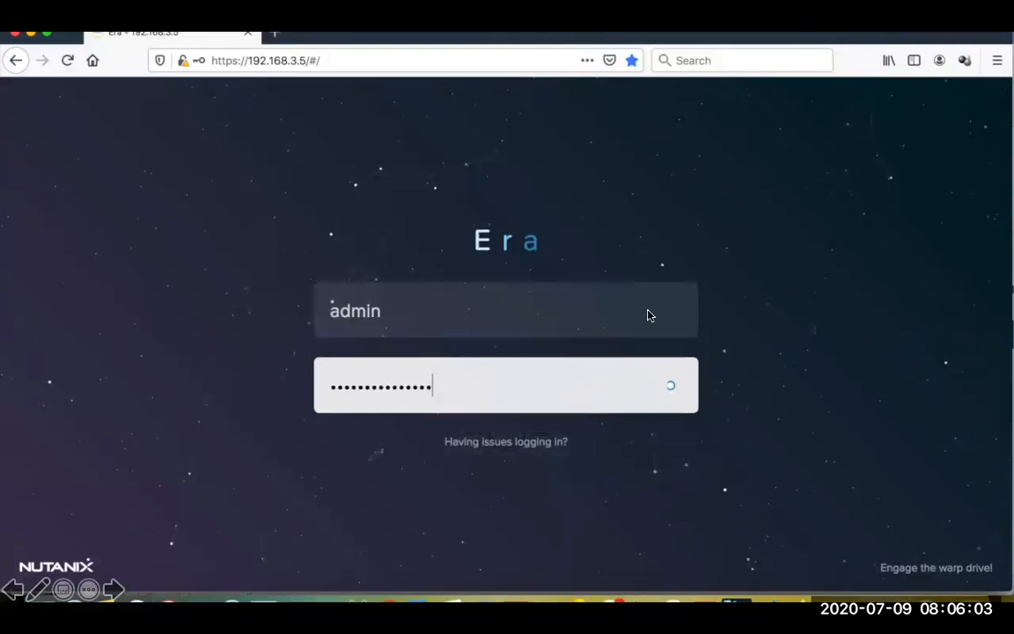
key(Right)
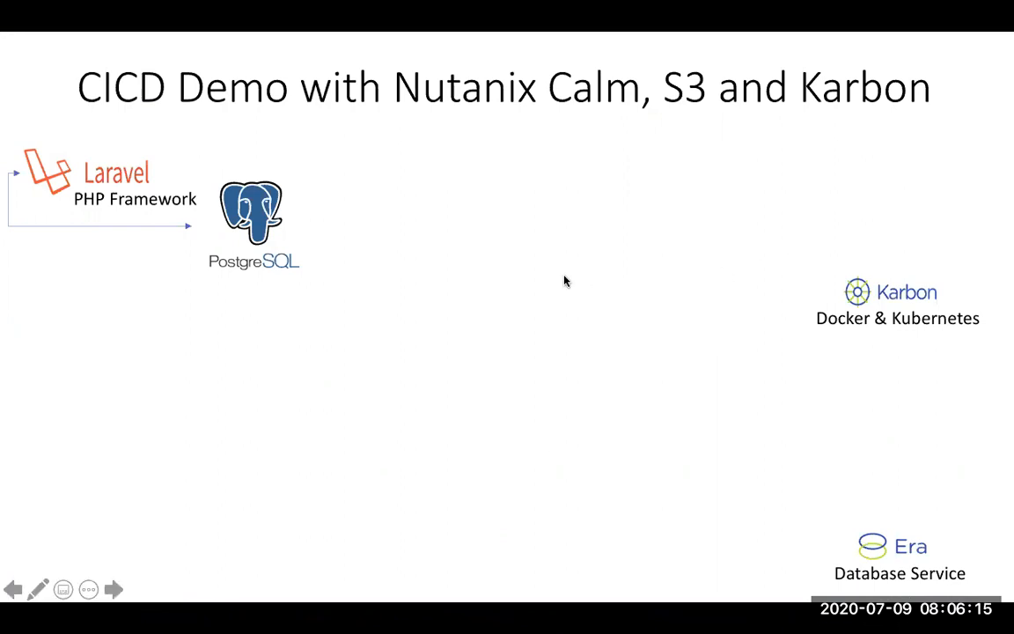
key(Right)
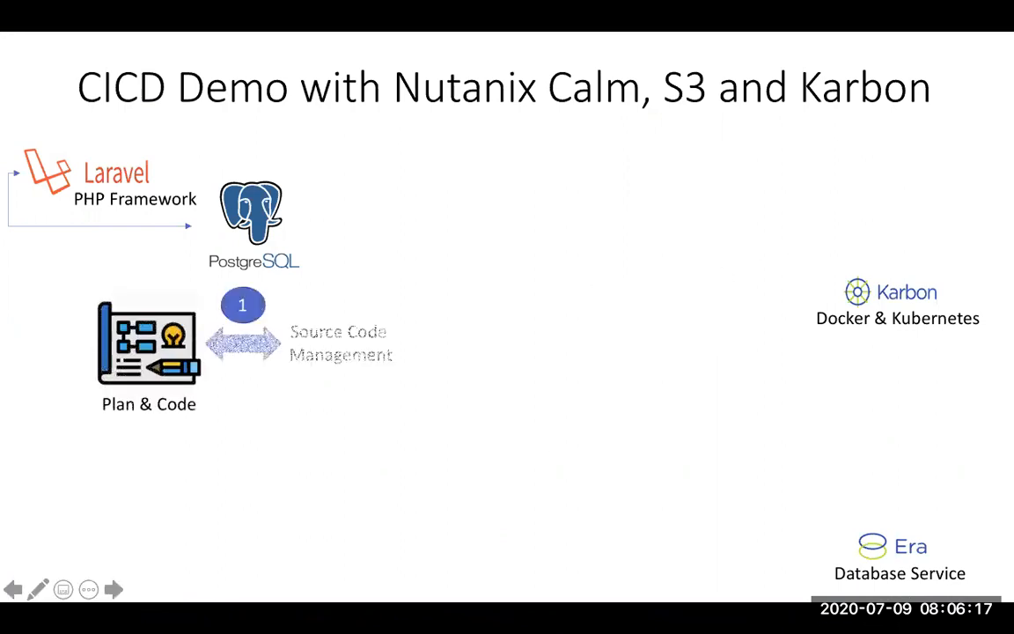
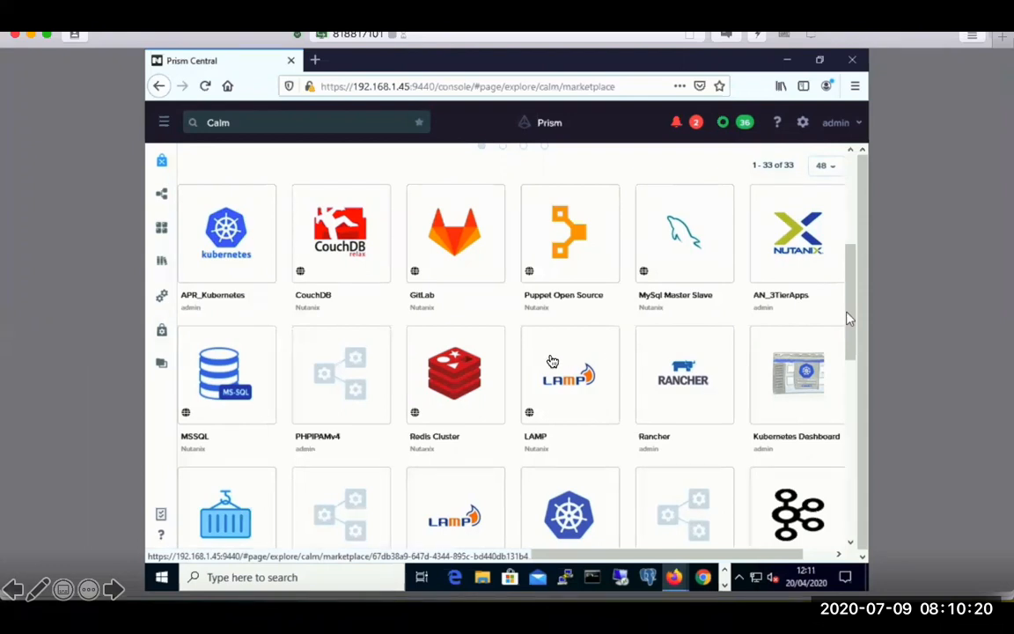
Step: Browse the Calm marketplace and launch the GitLab blueprint in the default project
drag(849, 319, 848, 393)
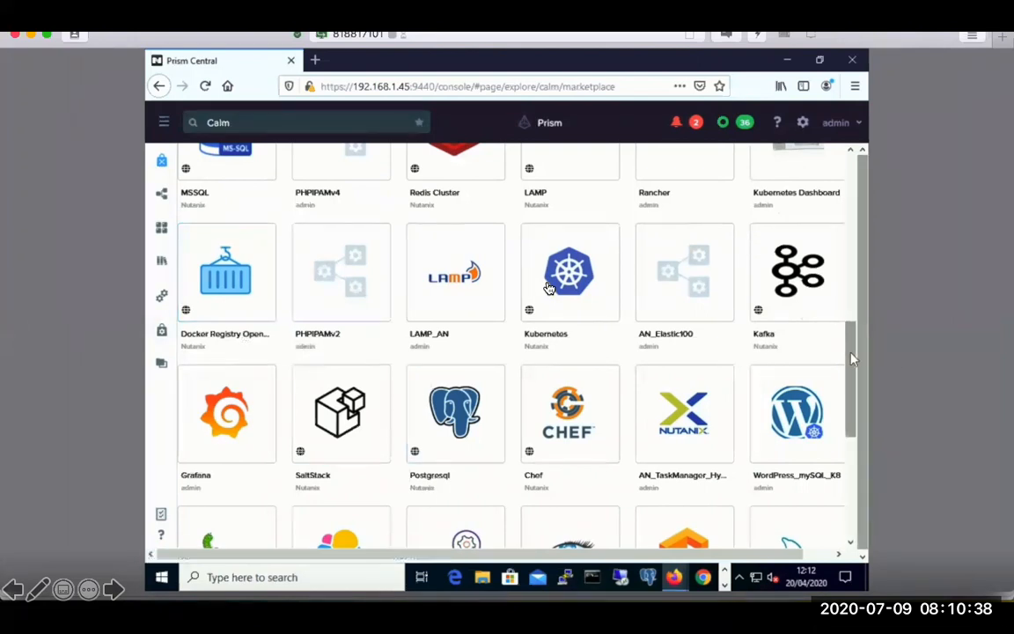
scroll(852, 378, down, 2)
scroll(852, 379, down, 4)
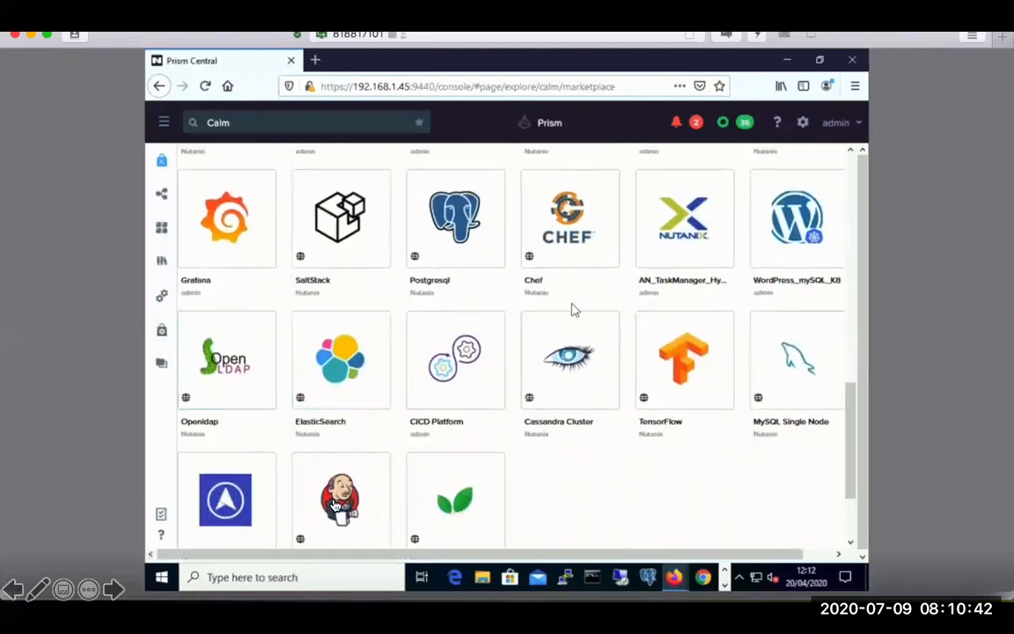
scroll(335, 506, down, 3)
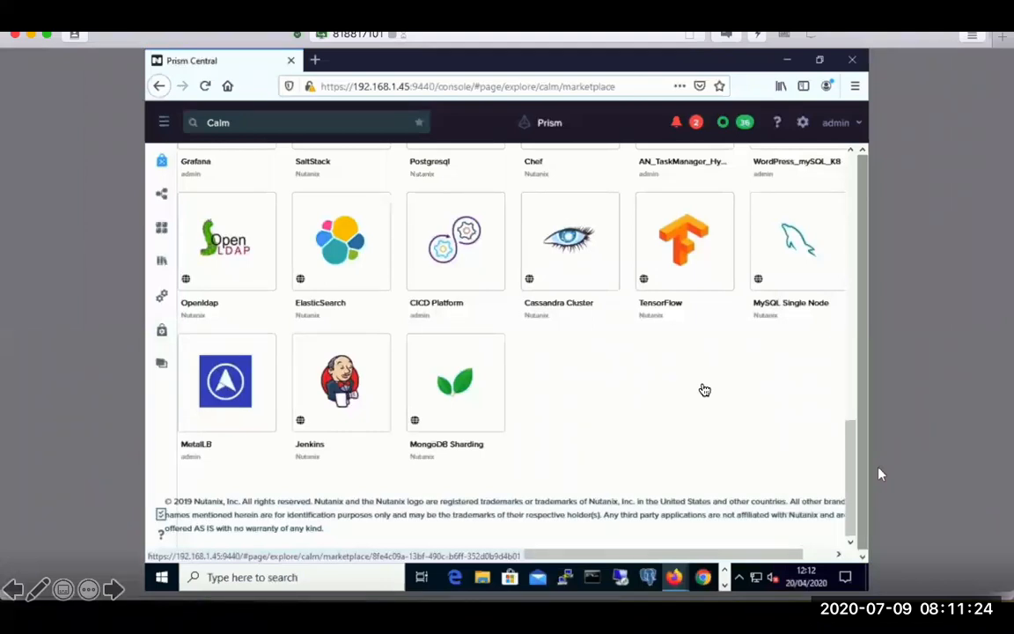
drag(855, 470, 852, 224)
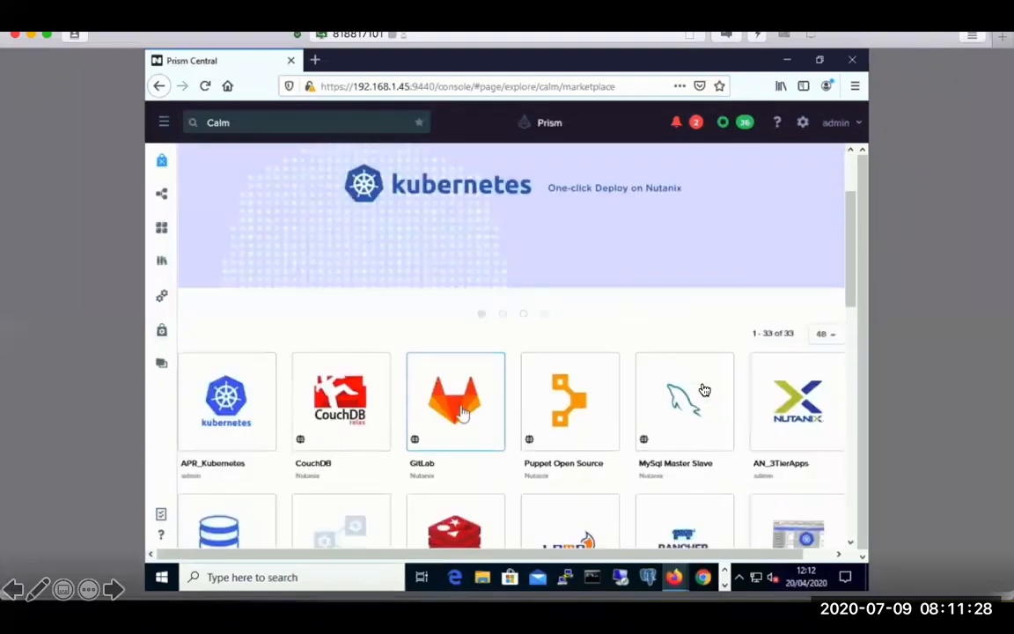
click(457, 406)
click(411, 244)
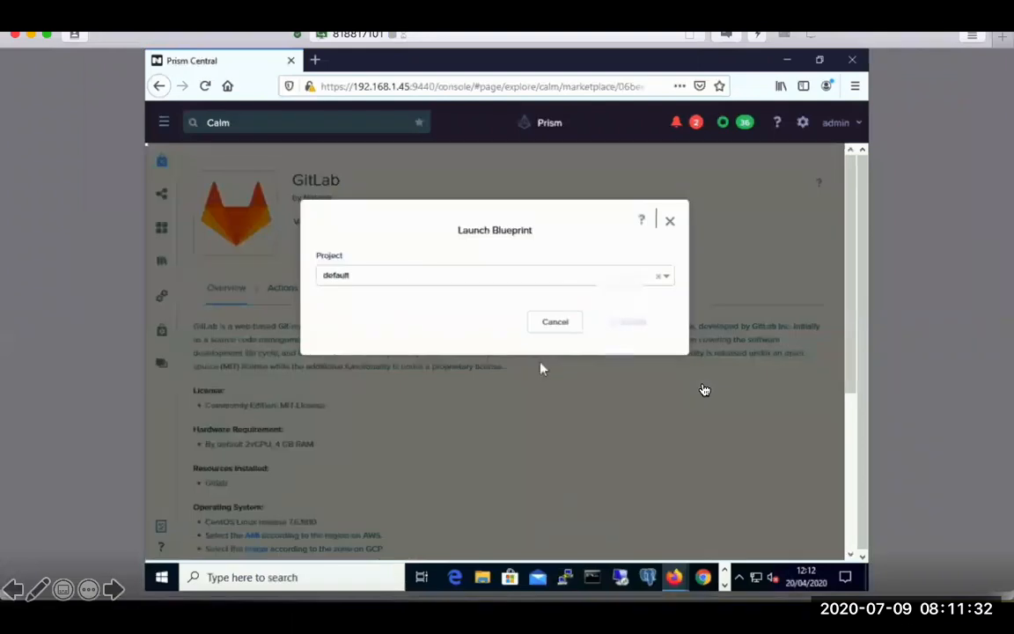
Step: Name the application myGitLab and review its application profile options, service configuration and credentials, keeping the Nutanix profile
text(m)
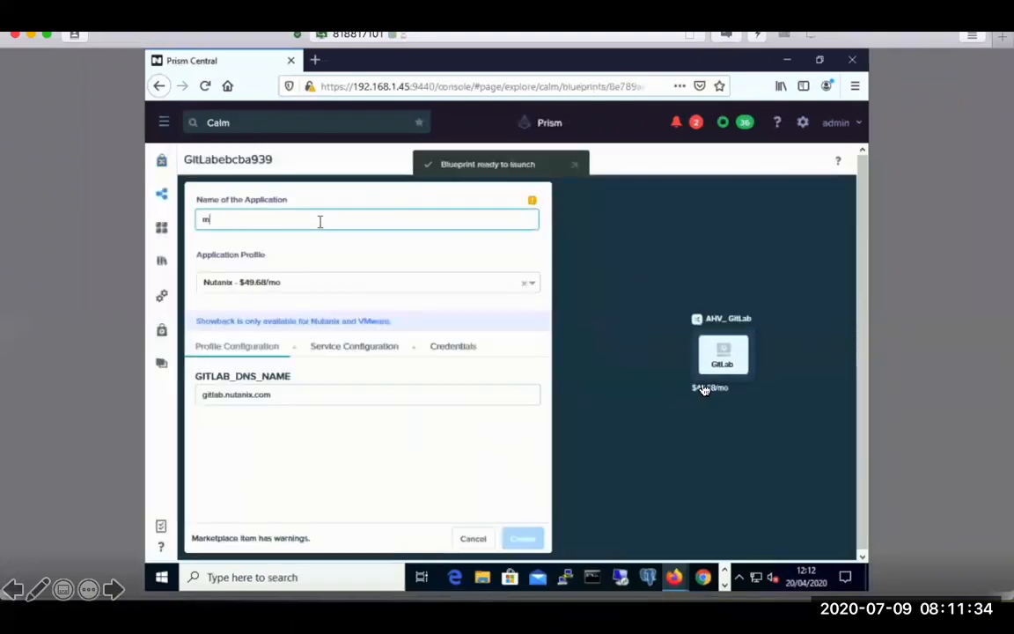
text(yGitLab)
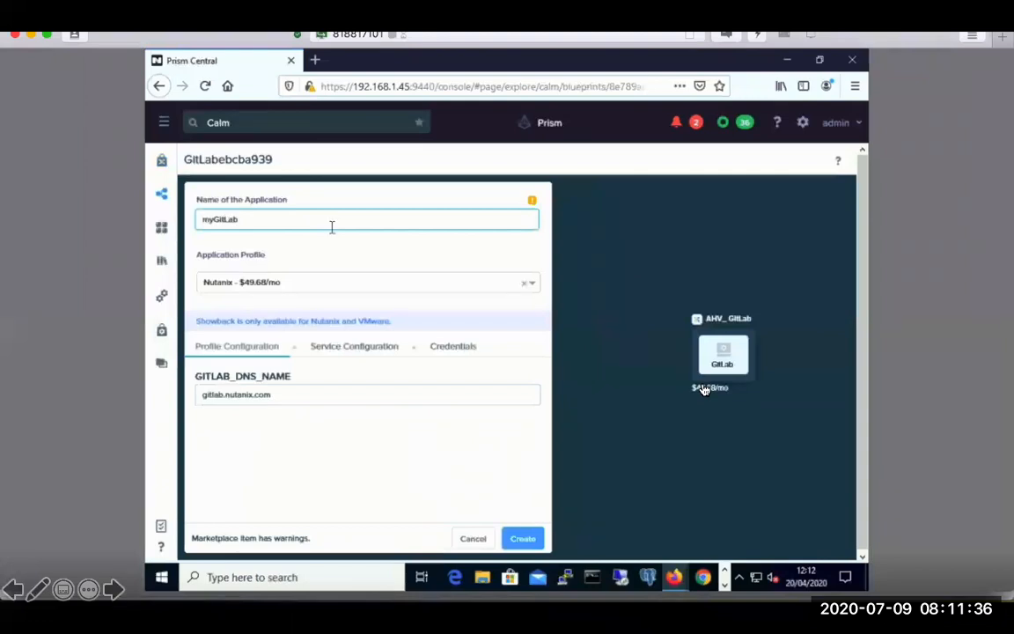
click(444, 286)
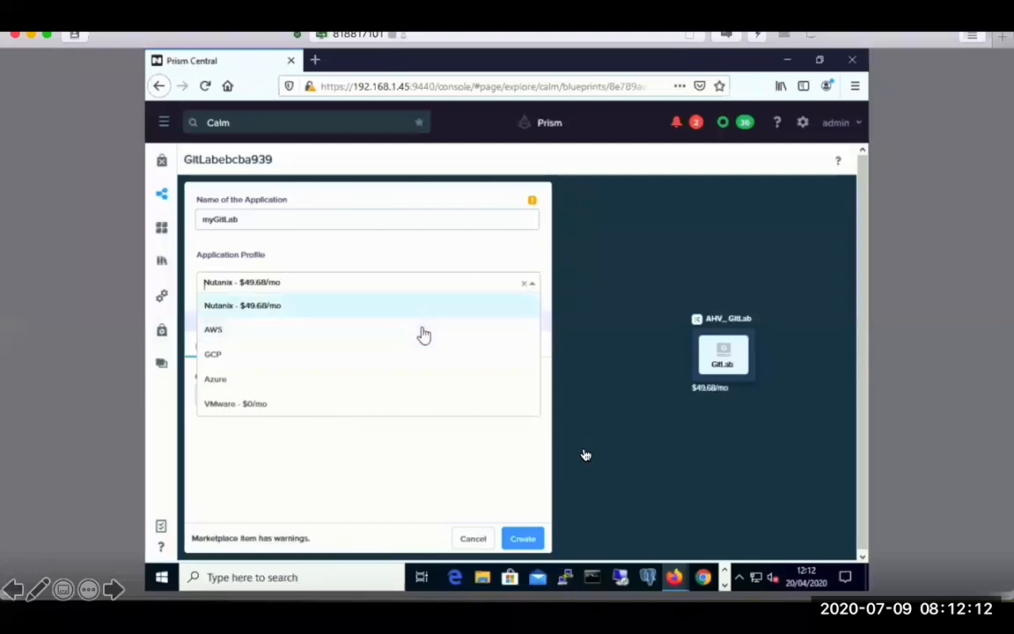
click(410, 249)
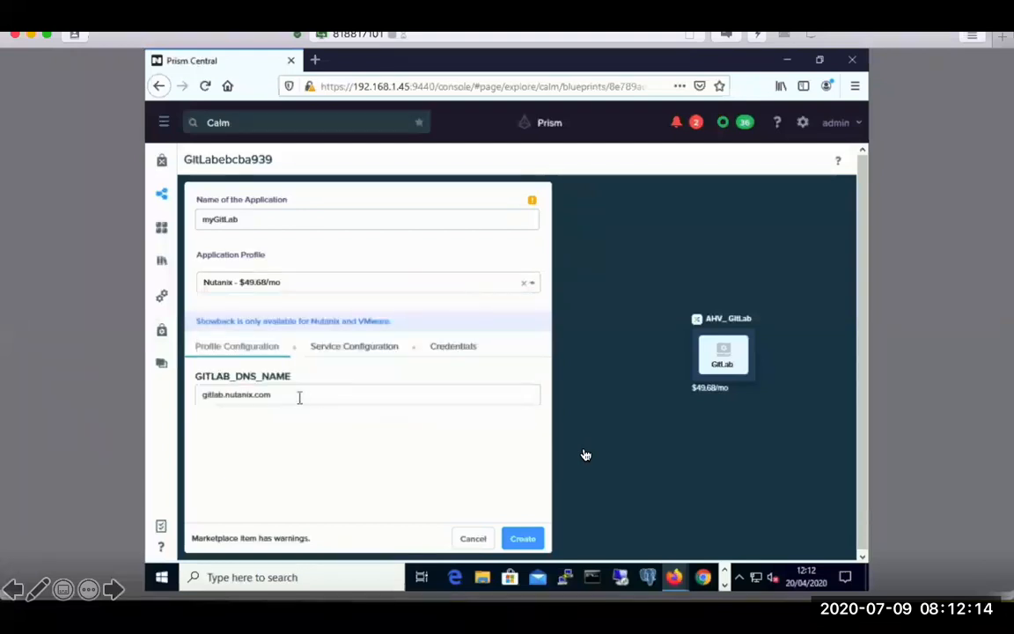
click(357, 350)
click(437, 351)
click(237, 346)
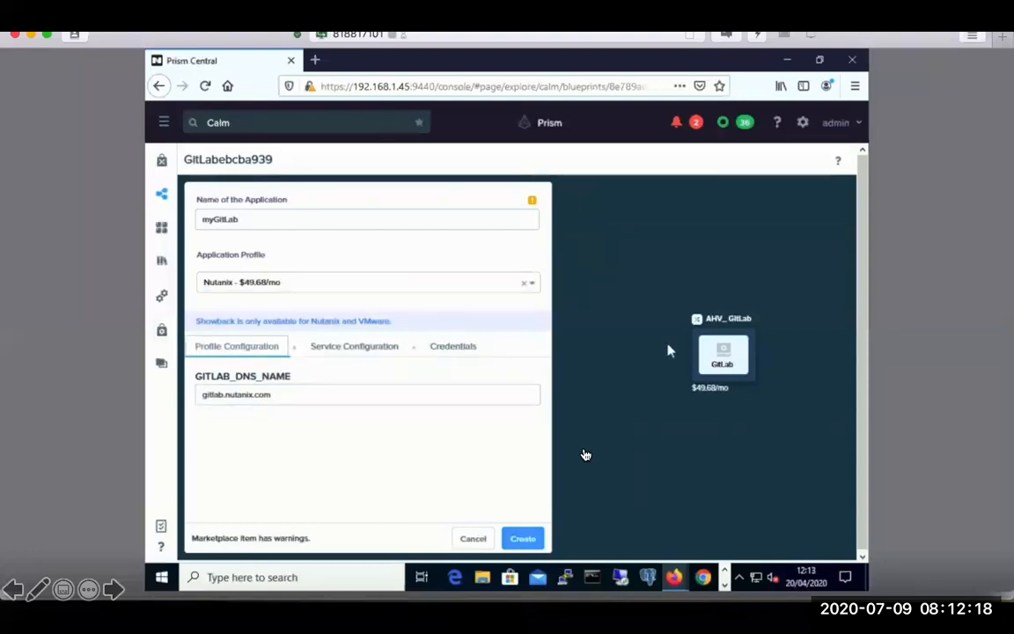
key(F4)
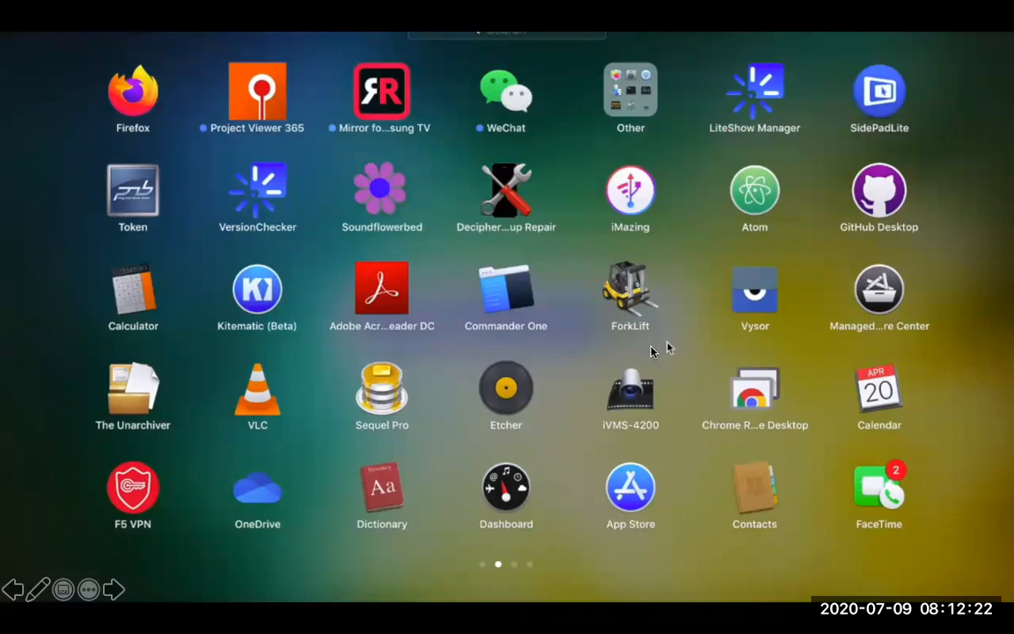
click(651, 350)
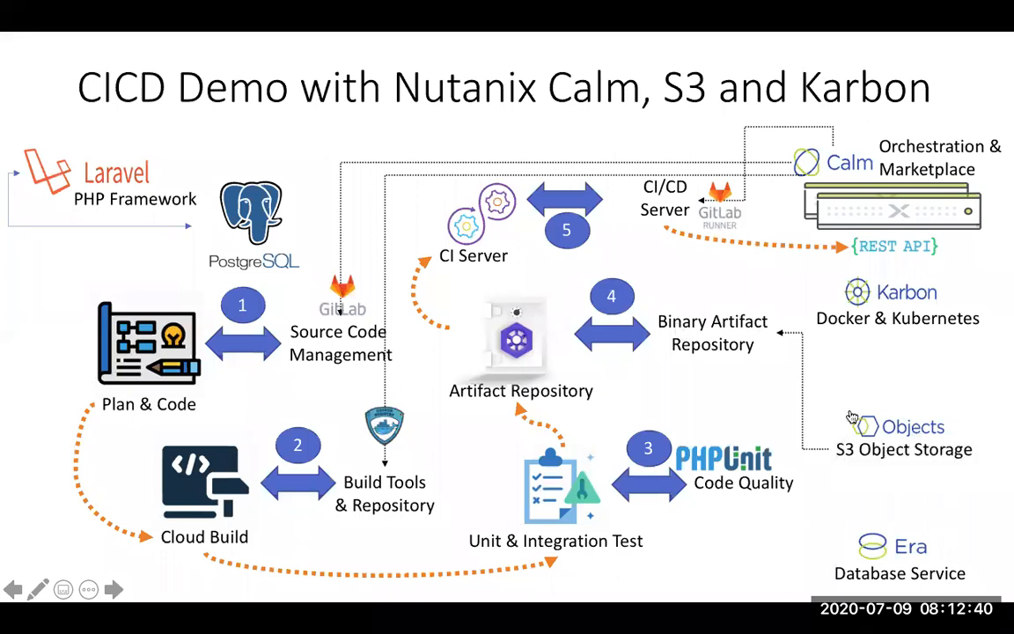
Step: Start the Objects demo from the CICD slide and open the Objects service in Prism Central
click(913, 436)
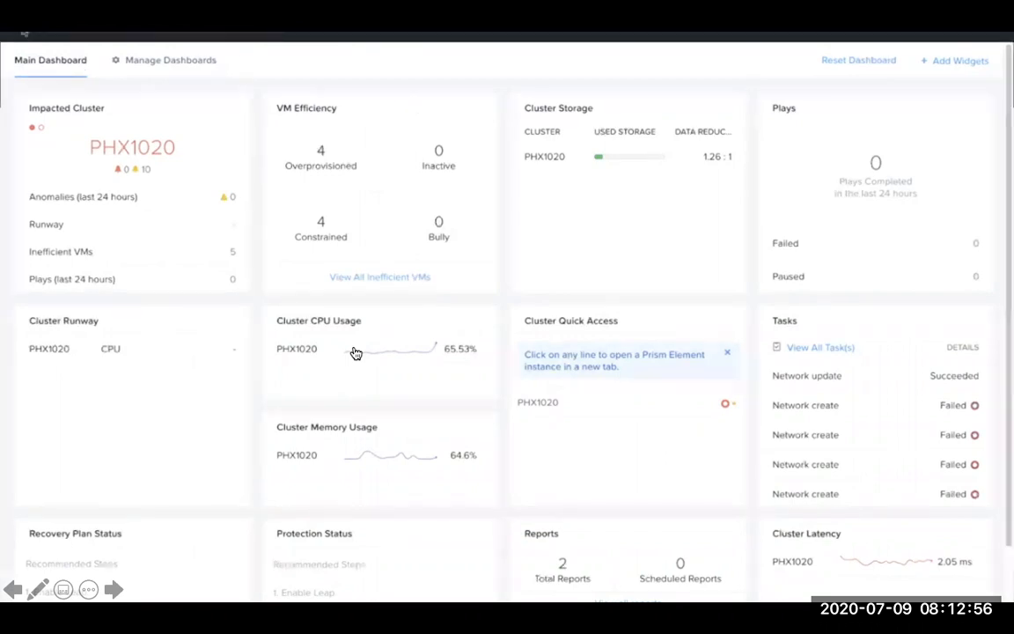
click(21, 32)
mouse_move(75, 241)
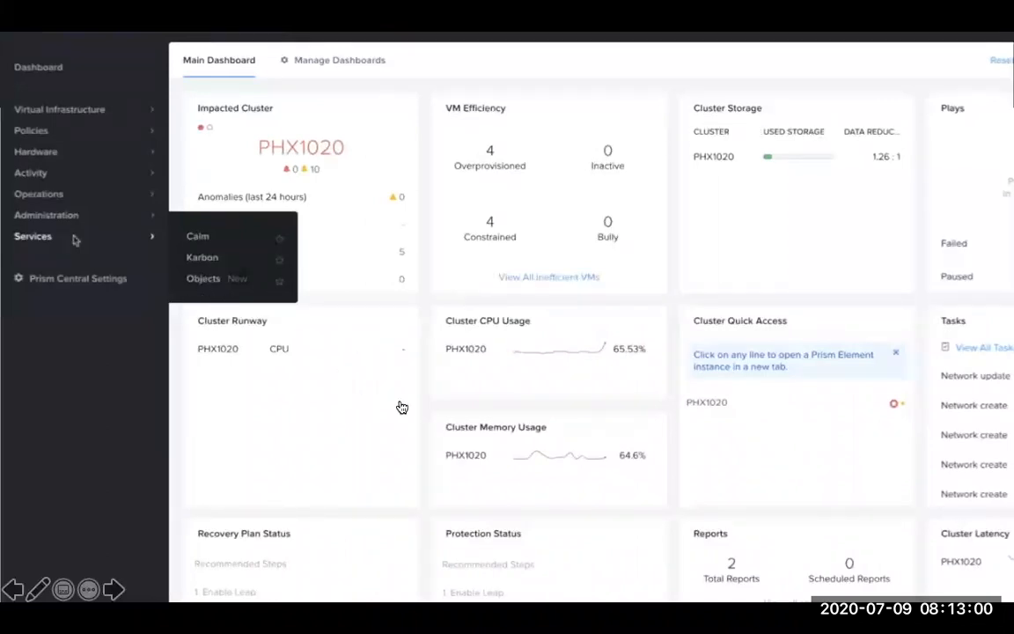
click(193, 279)
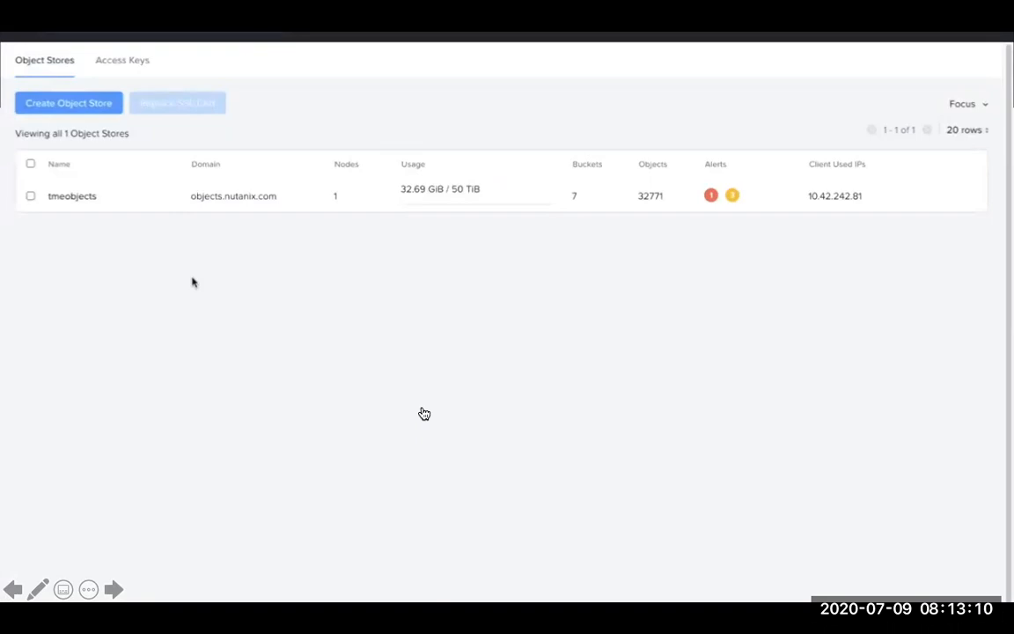
Step: Start a new object store past the prerequisites and name it objectdemo
click(85, 106)
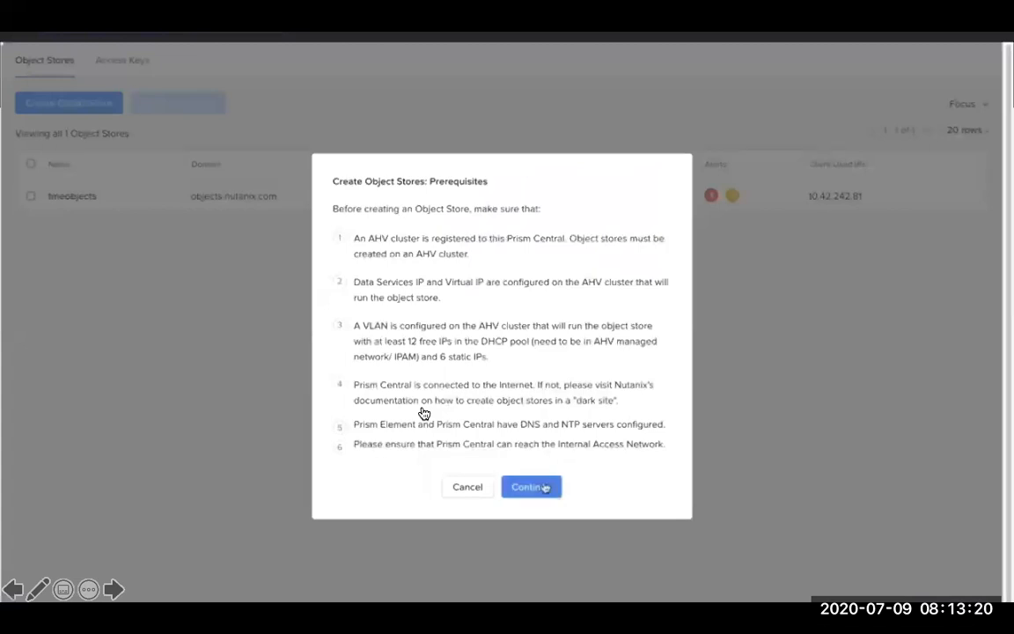
click(534, 486)
click(459, 174)
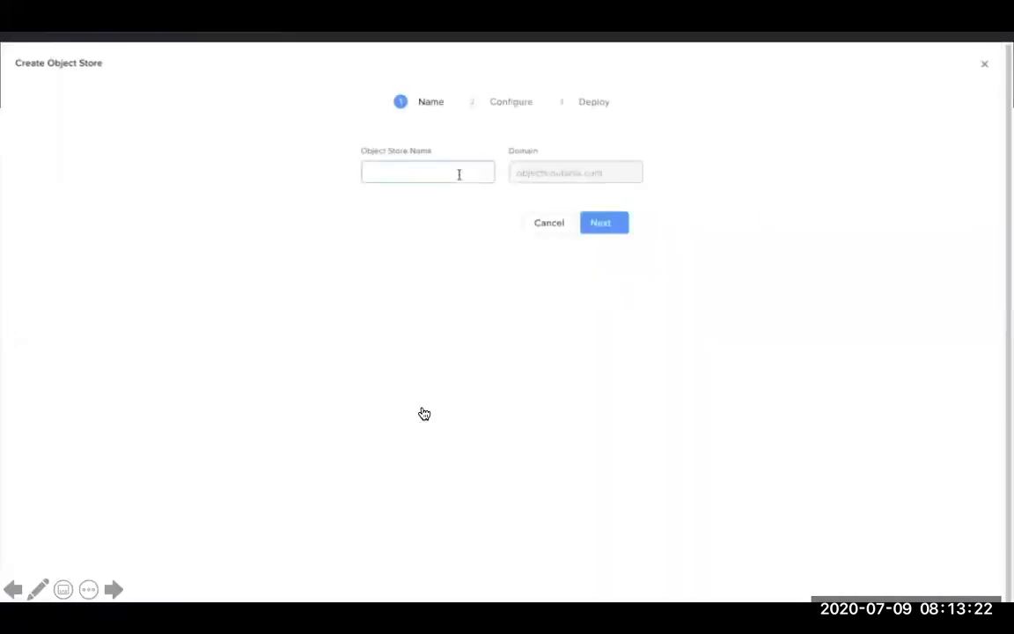
text(objectdemo)
click(600, 222)
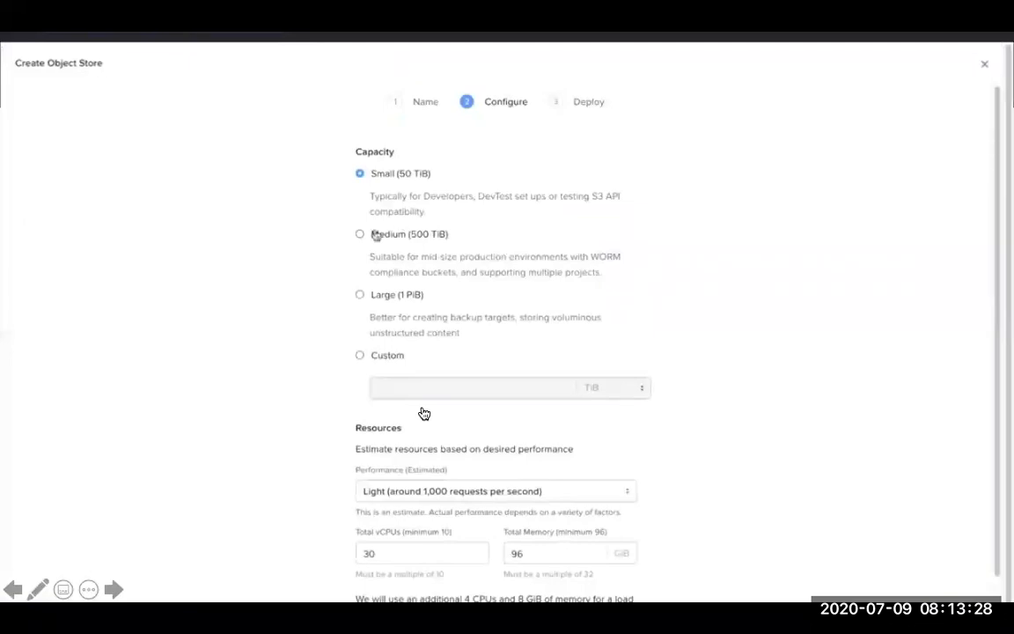
Step: Try the Medium, Large, Small and custom 50 TiB capacity options for the object store
click(360, 235)
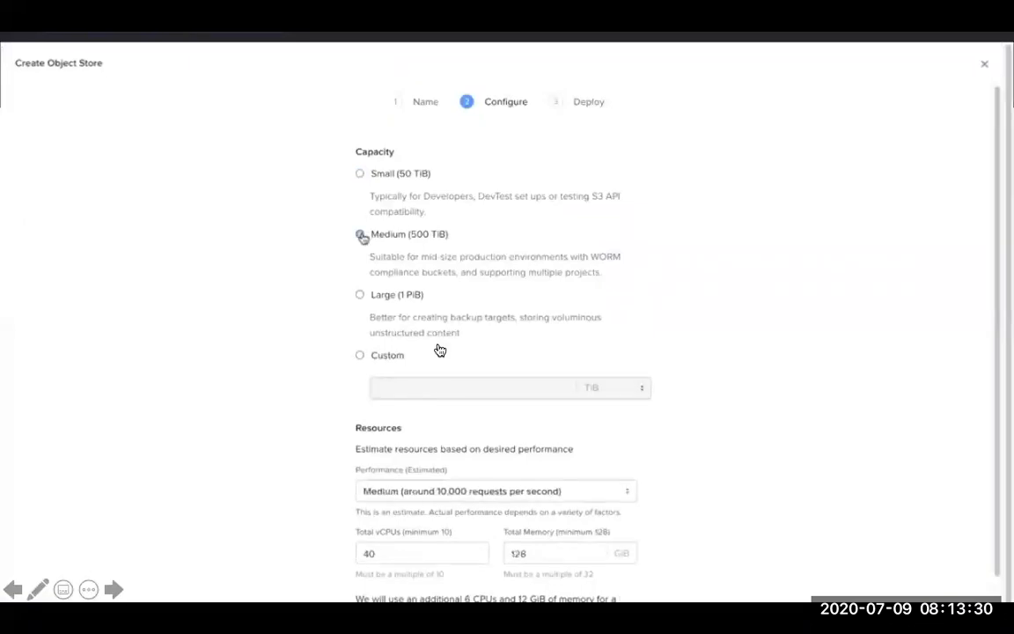
click(360, 296)
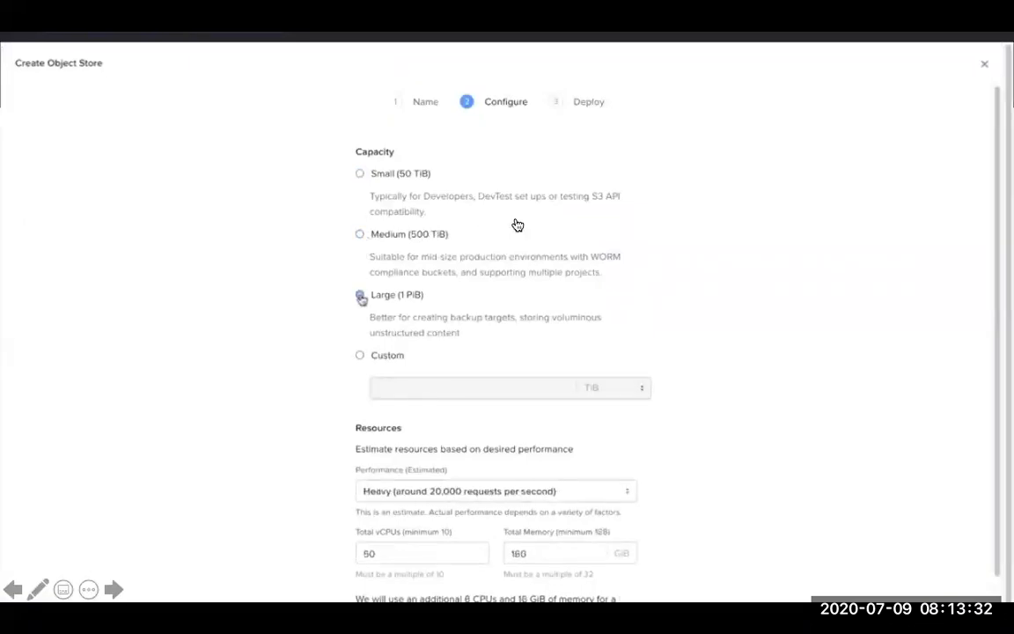
click(359, 174)
click(359, 355)
click(408, 389)
text(50)
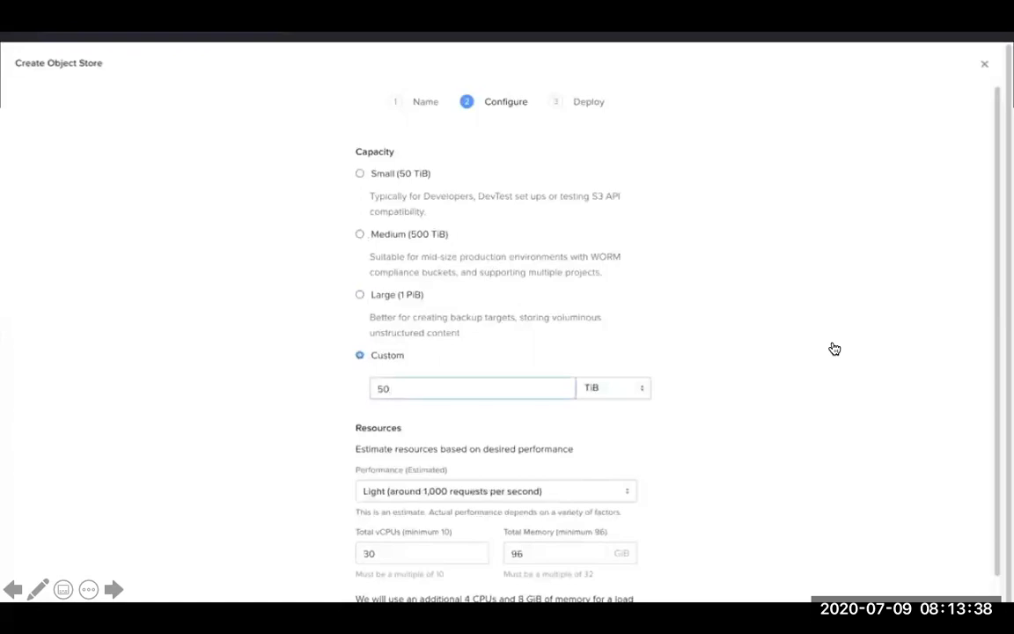
Step: Choose the Small (50 TiB) capacity and select PHX1020 as the deployment cluster
click(363, 174)
scroll(537, 479, down, 1)
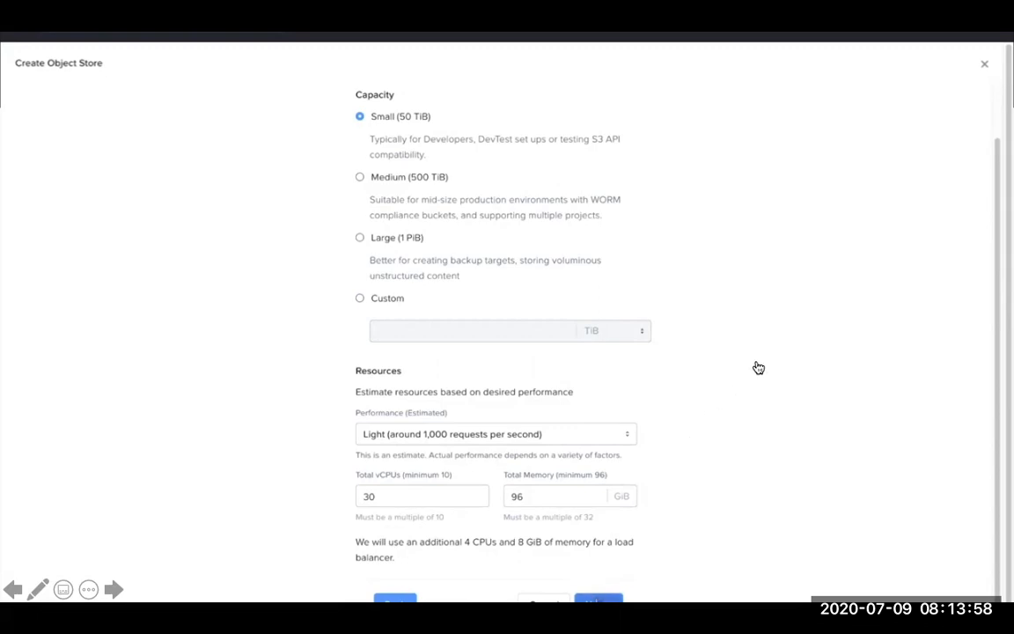
click(599, 600)
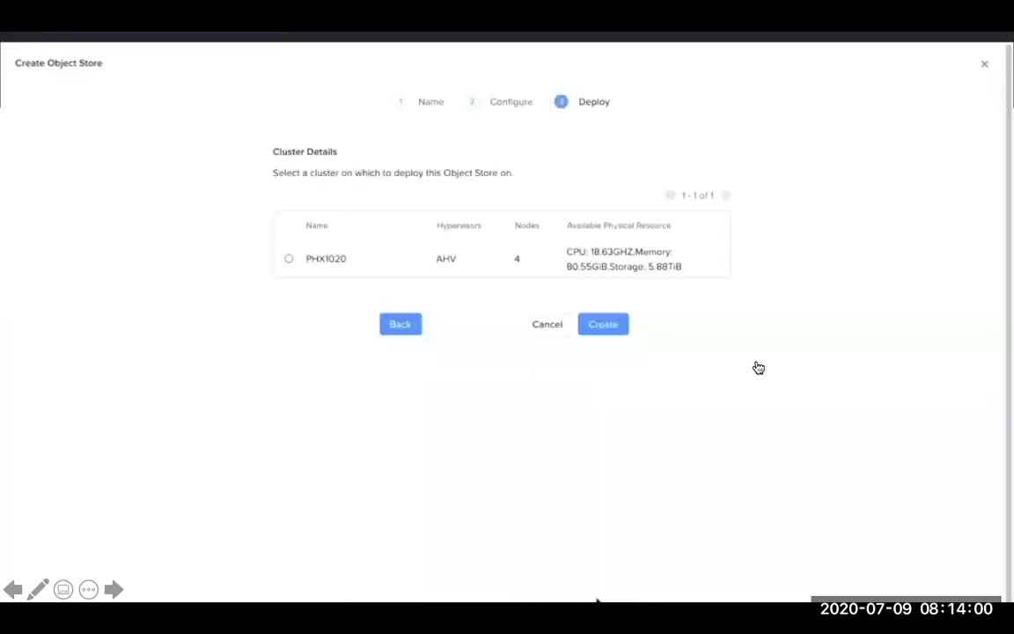
click(289, 259)
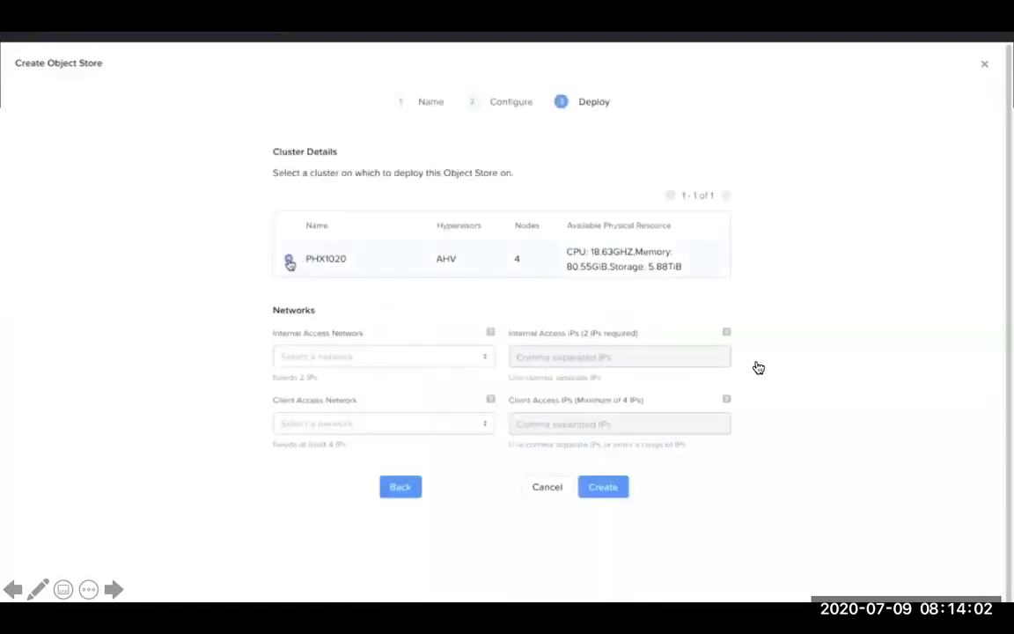
Step: Set the internal access network to objectsnet 10.42.242.0/25 with internal IPs 10.42.242.65 and 10.42.242.66
click(339, 356)
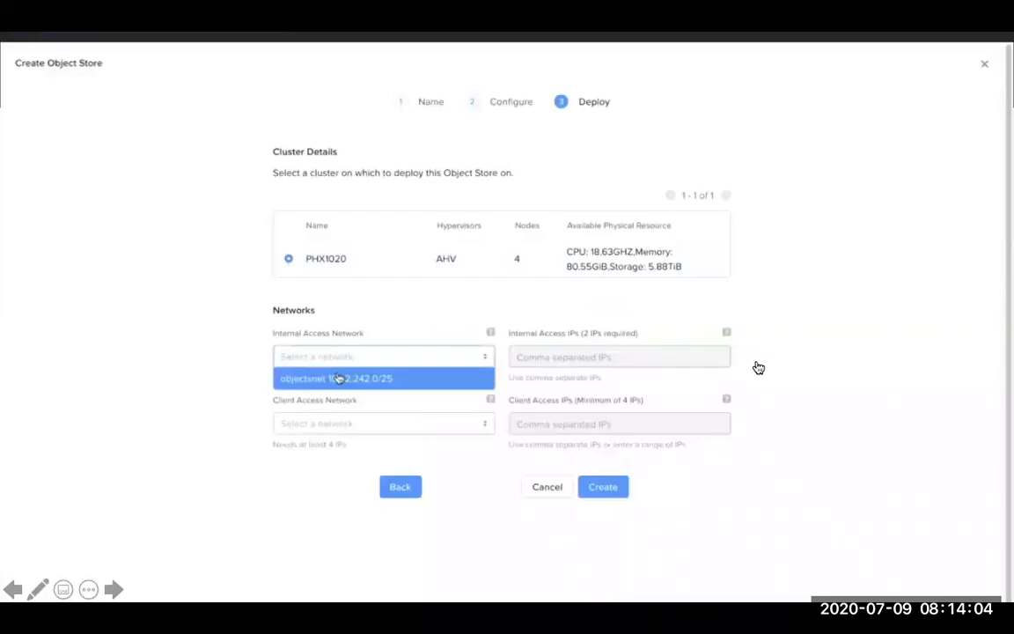
click(341, 378)
click(560, 357)
text(10.42.2)
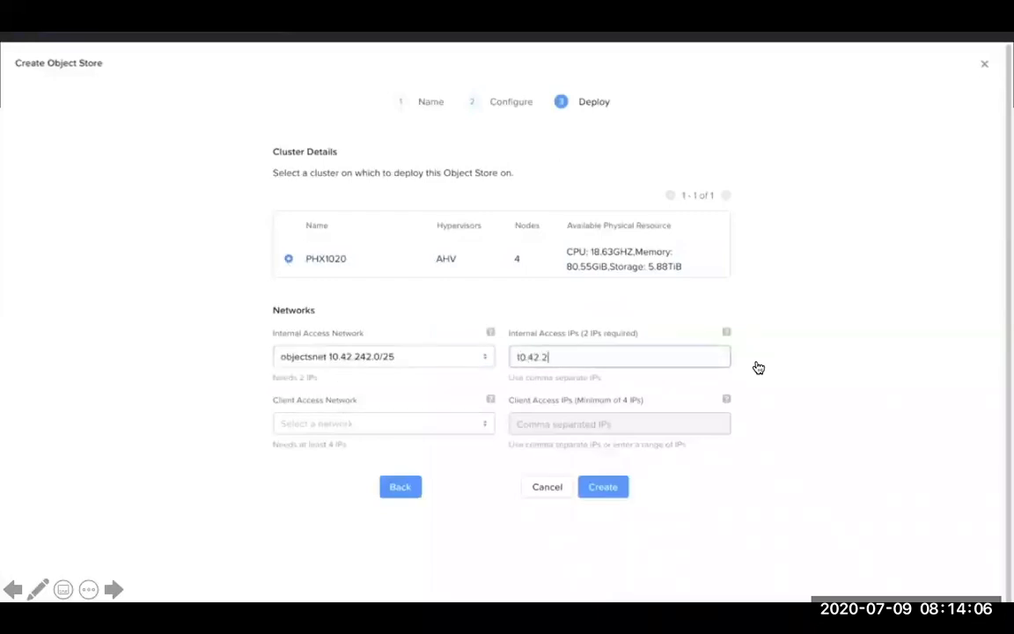
text(42.65,10.42.242.66)
Step: Set the client access network to objectsnet 10.42.242.0/25 with the client IP range 10.42.242.71-10.42.242.74
click(396, 423)
click(340, 443)
click(588, 423)
text(10.42.242.)
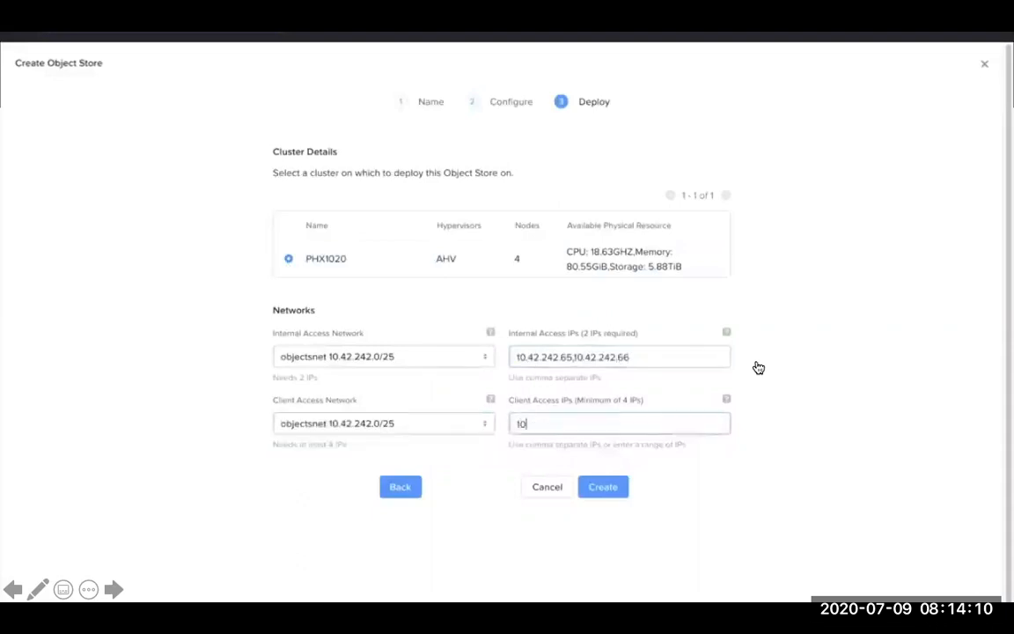
text(71-10.42.242.74)
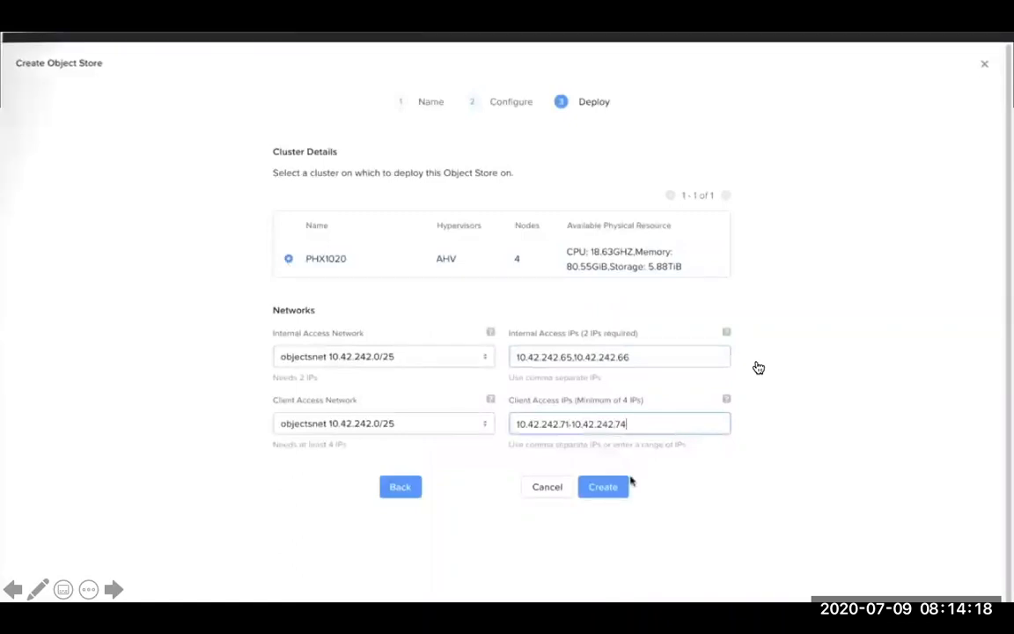
click(790, 479)
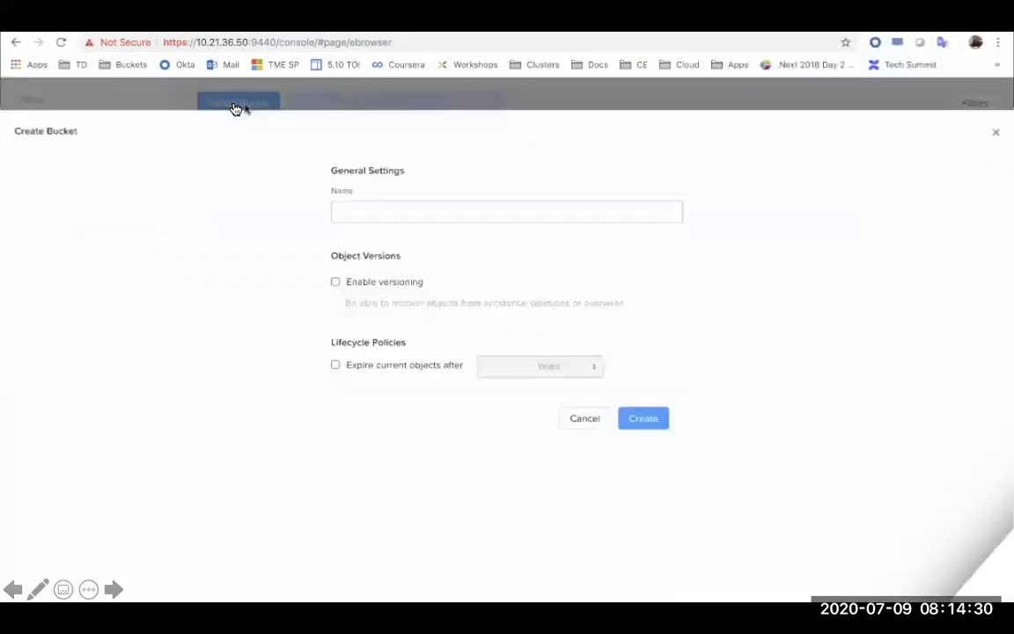
Step: Create a bucket named my-bucket in the object store, leaving versioning and expiry off
click(236, 107)
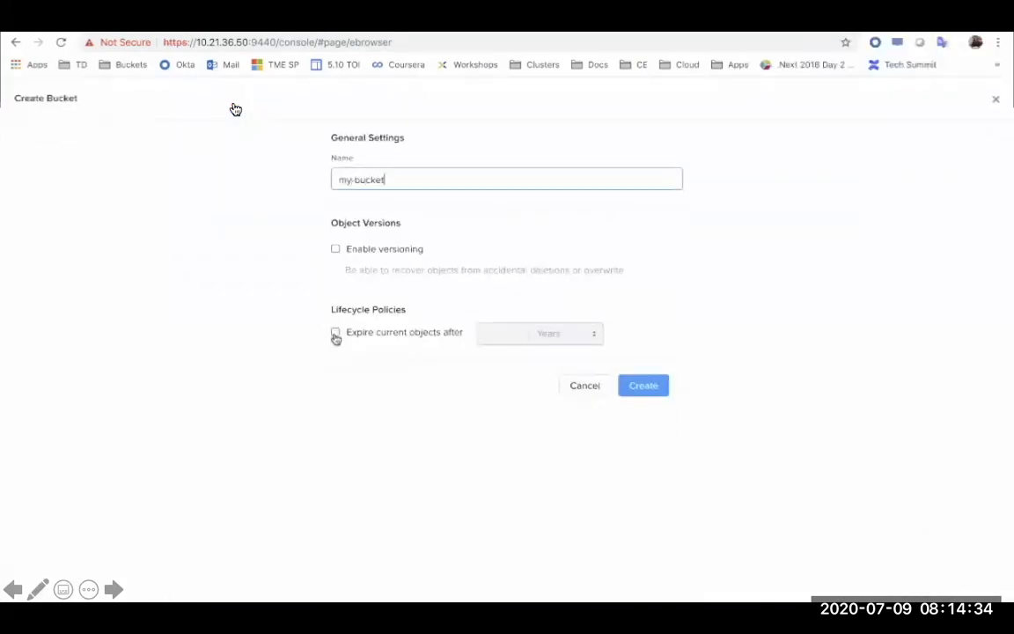
click(236, 109)
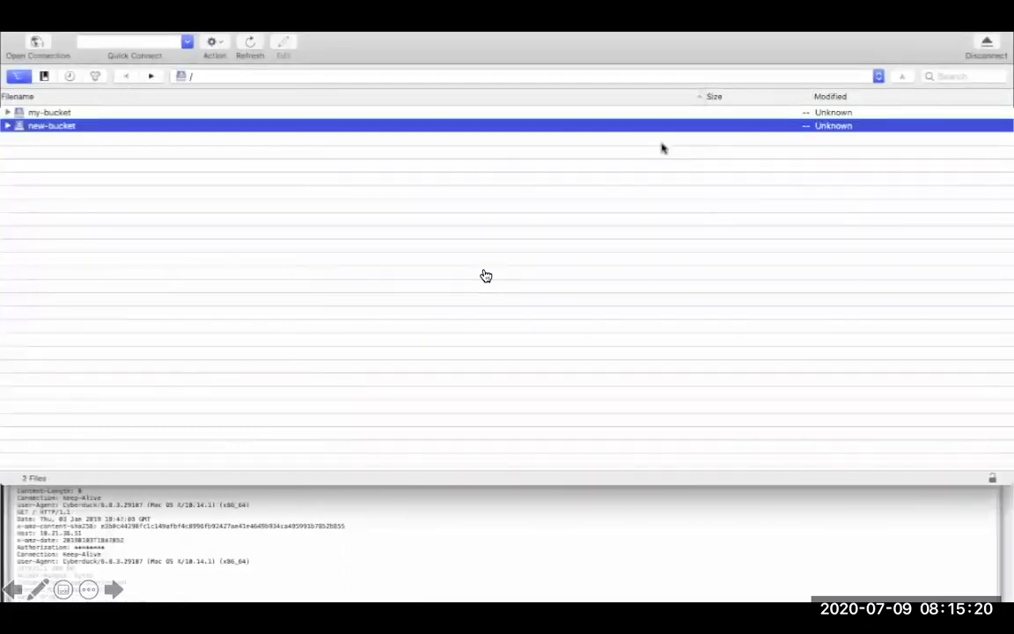
key(Right)
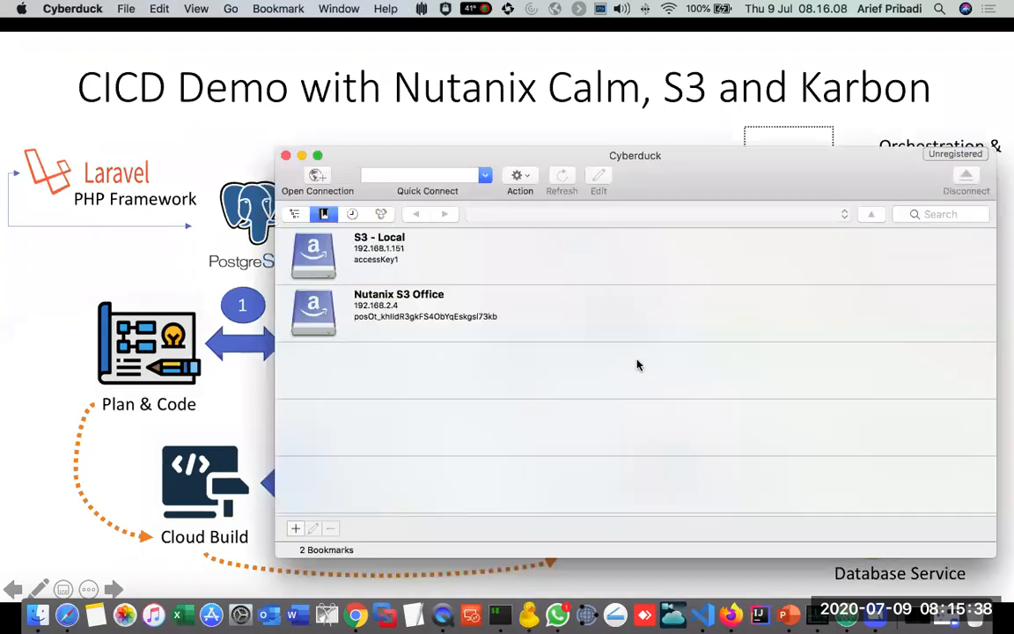
Step: Connect to the Nutanix S3 Office bookmark and go to the /artifacts folder
double_click(405, 304)
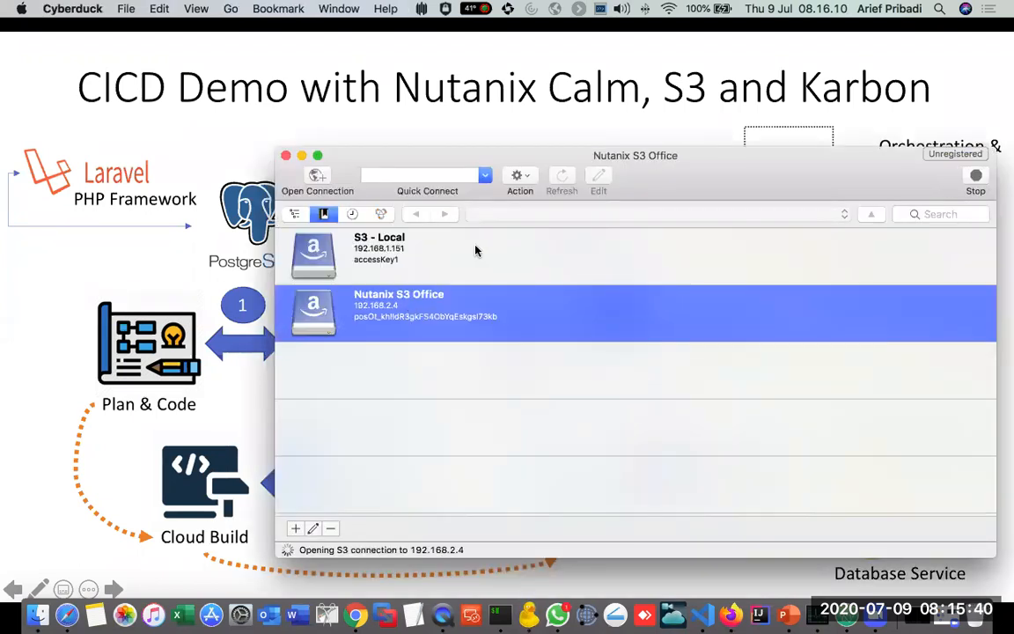
click(762, 313)
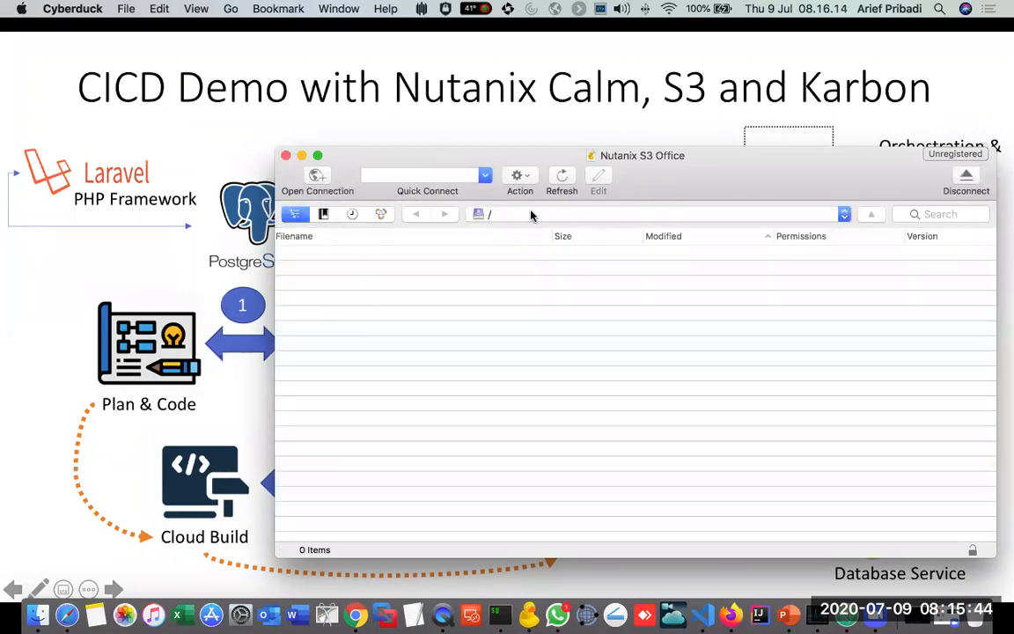
click(230, 13)
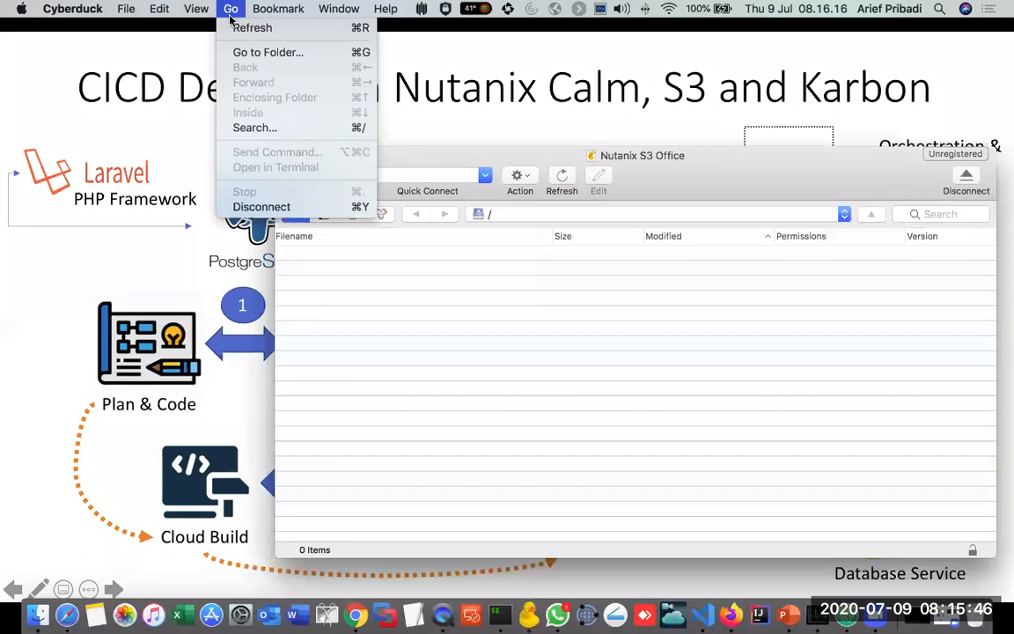
click(280, 54)
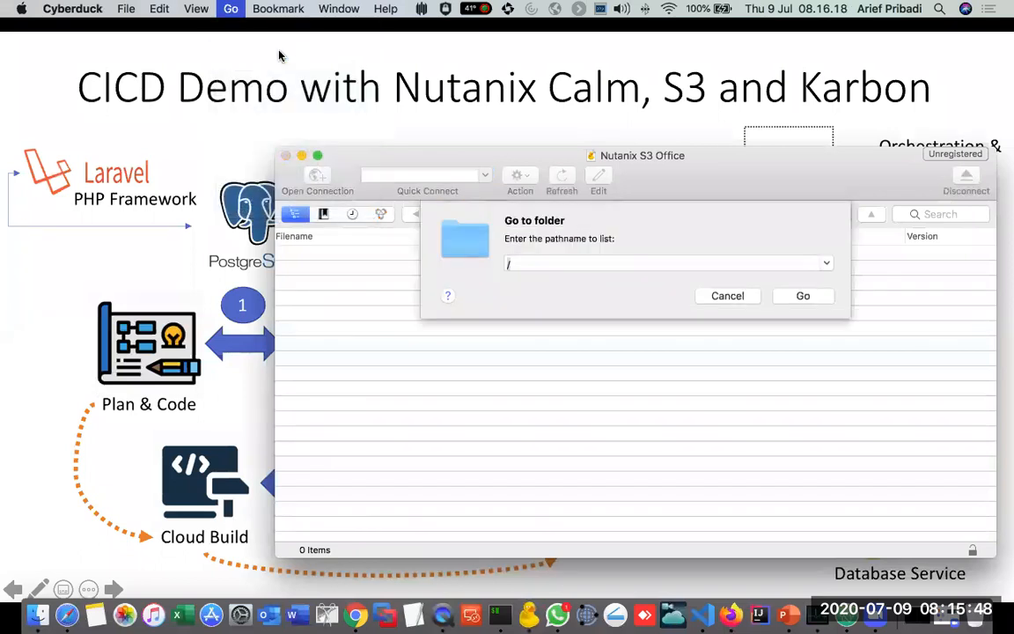
text(a)
key(BackSpace)
text(/a)
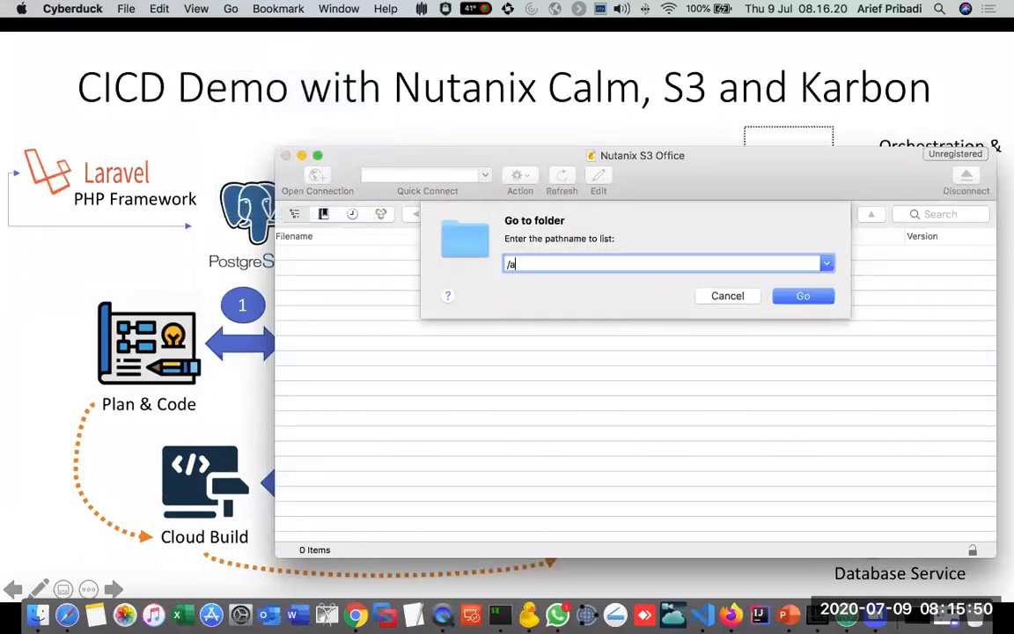
text(rtifacts)
key(Return)
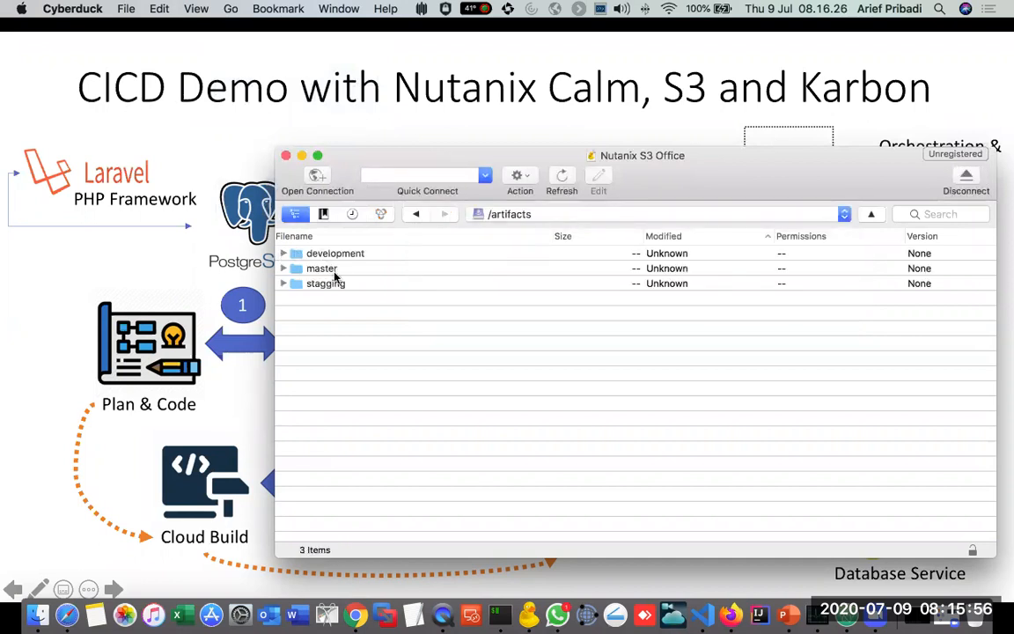
Step: Look over the development, master and stagging folders in the artifacts bucket, and return to the CICD Demo slide
click(328, 254)
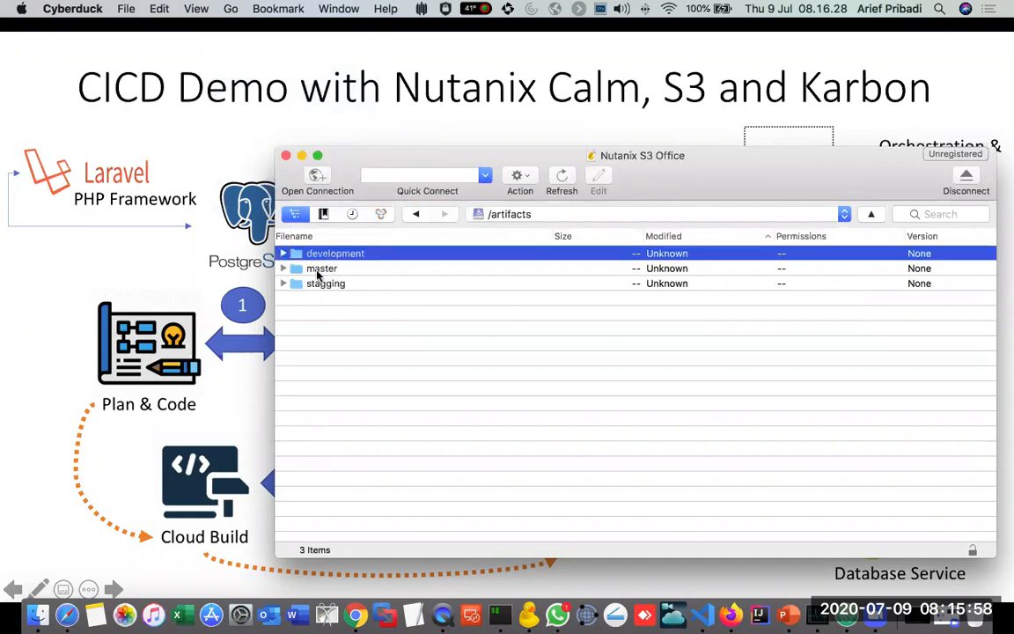
click(329, 269)
click(335, 287)
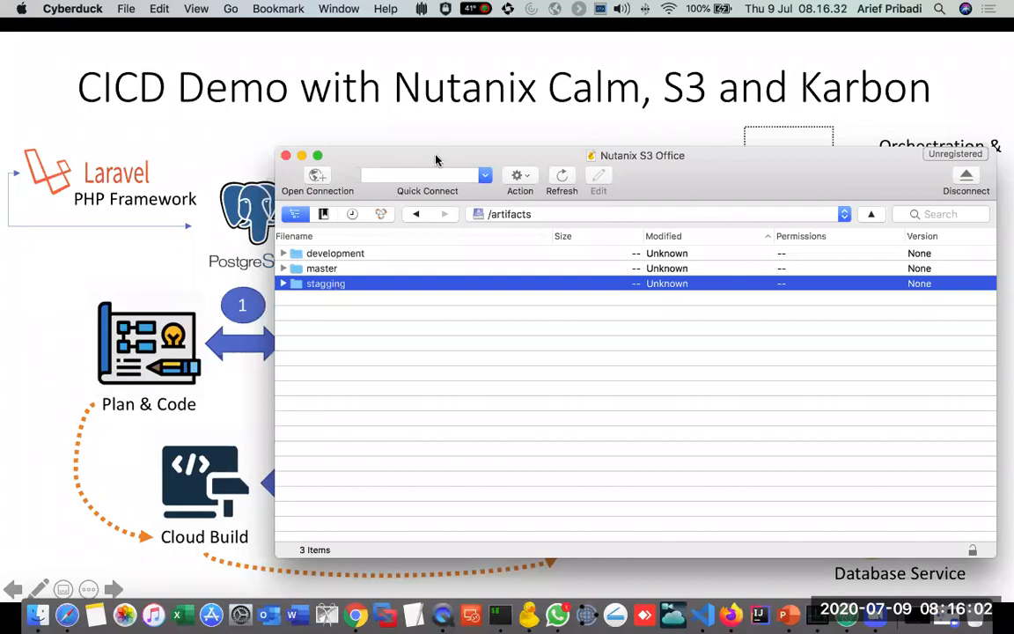
drag(431, 161, 326, 152)
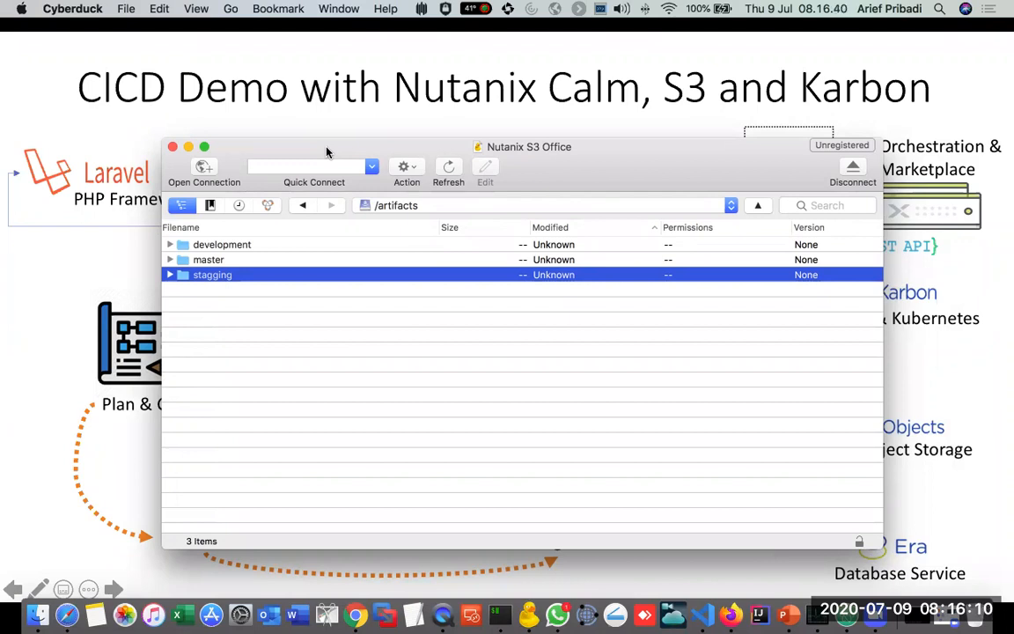
click(230, 261)
click(257, 247)
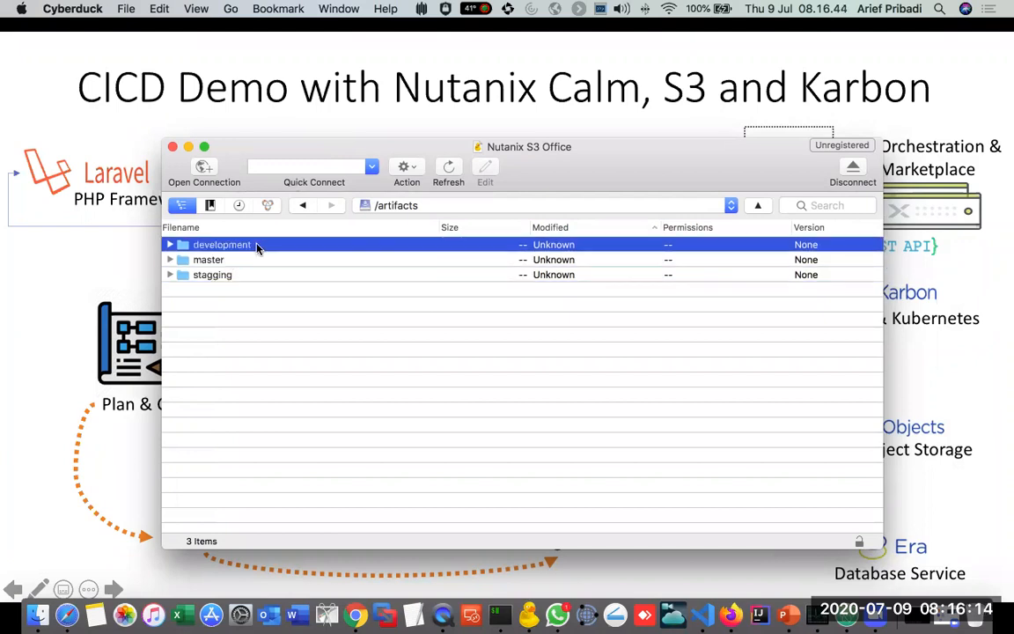
click(71, 256)
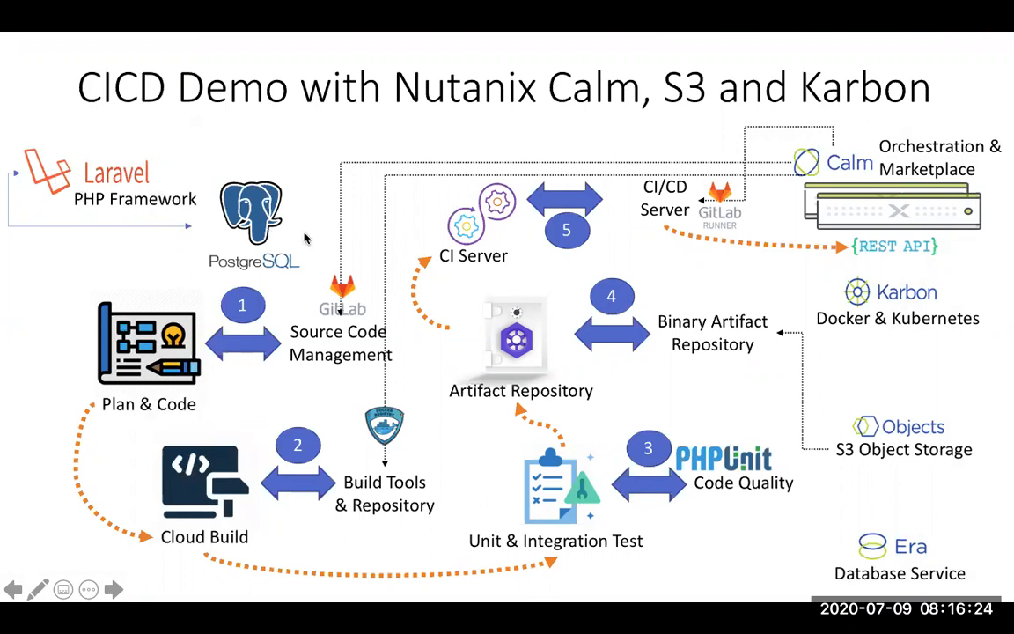
Step: Switch to Visual Studio Code and look through the apr-hotel project's file tree
key(super+Tab)
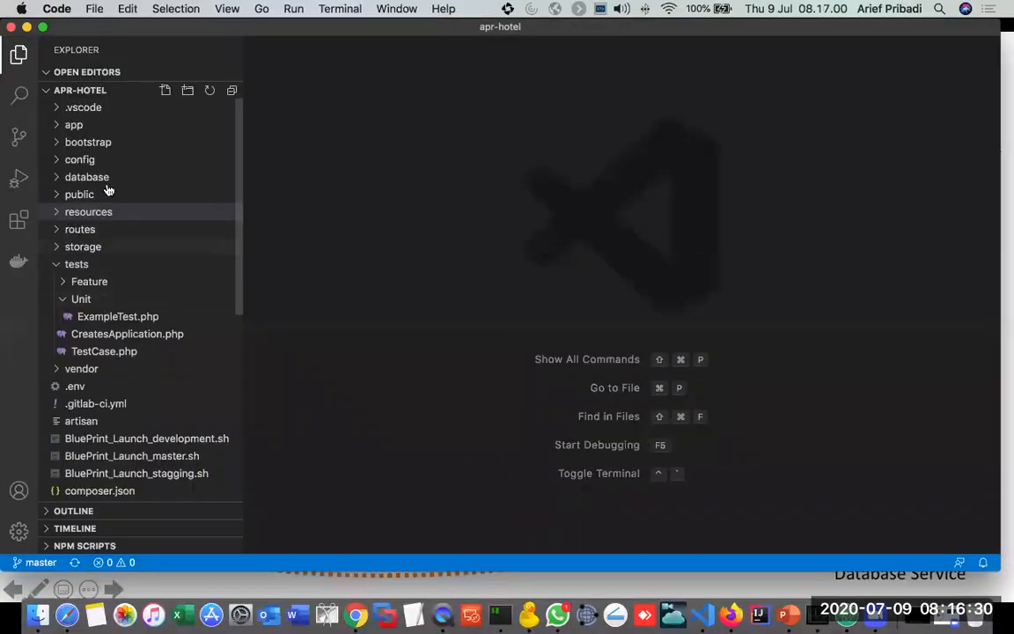
scroll(152, 310, down, 5)
scroll(154, 317, up, 5)
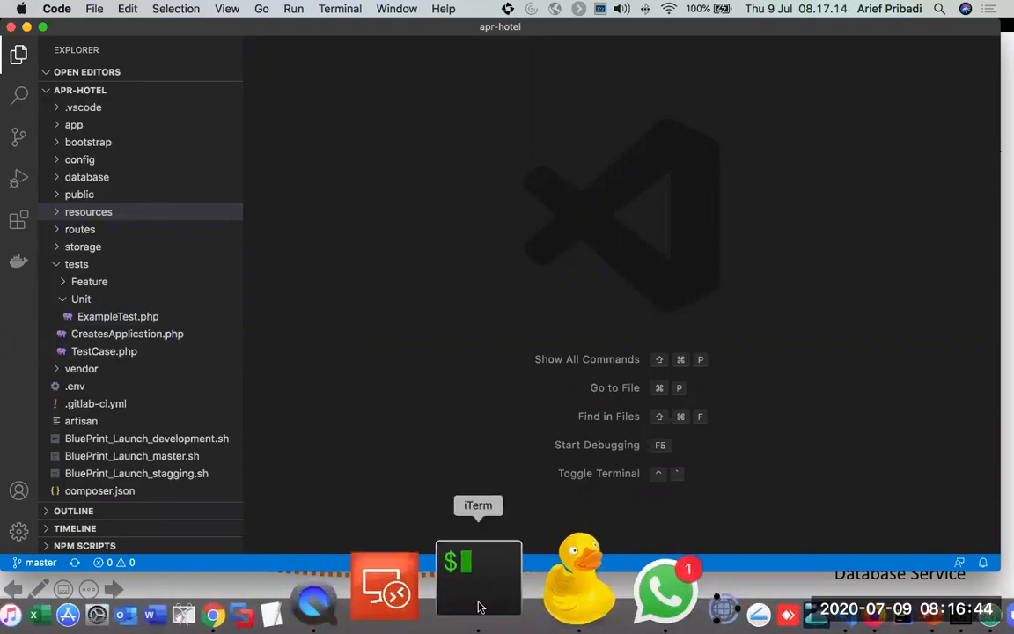
Step: Switch to Chrome, open localhost:9999 in a new tab and log in to the Landon Hotel App
click(343, 598)
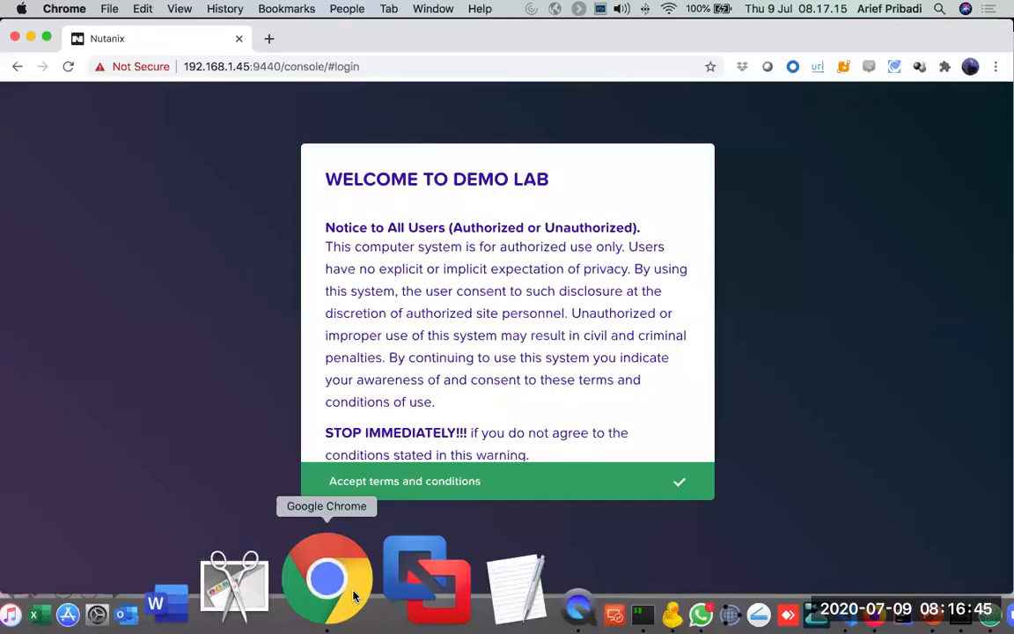
click(269, 38)
text(localhost:8080)
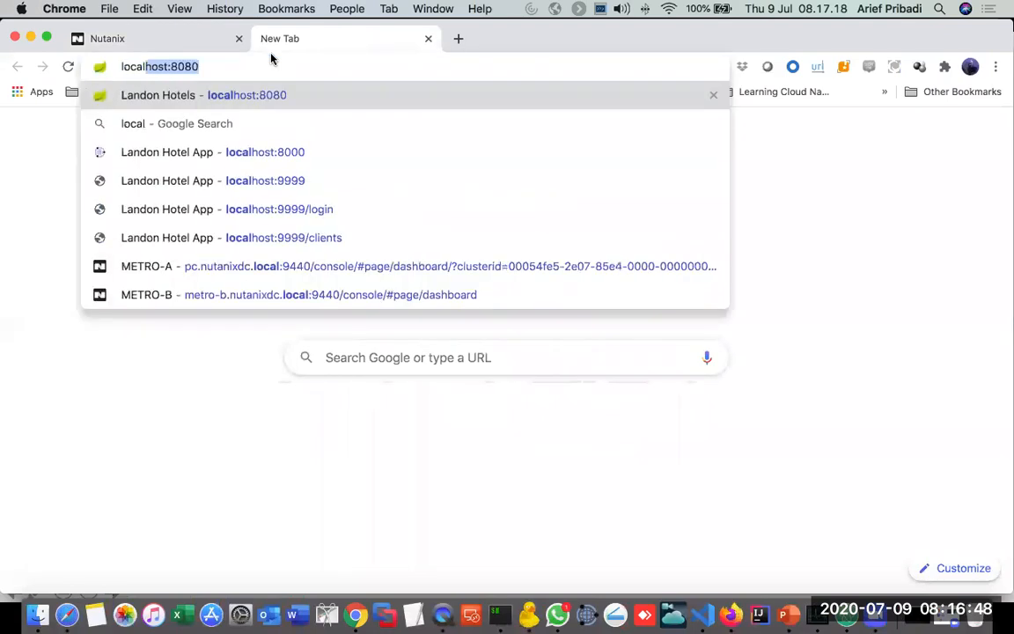
key(BackSpace)
key(BackSpace)
key(BackSpace)
key(BackSpace)
text(9999)
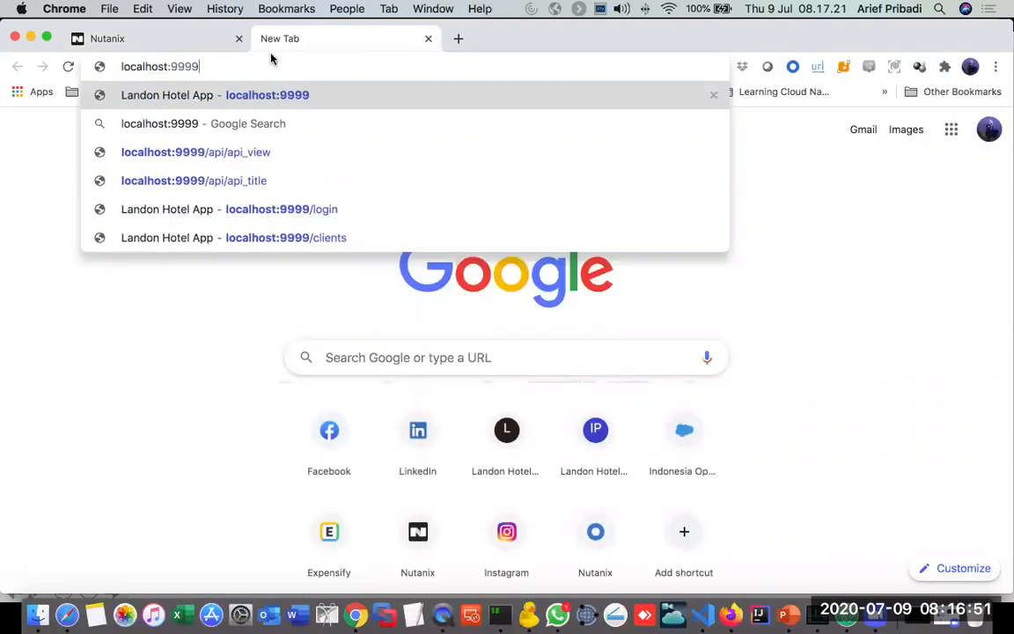
key(Return)
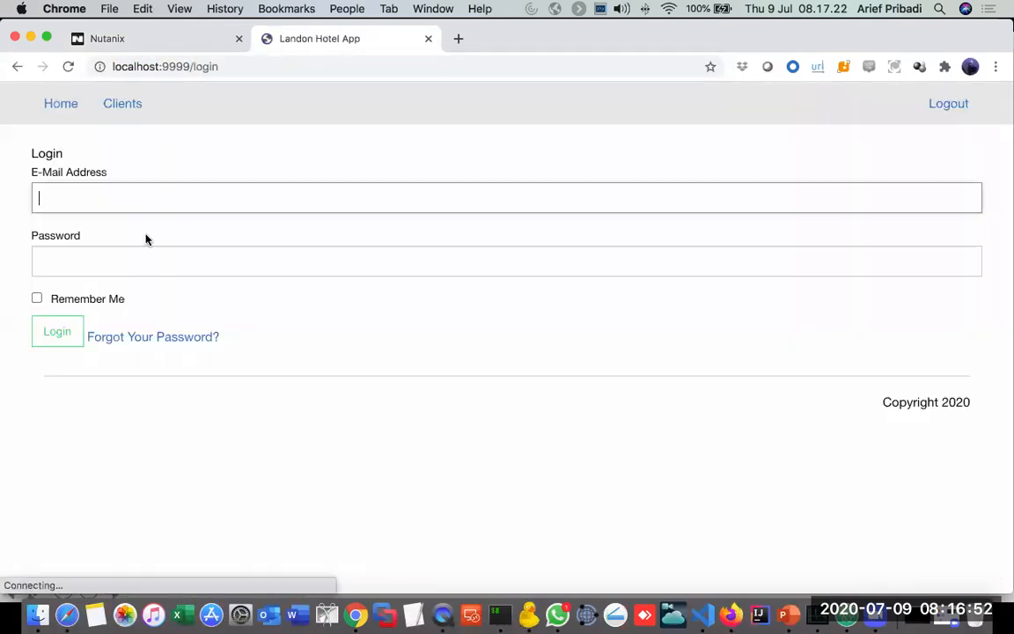
click(60, 335)
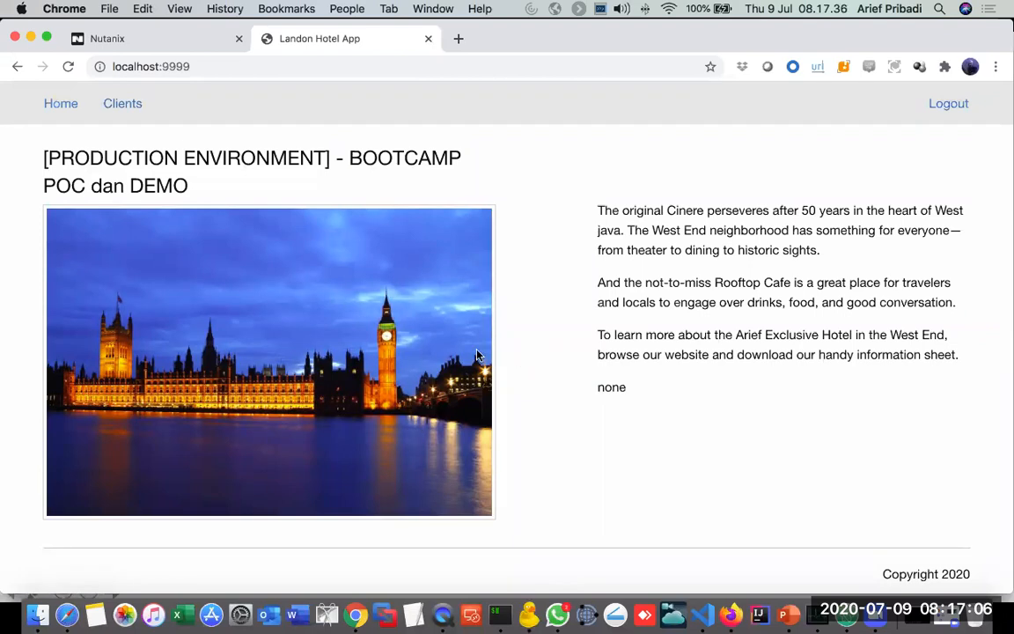
Step: Open the hotel app's Clients page and review the list of clients and their available actions
click(123, 105)
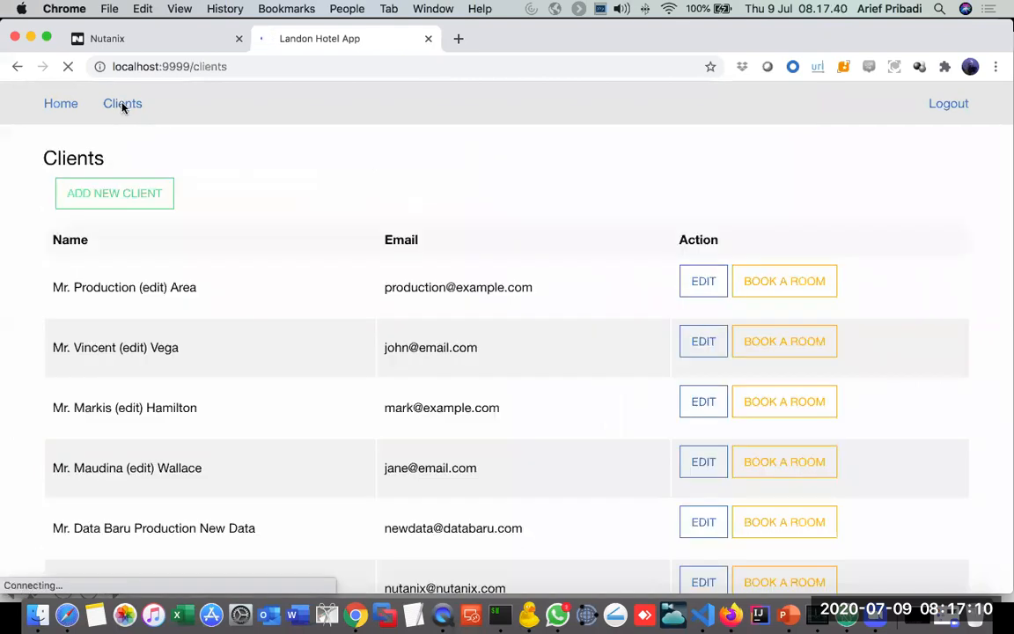
scroll(258, 298, down, 2)
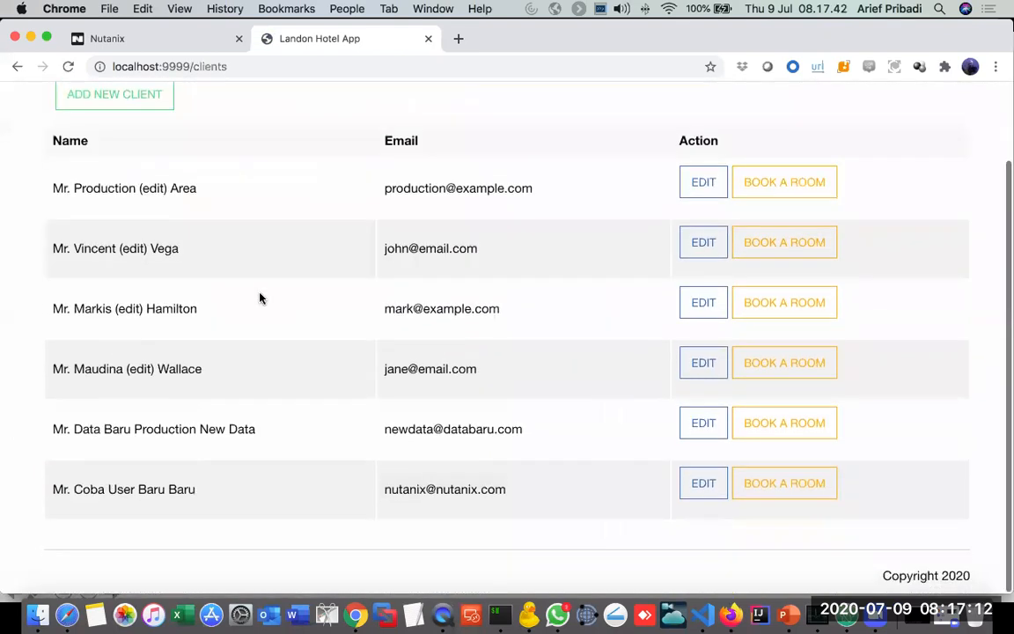
scroll(259, 297, up, 1)
scroll(259, 297, up, 2)
scroll(259, 298, down, 3)
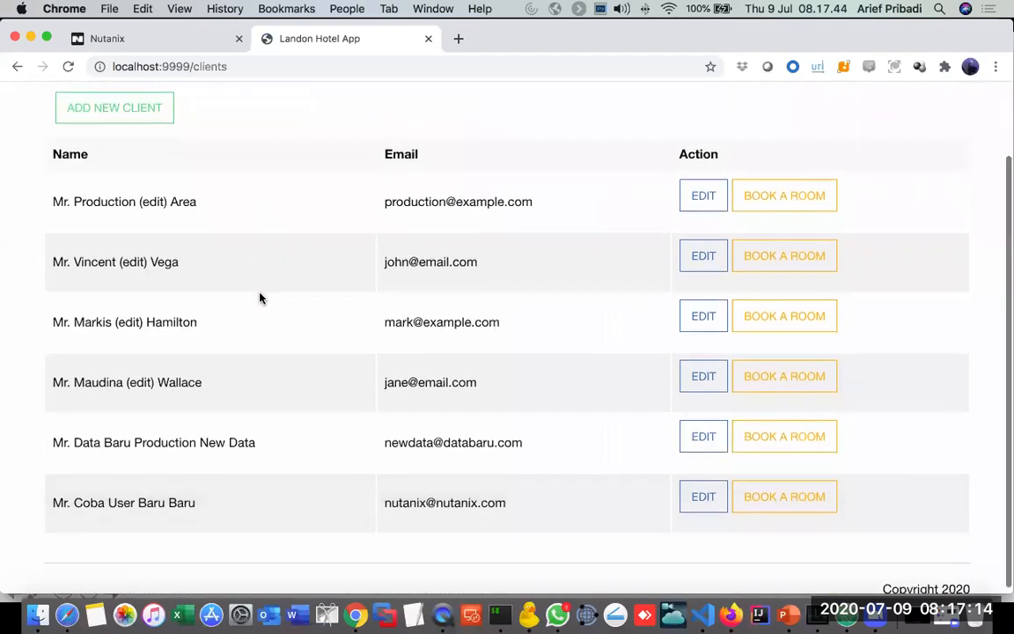
scroll(259, 297, up, 2)
scroll(258, 297, down, 2)
scroll(259, 298, up, 2)
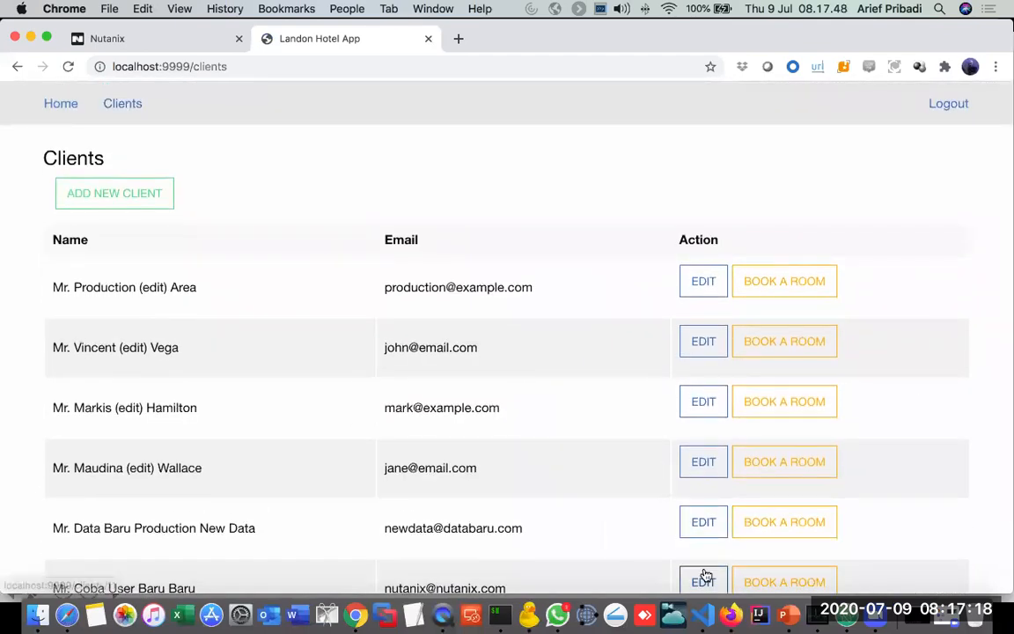
Step: Switch to Visual Studio Code, examine the database connection settings in the .env file, and collapse the tests folder
click(707, 614)
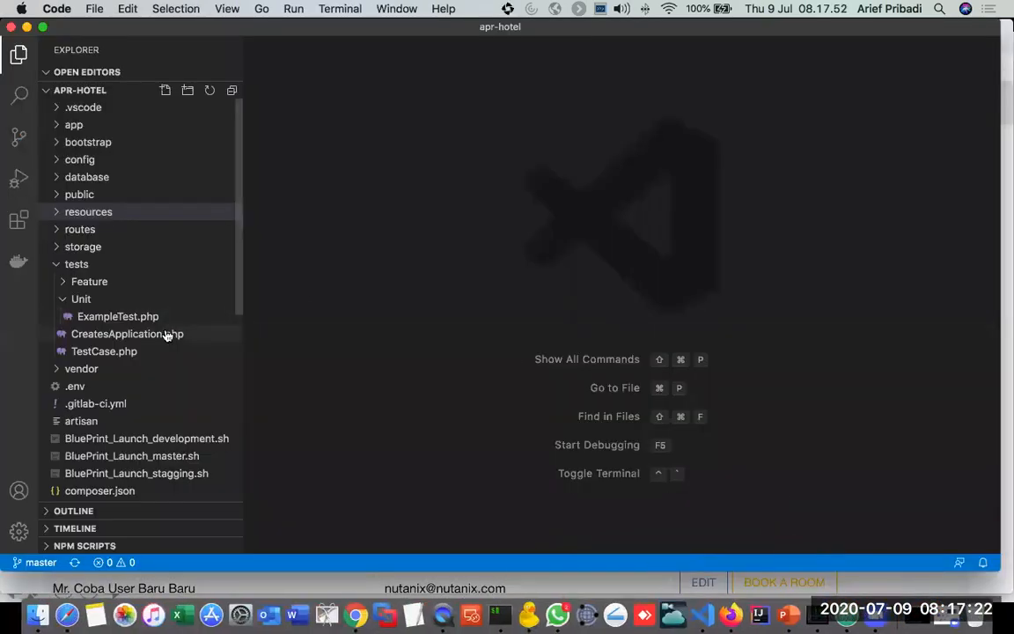
scroll(170, 340, down, 2)
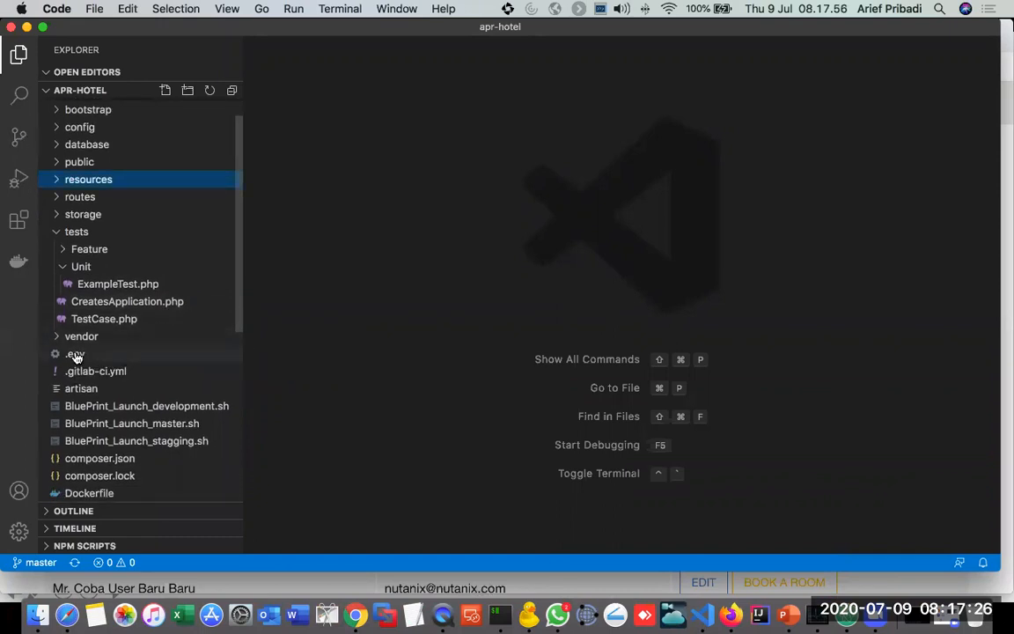
click(75, 354)
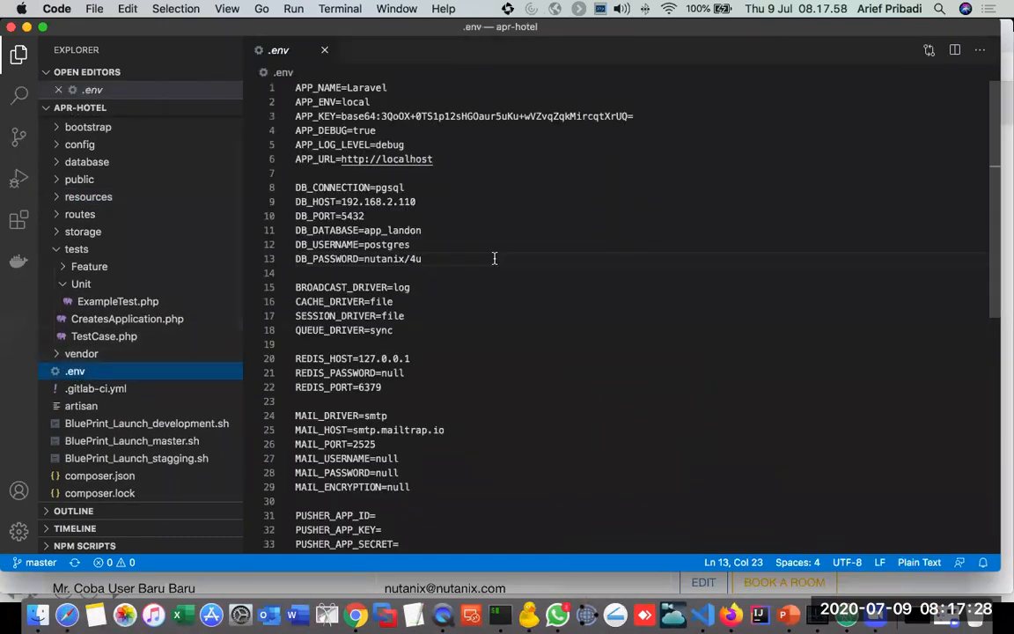
scroll(493, 258, down, 1)
drag(420, 236, 282, 178)
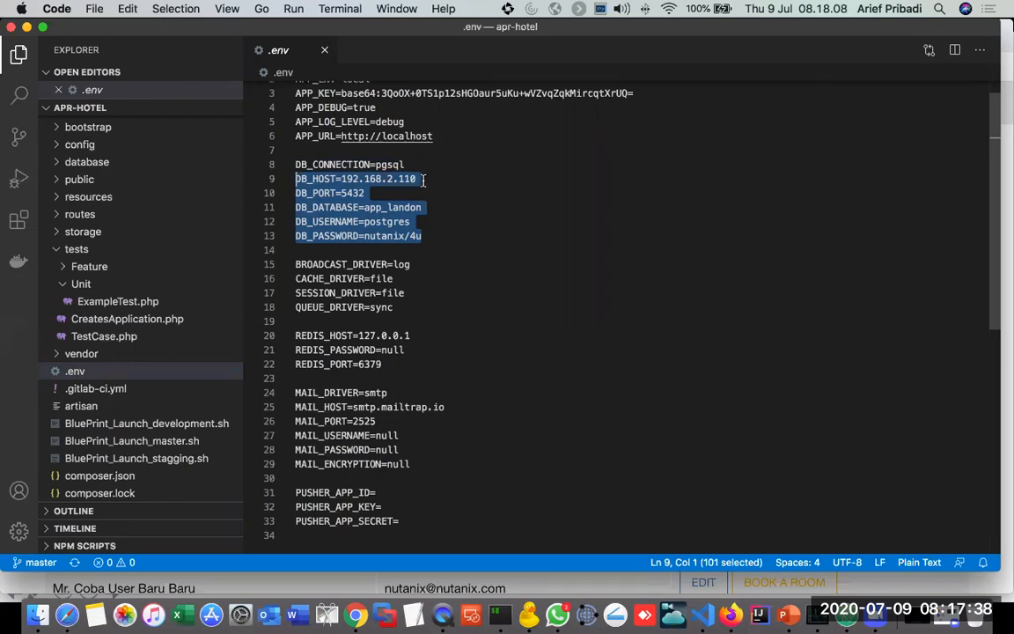
click(367, 211)
drag(391, 207, 420, 208)
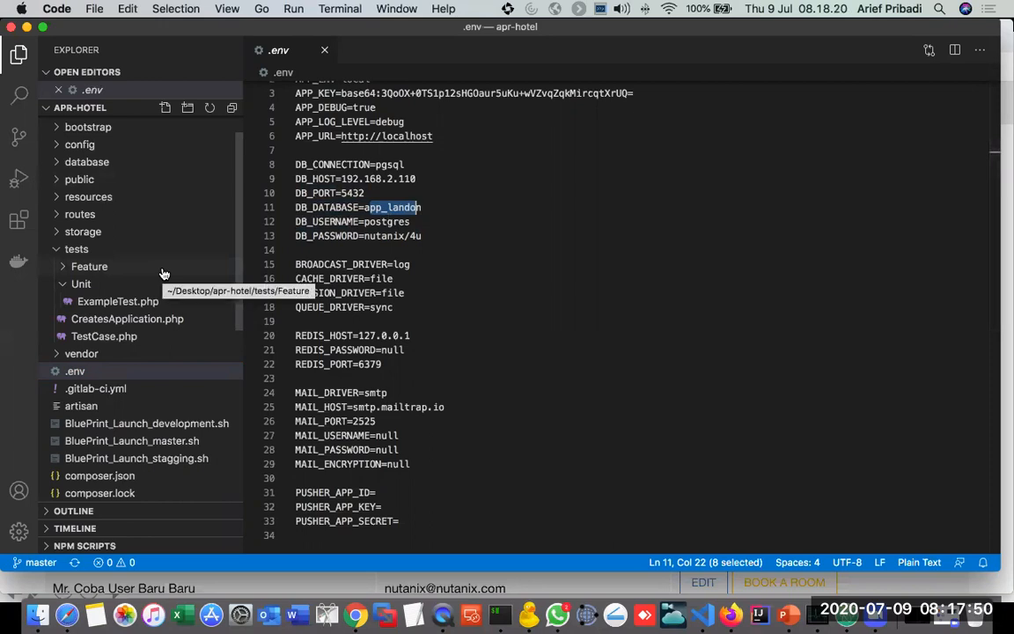
click(55, 250)
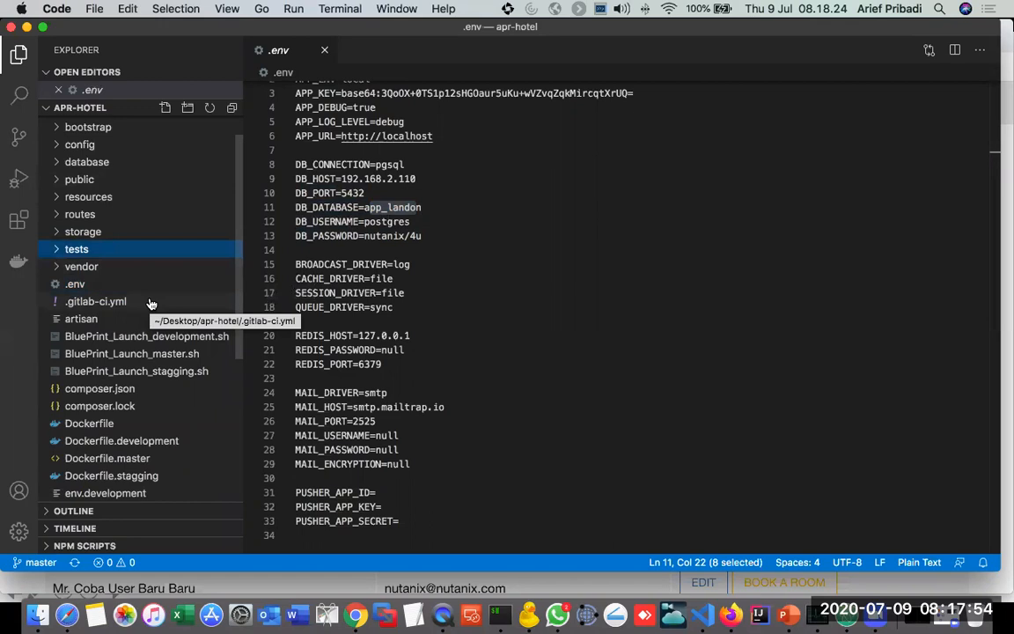
scroll(151, 304, up, 1)
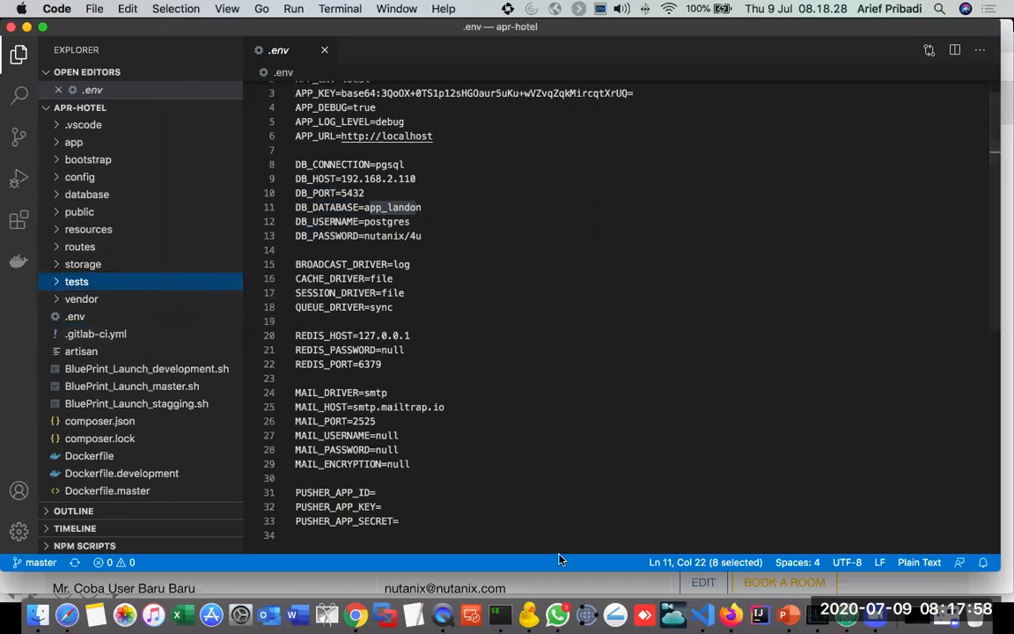
Step: Switch to the PowerPoint slideshow and advance to the MVC Framework Process slide
click(795, 610)
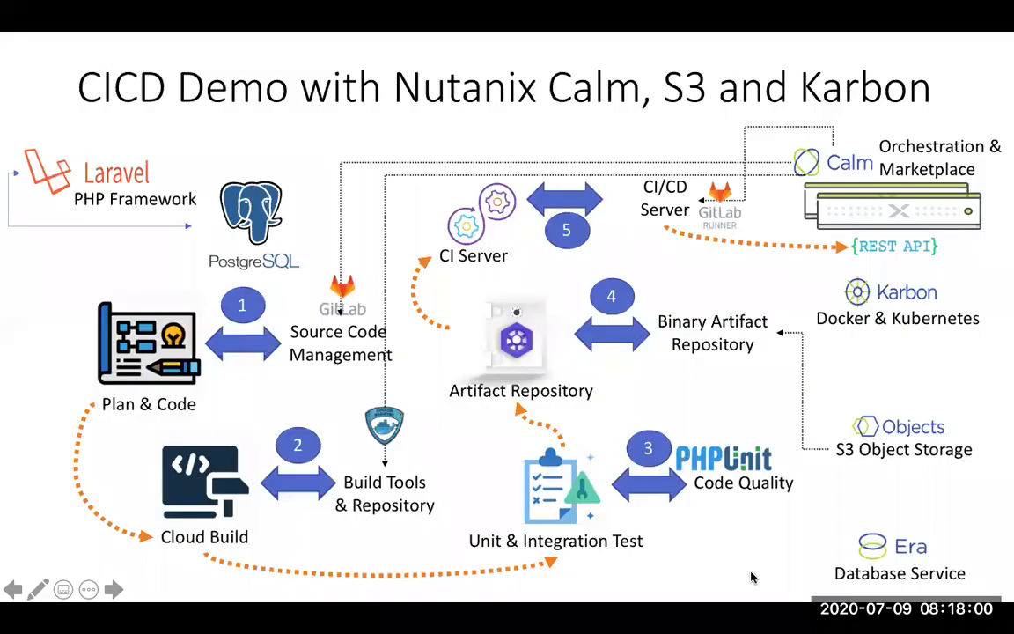
key(Right)
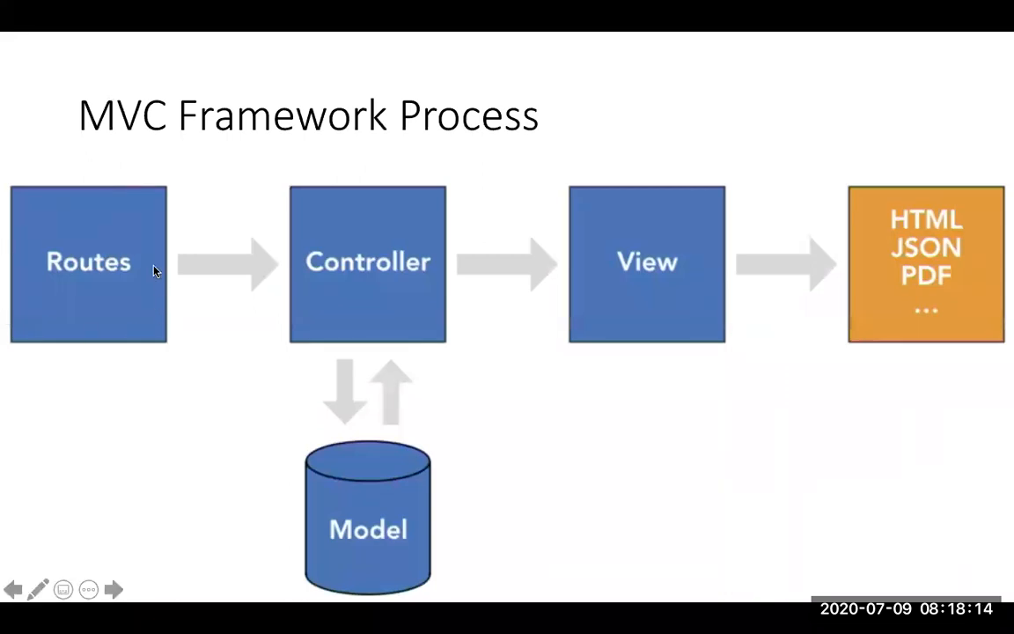
Step: Switch back to Visual Studio Code and expand the apr-hotel project's routes folder
key(super+Tab)
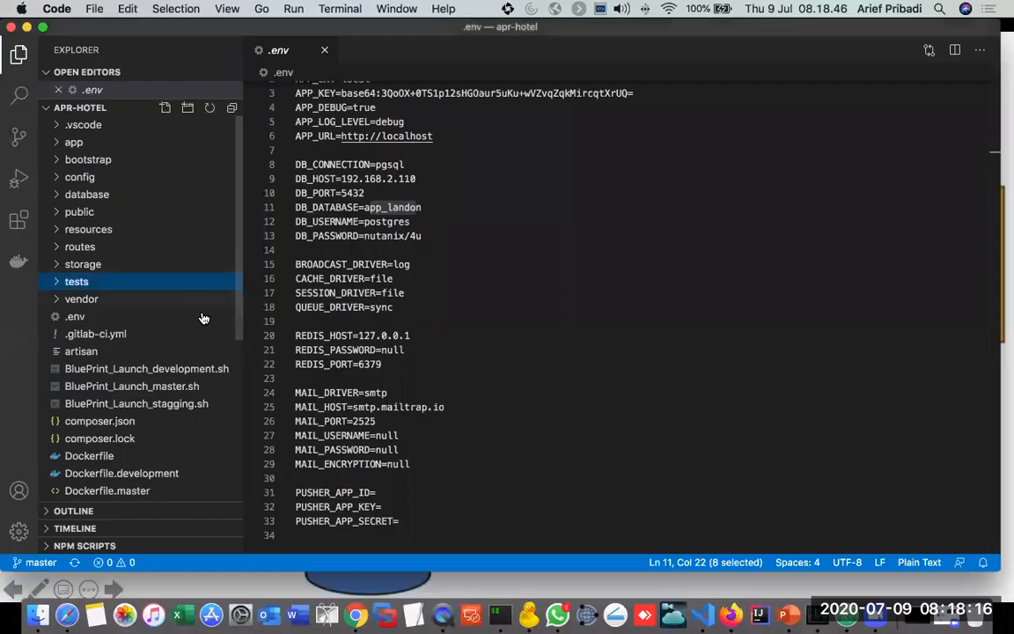
scroll(121, 340, down, 5)
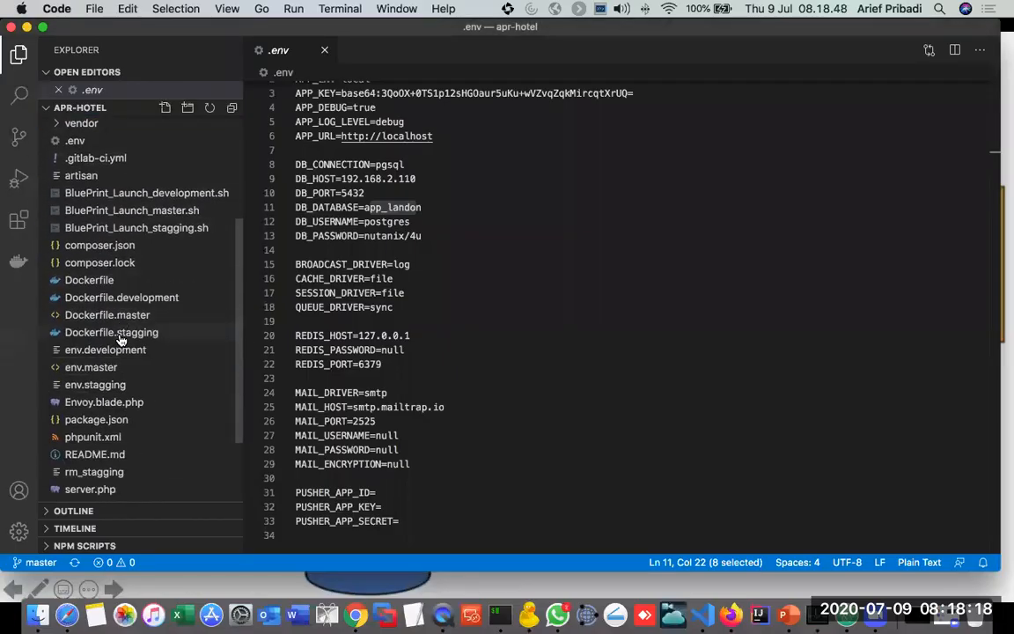
scroll(120, 340, up, 5)
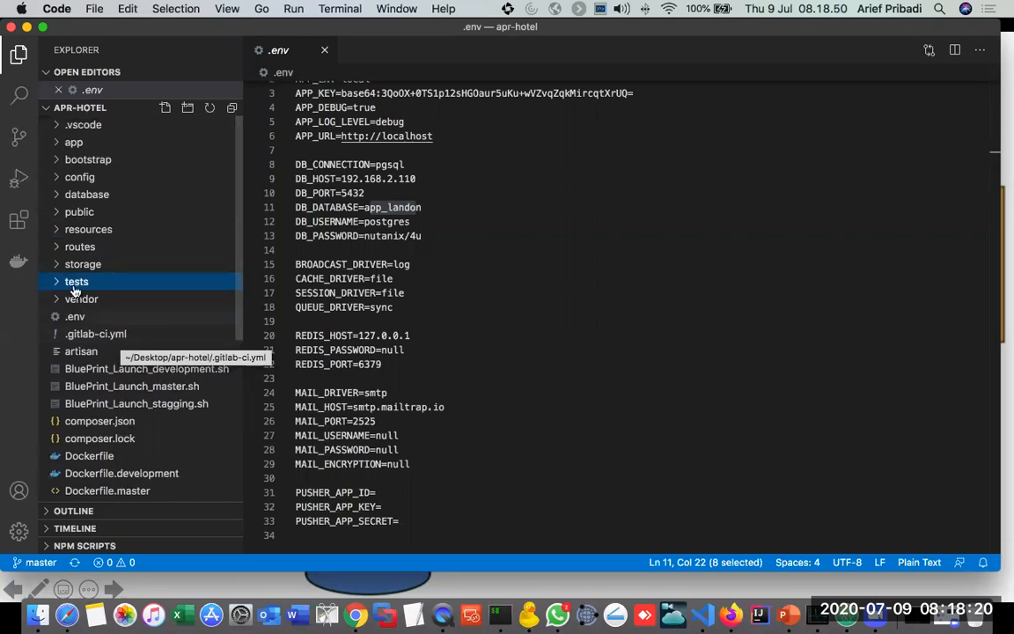
click(57, 247)
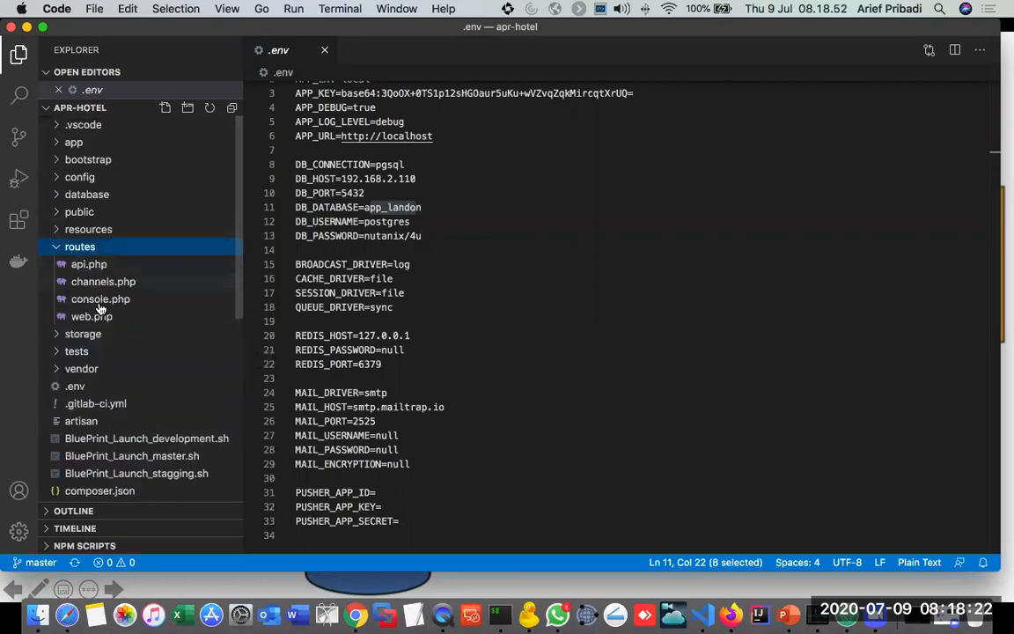
Step: Open web.php from the routes folder
click(95, 317)
double_click(97, 319)
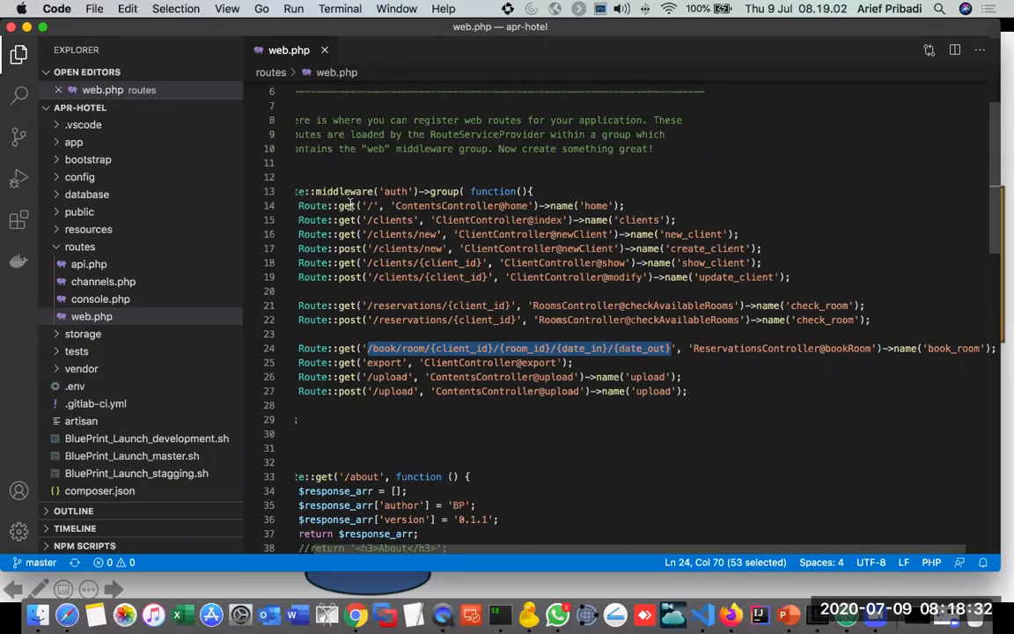
Step: Switch to Chrome and load the hotel app's root page at localhost:9999
key(super+Tab)
key(super+Tab)
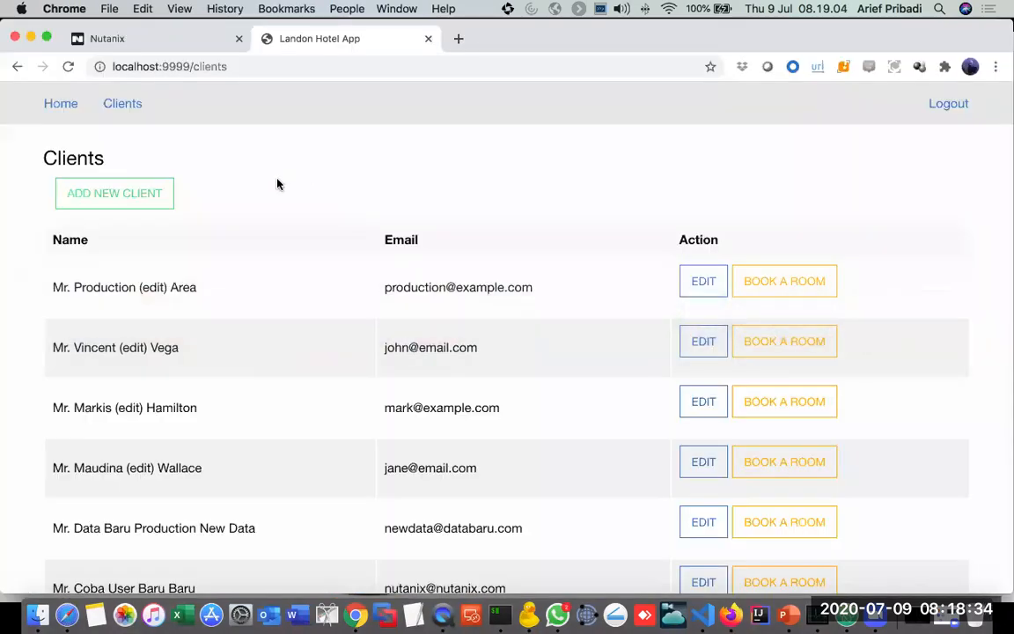
click(236, 67)
click(236, 66)
key(BackSpace)
key(BackSpace)
key(BackSpace)
key(BackSpace)
key(BackSpace)
key(BackSpace)
key(BackSpace)
key(BackSpace)
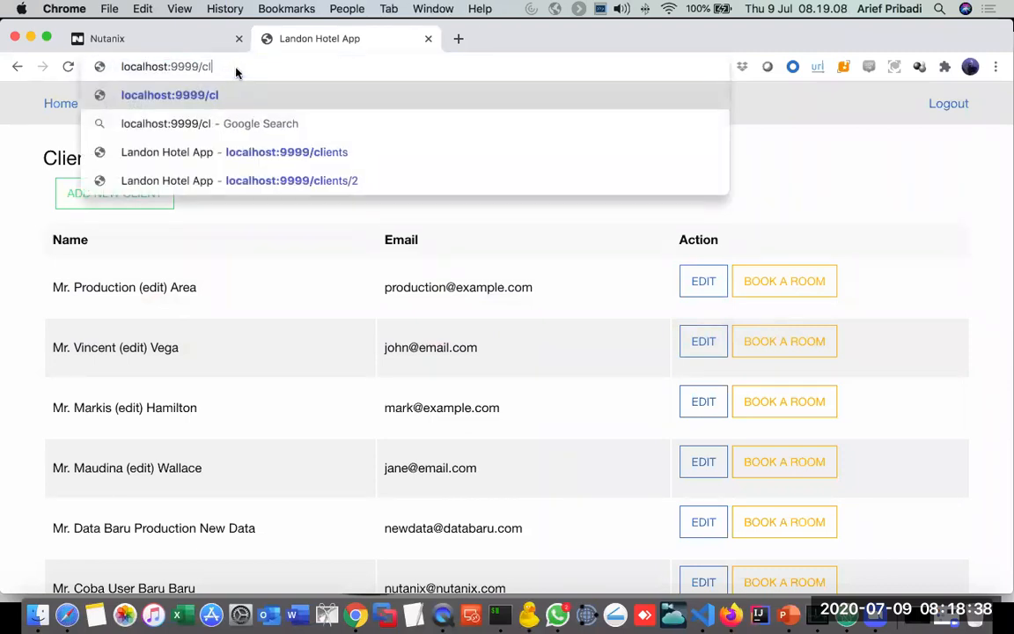
key(Return)
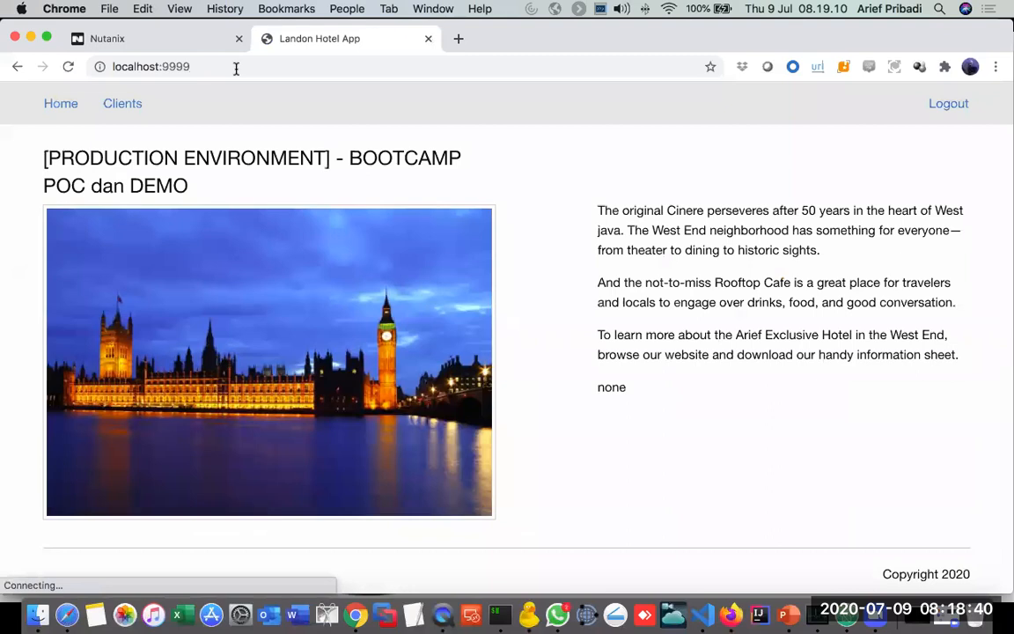
Step: Switch to Visual Studio Code, highlight ContentsController in web.php's root route, and relate it to the MVC Framework Process slide in PowerPoint
key(super+Tab)
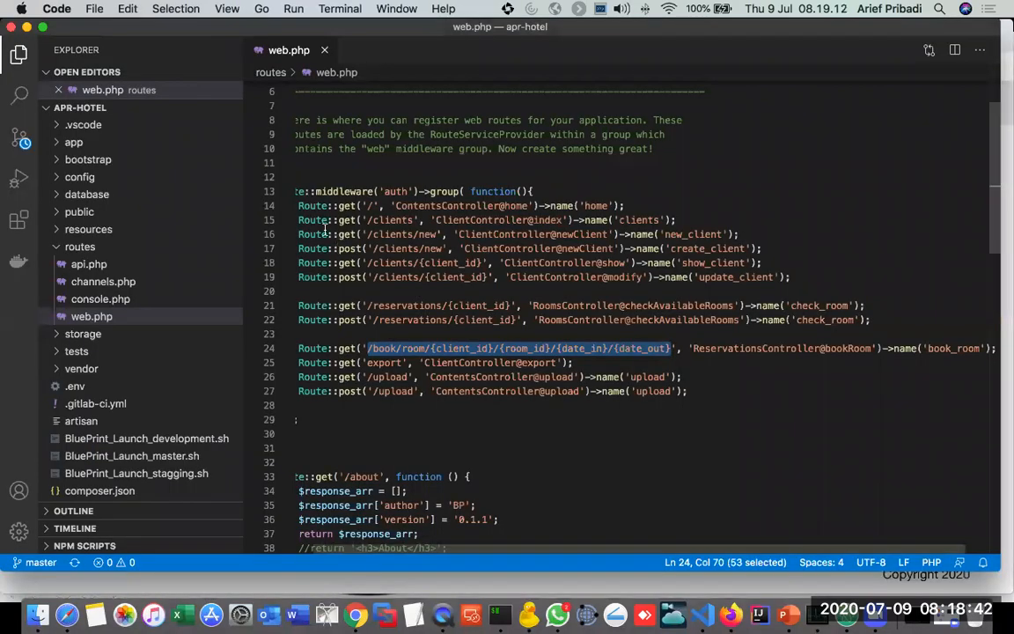
drag(298, 205, 520, 207)
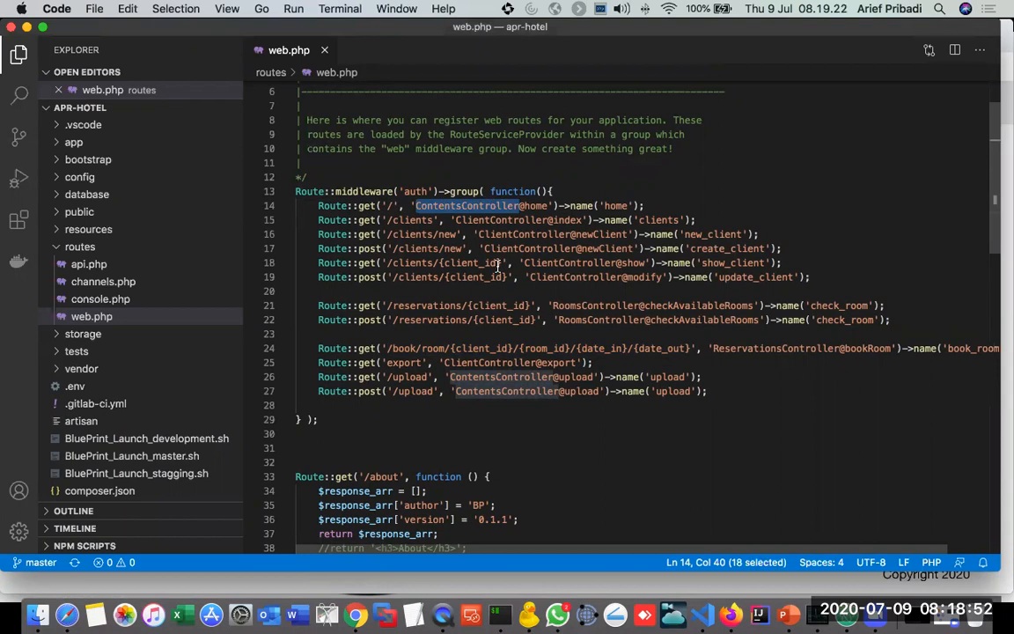
key(super+Tab)
key(super+Tab)
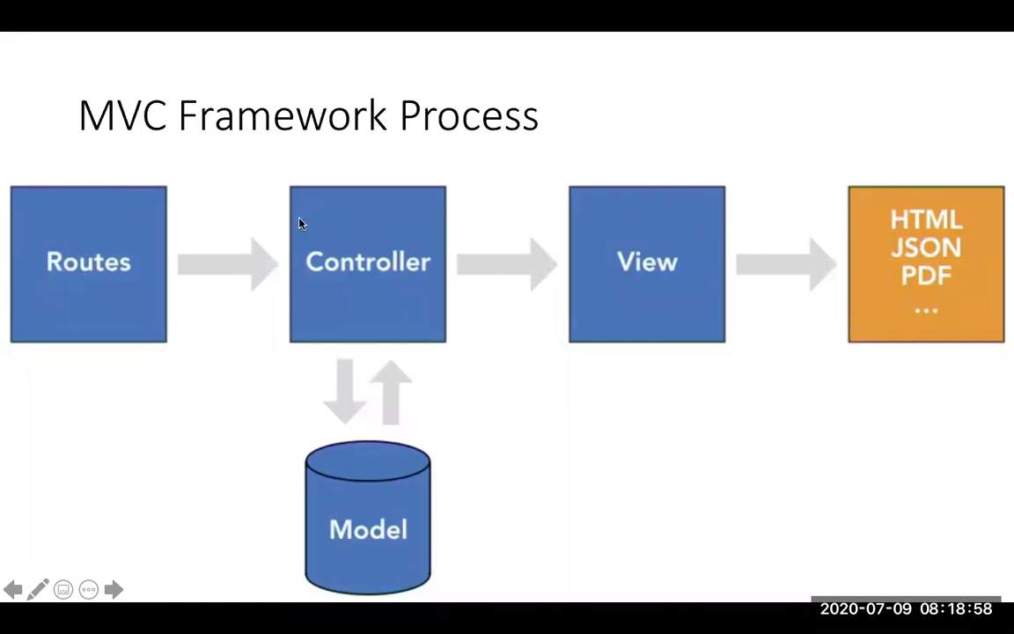
Step: Switch back to Visual Studio Code and open ContentsController.php from the app/Http/Controllers folder
key(super+Tab)
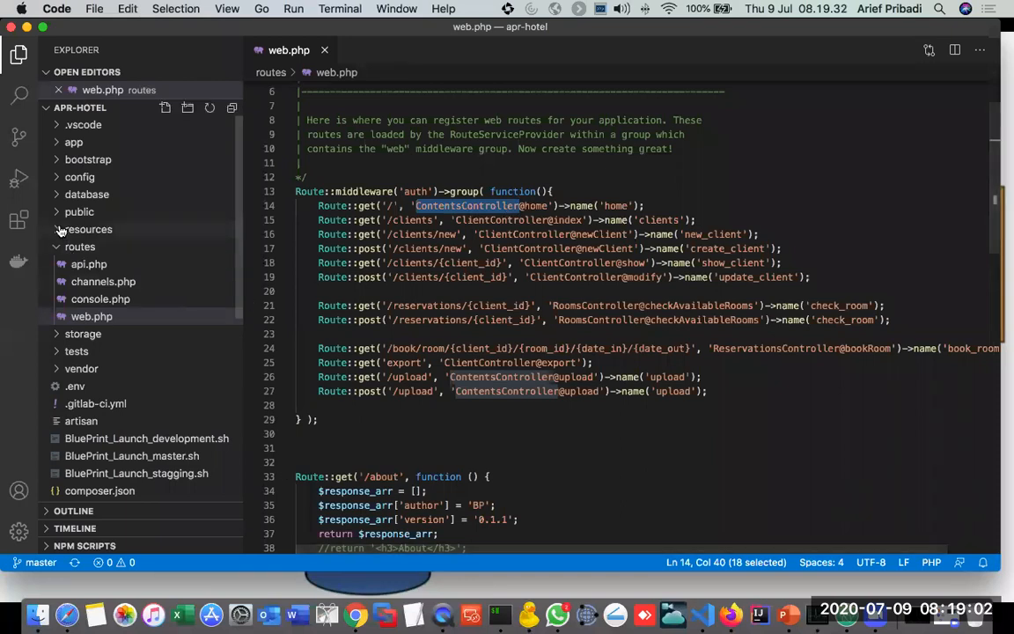
click(54, 142)
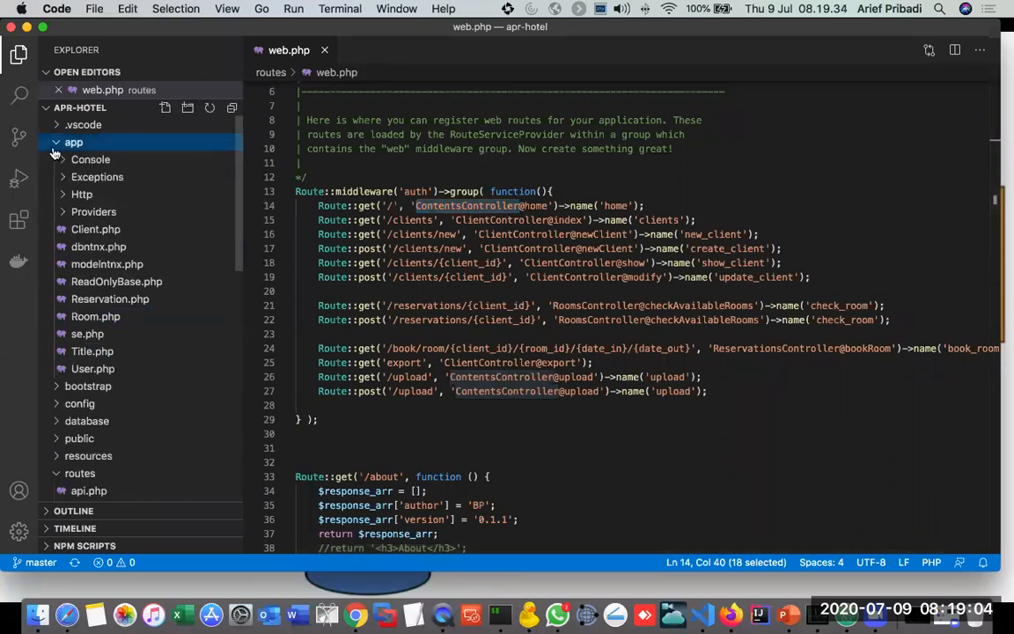
click(61, 193)
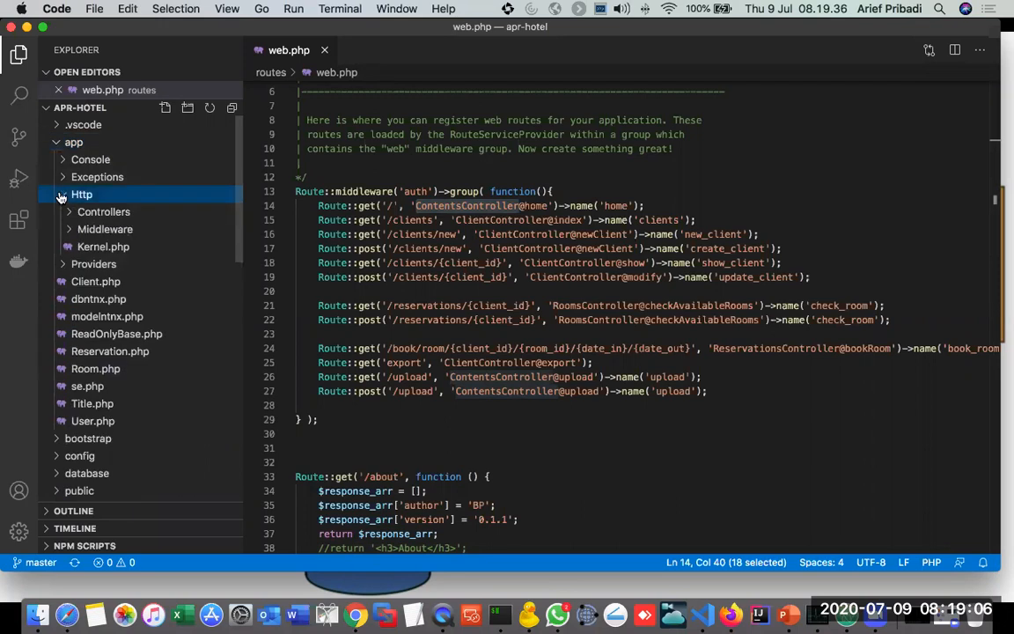
click(69, 212)
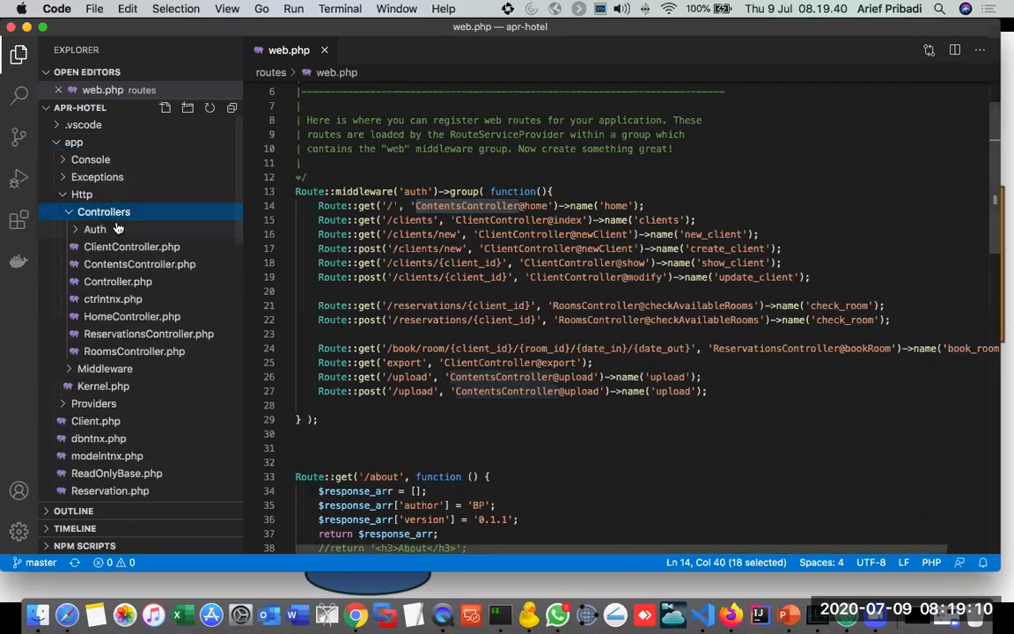
click(105, 267)
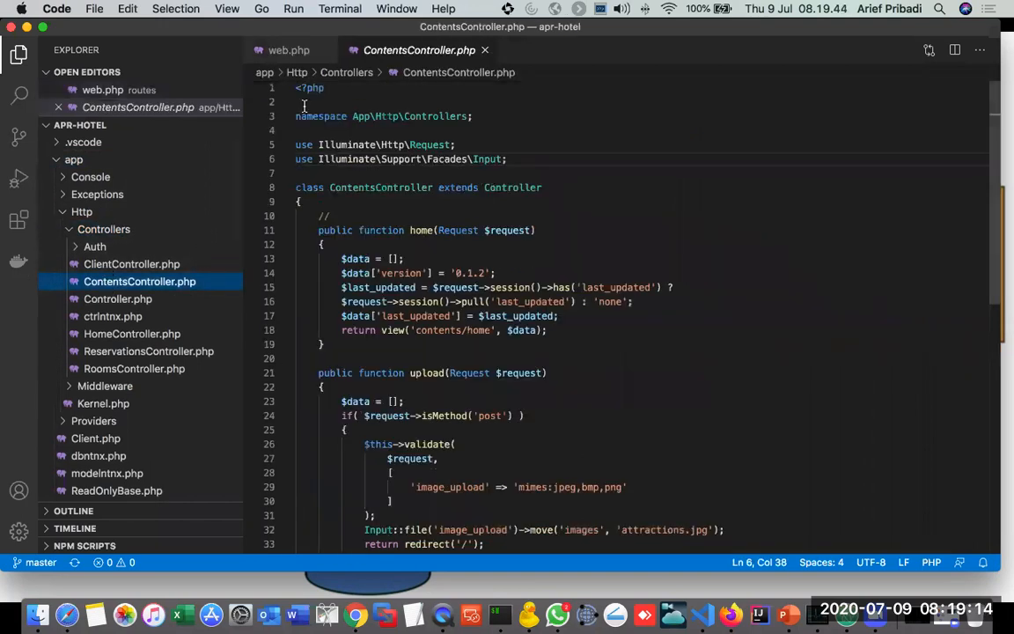
Step: Trace the home action from web.php's root route to the home function and its contents/home view call in ContentsController.php
click(300, 53)
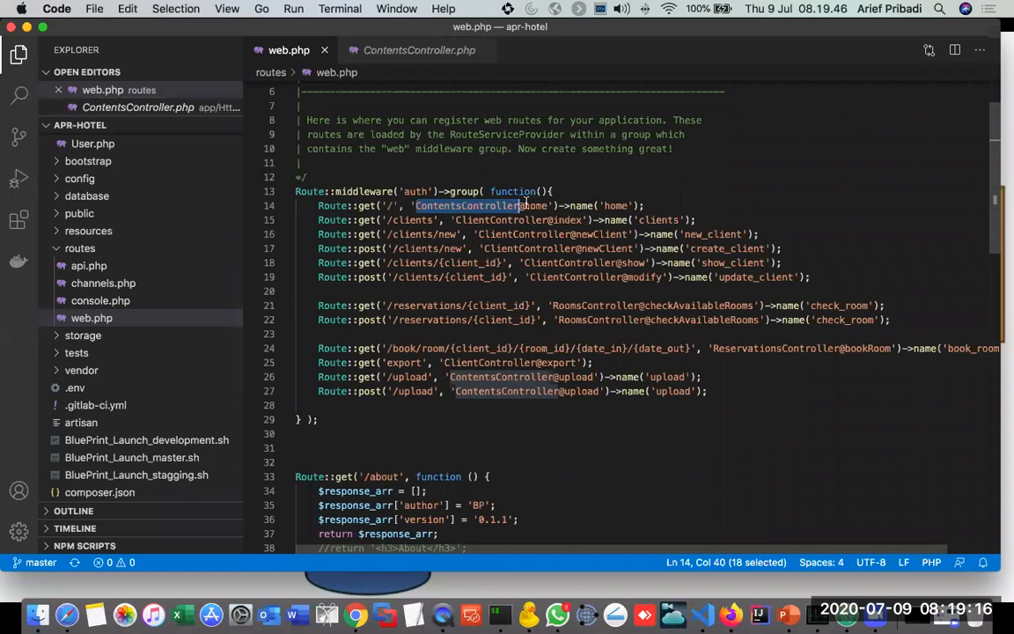
drag(526, 205, 548, 205)
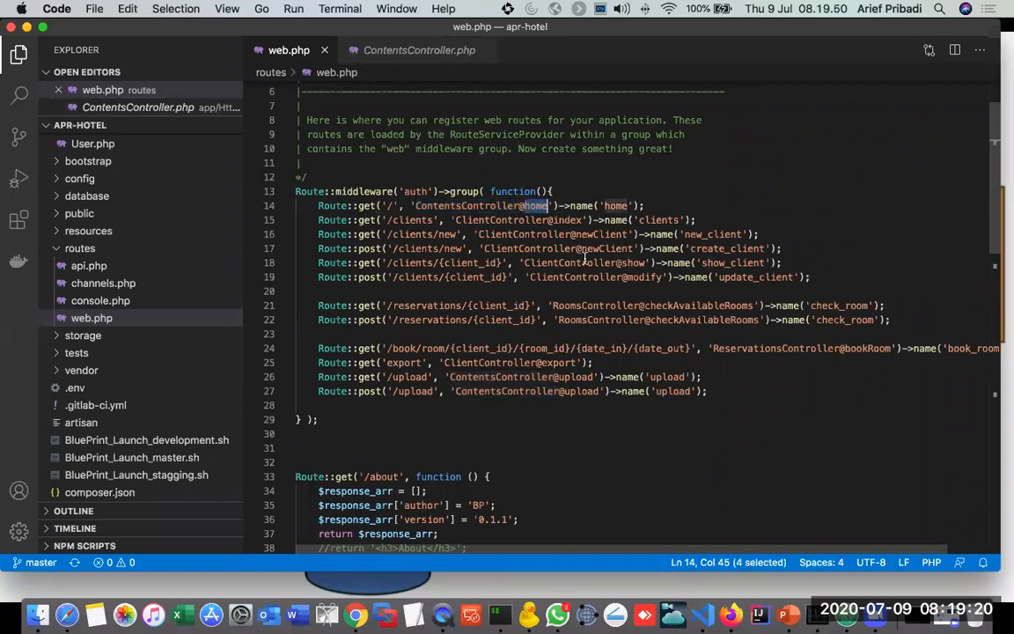
click(361, 49)
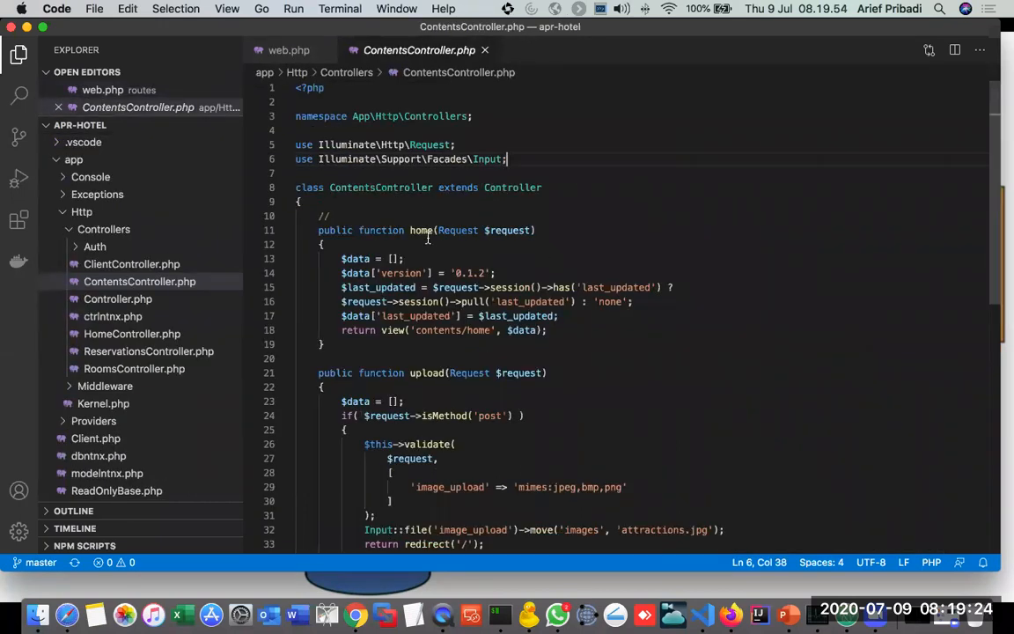
scroll(419, 231, down, 1)
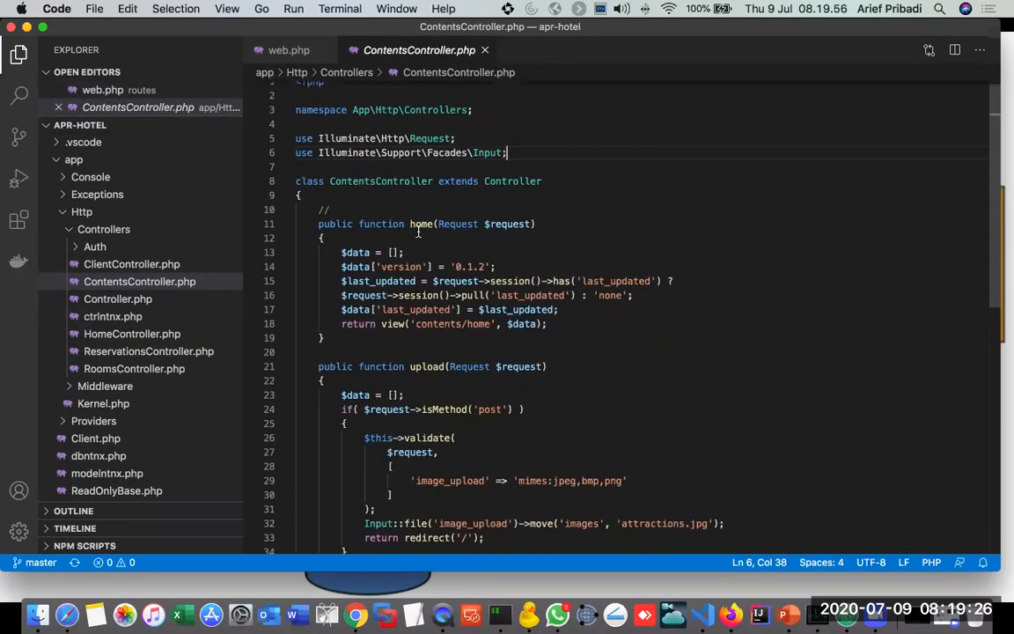
drag(410, 222, 433, 219)
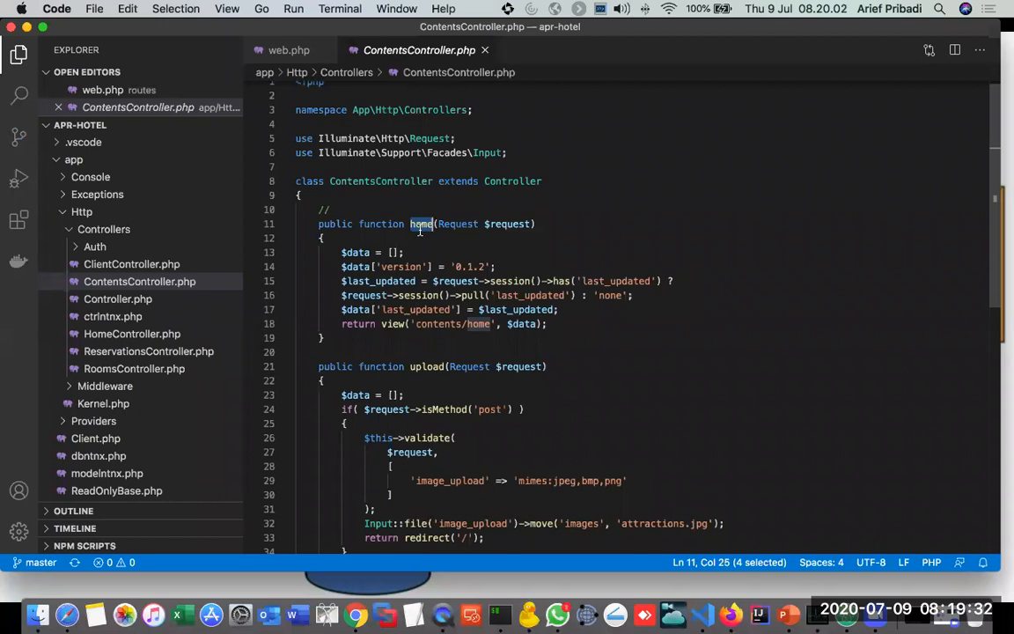
drag(381, 324, 492, 324)
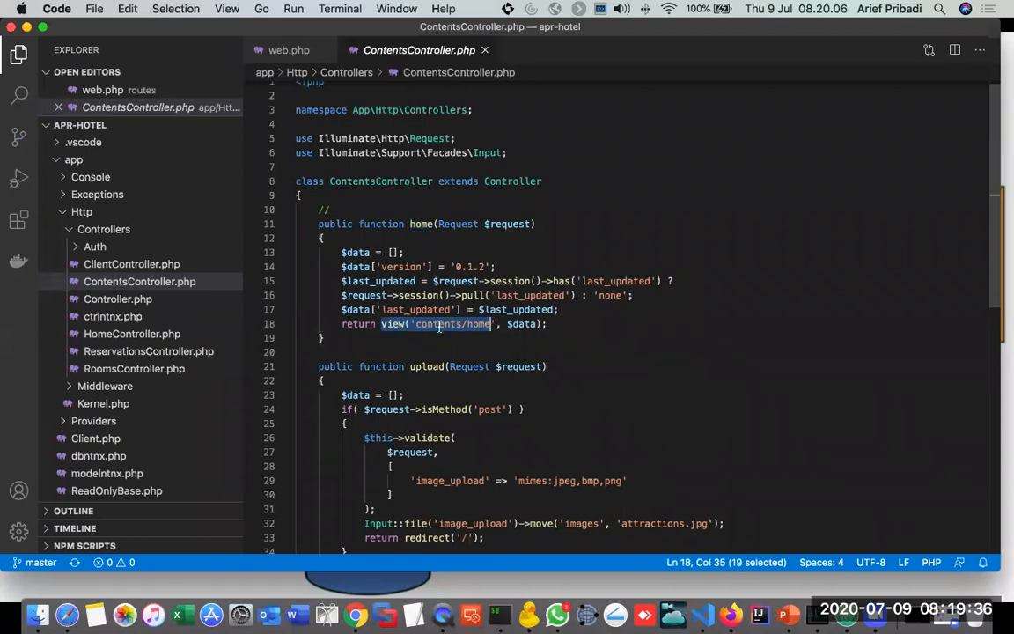
Step: Check the MVC slide in PowerPoint, and open home.blade.php from resources/views/contents in Visual Studio Code
key(super+Tab)
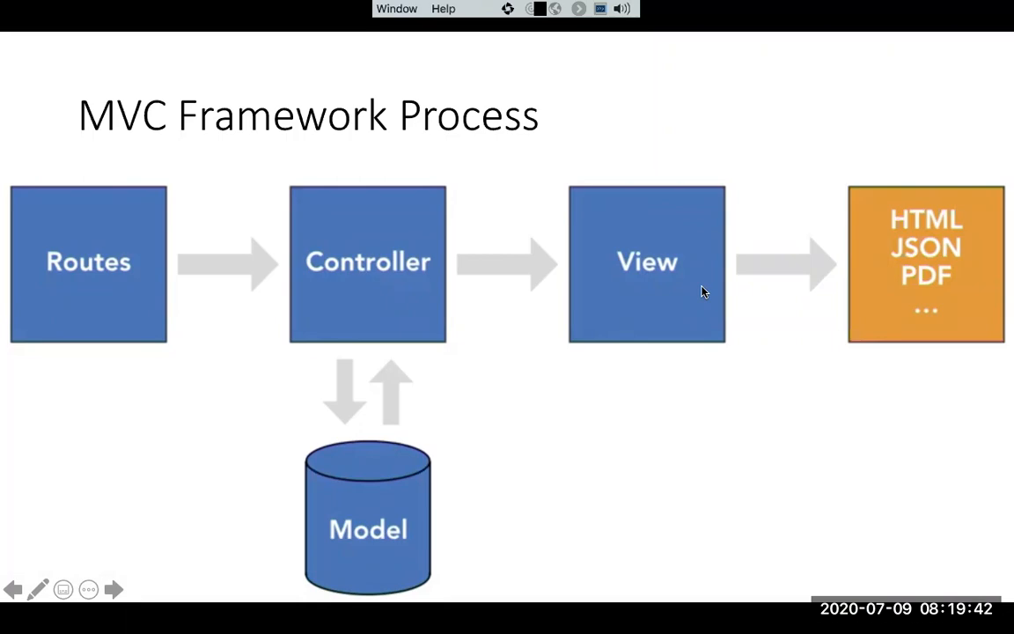
key(super+Tab)
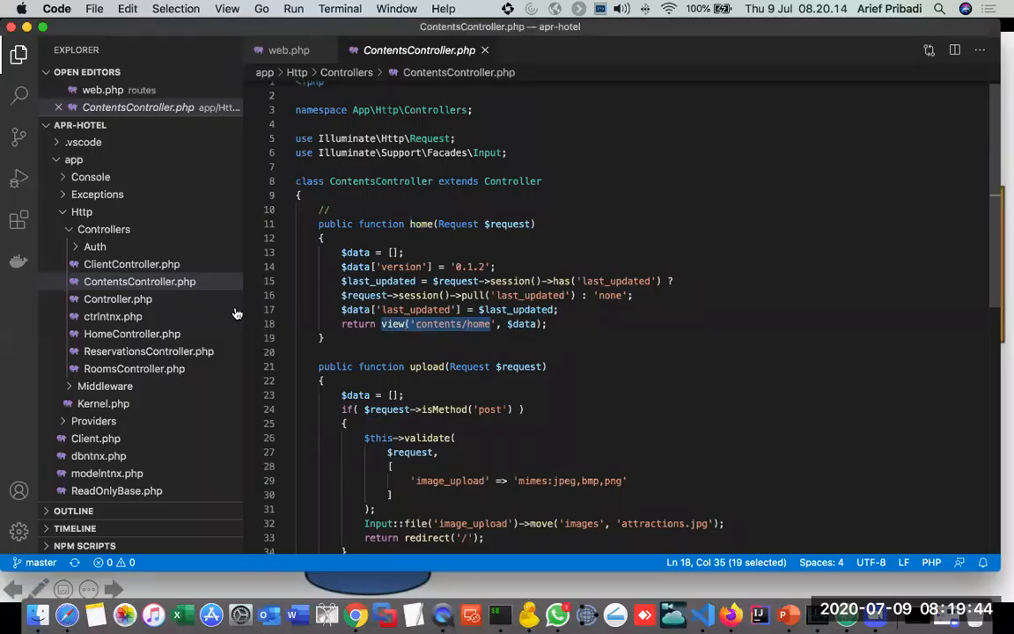
click(65, 214)
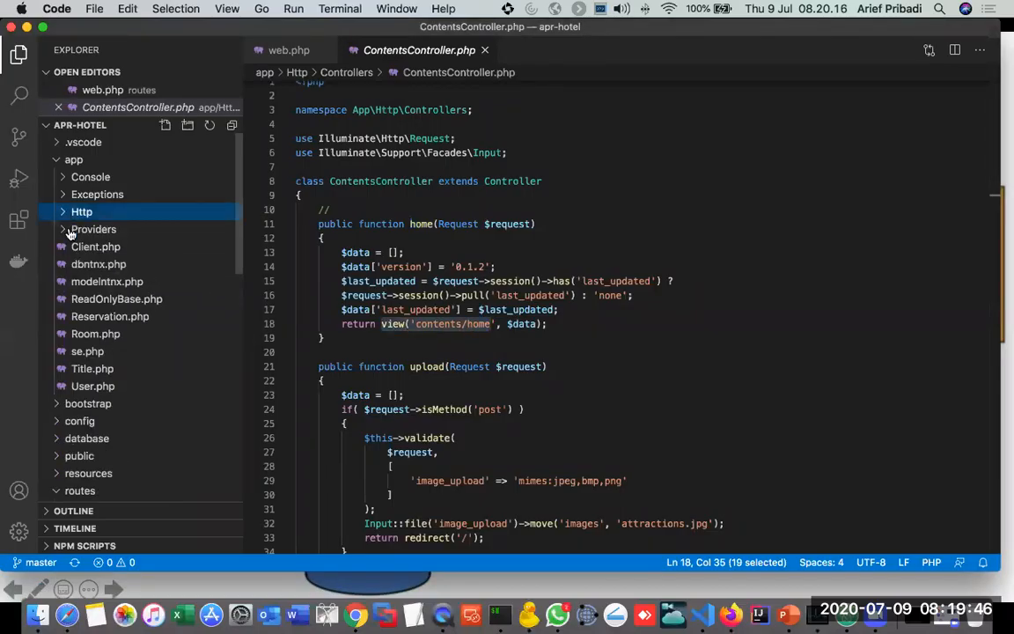
scroll(66, 245, down, 3)
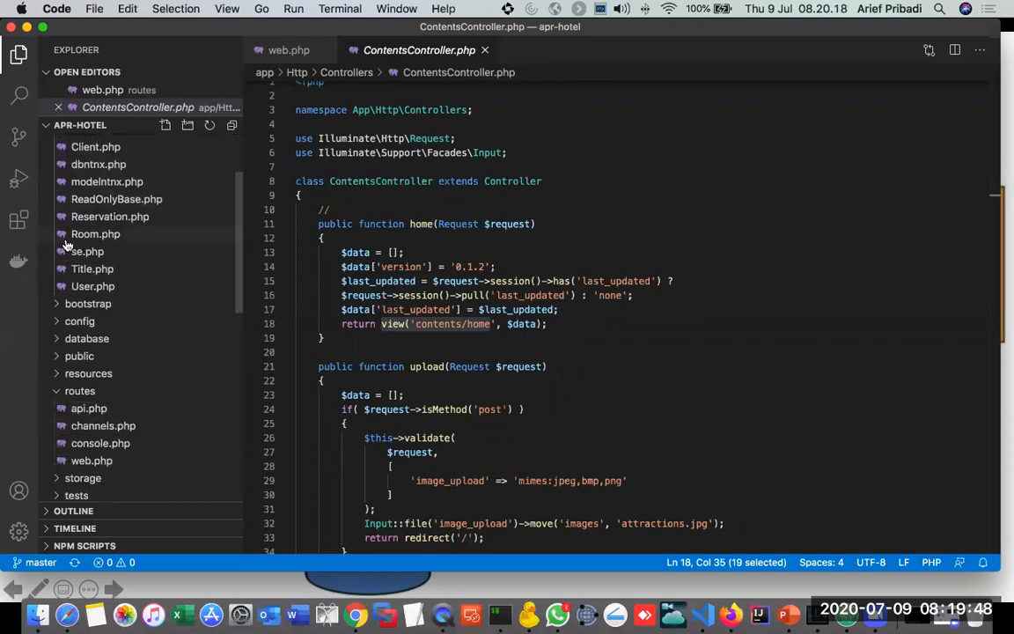
click(107, 376)
scroll(97, 378, down, 3)
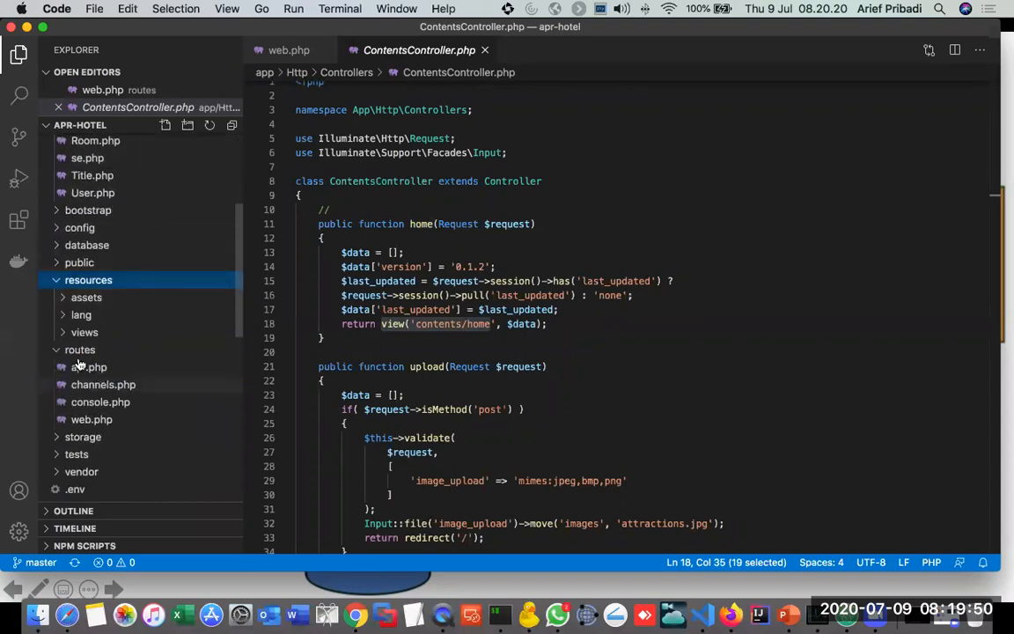
click(68, 331)
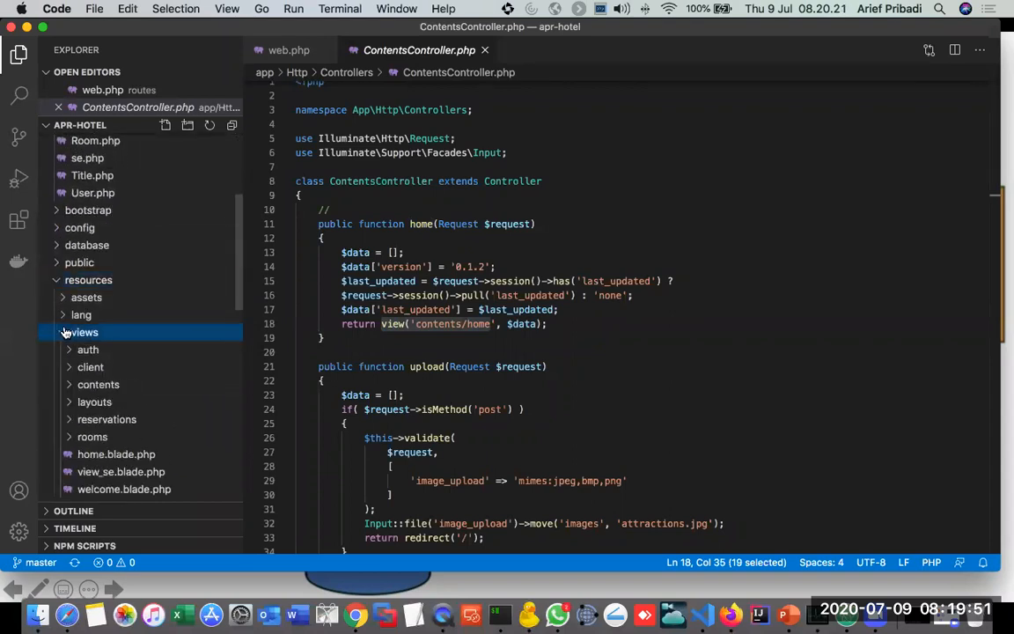
click(69, 384)
scroll(127, 377, down, 1)
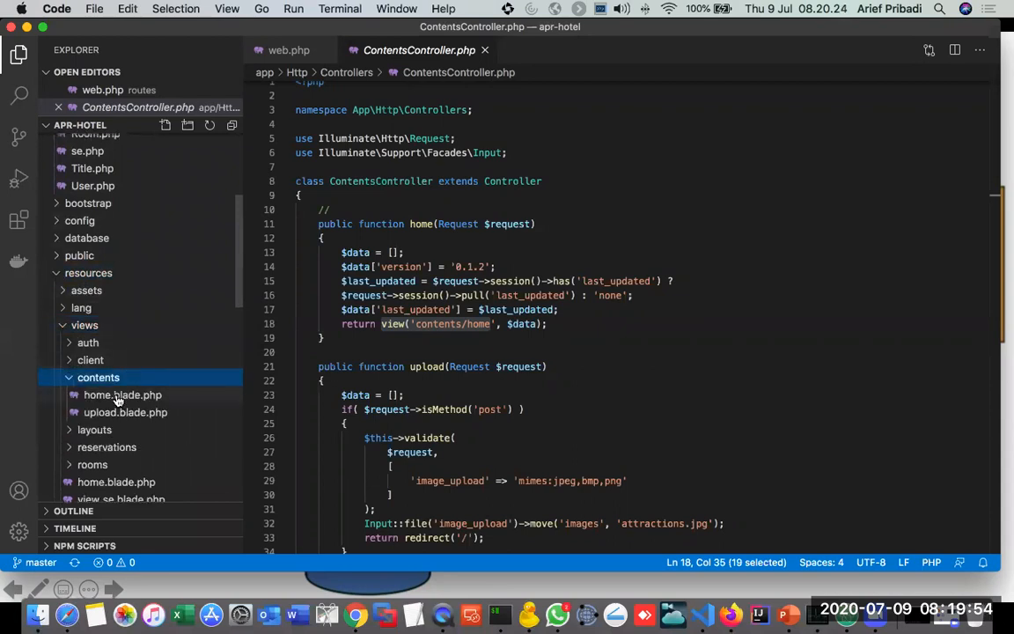
click(117, 396)
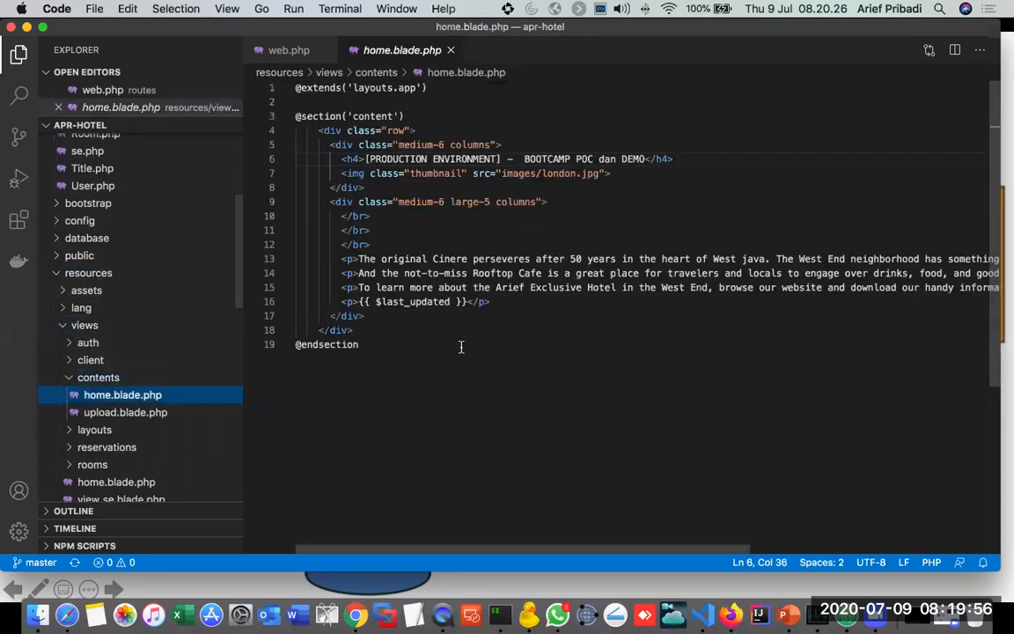
Step: Highlight the h4 heading and image lines in home.blade.php and compare them with the rendered home page in Chrome
click(359, 159)
shift+click(683, 172)
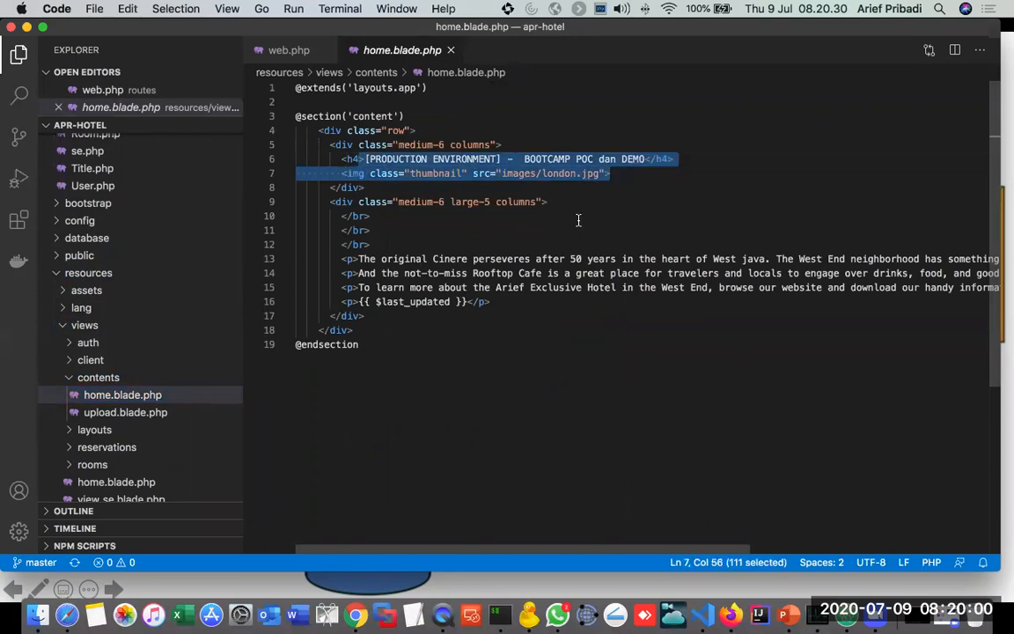
key(super+Tab)
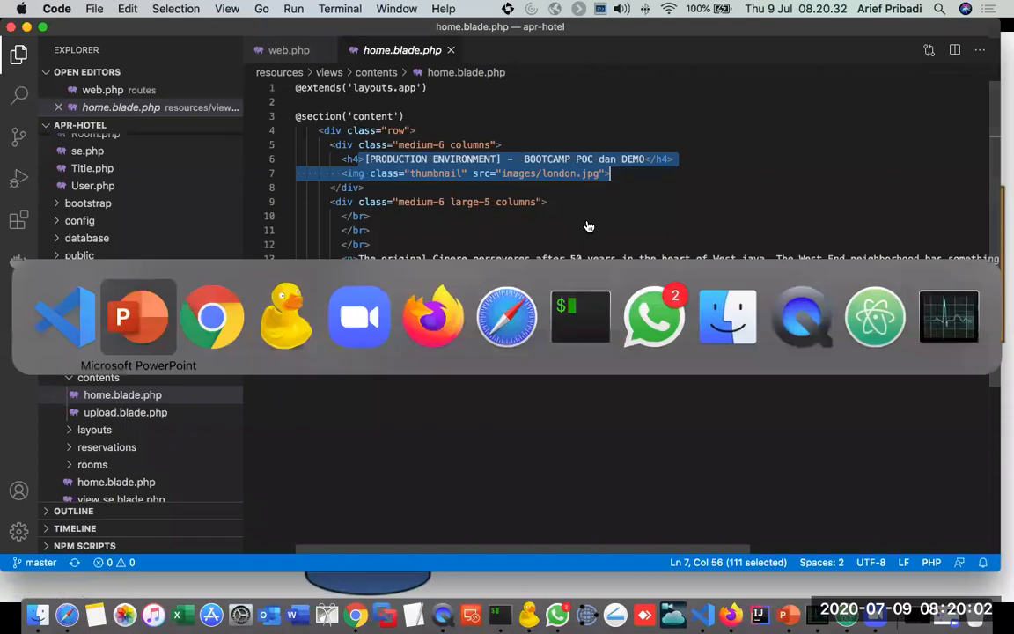
key(super+Tab)
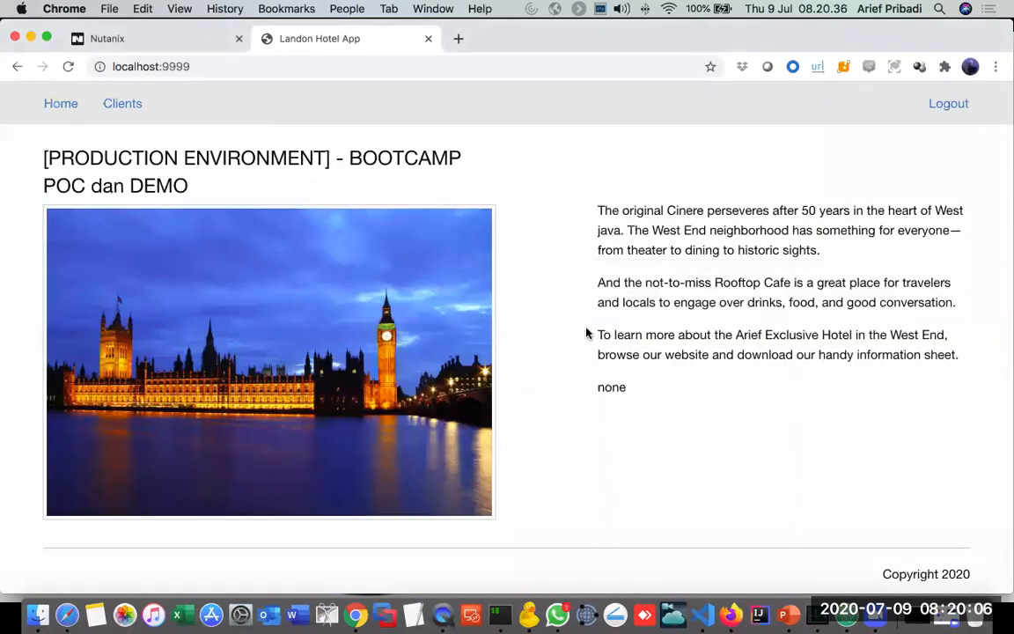
Step: Switch to the PowerPoint slideshow and reveal the MVC slide's Application Logic, Business Logic, Only Info and Object Oriented Programming notes
key(super+Tab)
key(super+Tab)
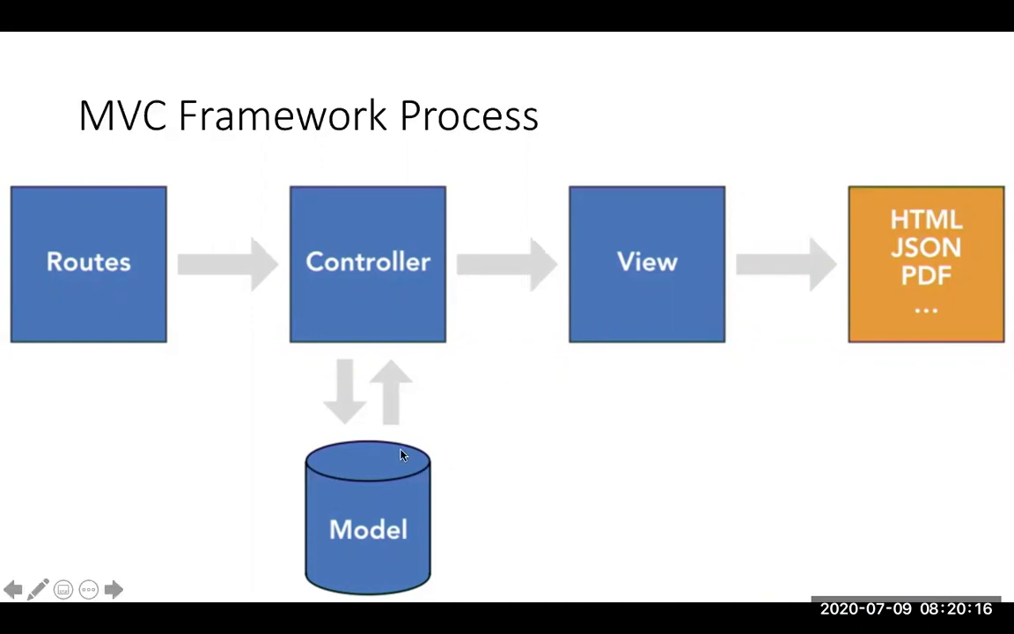
key(Right)
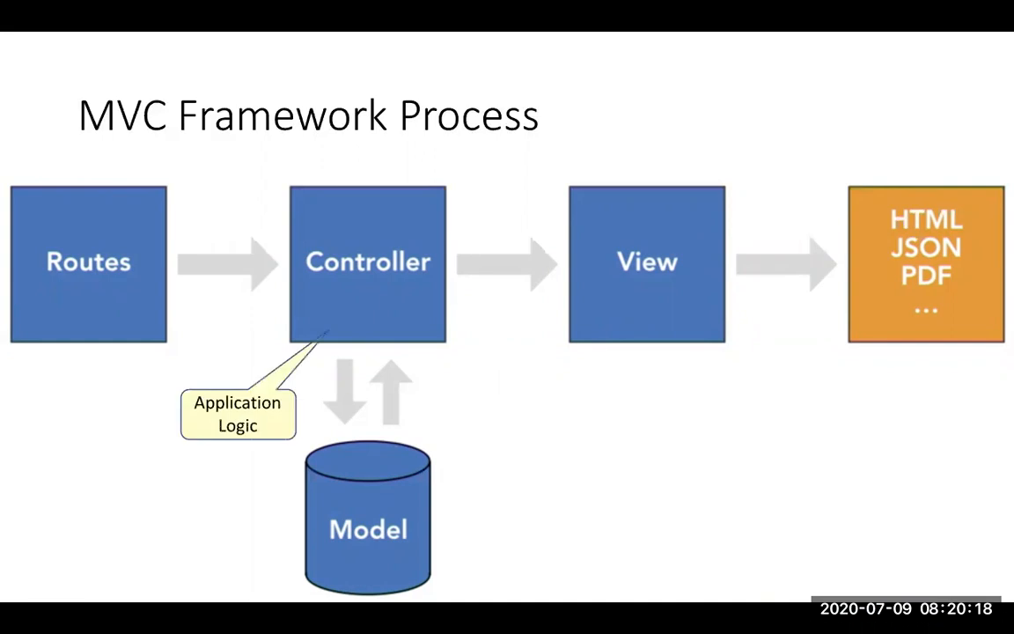
key(Right)
key(Right)
key(Right)
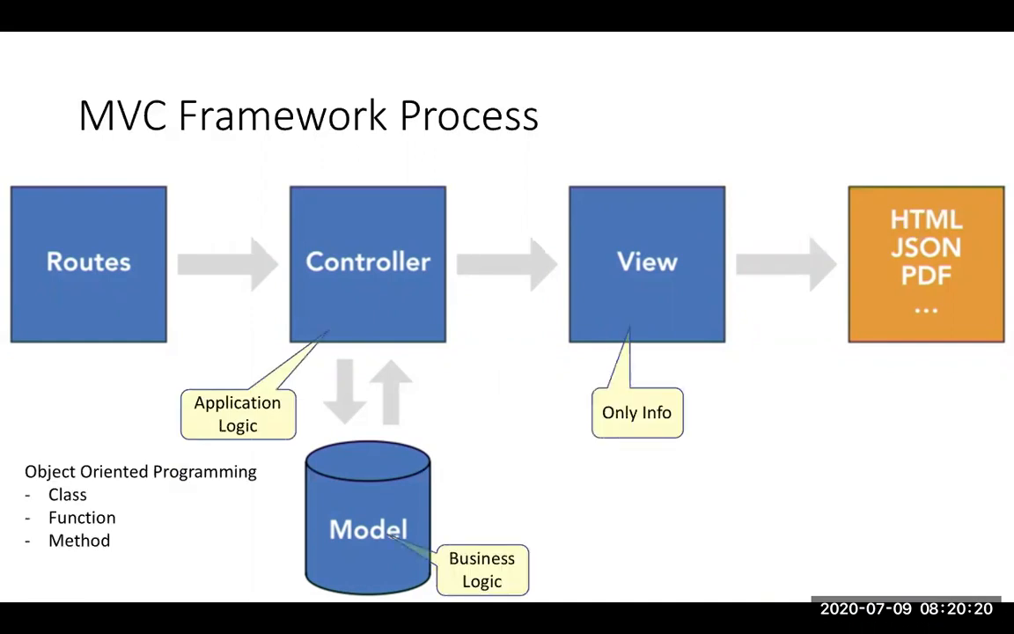
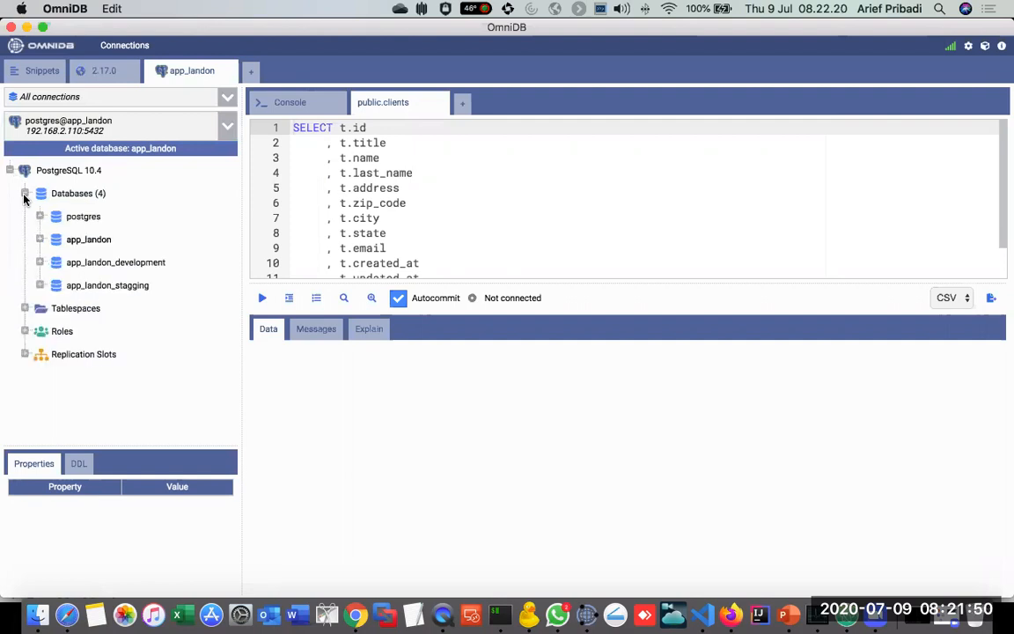
Step: Expand the app_landon database in OmniDB through Schemas and public down to its list of tables
click(39, 238)
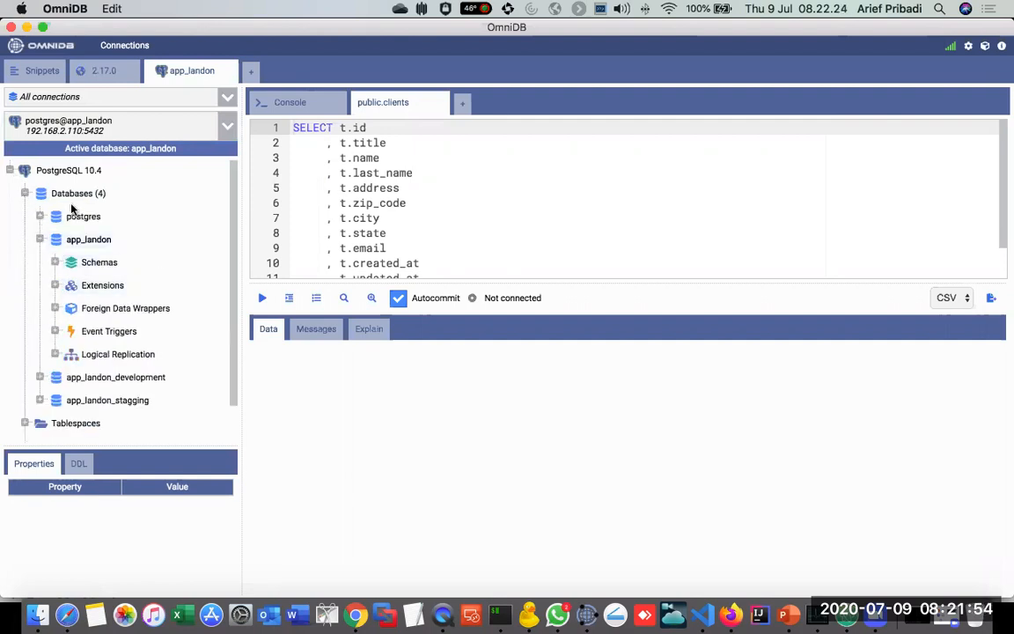
click(54, 262)
click(70, 285)
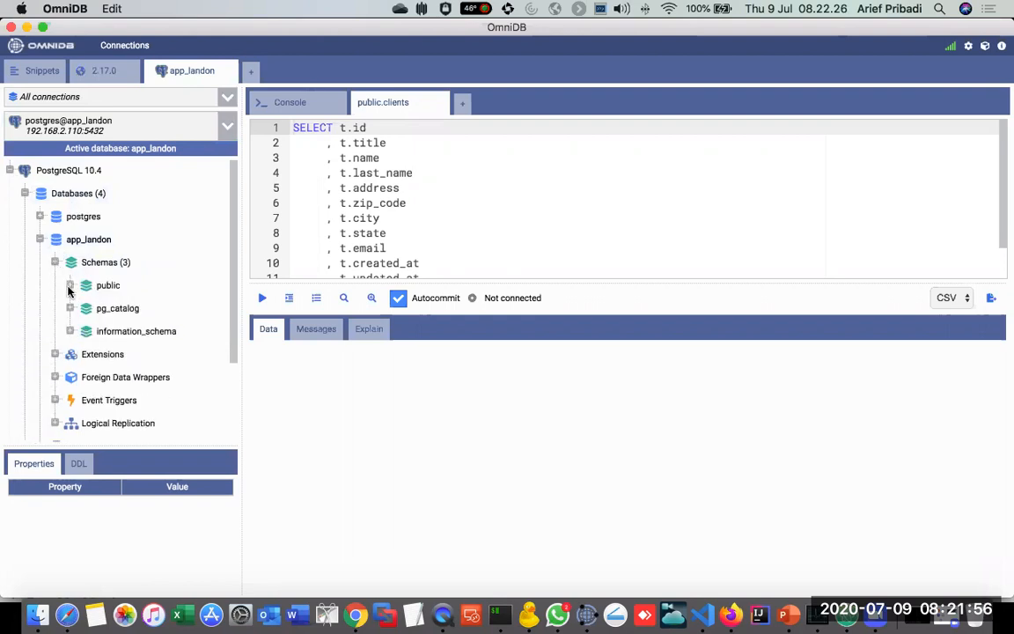
click(89, 308)
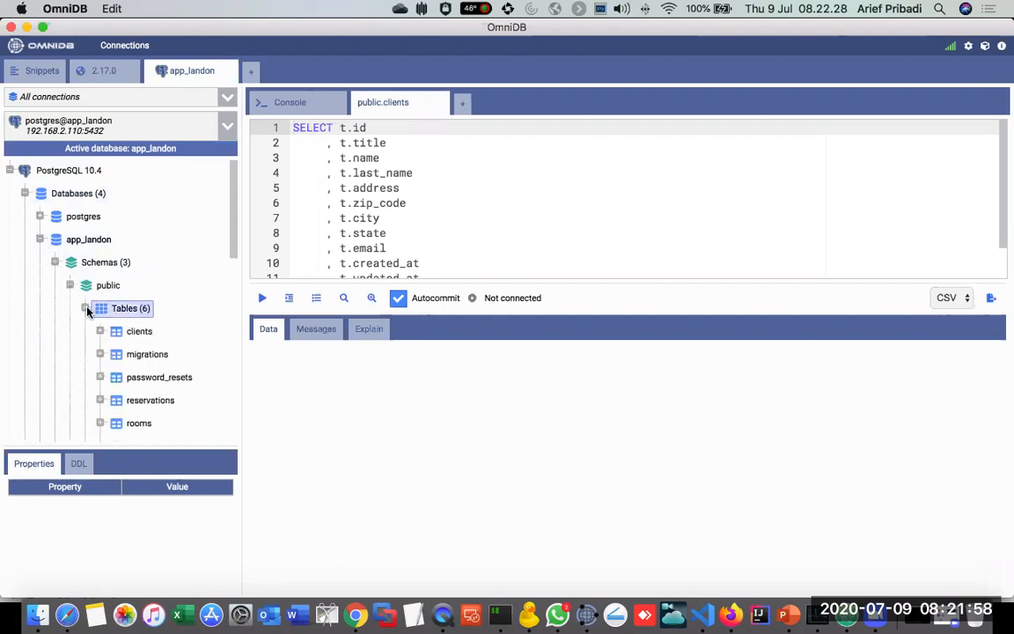
scroll(228, 251, down, 3)
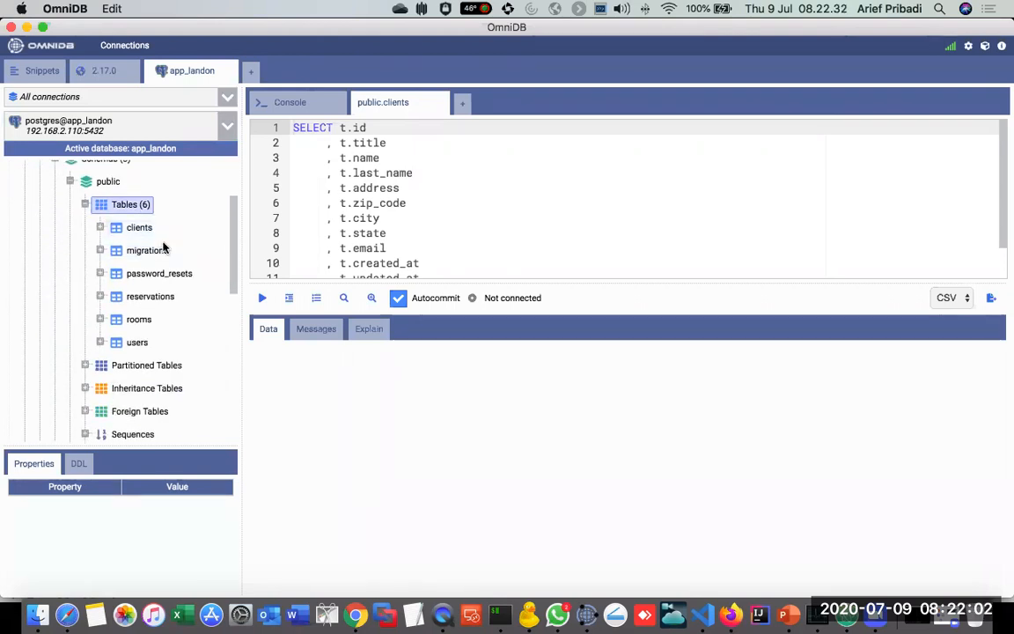
Step: Query the data of the clients table and dismiss the database password prompt without entering anything
click(135, 229)
right_click(134, 229)
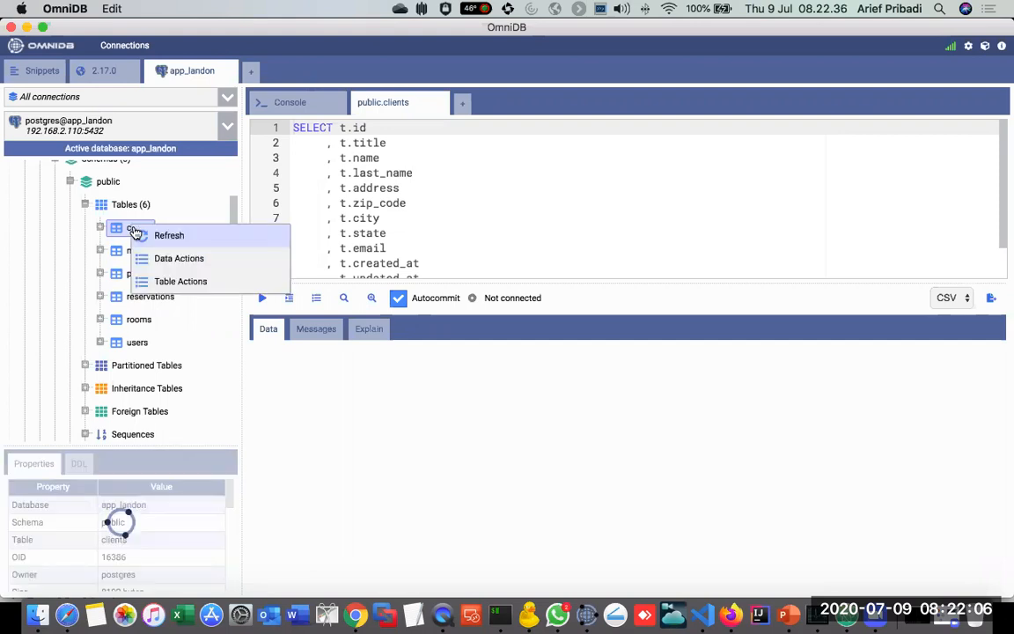
mouse_move(188, 284)
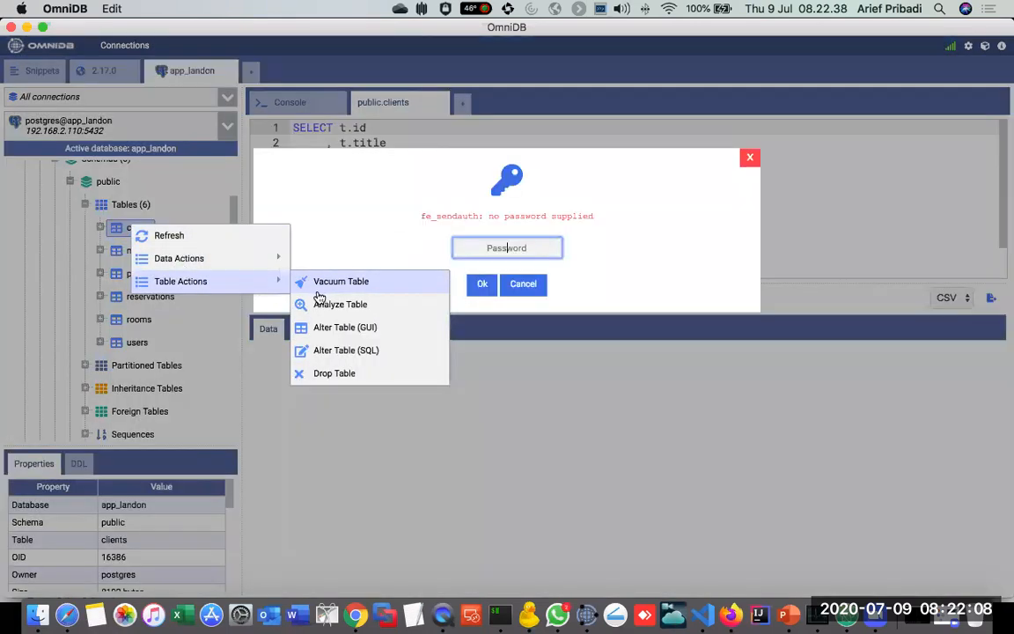
mouse_move(250, 266)
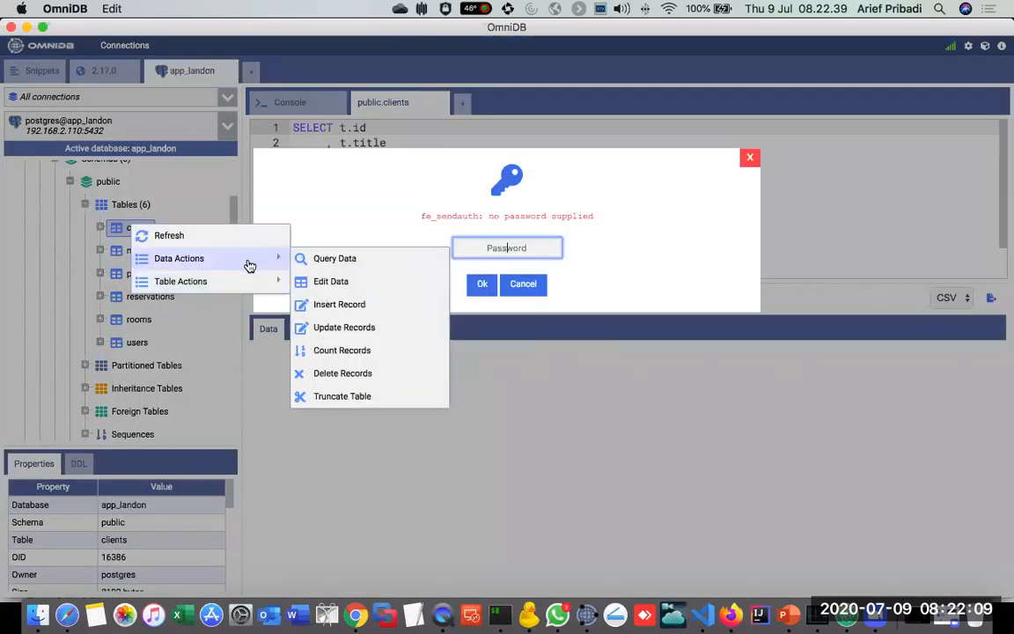
click(351, 267)
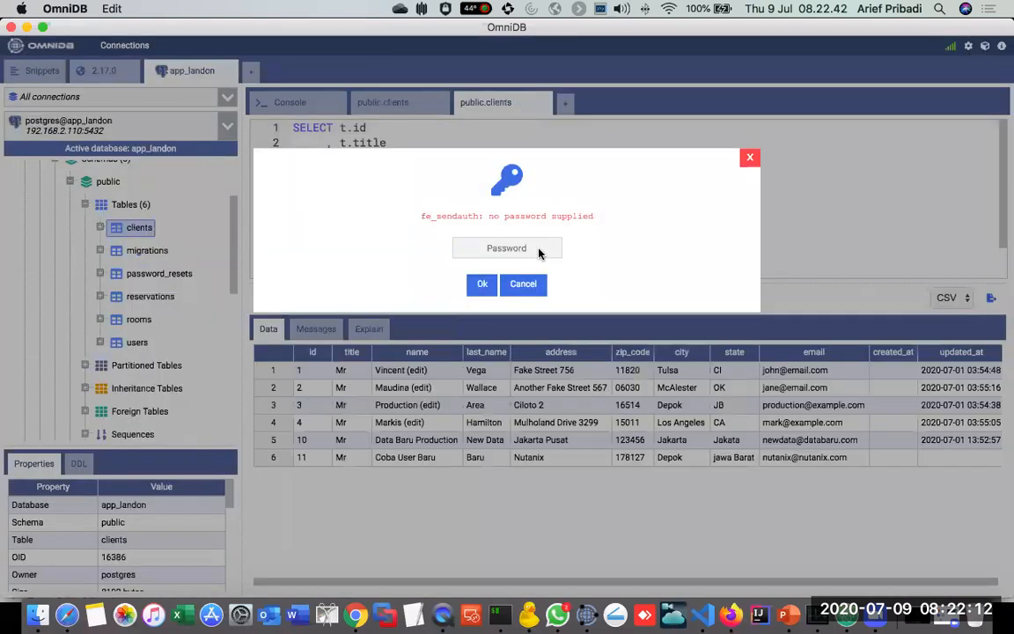
click(749, 158)
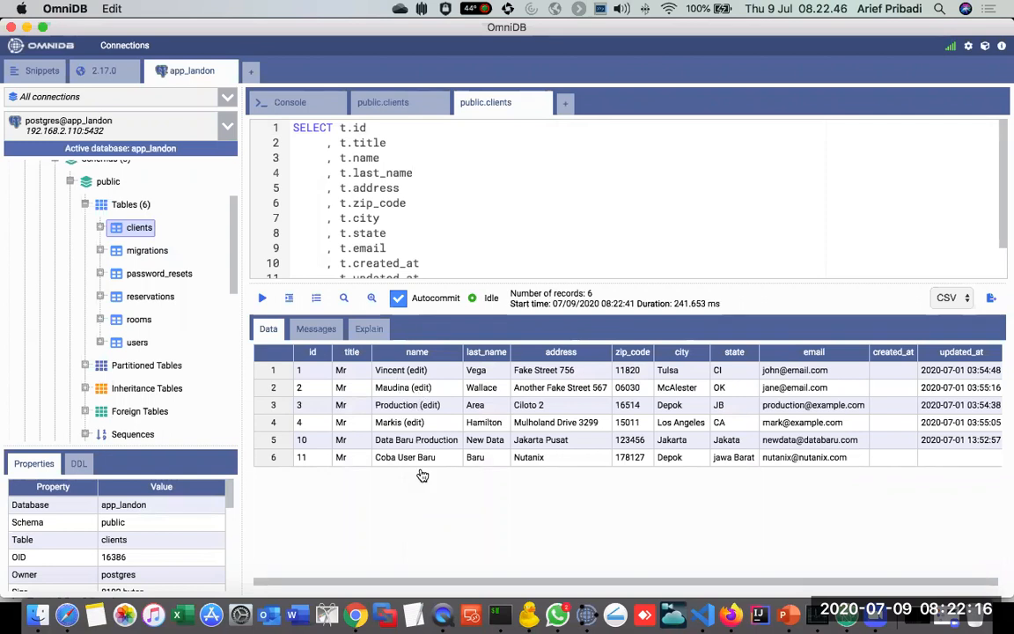
Step: Open the Clients page of the Landon Hotel App in Chrome and compare its client names with the clients records in OmniDB
key(super+Tab)
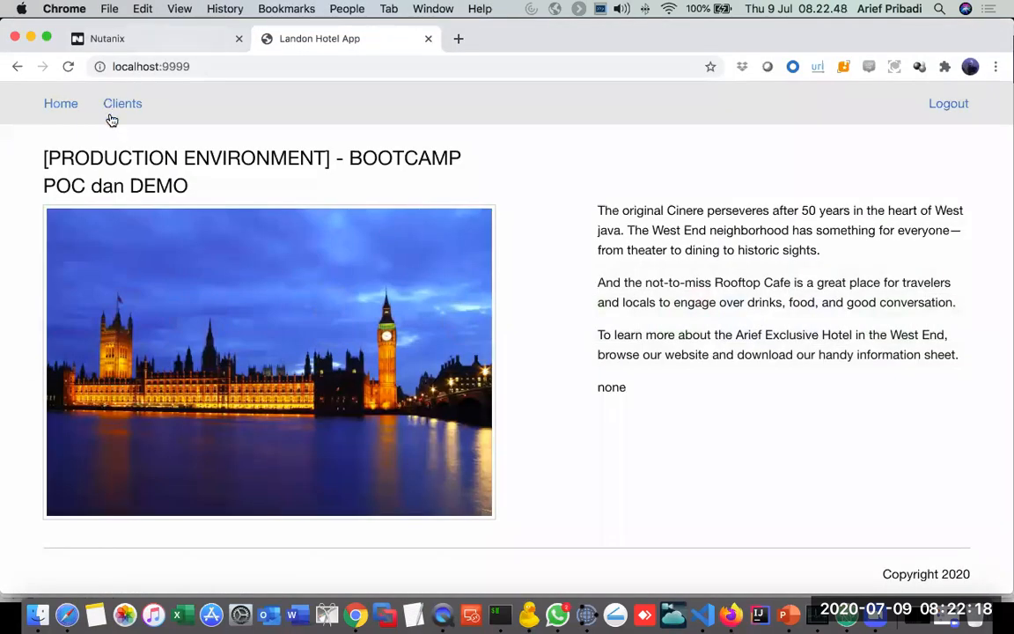
click(116, 113)
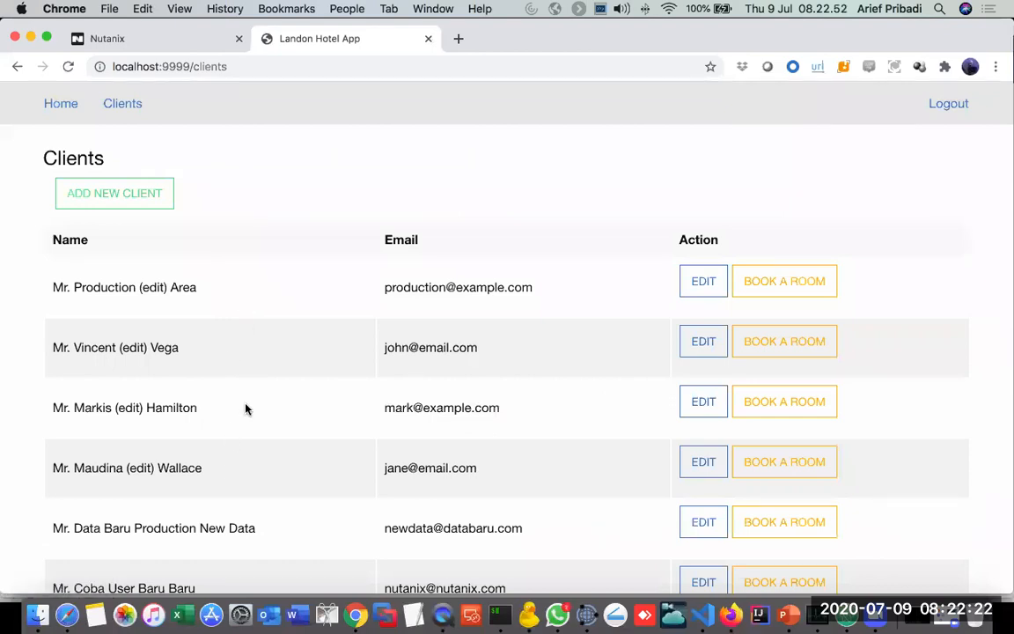
key(super+Tab)
key(super+Tab)
drag(70, 464, 160, 460)
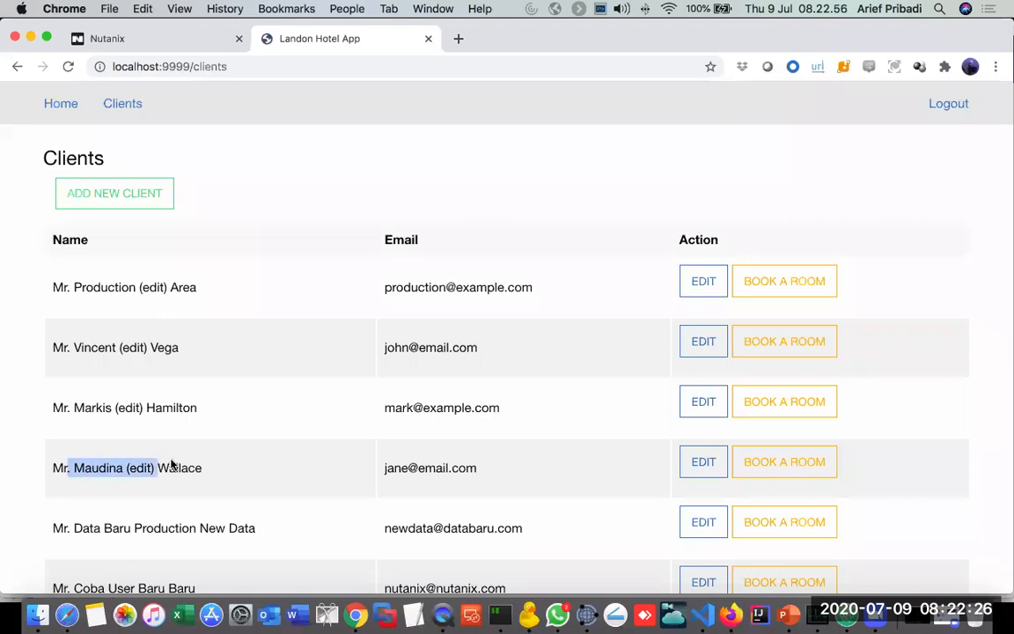
key(super+Tab)
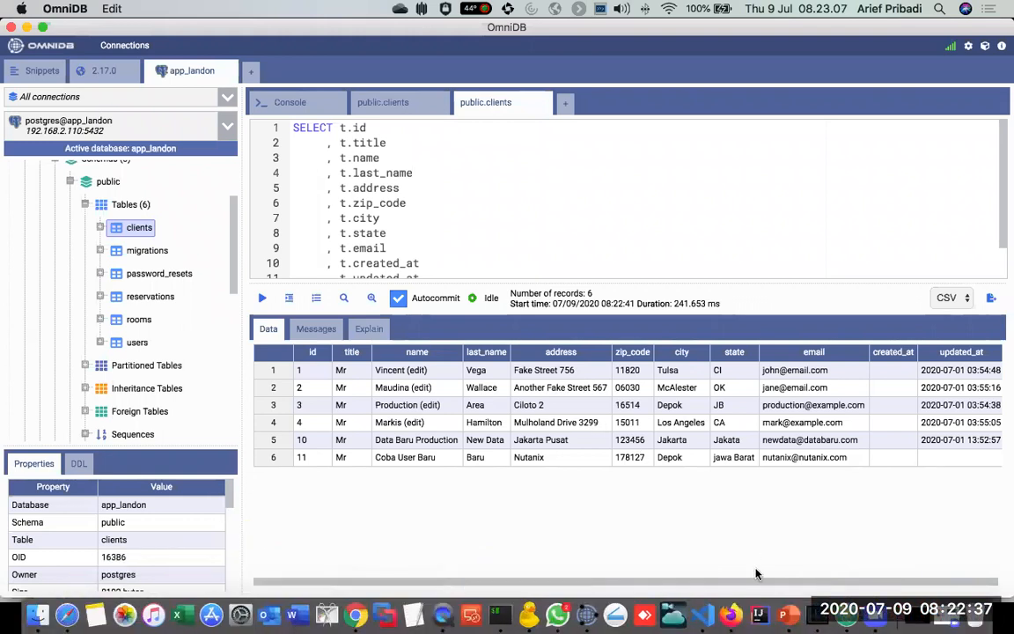
Step: Check the MVC Framework Process slide in PowerPoint, and open the Client.php model from the app folder in Visual Studio Code
click(786, 613)
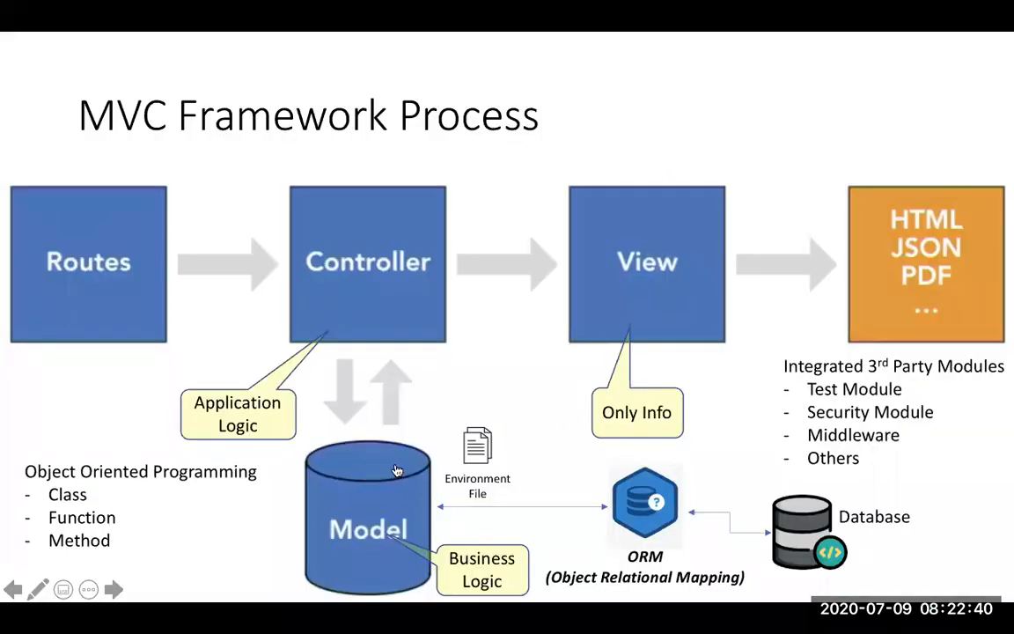
key(super+Tab)
key(super+Tab)
key(super+Tab)
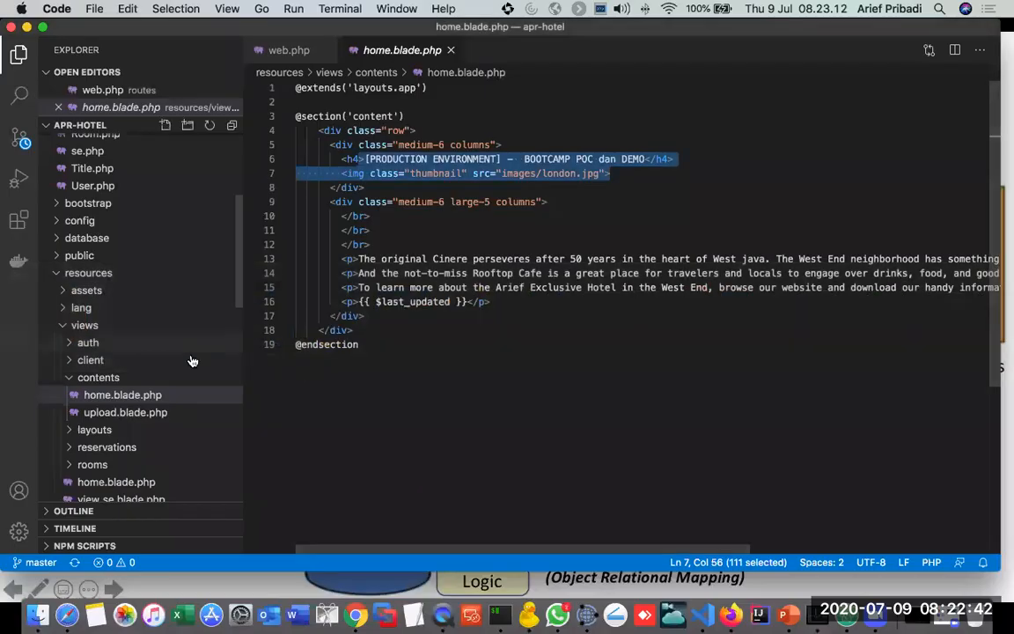
scroll(185, 373, up, 3)
scroll(185, 375, up, 4)
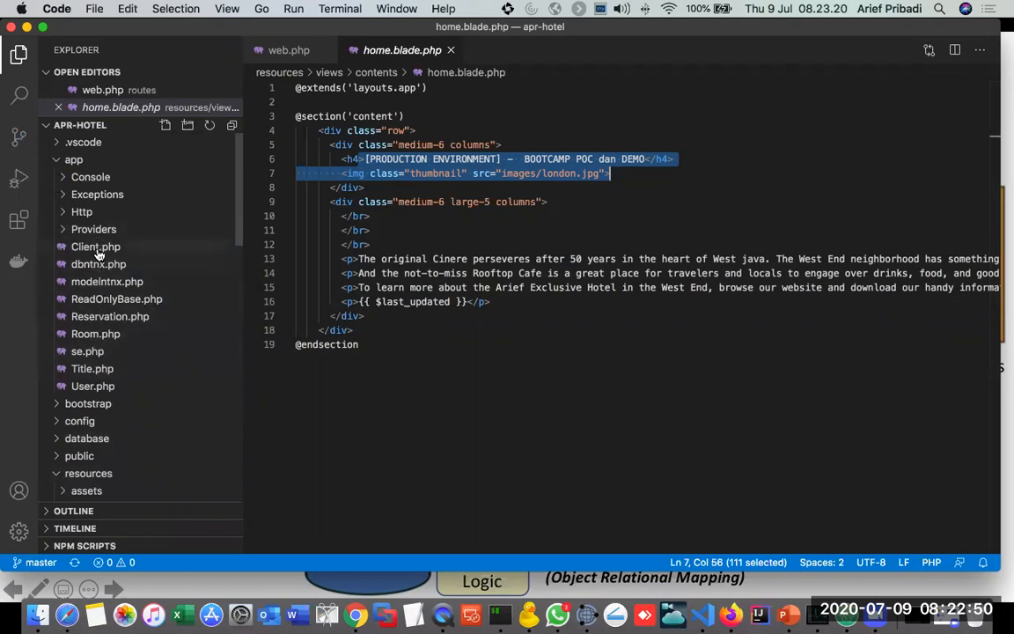
click(97, 247)
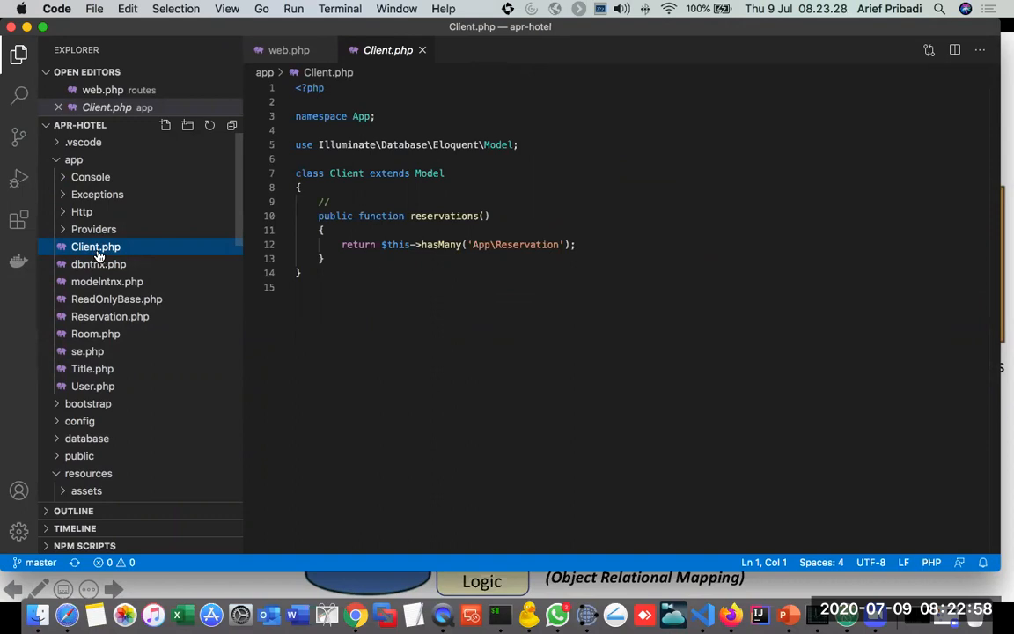
Step: Compare the Client.php model in Visual Studio Code with the clients table in OmniDB
key(super+Tab)
key(super+Tab)
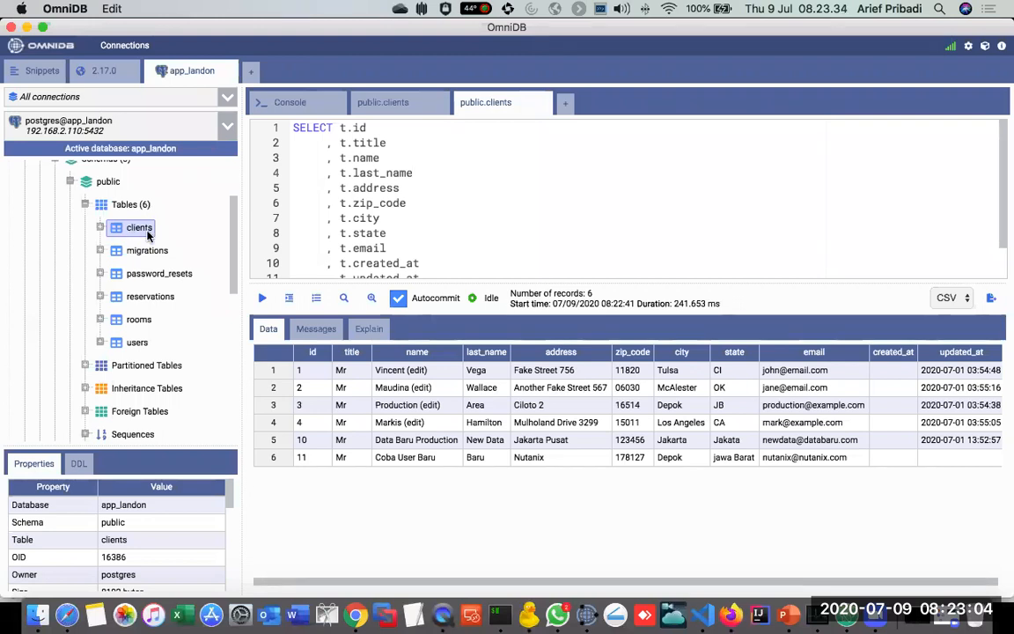
key(super+Tab)
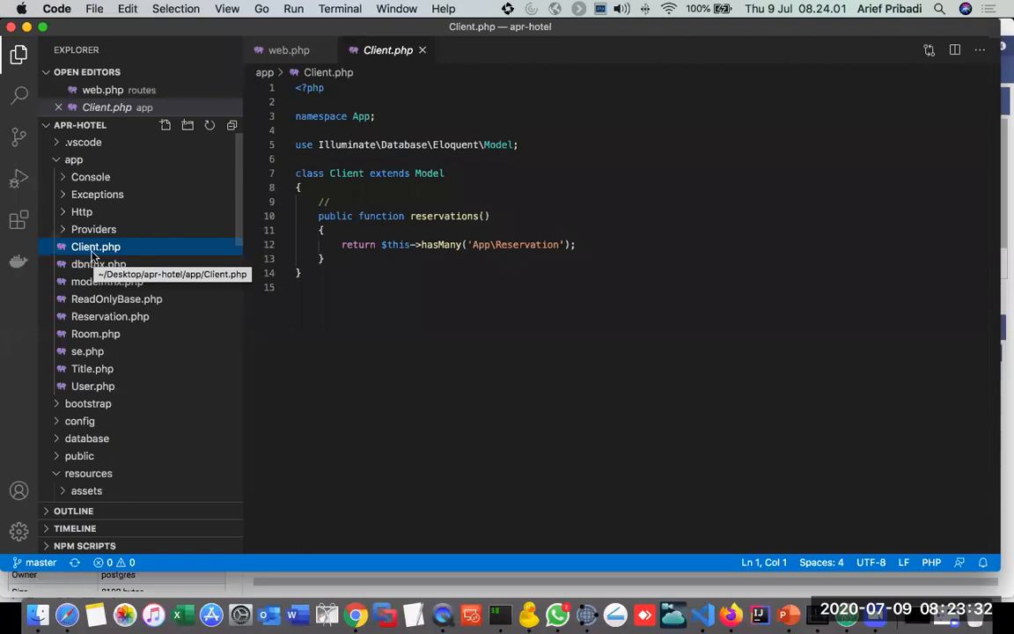
key(super+Tab)
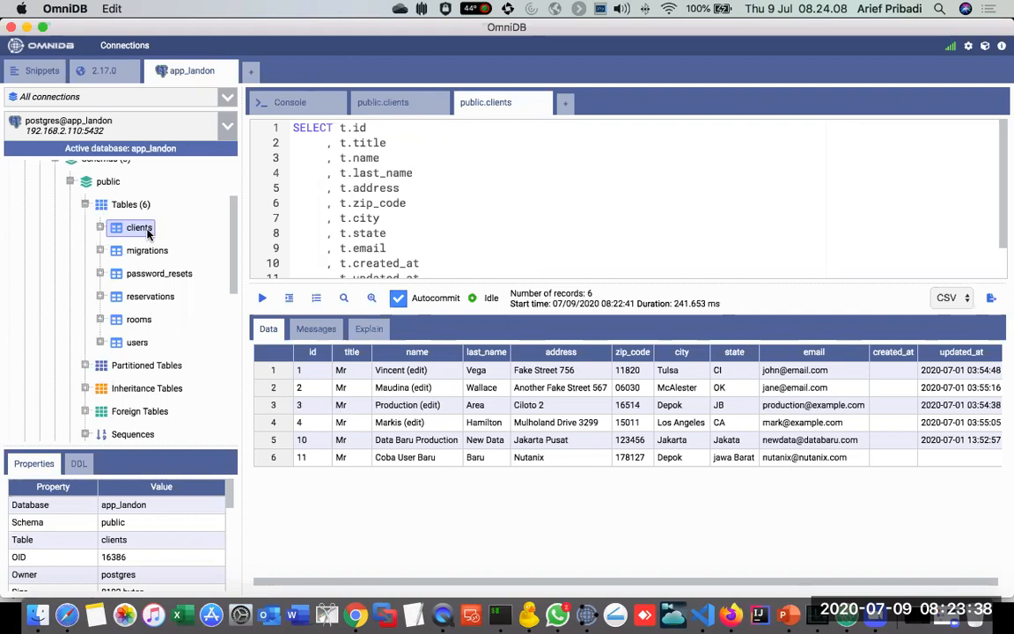
key(super+Tab)
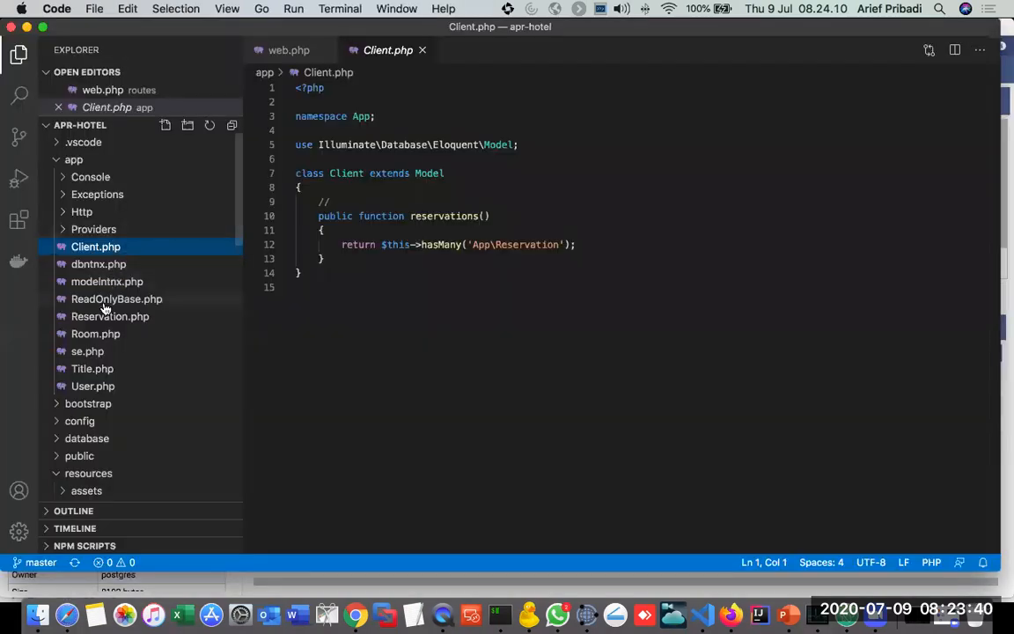
Step: Open the Room.php model and highlight the DB::table query inside the getAvailablerooms function
click(98, 335)
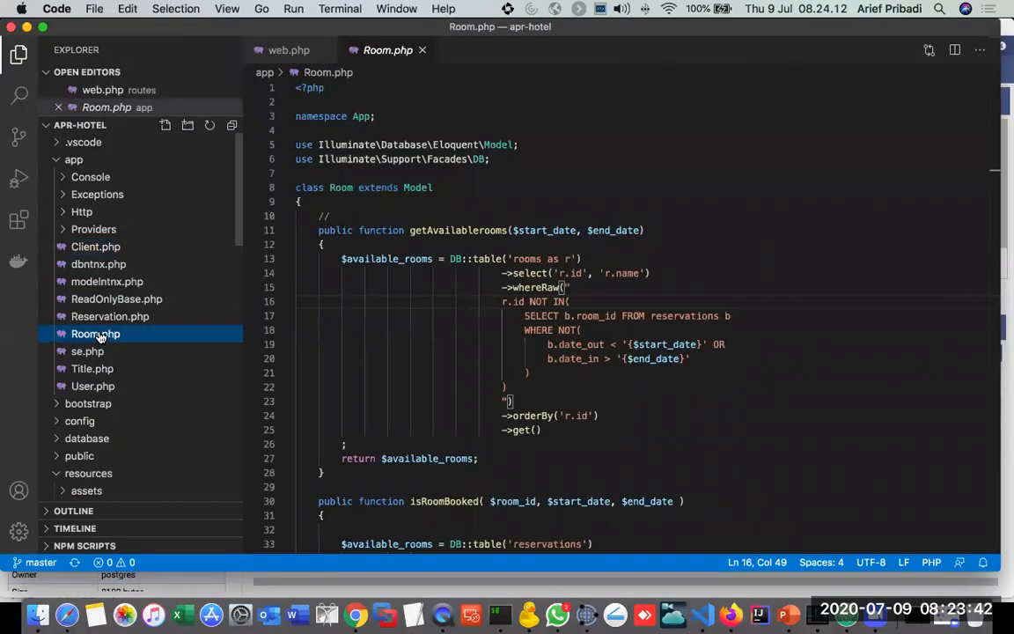
drag(450, 259, 669, 410)
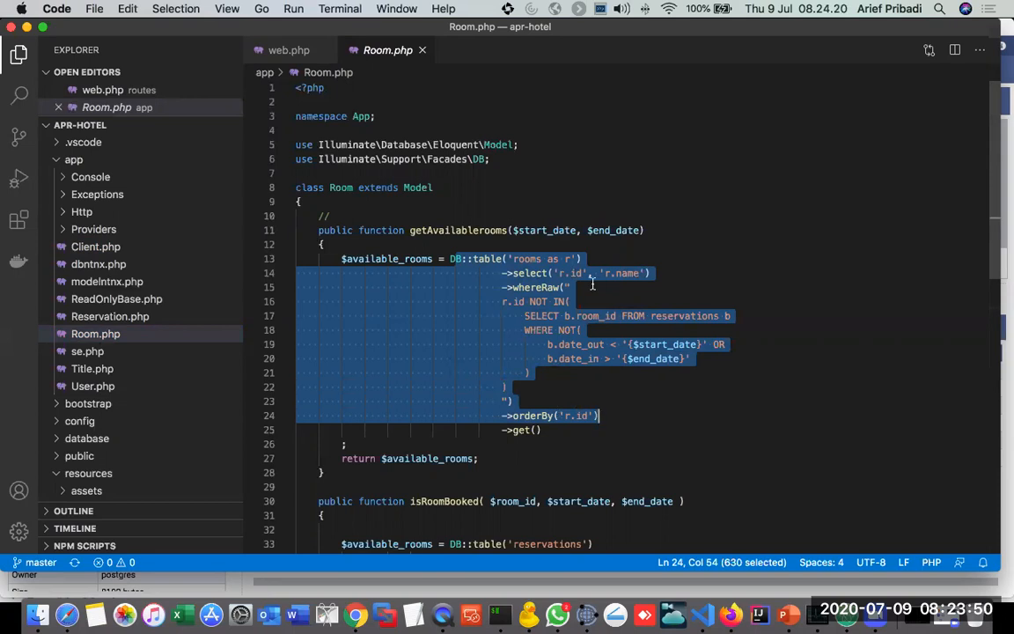
click(673, 240)
Step: Select the rooms table in OmniDB to relate it to the Room model, and return to Visual Studio Code
key(super+Tab)
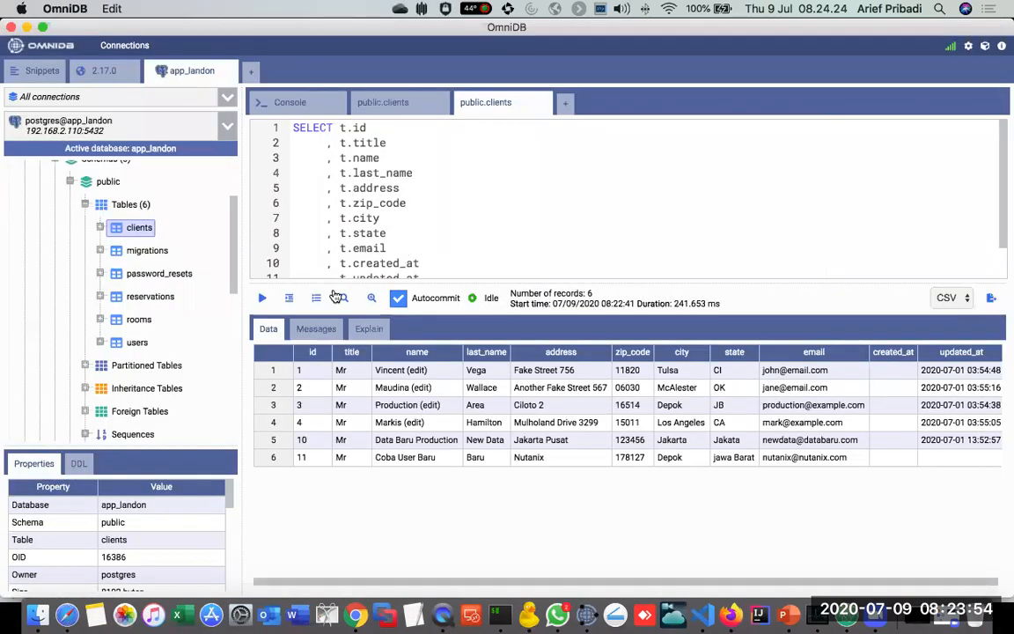
click(141, 322)
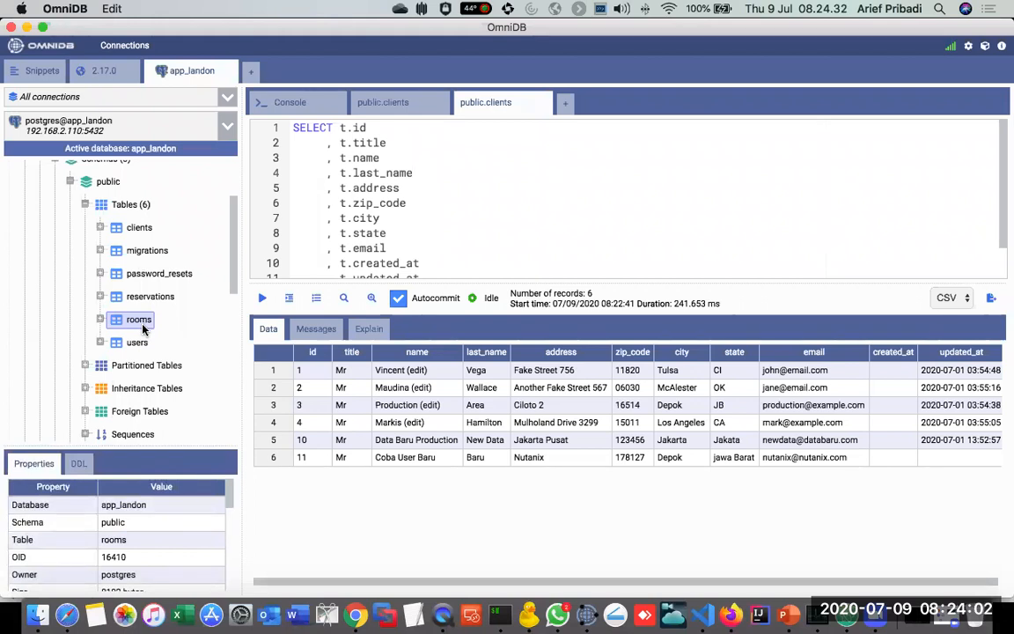
key(super+Tab)
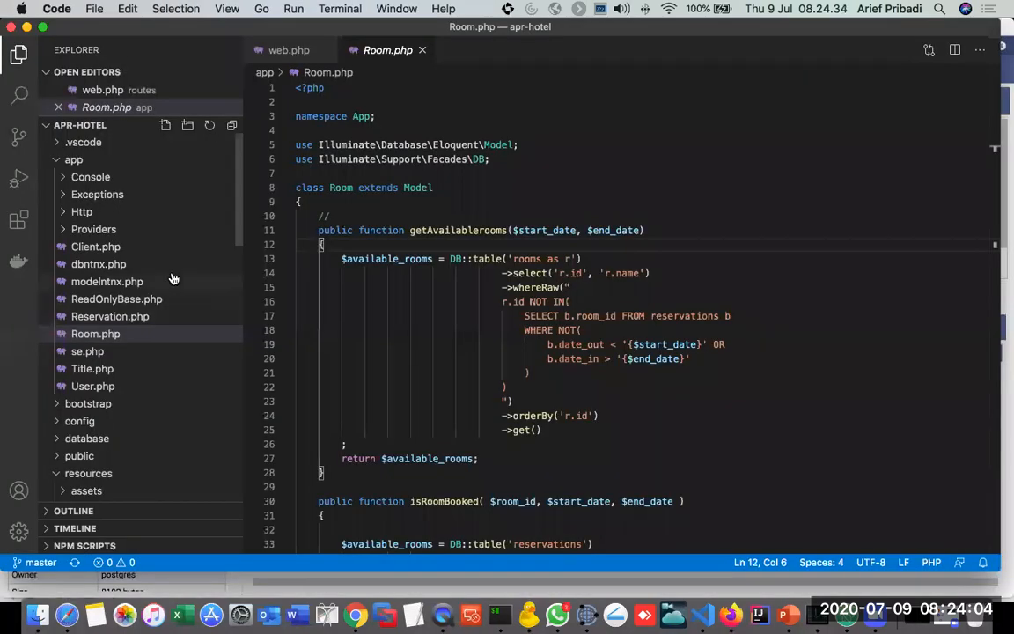
Step: Reopen Client.php, compare it with the clients records in OmniDB, and relate it to the ORM part of PowerPoint's MVC slide
click(96, 248)
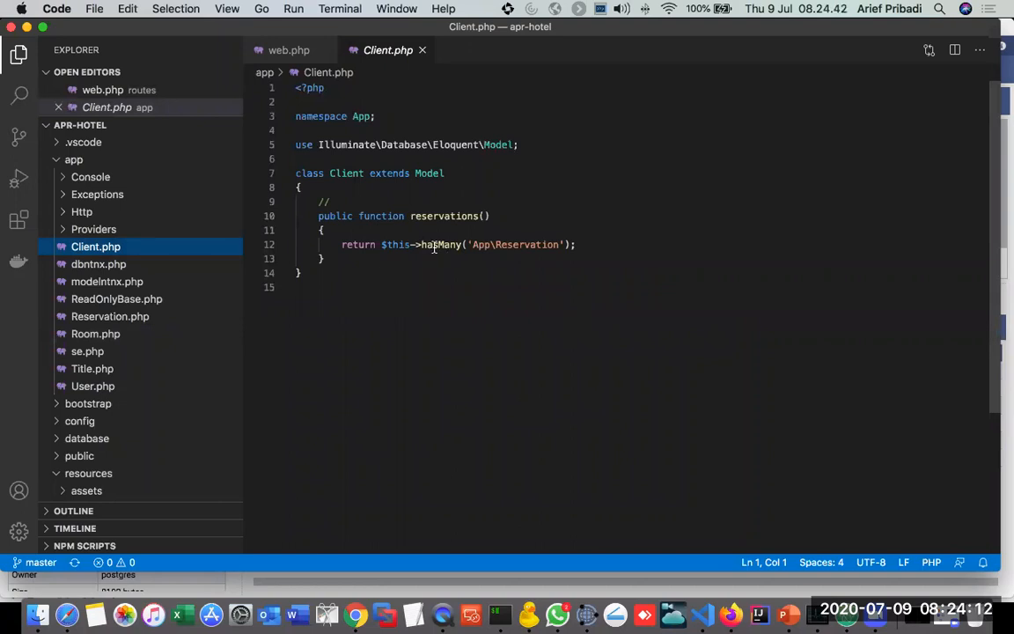
key(super+Tab)
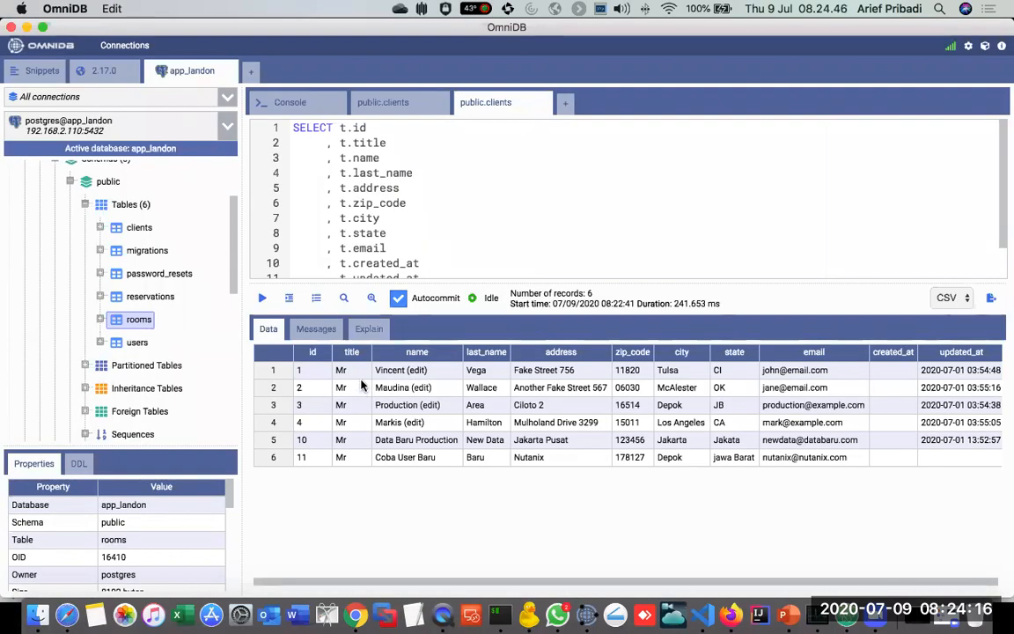
key(super+Tab)
key(super+Tab)
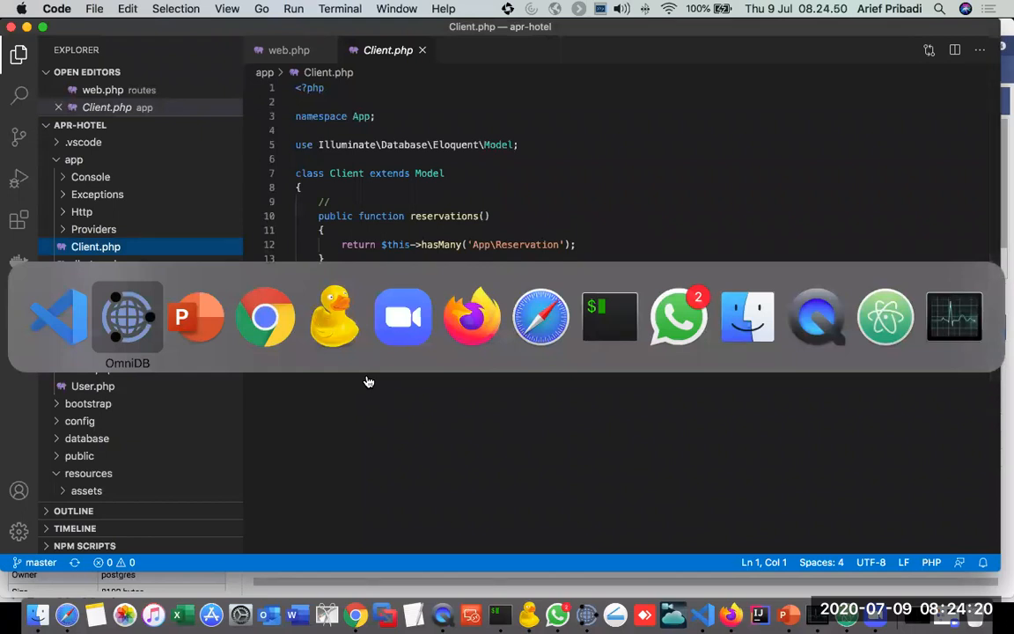
key(super+Tab)
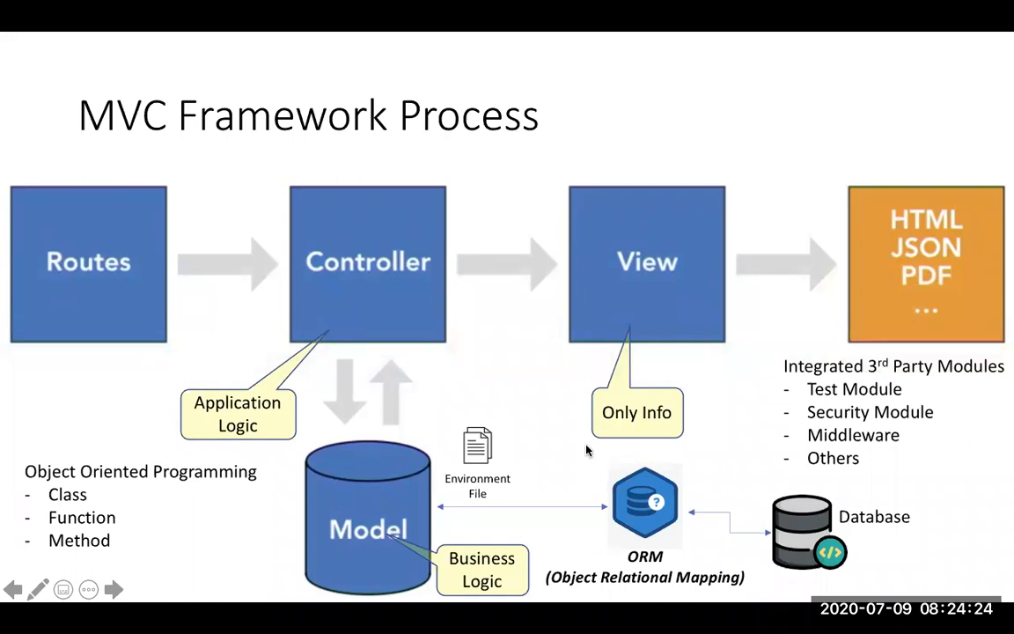
Step: Switch to Visual Studio Code, collapse the app, resources and routes folders, and expand the tests folder
key(super+Tab)
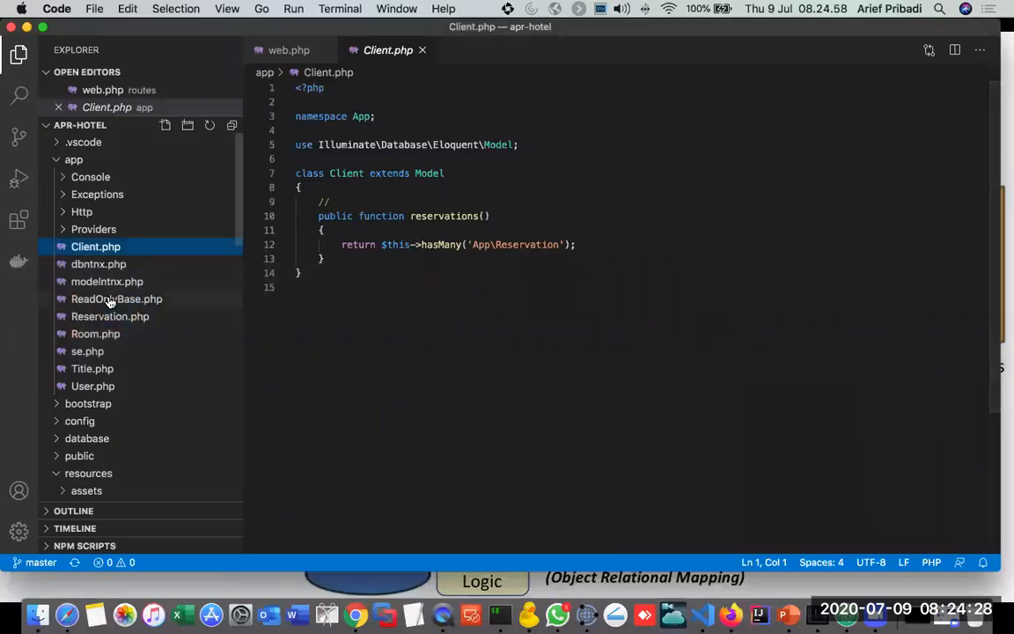
click(62, 160)
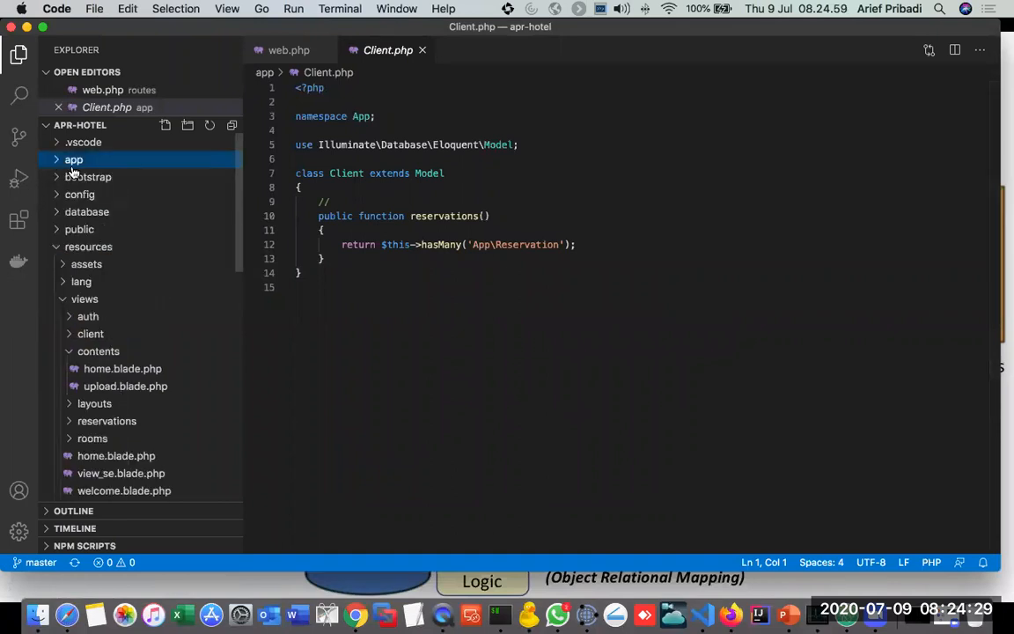
click(55, 247)
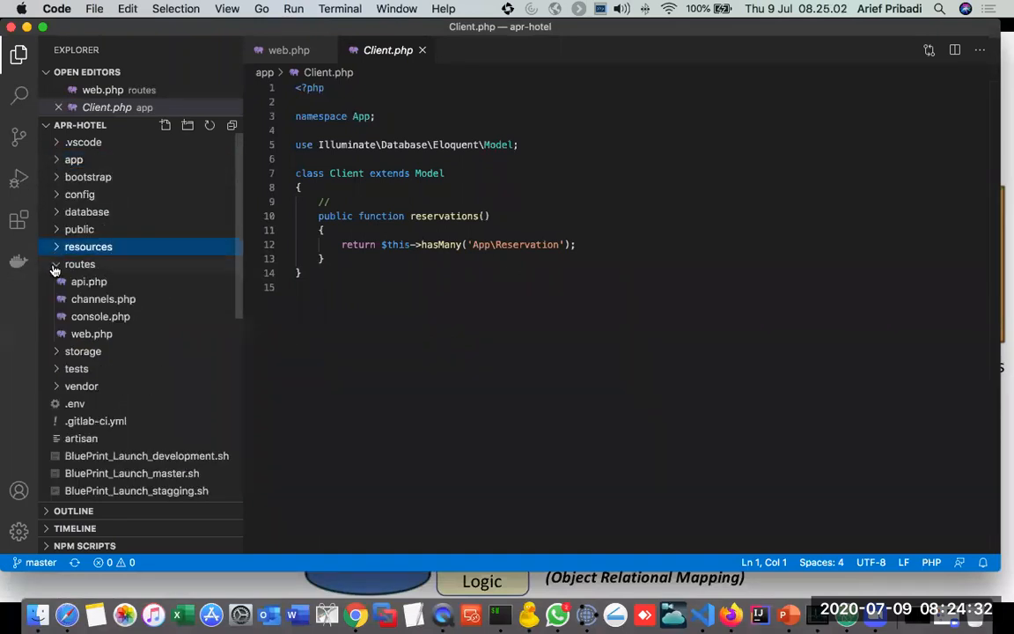
click(54, 266)
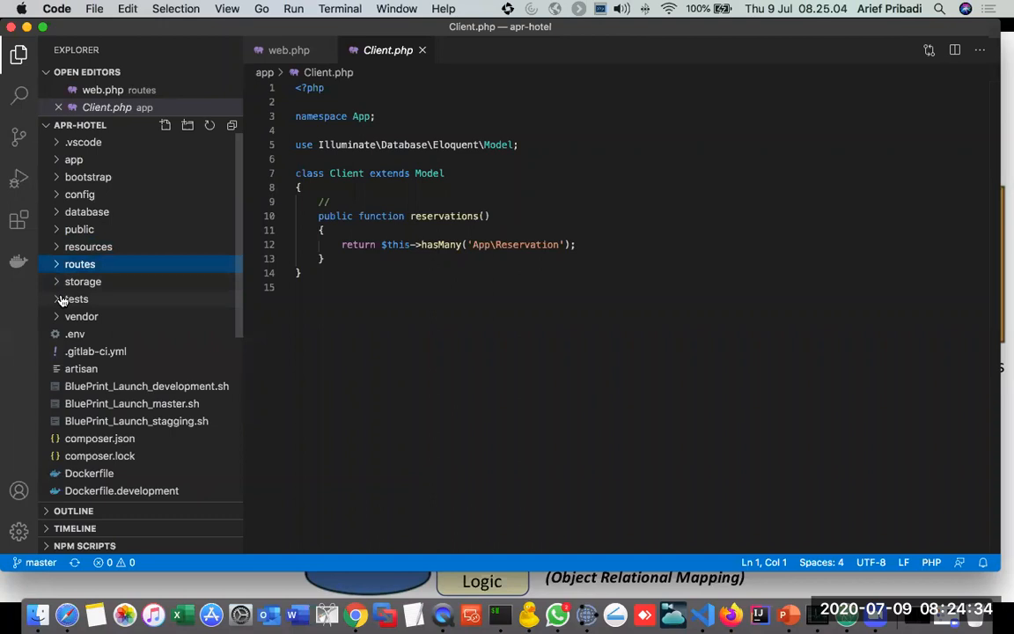
click(62, 300)
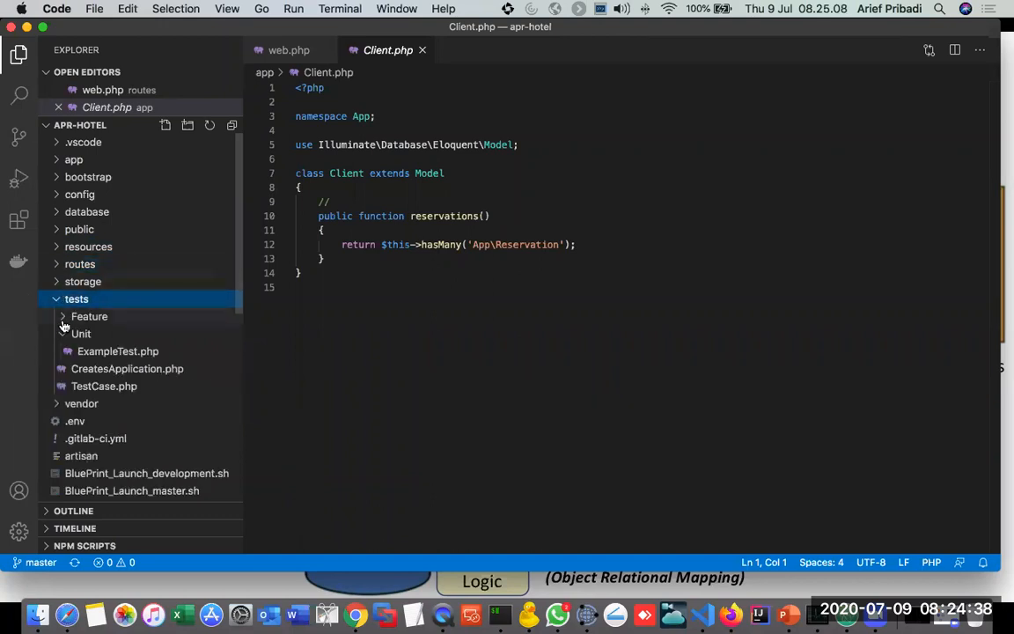
Step: Expand the Feature tests folder, open its ExampleTest.php, and highlight the testBasicTest and testNewClientForm functions
click(62, 335)
click(62, 333)
click(65, 318)
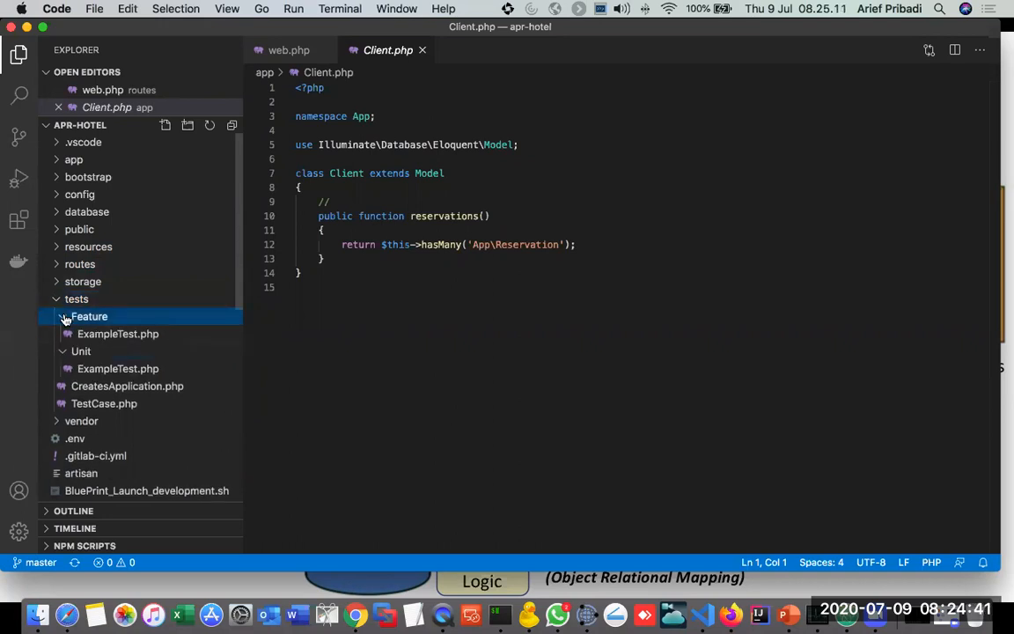
click(125, 335)
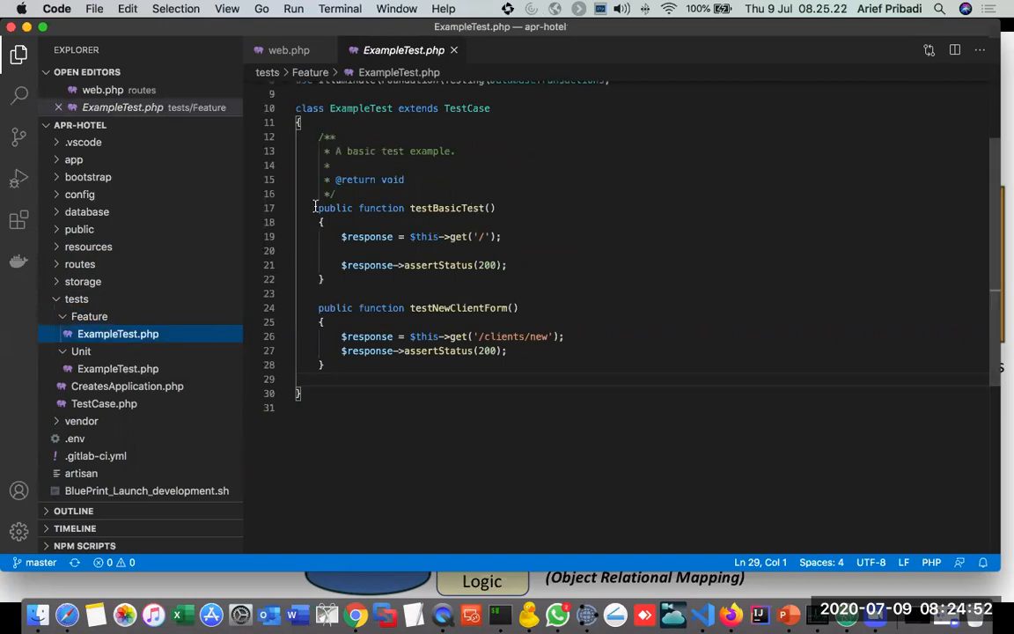
drag(315, 208, 543, 354)
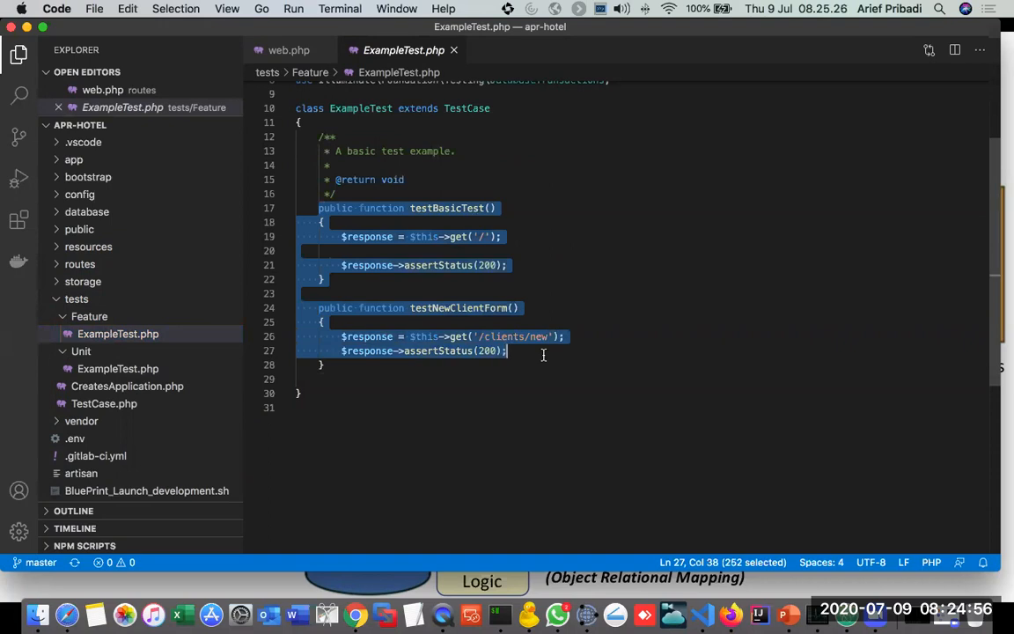
click(527, 409)
Step: Highlight the testBasicTest function, its '/' request path, and the status code in its assertion
drag(319, 208, 538, 267)
click(438, 264)
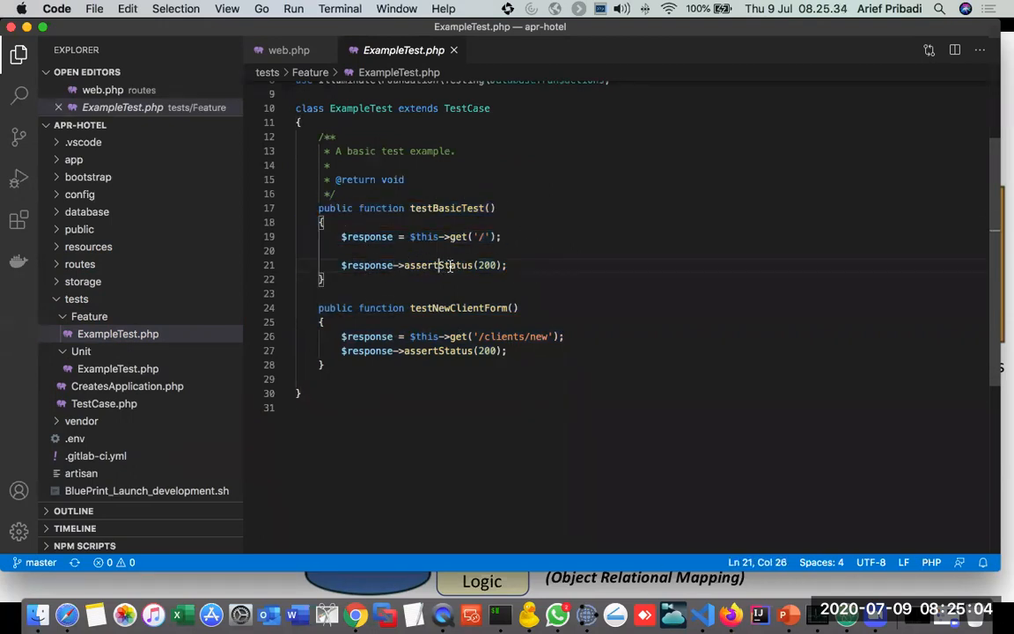
click(486, 236)
drag(489, 236, 471, 236)
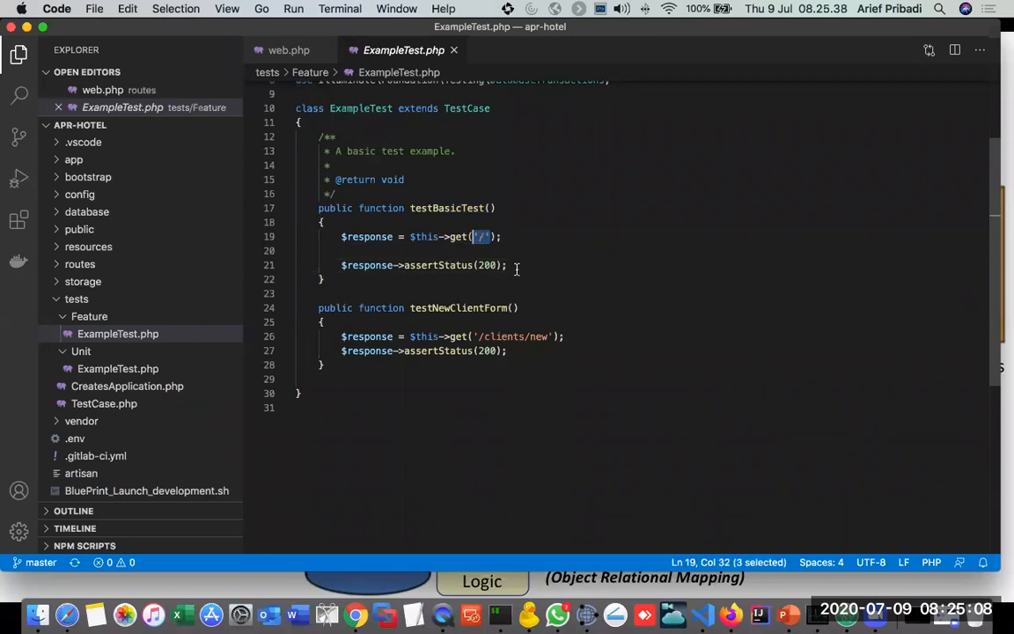
double_click(489, 264)
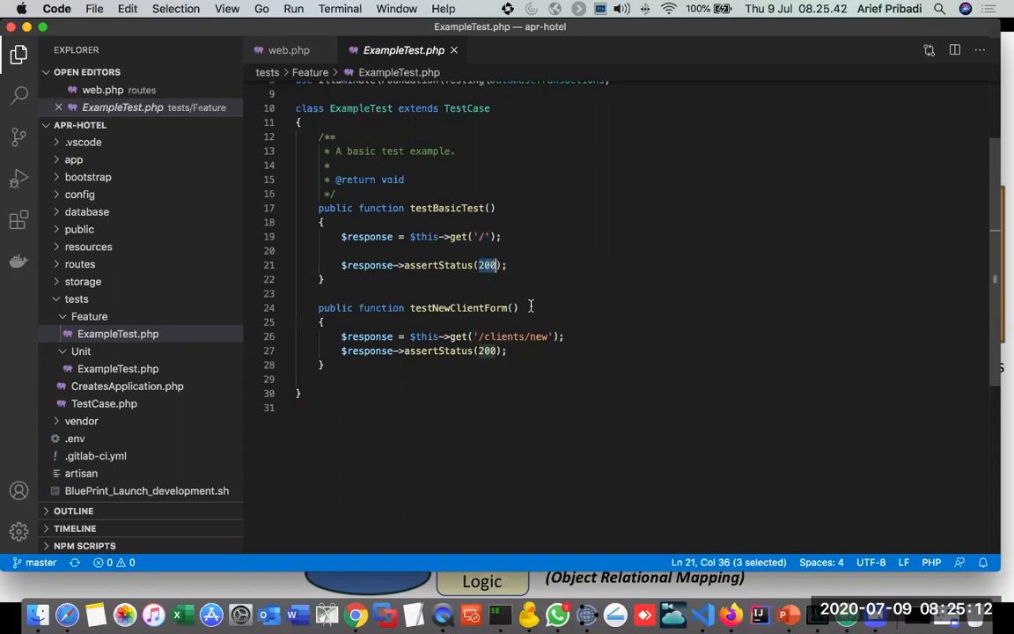
Step: Highlight the testNewClientForm function, its '/clients/new' request, and its assertStatus call
drag(404, 307, 525, 350)
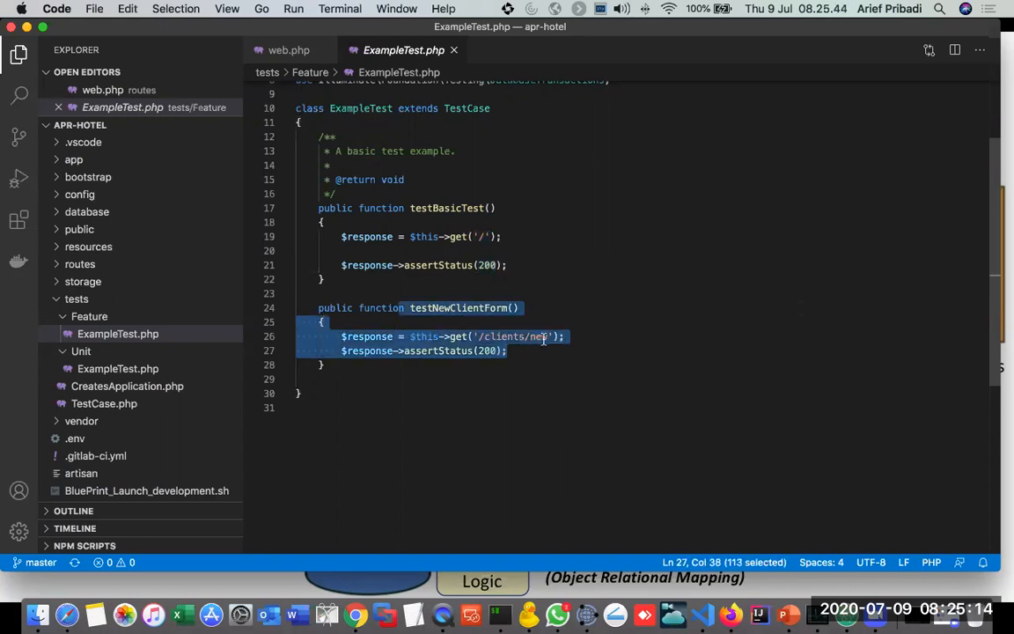
click(545, 337)
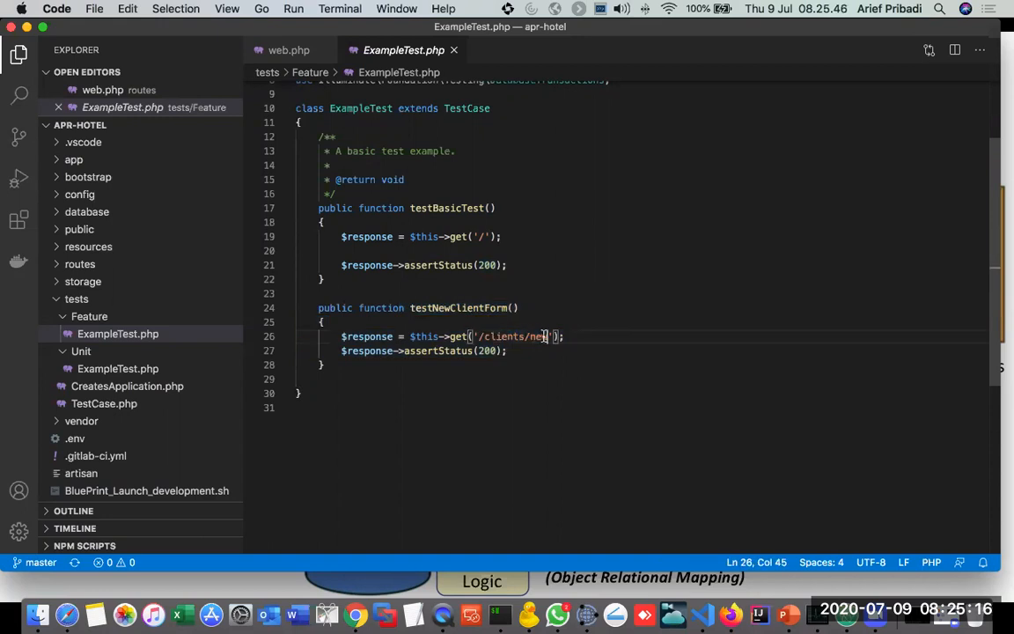
drag(390, 348, 490, 352)
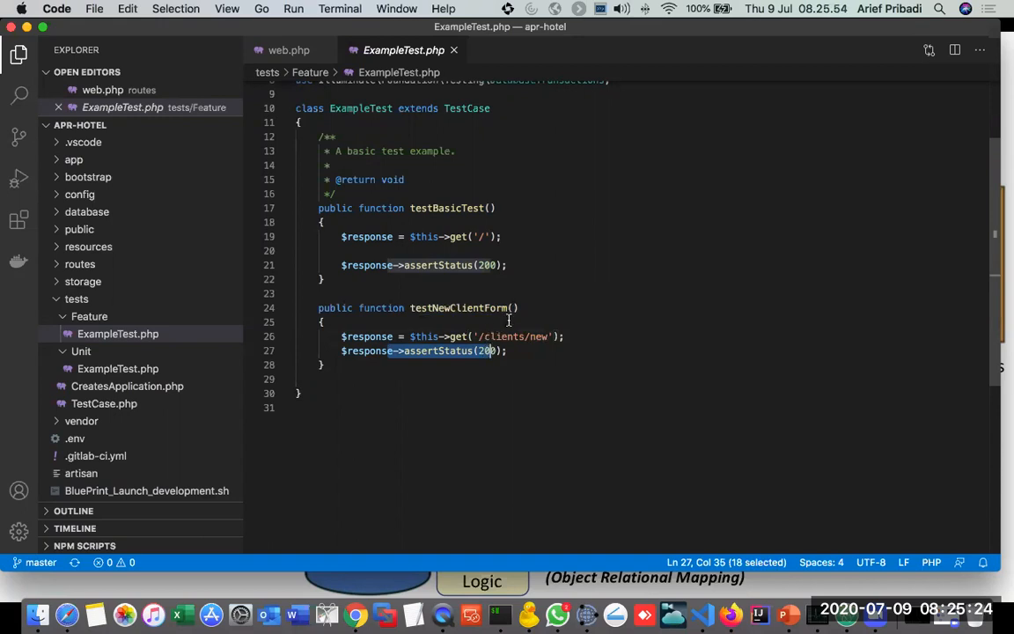
Step: Open a new iTerm window and change to the Desktop/apr-hotel directory
right_click(497, 598)
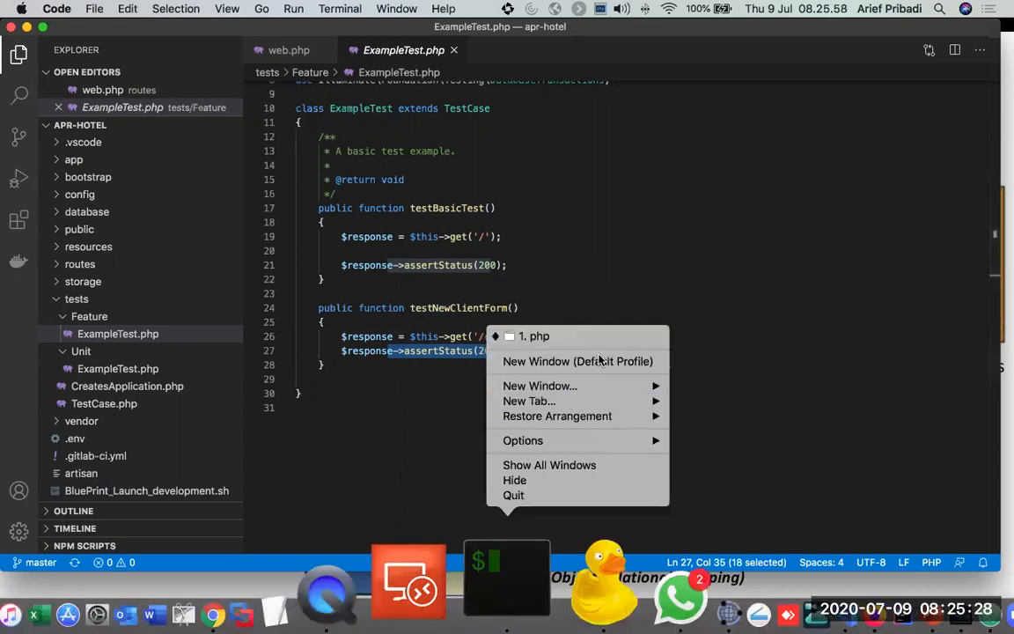
click(572, 361)
drag(330, 139, 594, 148)
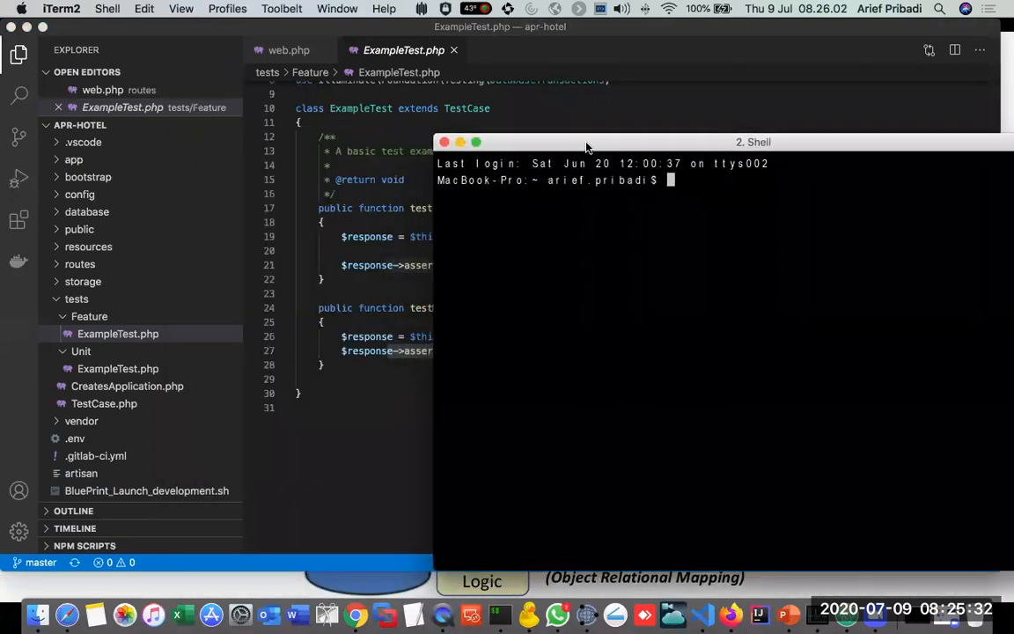
text(cd De)
key(Tab)
text(ap)
key(Tab)
key(Return)
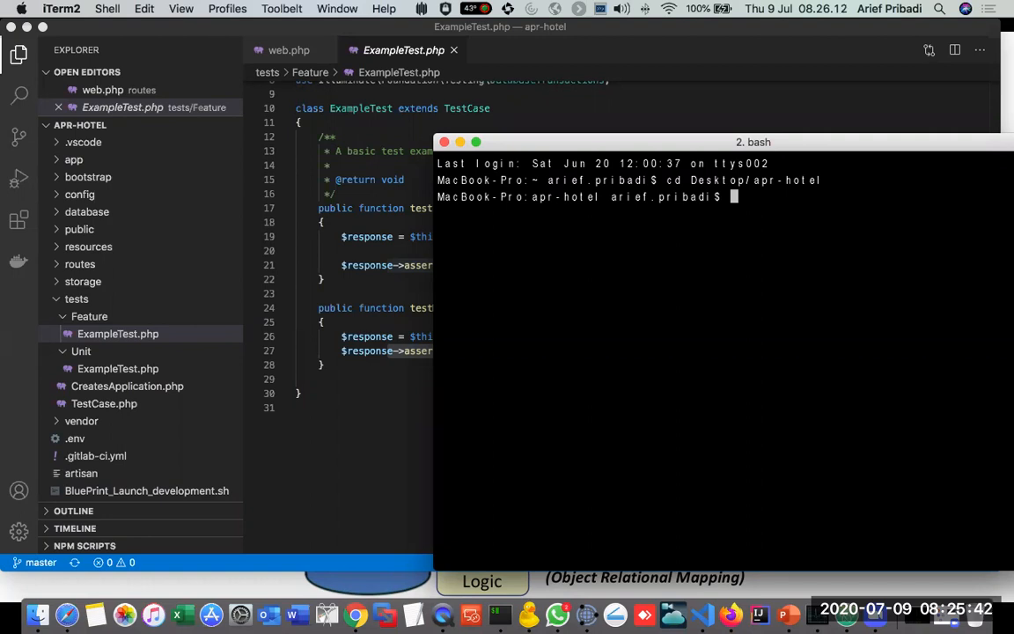
Step: Run the project's tests with vendor/phpunit/phpunit/phpunit
drag(642, 148, 561, 127)
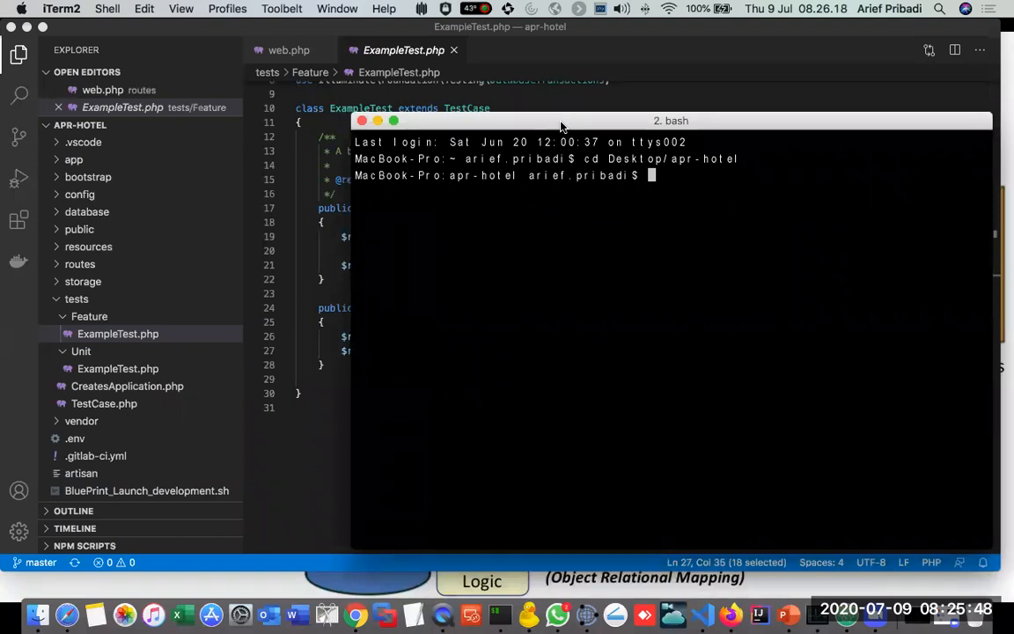
text(ve)
key(Tab)
text(php)
key(Tab)
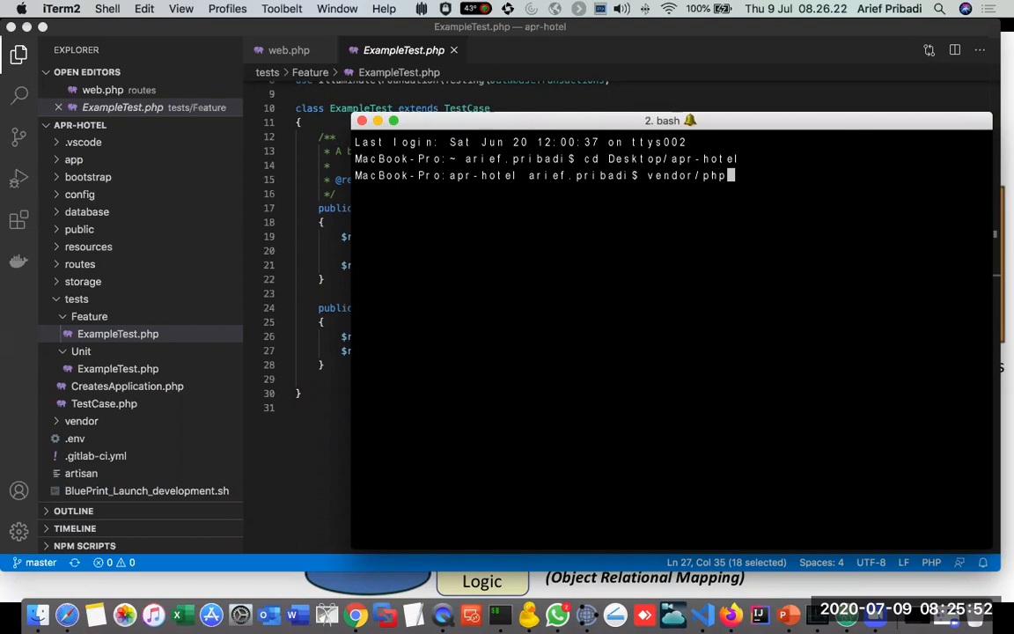
text(u)
key(Tab)
text(php)
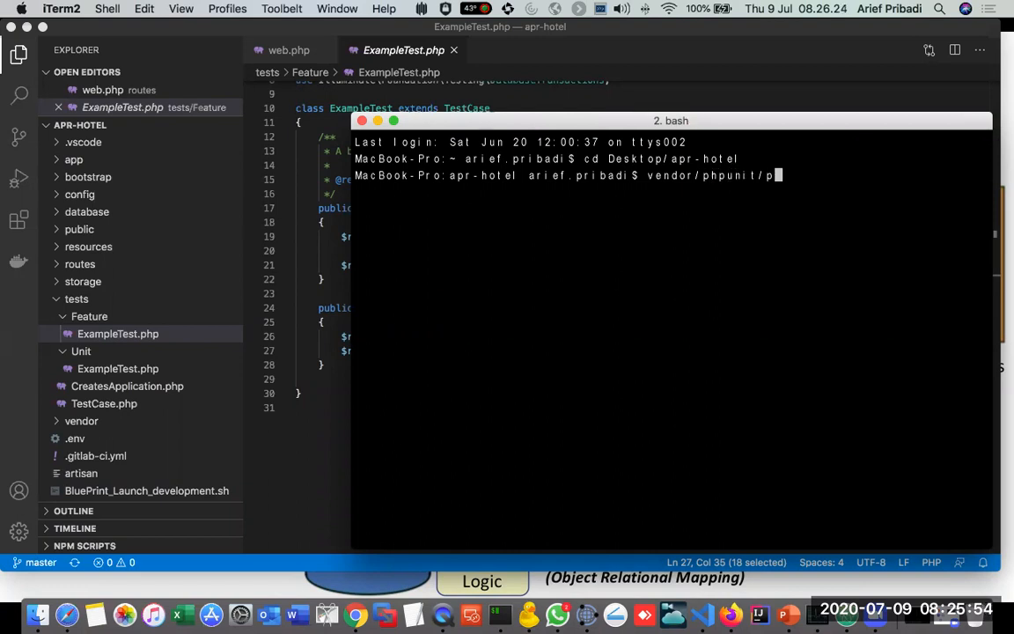
text(unit)
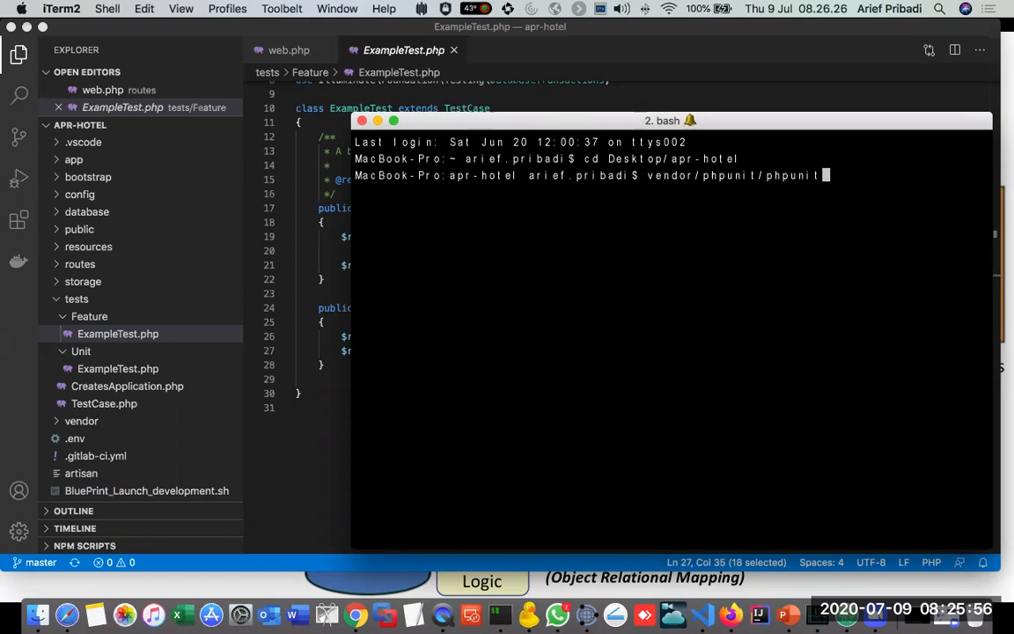
key(Return)
key(Up)
text(/phpunit)
key(Return)
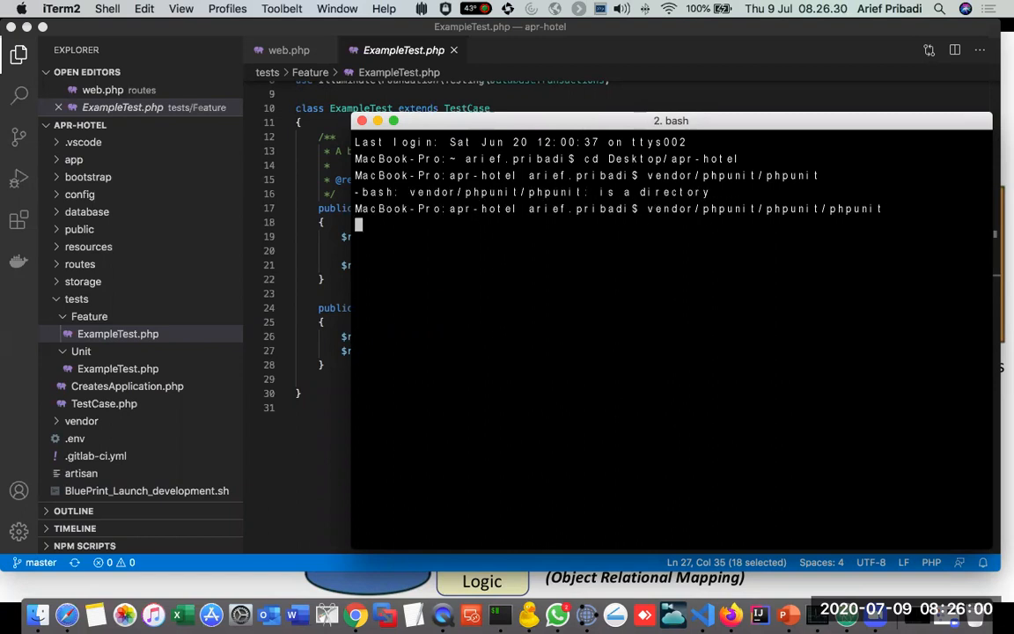
Step: Review the PHPUnit output, highlighting the summary's test and failure counts and the expected versus received status codes
drag(539, 128, 550, 66)
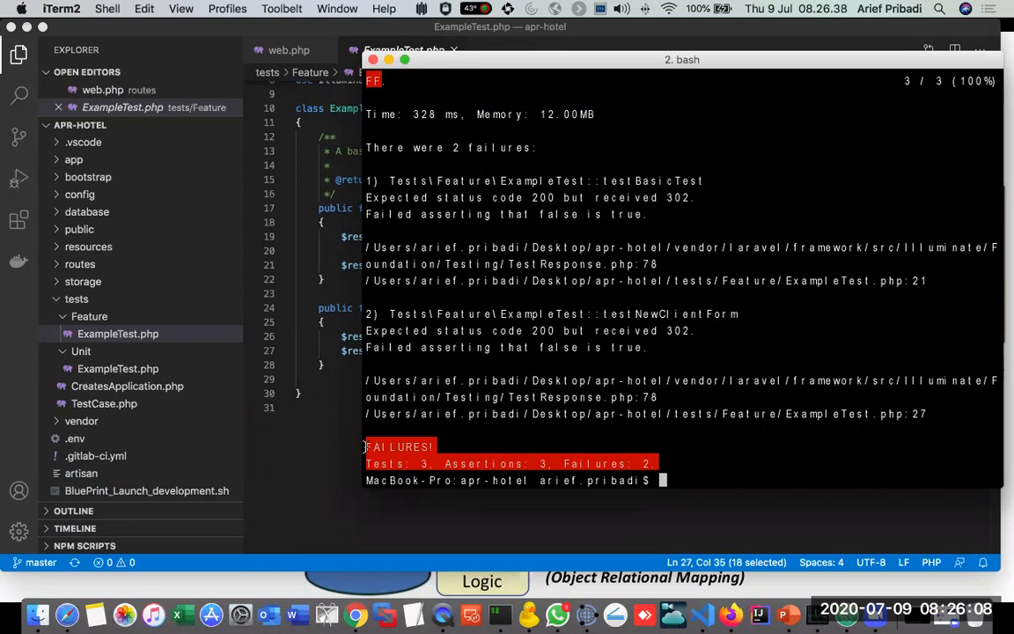
drag(368, 446, 666, 464)
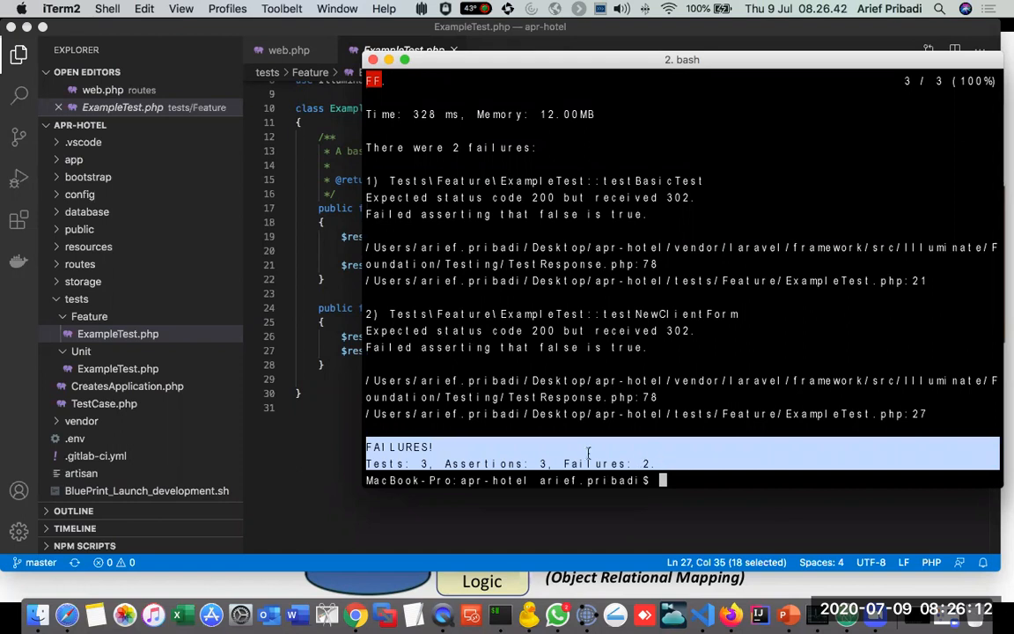
click(421, 466)
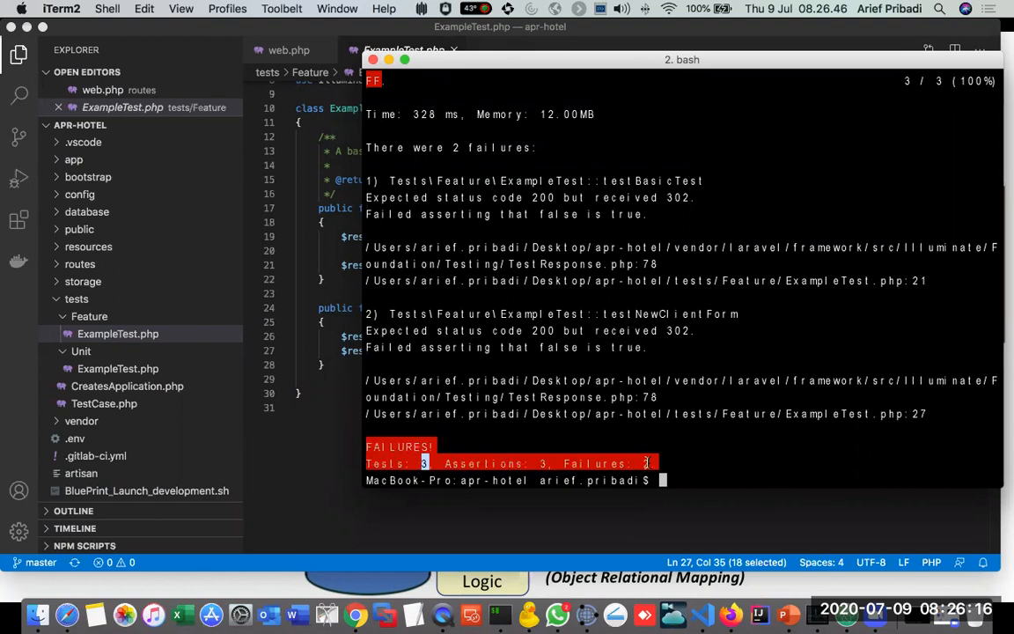
double_click(643, 463)
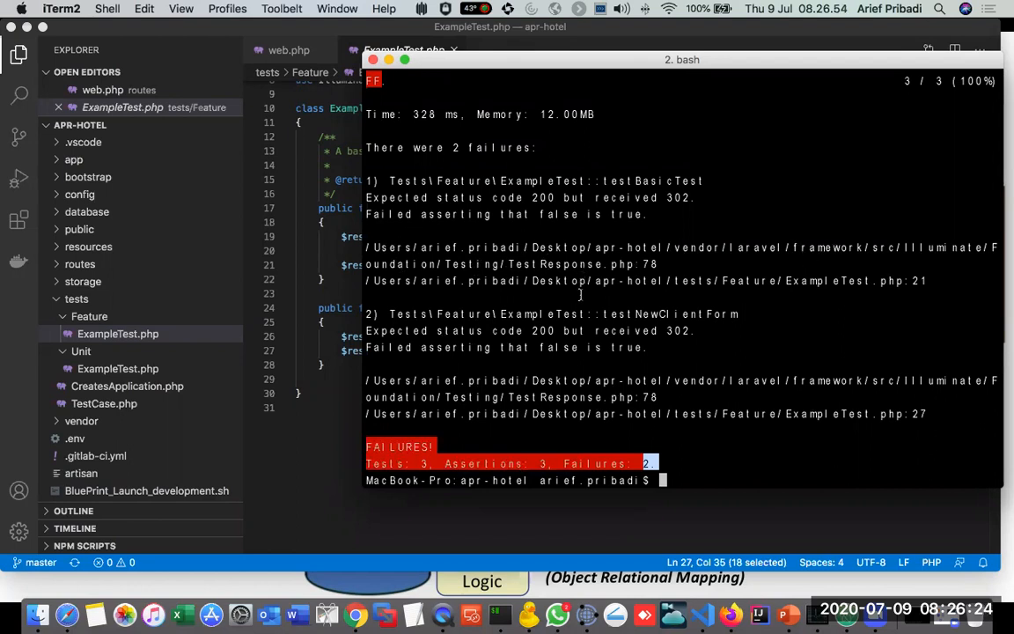
double_click(541, 330)
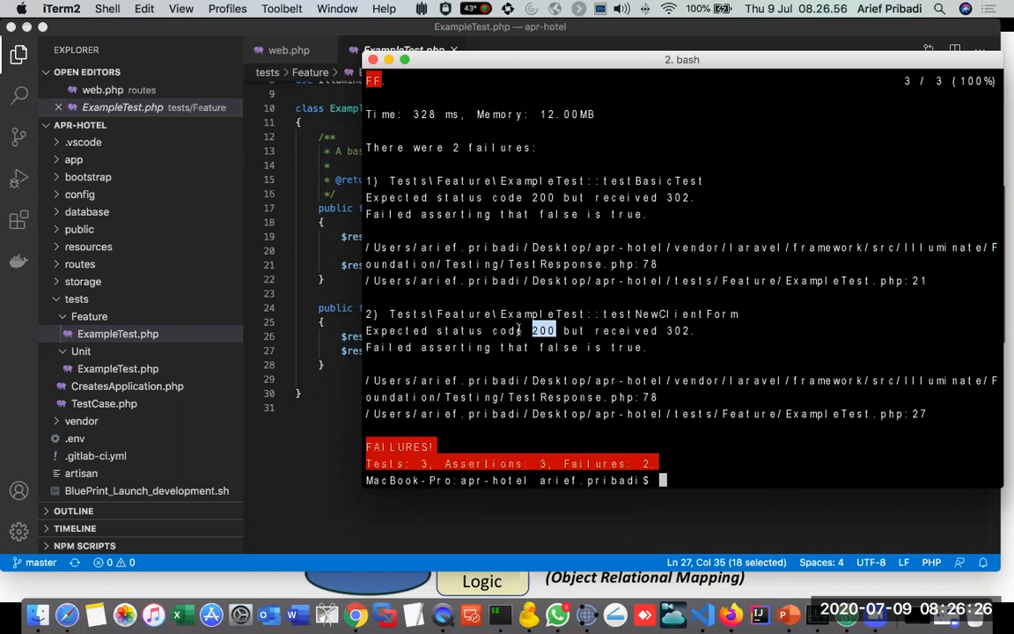
drag(528, 198, 704, 197)
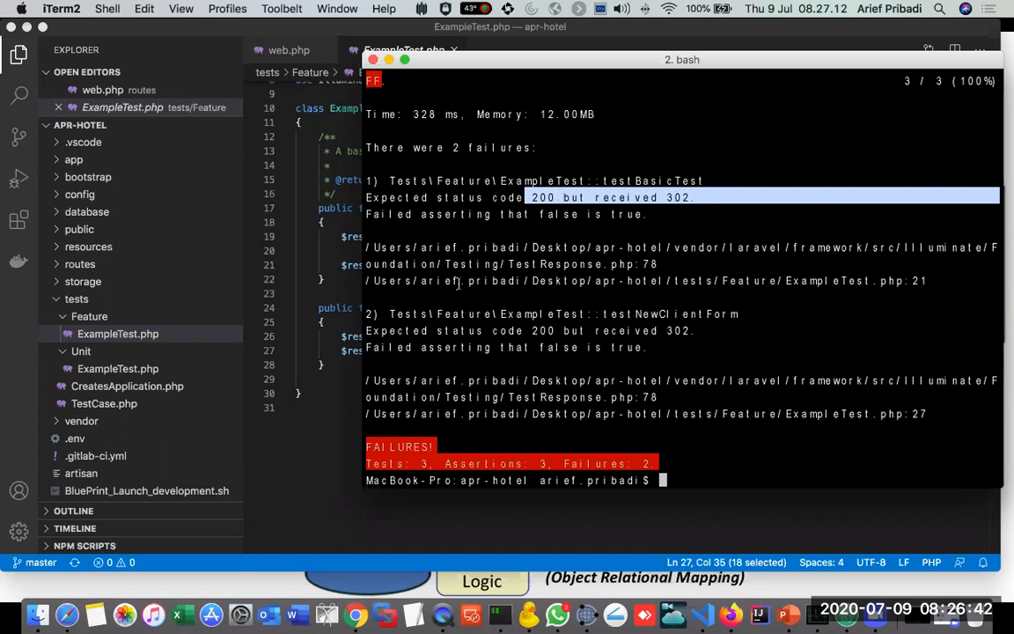
Step: Return to Visual Studio Code and set the assertStatus value in testBasicTest to 302
click(290, 283)
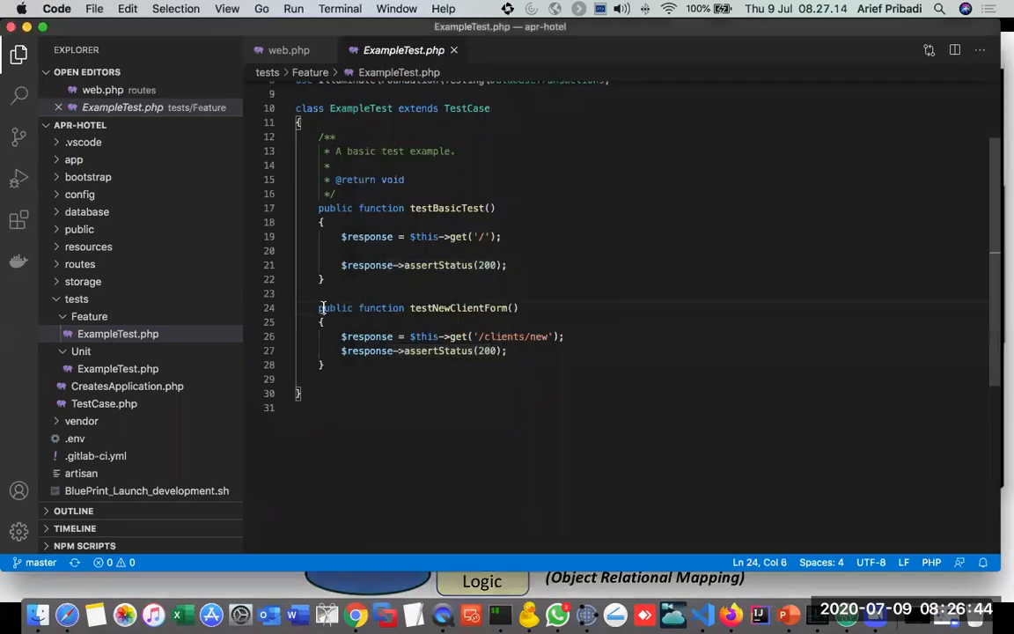
key(super+Tab)
key(super+Tab)
click(495, 265)
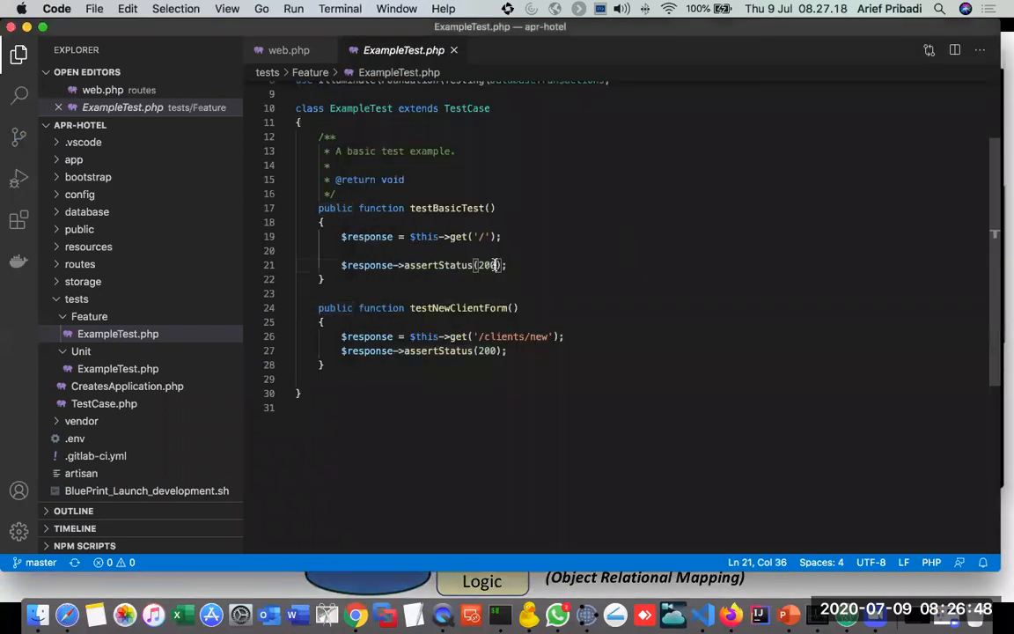
key(BackSpace)
key(BackSpace)
key(BackSpace)
text(302)
Step: Set the assertStatus value in testNewClientForm to 302 and save ExampleTest.php
click(496, 350)
key(BackSpace)
key(BackSpace)
key(BackSpace)
text(302)
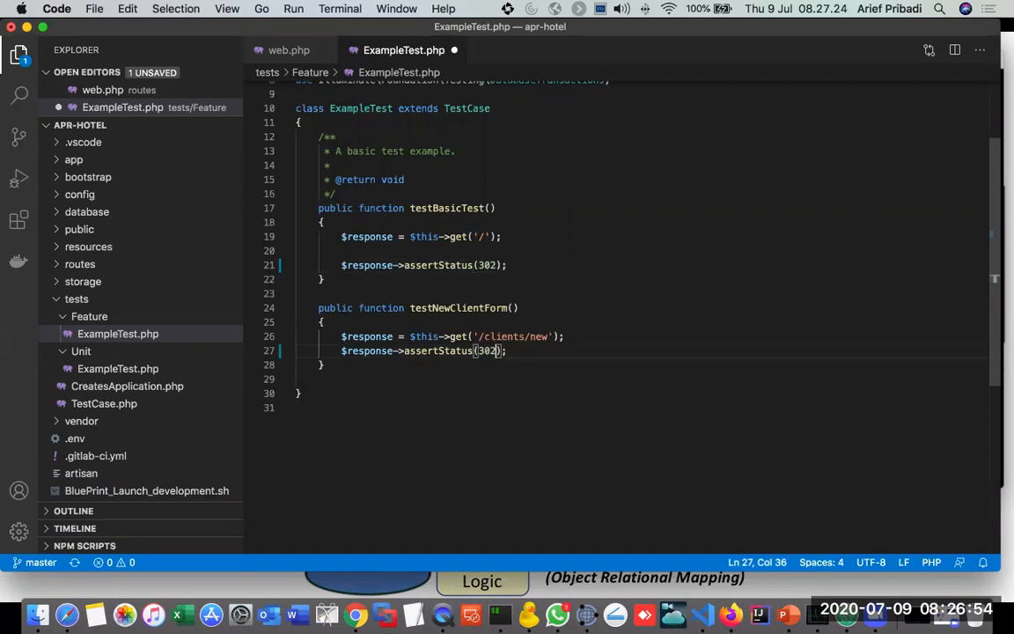
key(super+s)
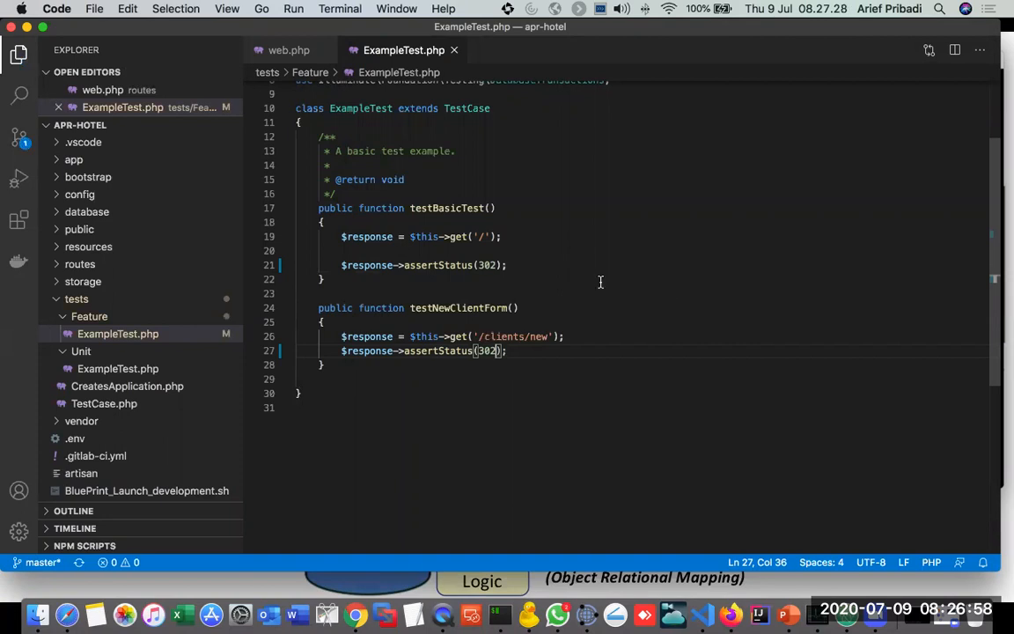
Step: Switch to iTerm, rerun vendor/phpunit/phpunit/phpunit, and highlight the result line
key(super+Tab)
key(Up)
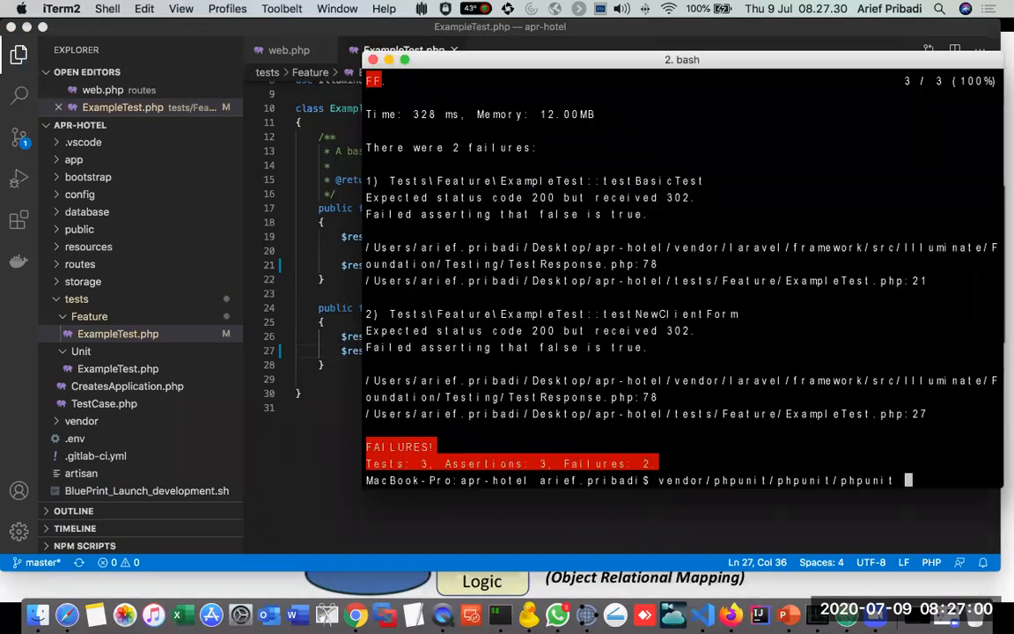
key(Return)
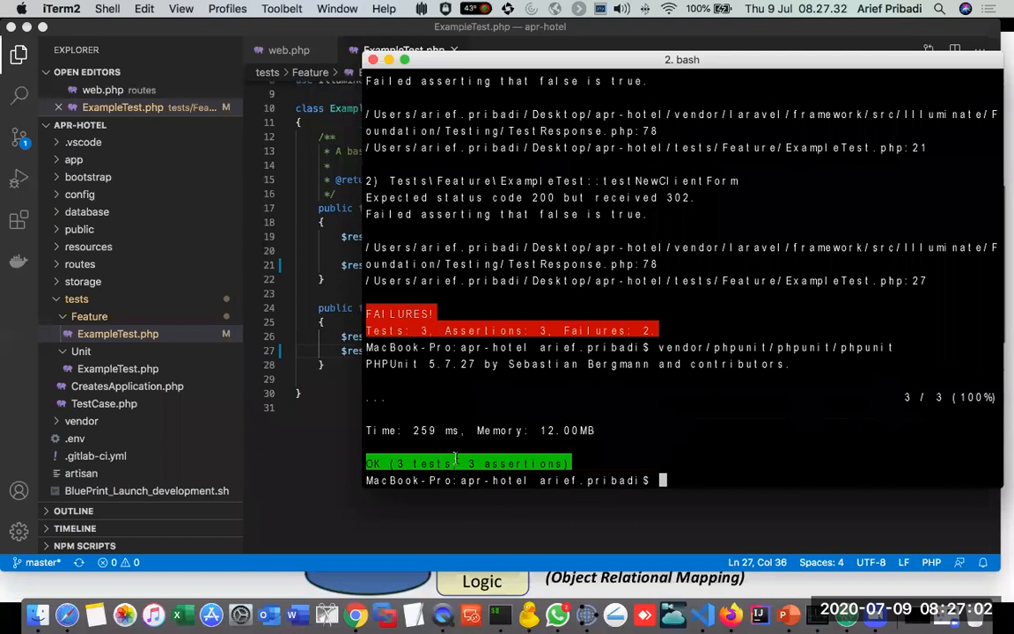
drag(368, 463, 553, 463)
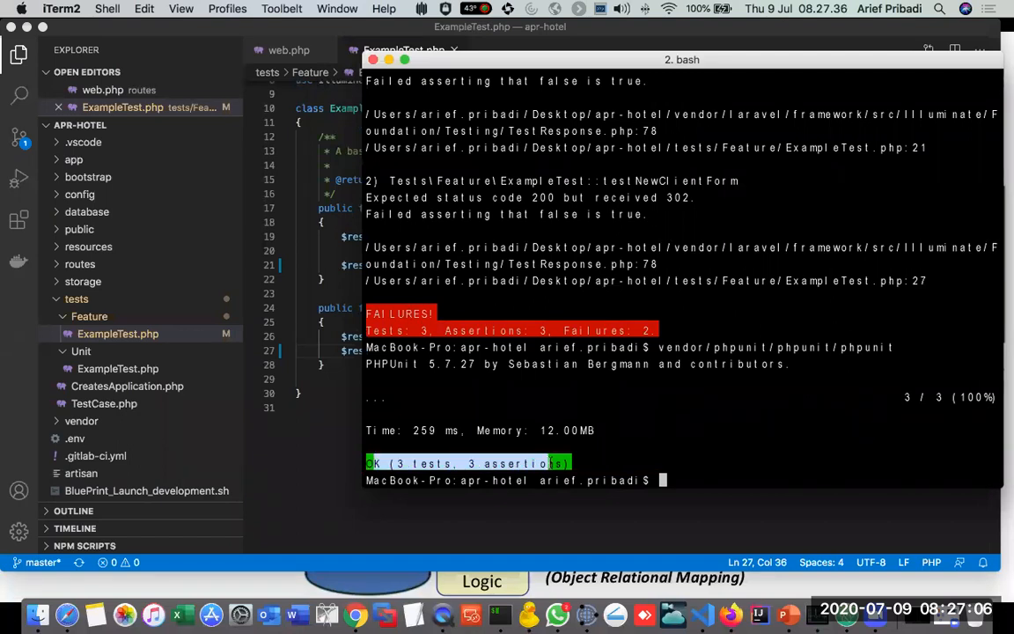
Step: Switch to the PowerPoint slideshow and advance from the MVC slide to the CICD Demo with Nutanix Calm, S3 and Karbon slide
click(249, 48)
key(super+Tab)
key(super+Tab)
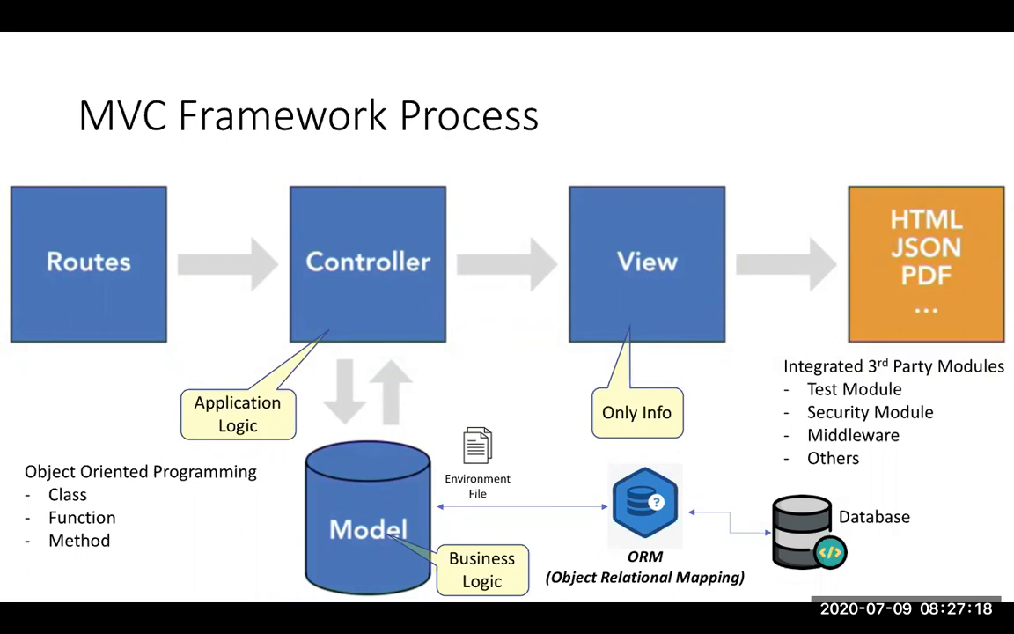
click(317, 209)
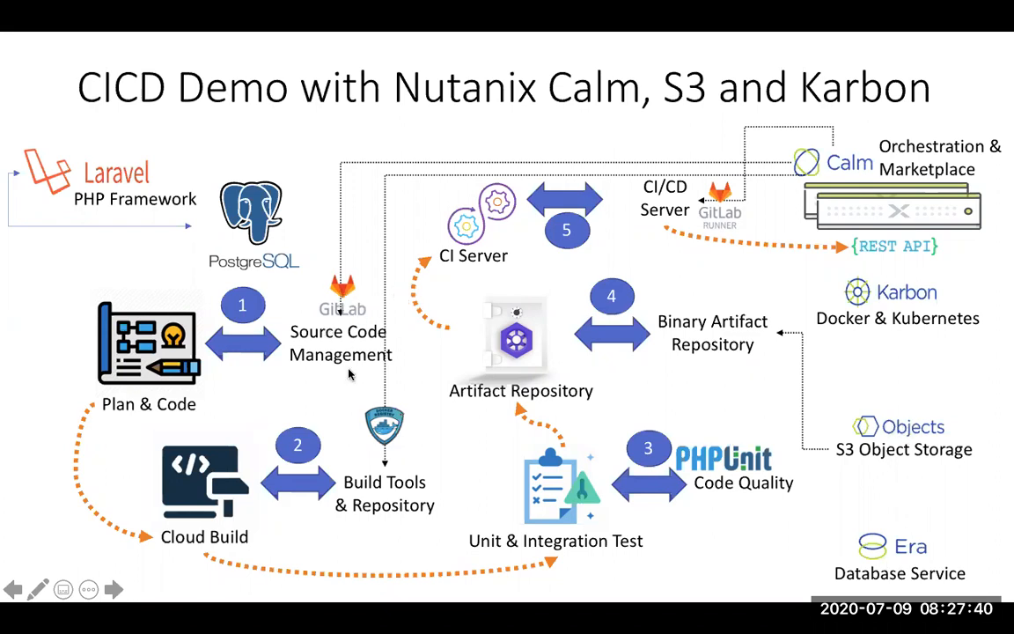
Step: Switch to Firefox and bring up its new tab page
key(super+Tab)
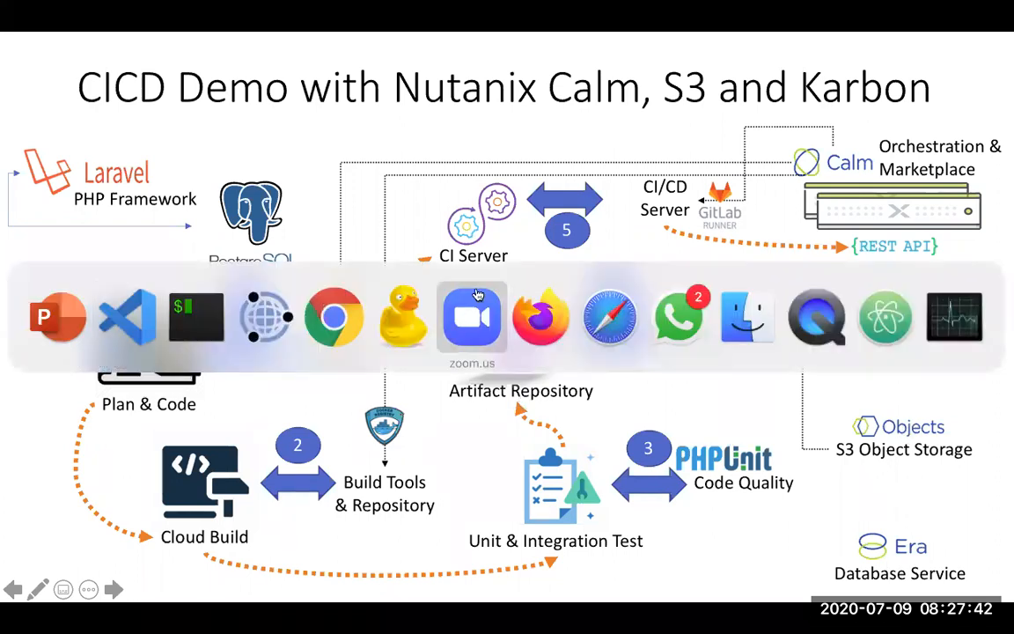
click(539, 317)
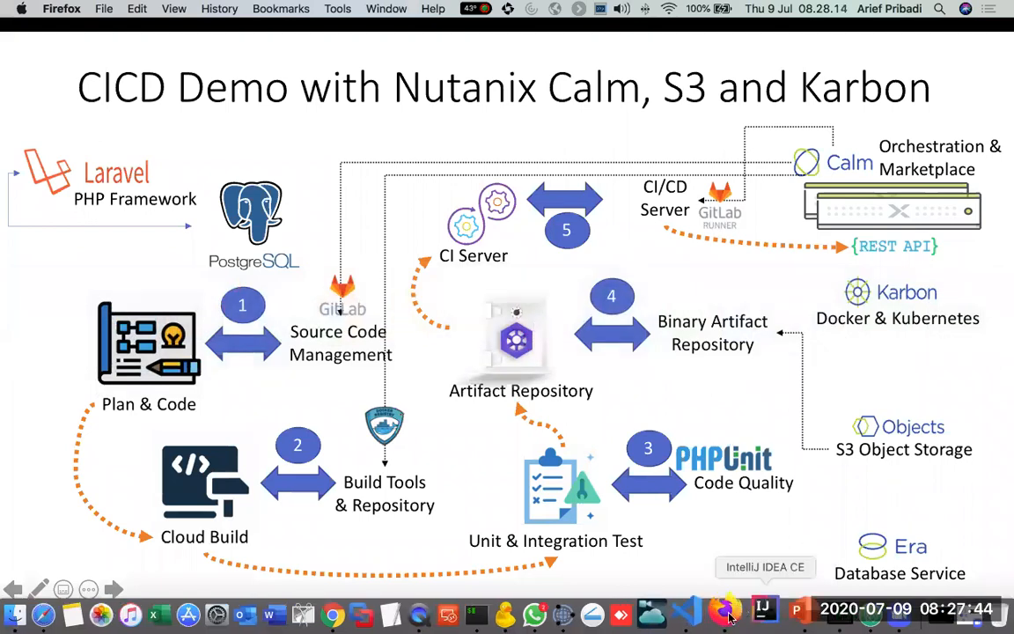
click(653, 605)
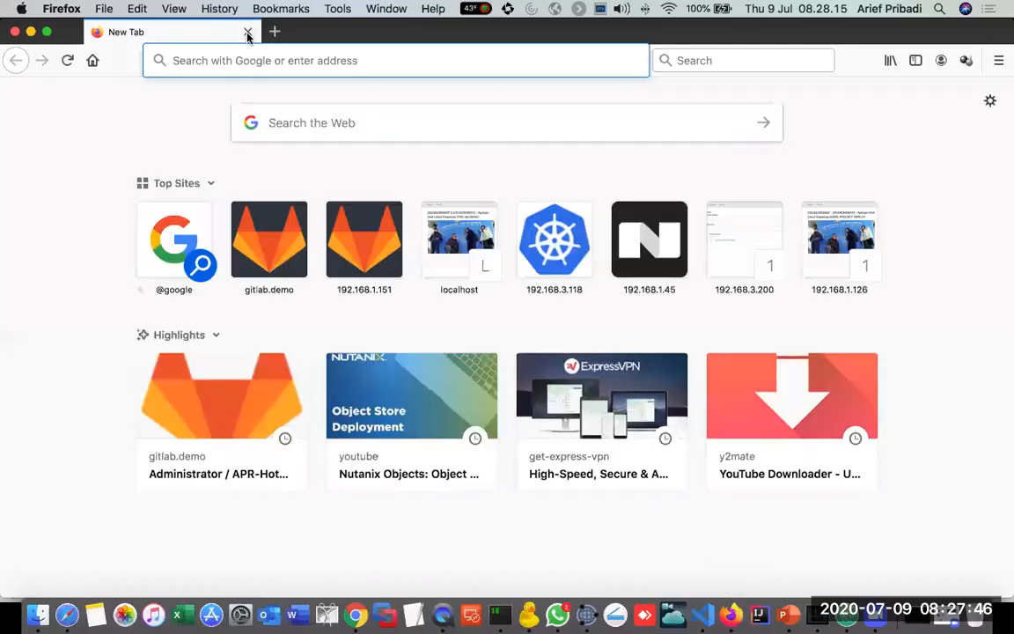
Step: Open the gitlab.demo site and go to the APR-Hotel project
click(265, 237)
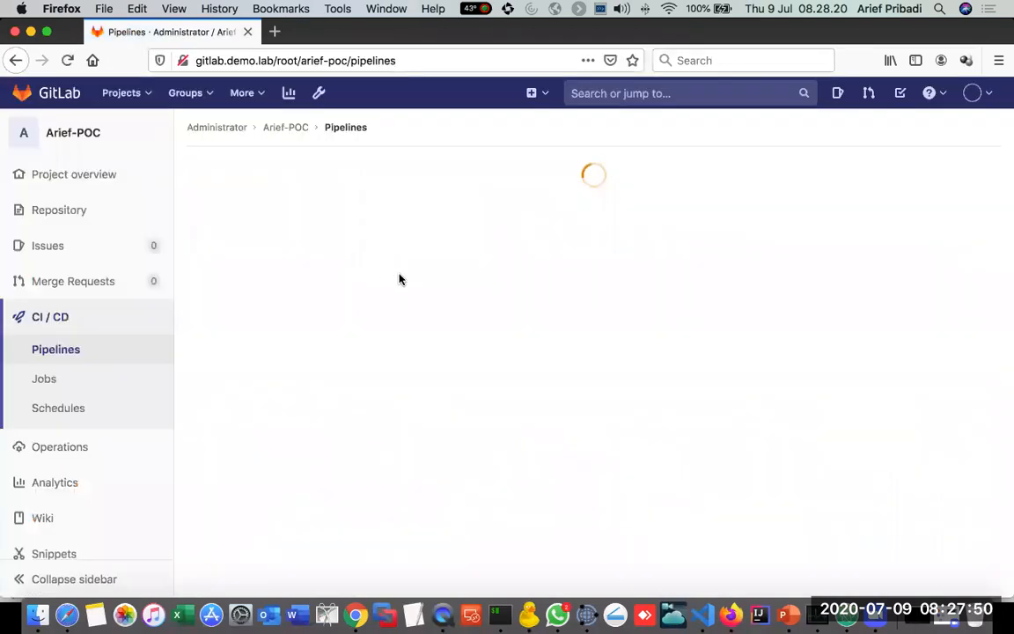
click(121, 93)
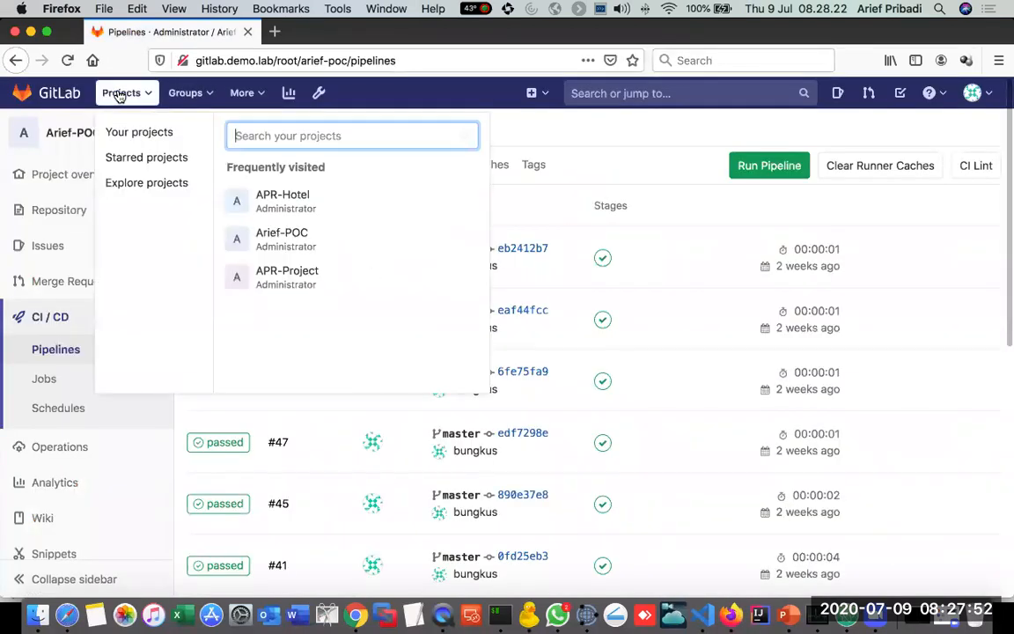
click(288, 208)
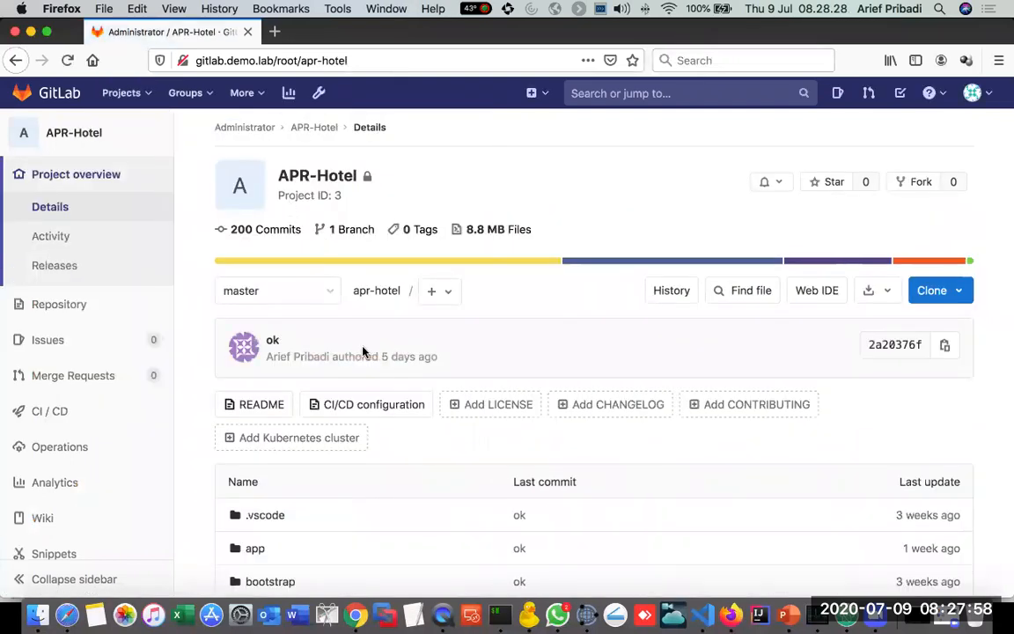
Step: Examine the APR-Hotel repository's file list in GitLab and compare it with the apr-hotel files in Visual Studio Code
scroll(434, 481, down, 4)
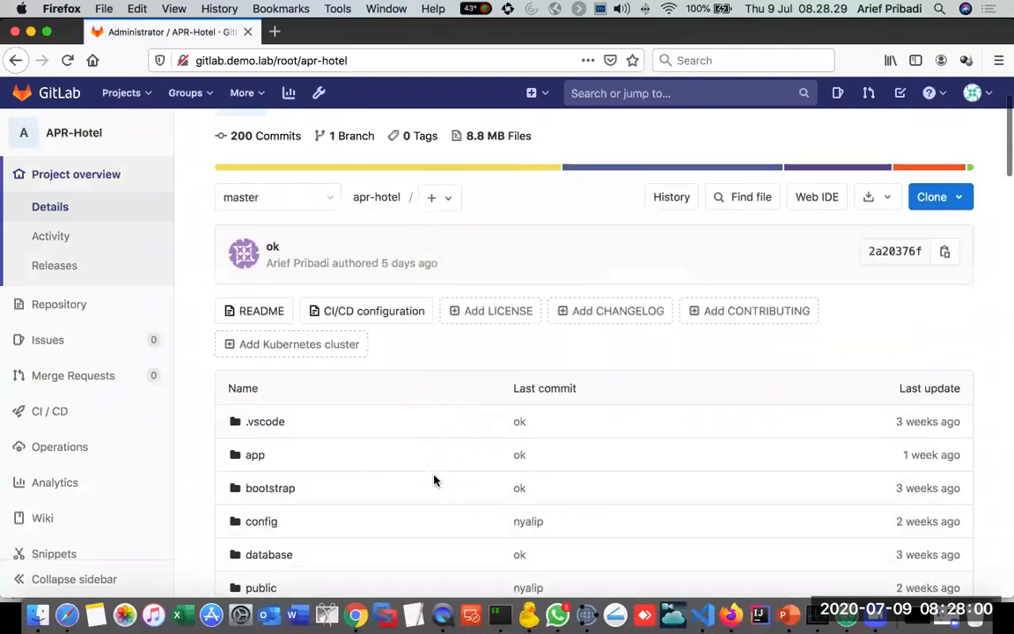
scroll(434, 480, up, 5)
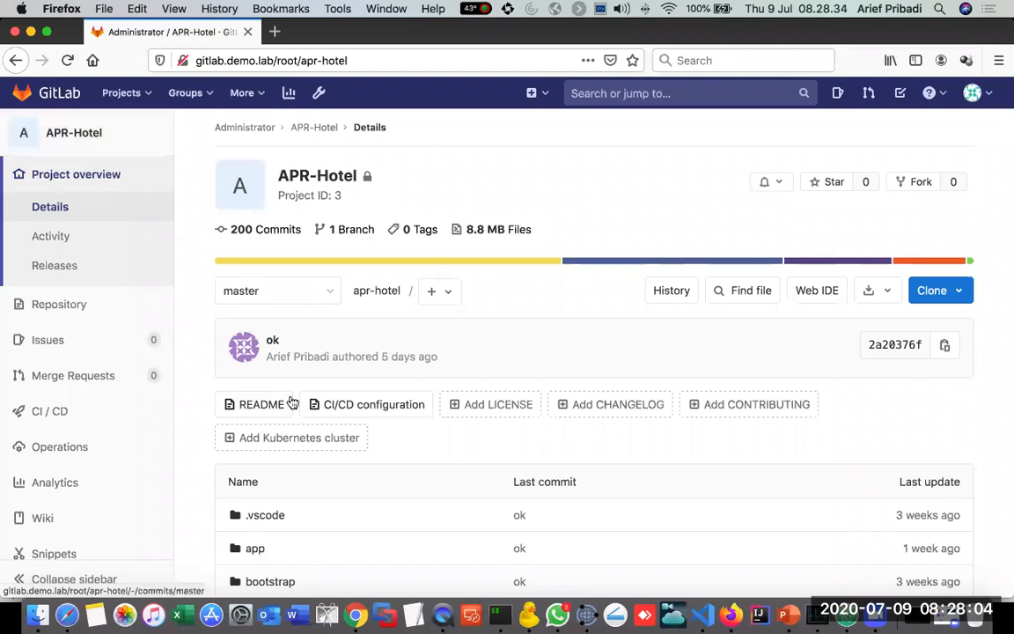
scroll(292, 403, down, 6)
scroll(292, 403, down, 17)
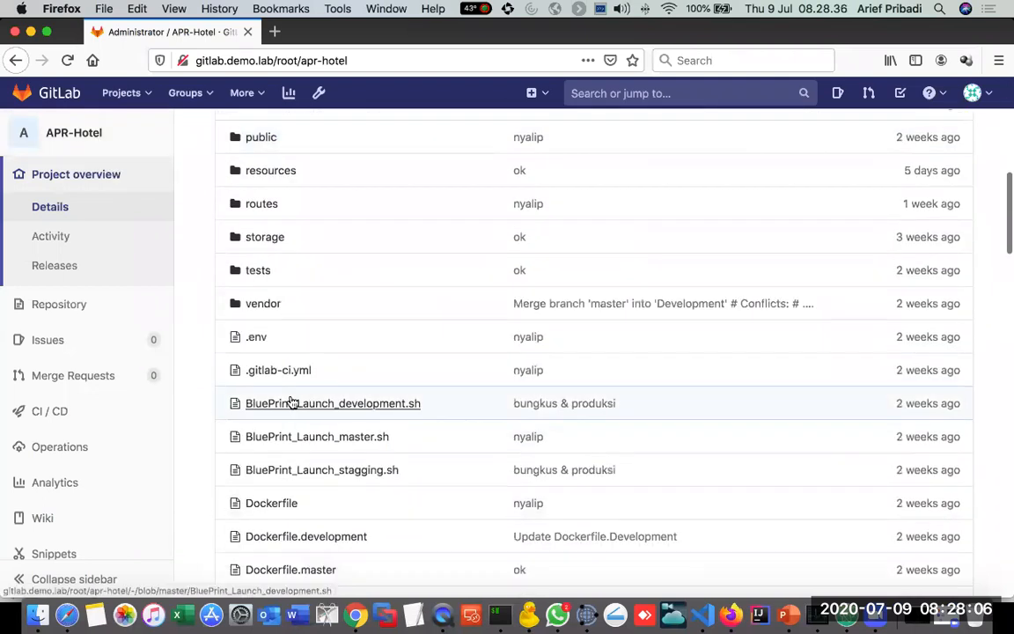
scroll(292, 402, down, 5)
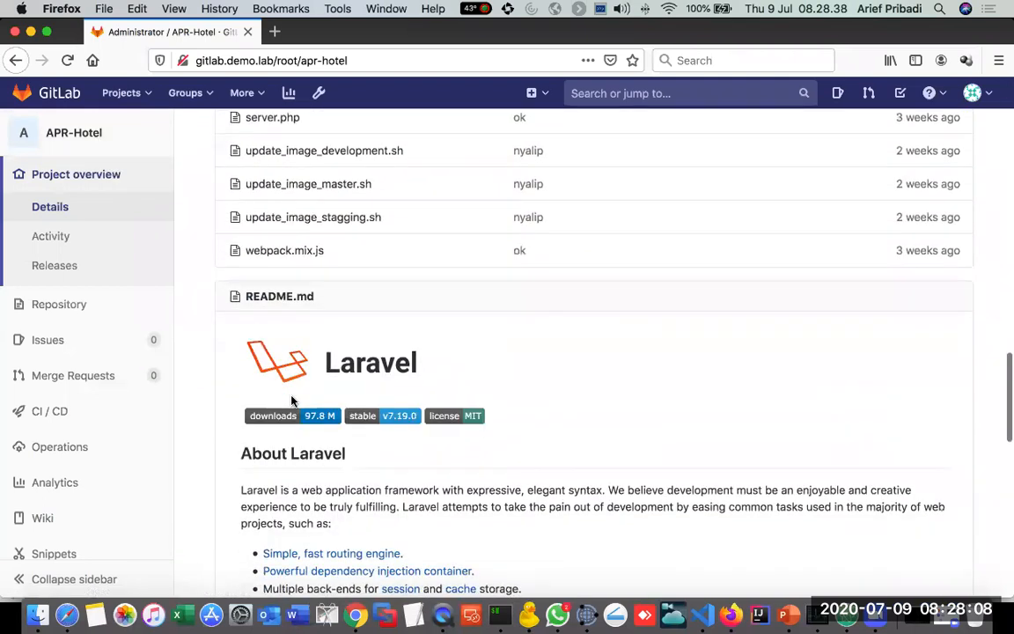
scroll(292, 402, up, 2)
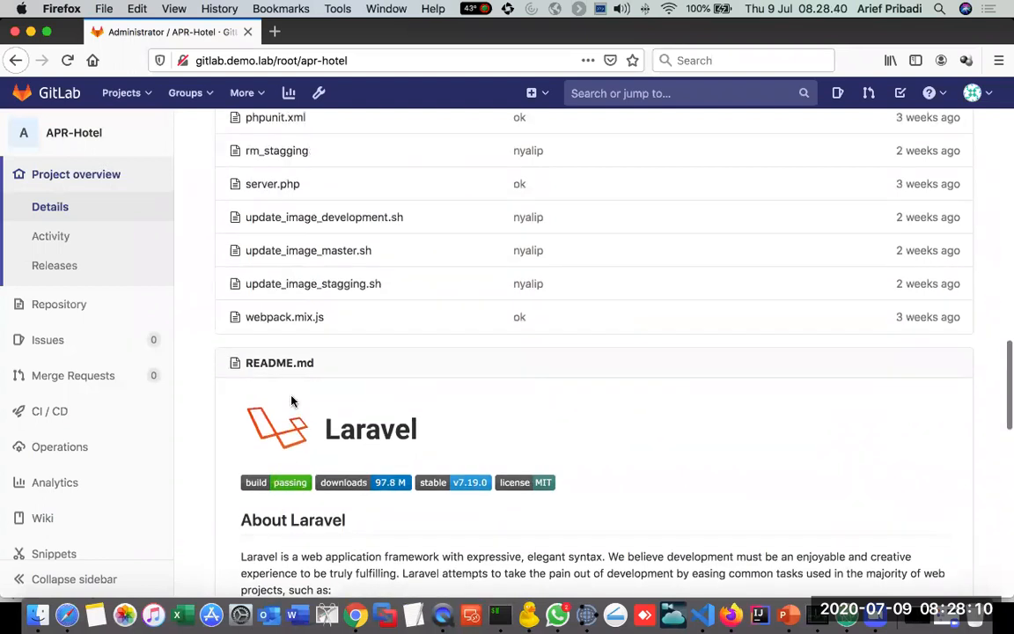
key(super+Tab)
key(super+Tab)
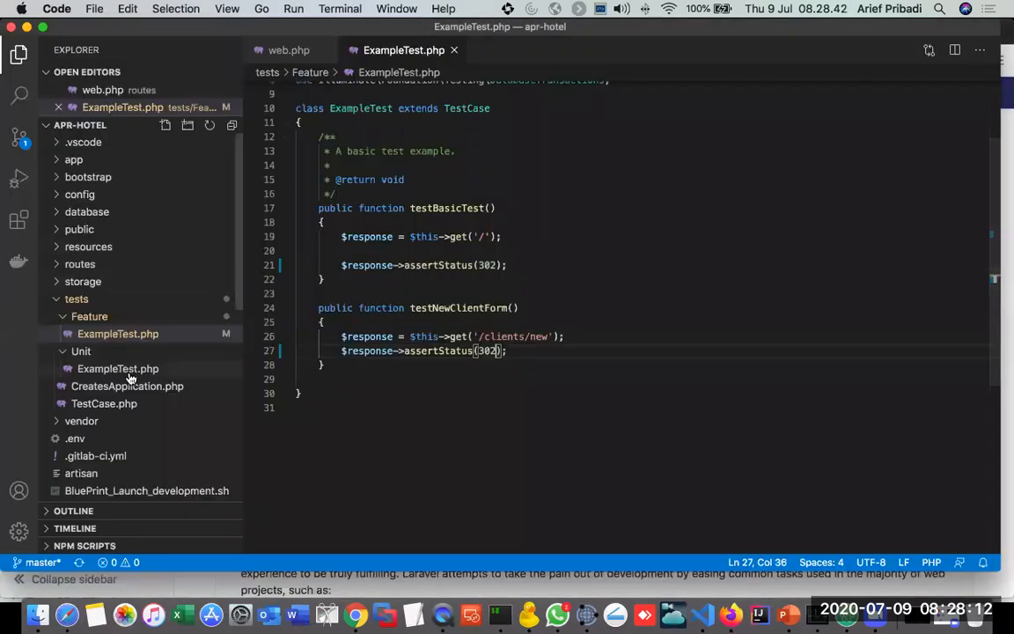
scroll(129, 378, down, 8)
scroll(129, 378, up, 10)
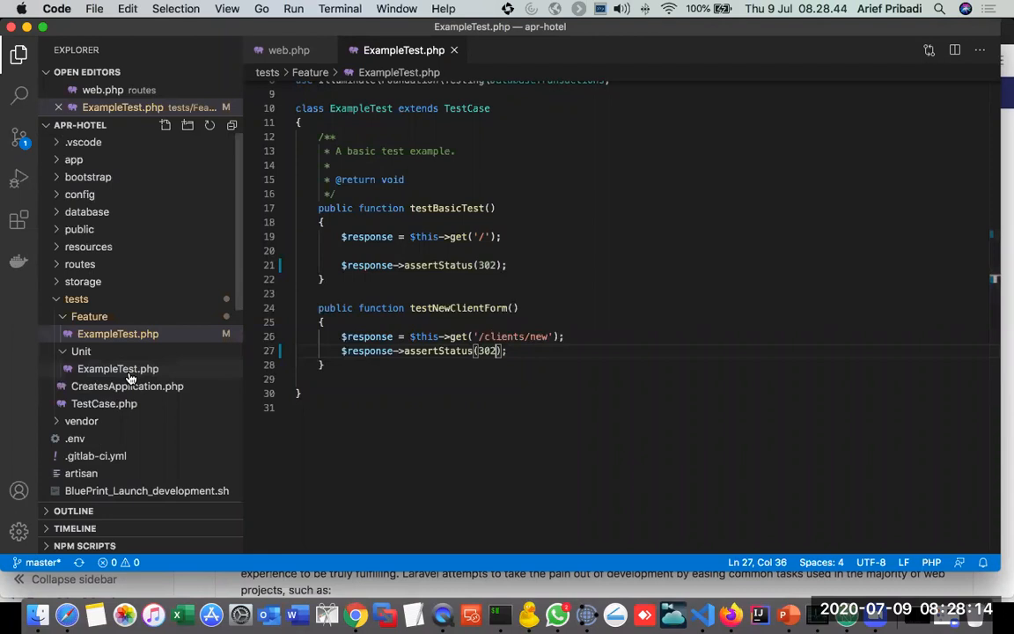
key(super+Tab)
scroll(423, 440, up, 15)
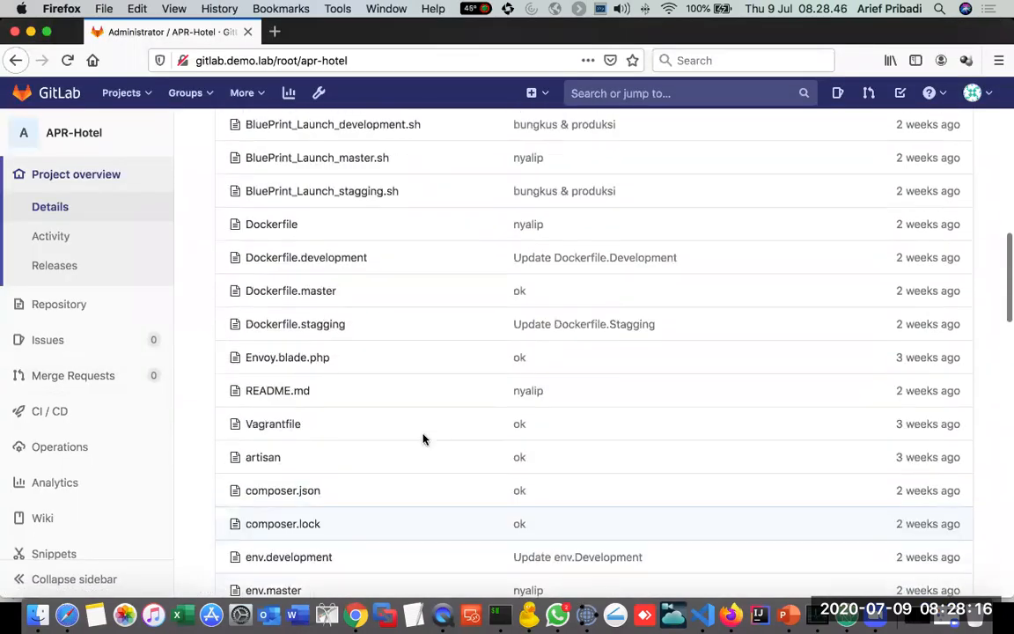
scroll(423, 440, up, 5)
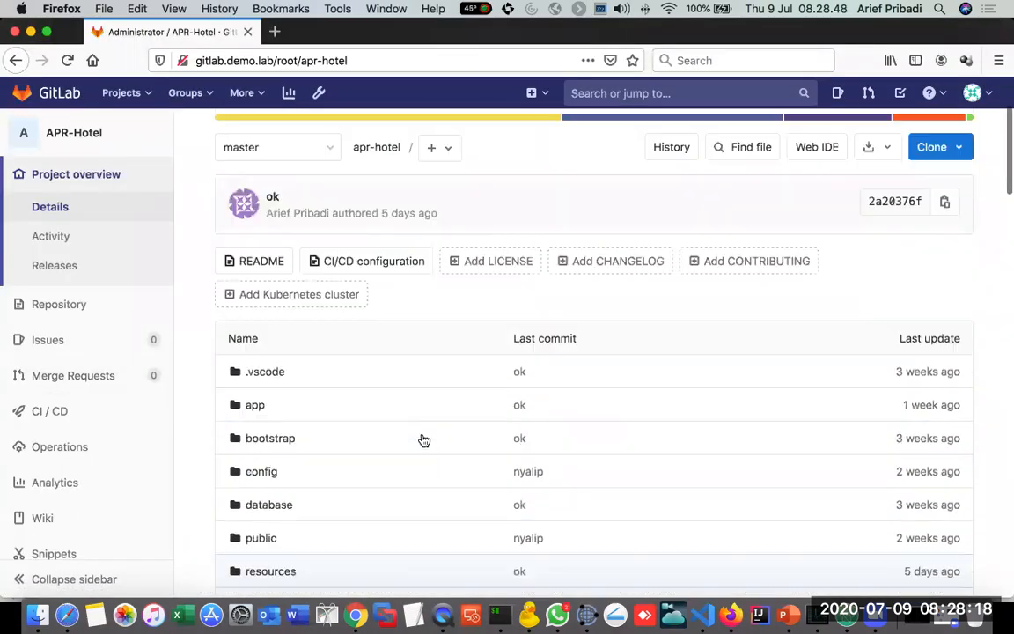
scroll(423, 439, down, 20)
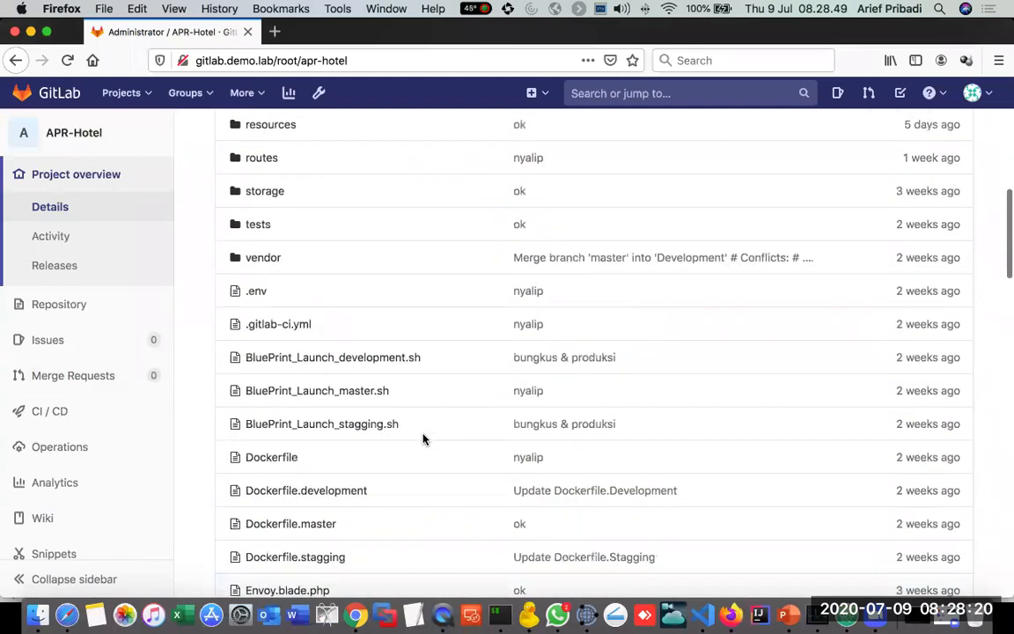
scroll(423, 440, up, 20)
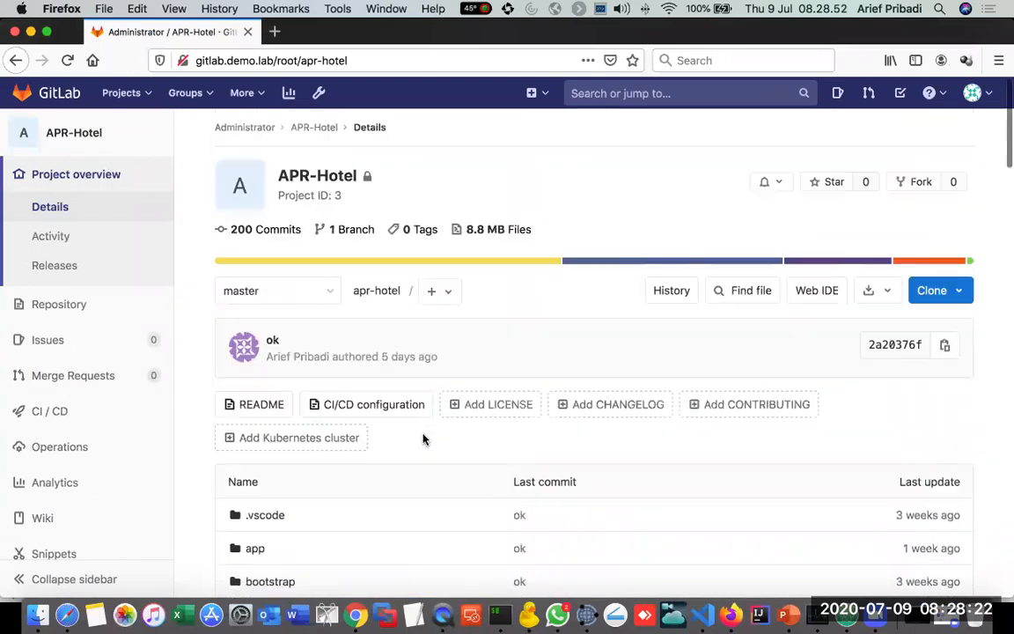
Step: Switch to Visual Studio Code, commit the ExampleTest.php change with the message "ok", and sync it to the remote master branch
key(super+Tab)
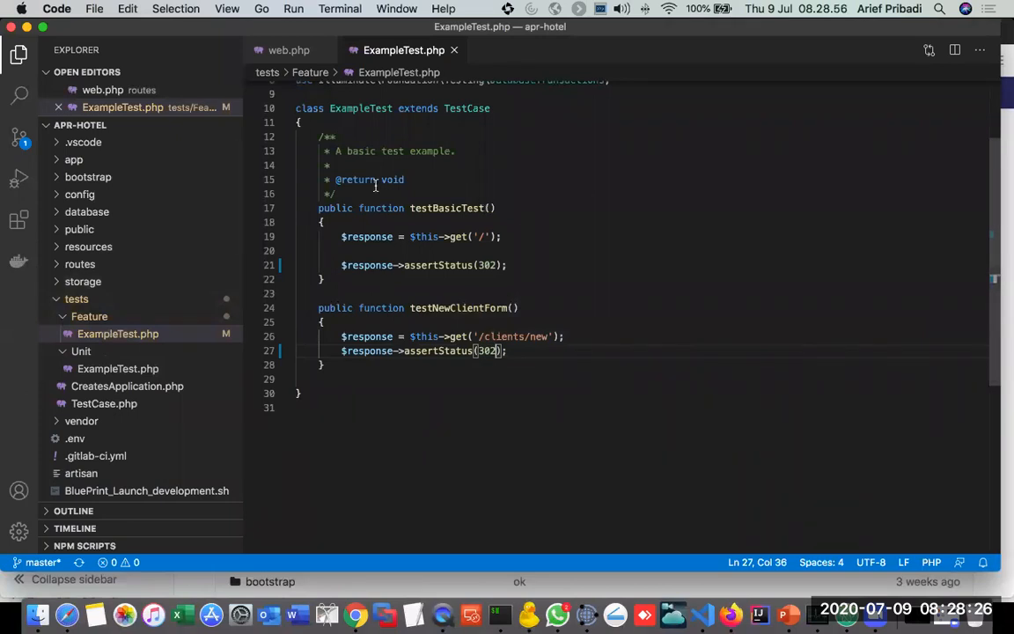
click(20, 139)
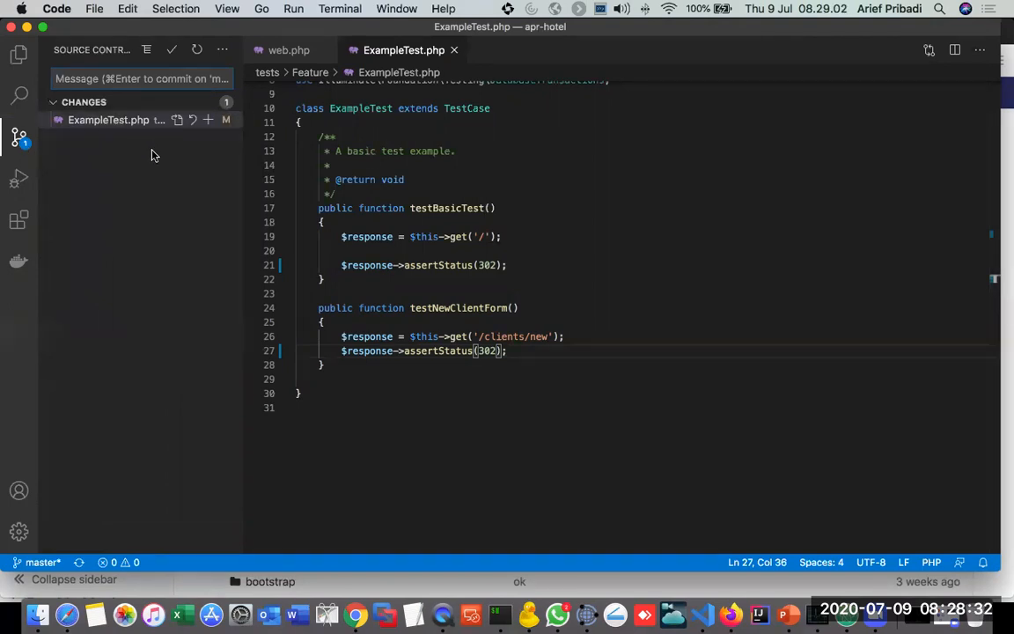
text(ok)
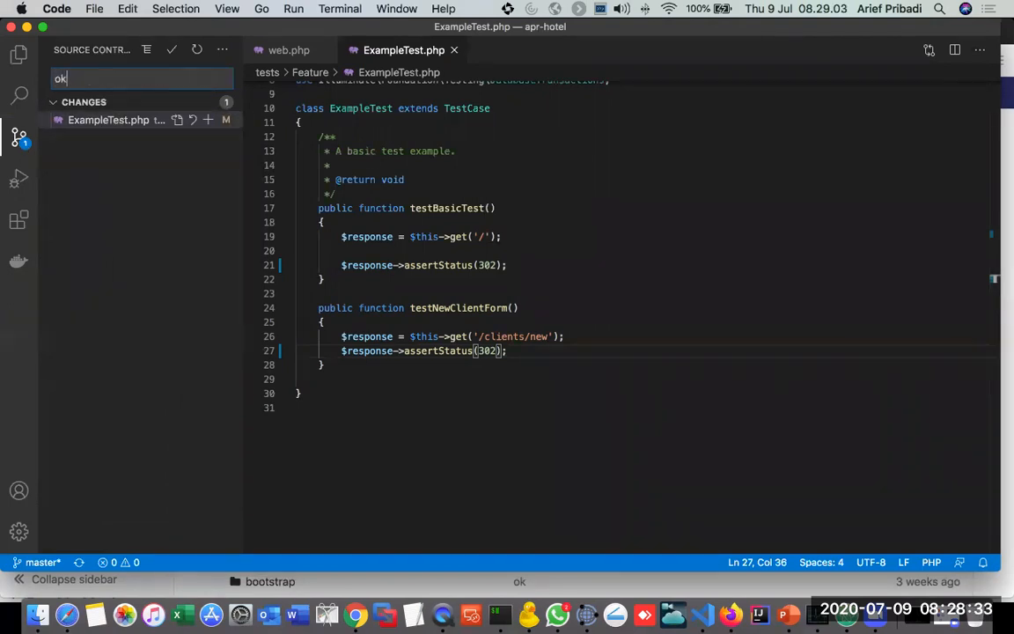
click(173, 53)
click(103, 562)
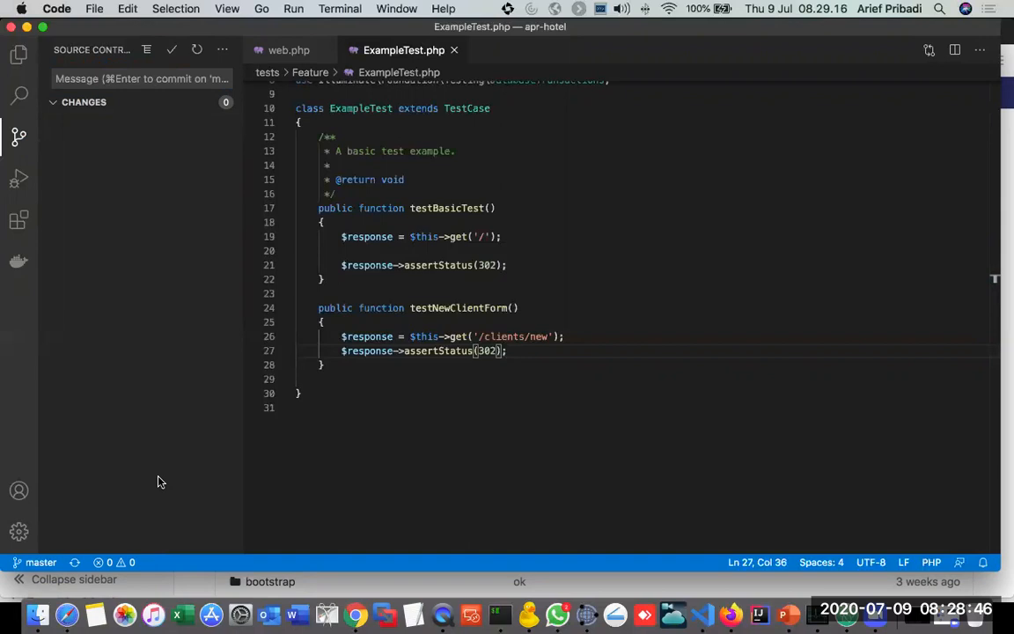
Step: Show the APR-Hotel project page in Firefox and return to the CICD Demo slide in PowerPoint
key(super+Tab)
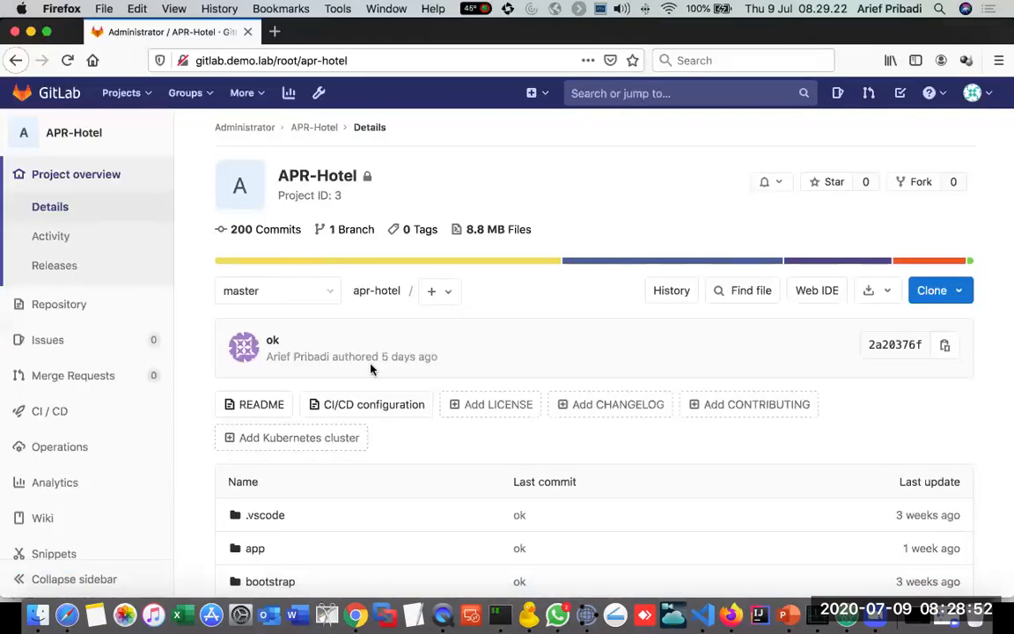
mouse_move(97, 309)
key(super+Tab)
key(super+Tab)
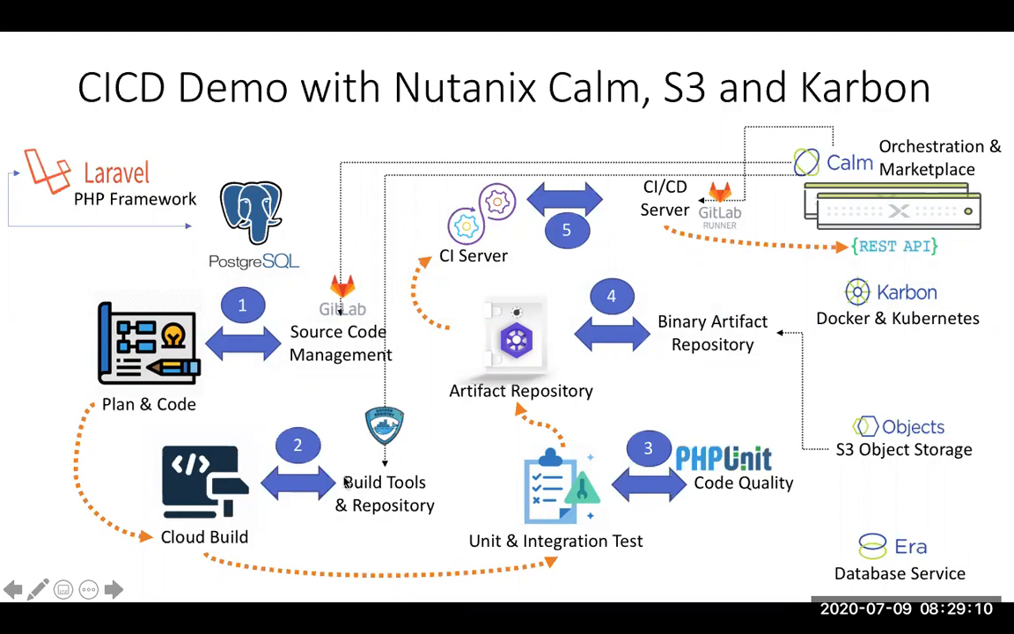
key(super+Tab)
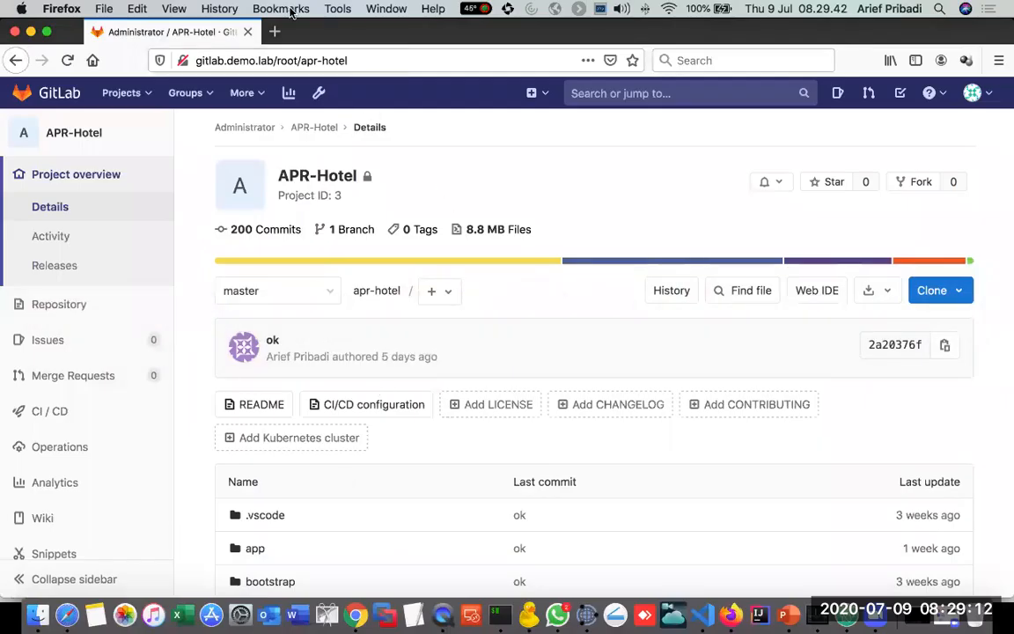
click(277, 29)
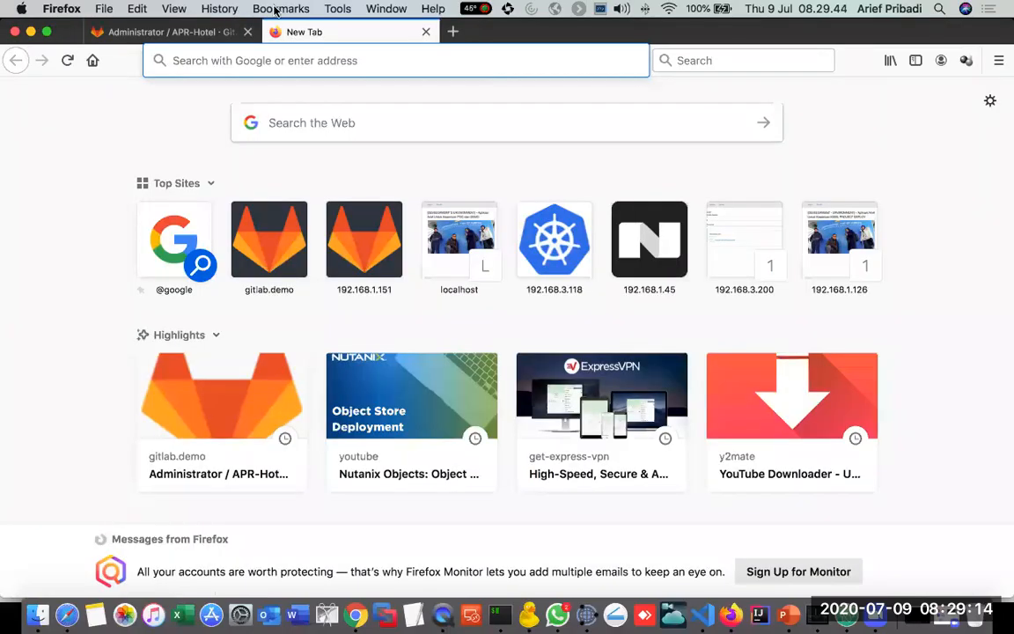
click(280, 9)
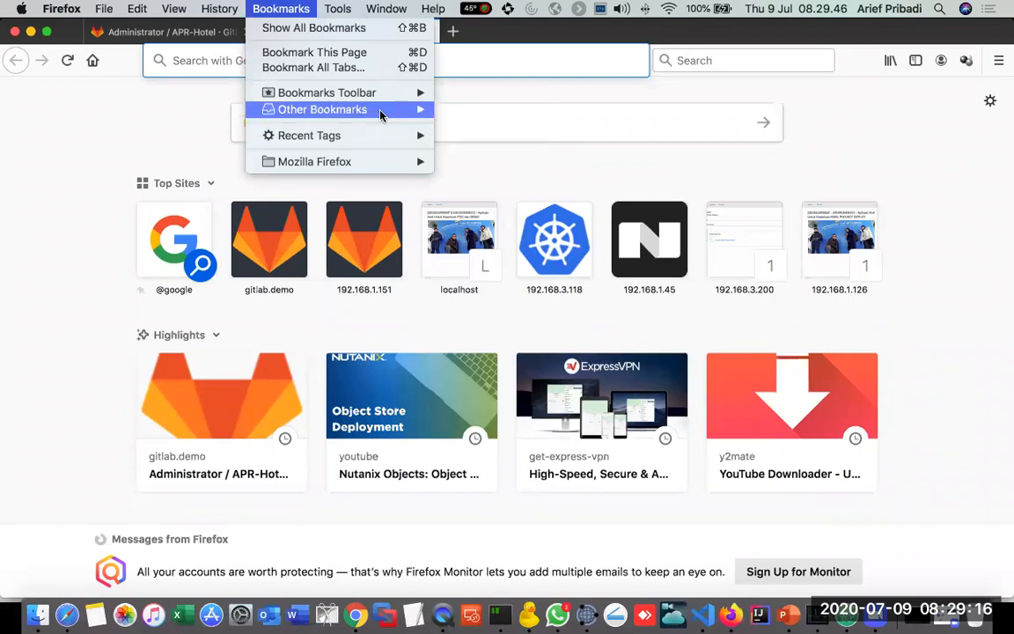
mouse_move(380, 110)
mouse_move(484, 112)
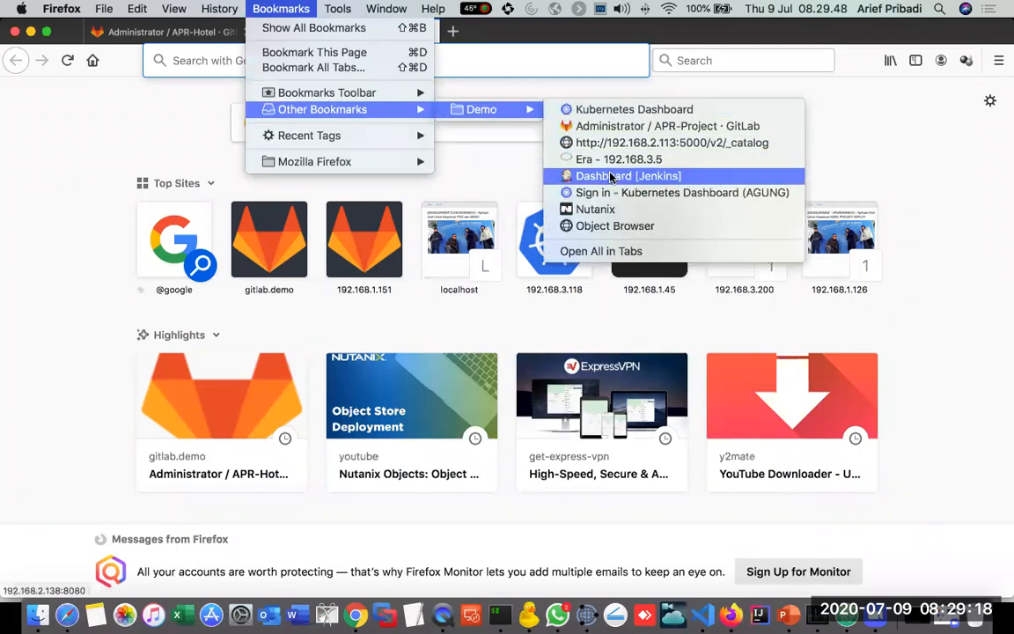
click(648, 146)
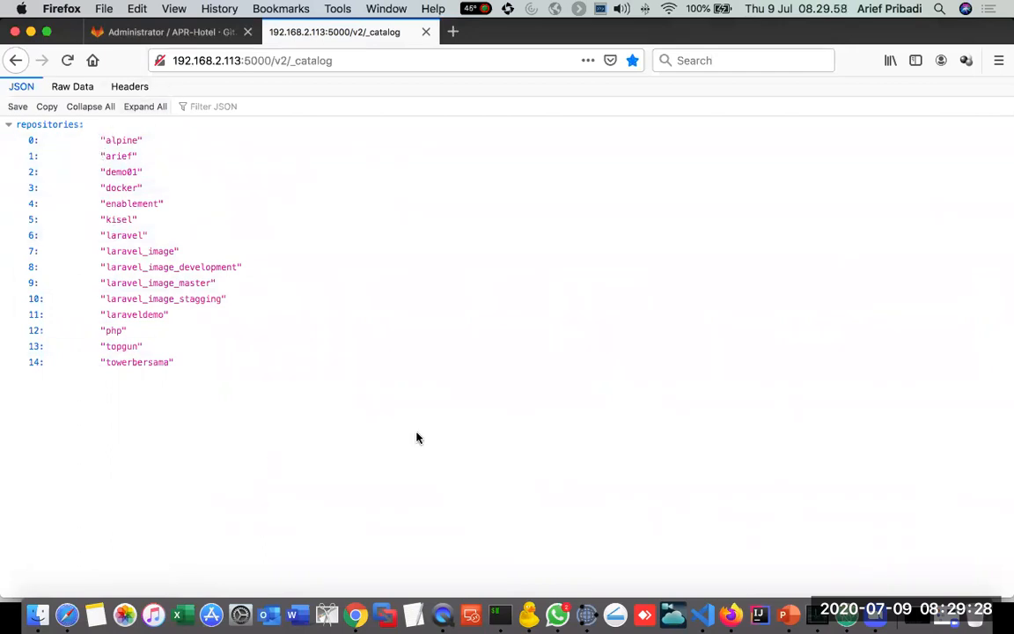
Step: Show the CICD Demo slide, view the /artifacts folder of Nutanix S3 Office in Cyberduck, and return to the slide in PowerPoint
key(super+Tab)
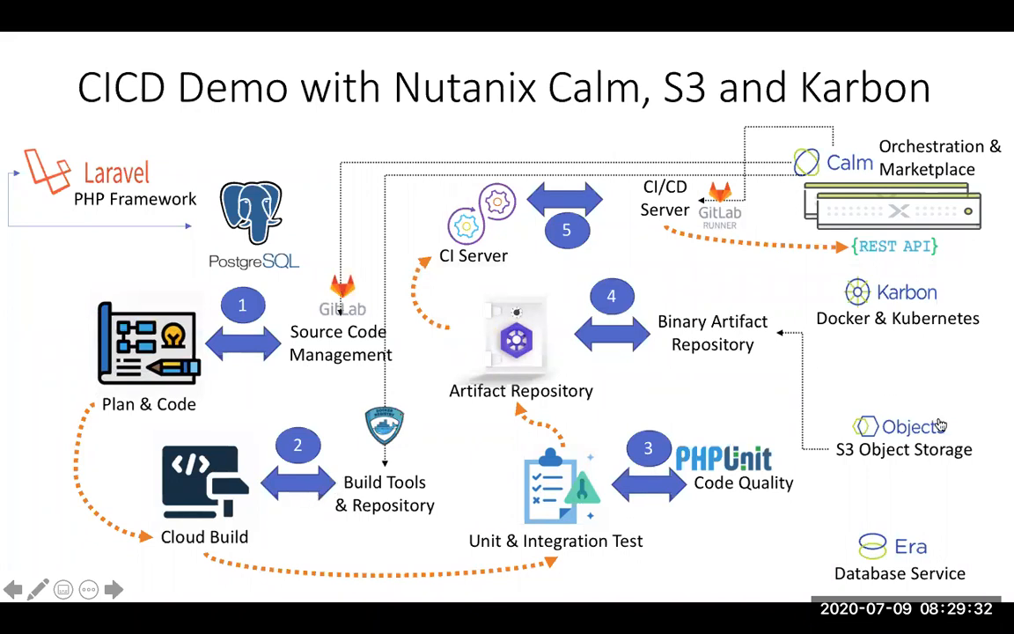
key(super+Tab)
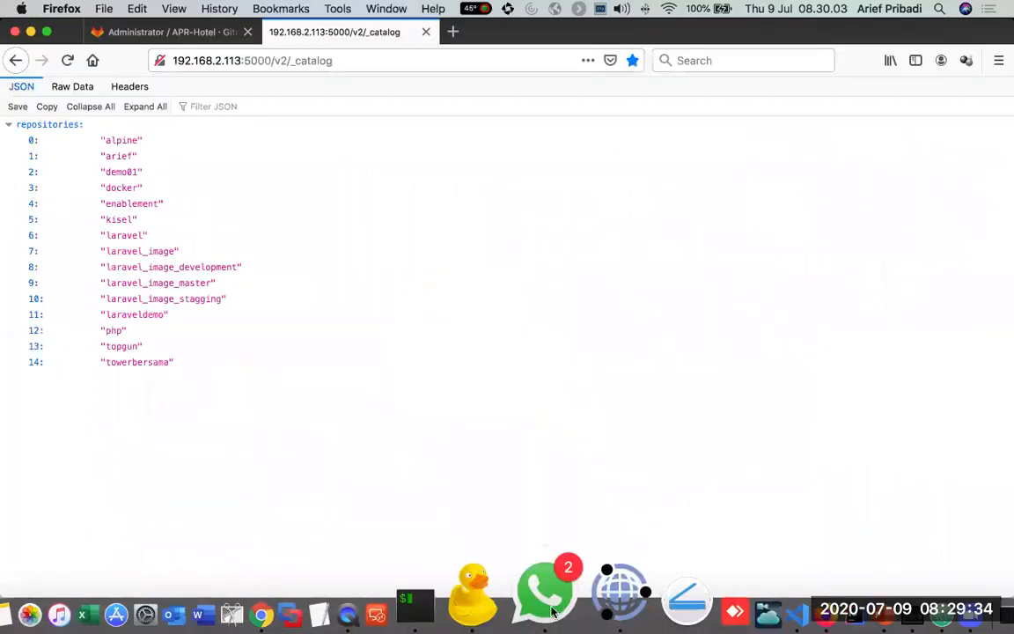
click(538, 580)
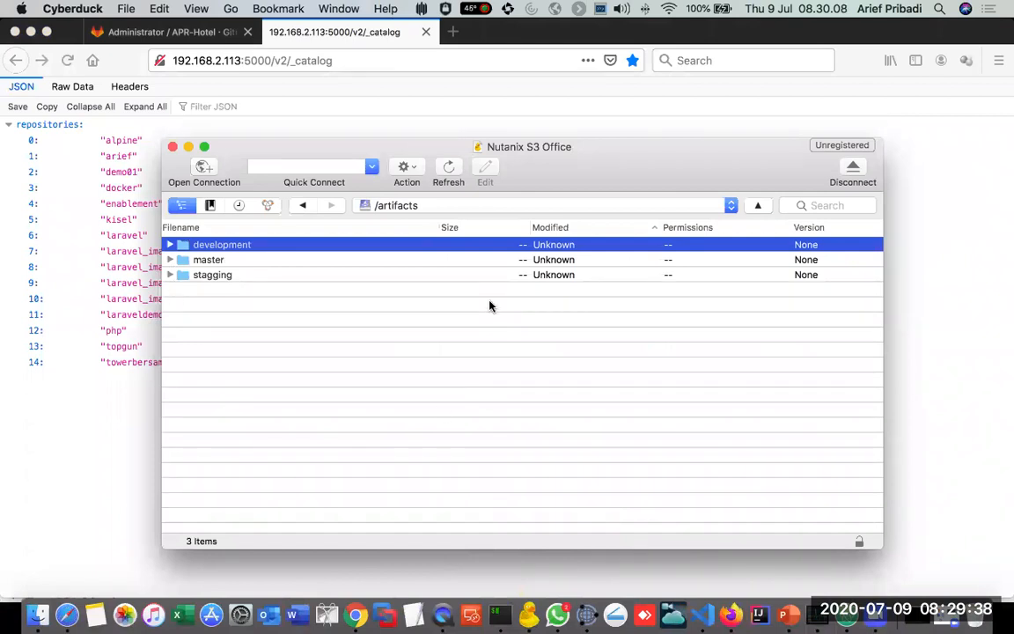
key(super+Tab)
key(super+Tab)
key(super+Tab)
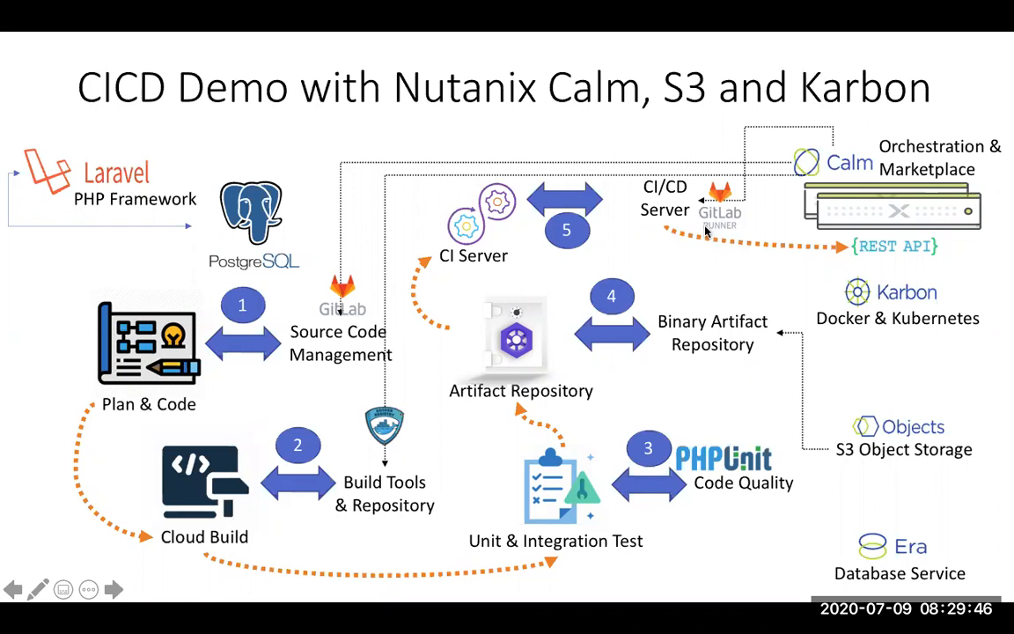
Step: Switch to Firefox, return to the GitLab APR-Hotel project, and open its CI / CD settings
key(super+Tab)
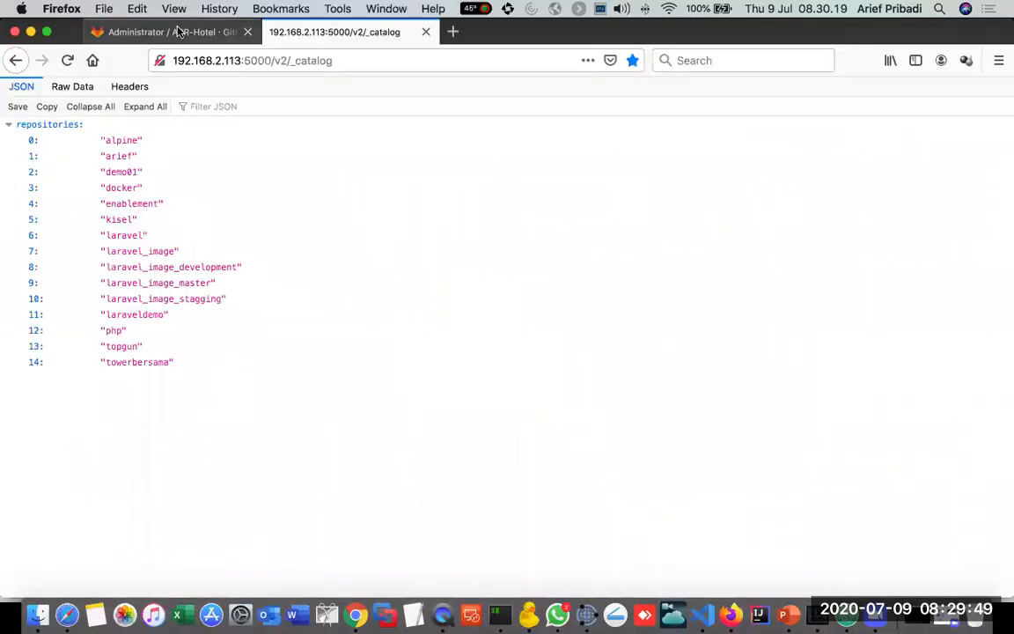
click(163, 30)
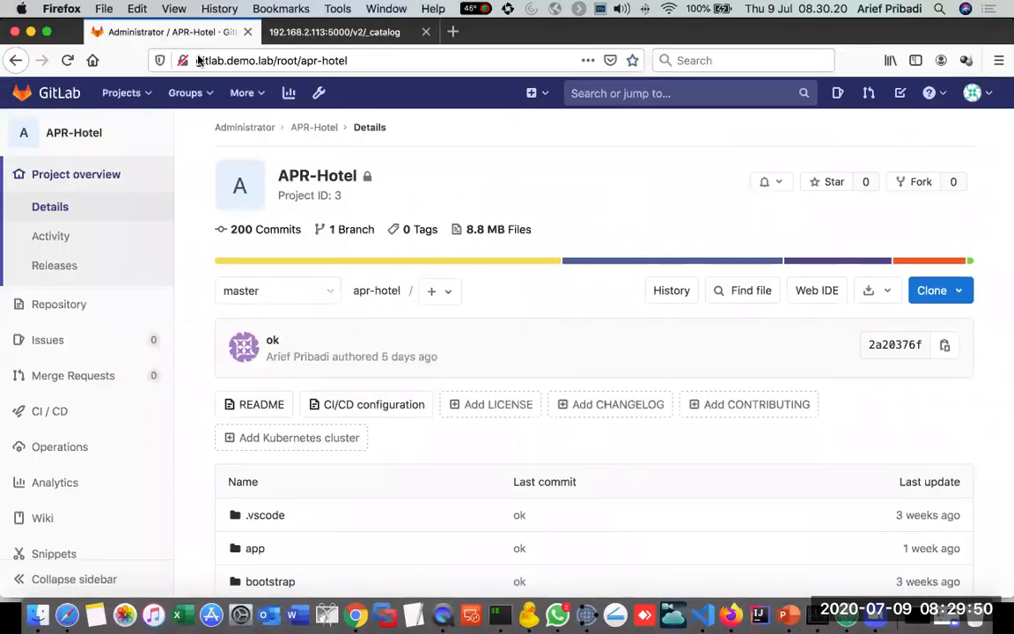
mouse_move(113, 328)
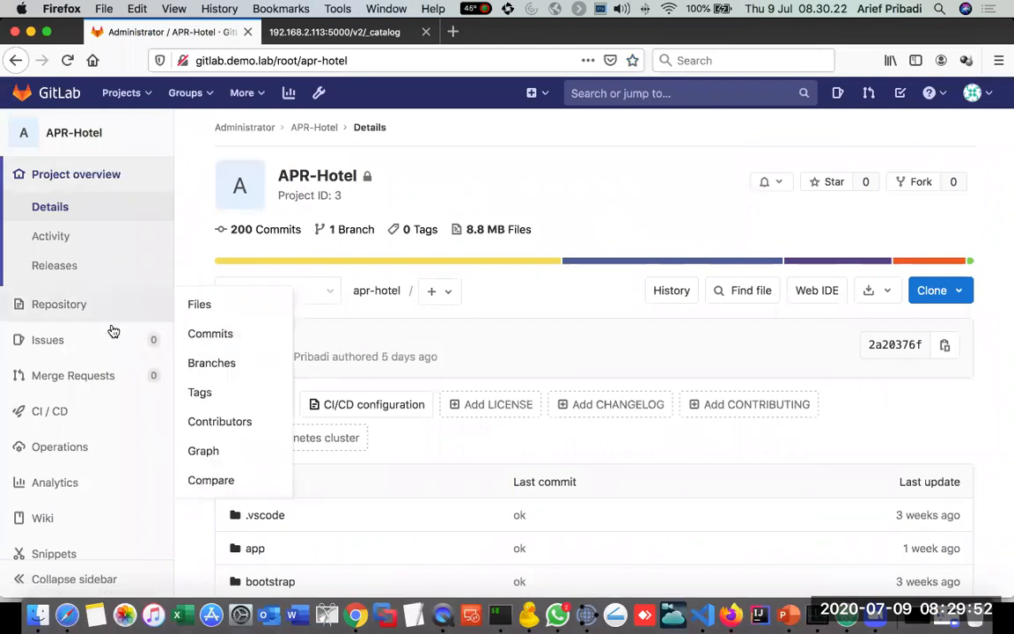
mouse_move(68, 419)
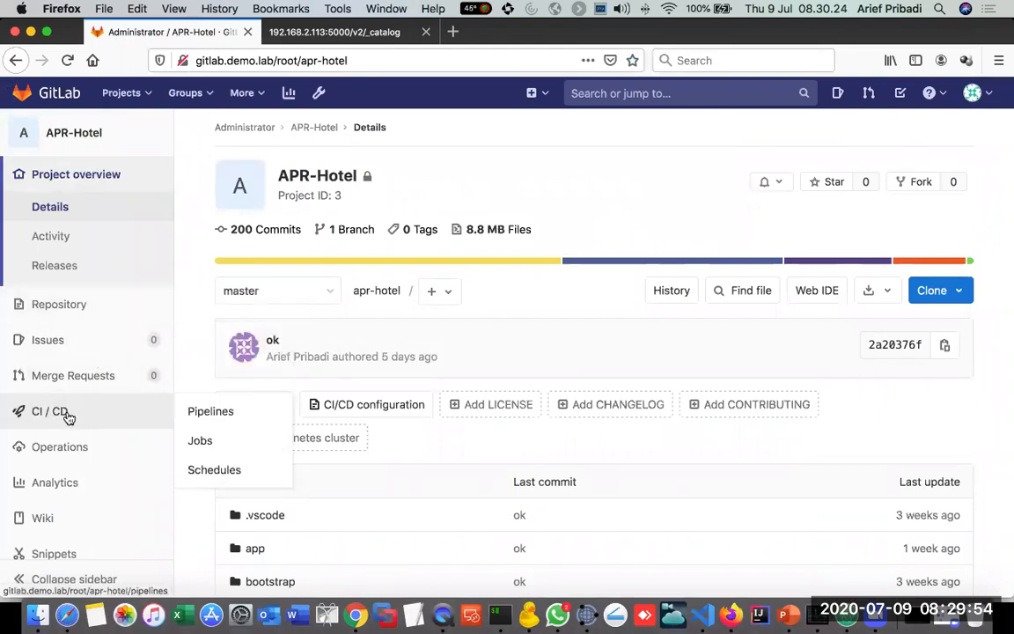
scroll(68, 421, down, 1)
mouse_move(66, 542)
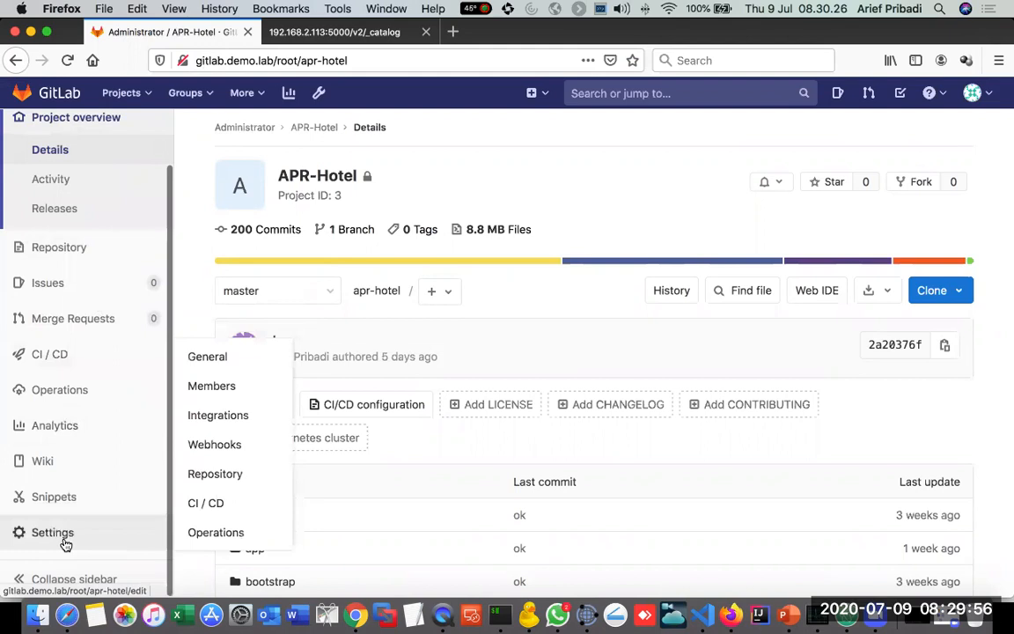
click(243, 497)
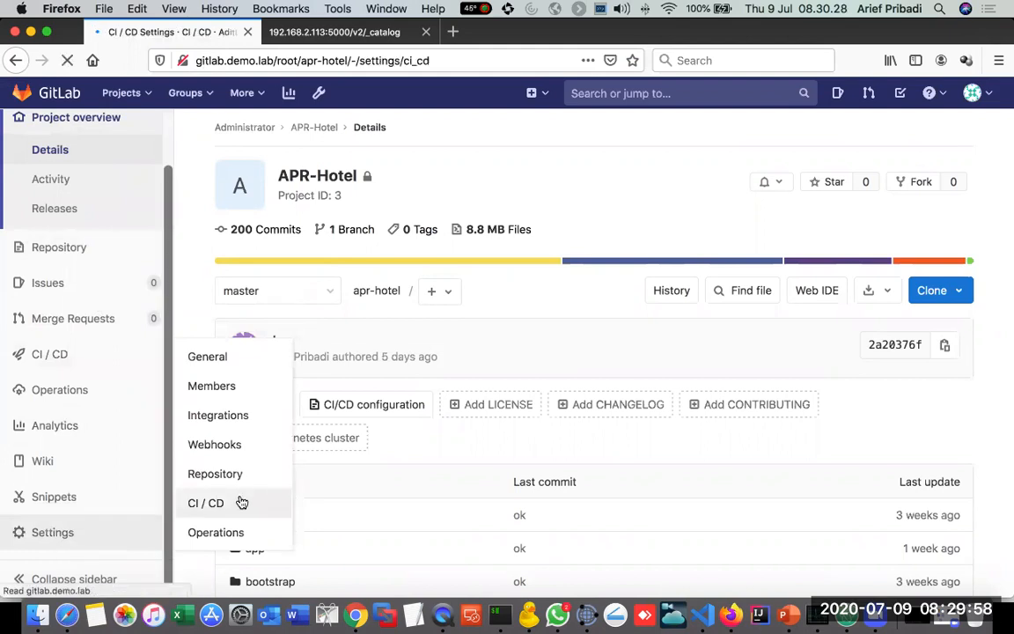
Step: Expand the Runners section of the APR-Hotel CI / CD settings and examine the project's activated runner, highlighting its vm_runner tag
click(934, 358)
scroll(546, 357, down, 3)
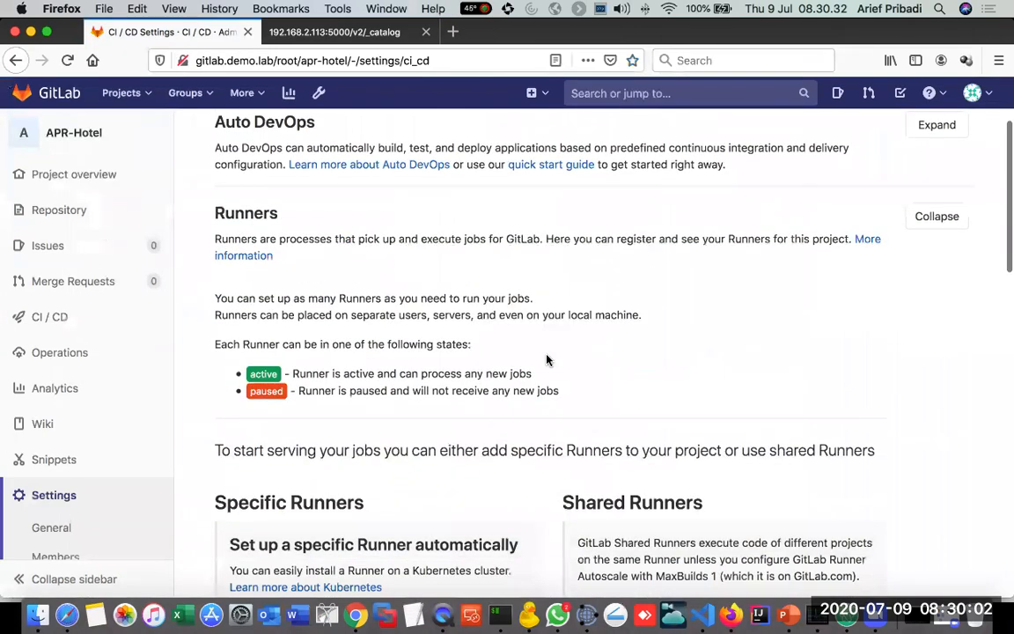
scroll(545, 359, down, 2)
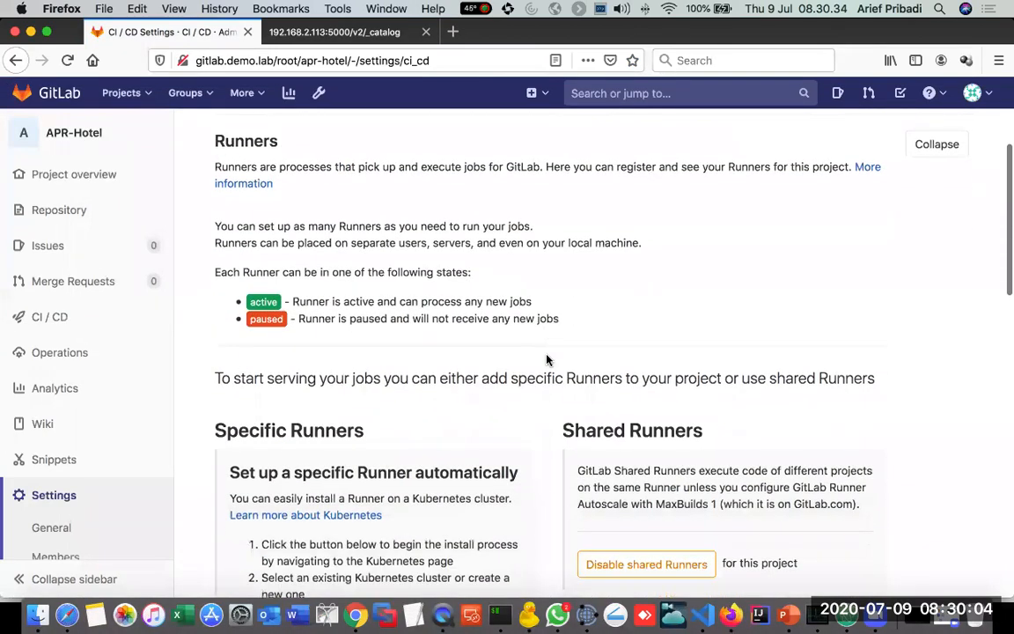
scroll(545, 360, up, 1)
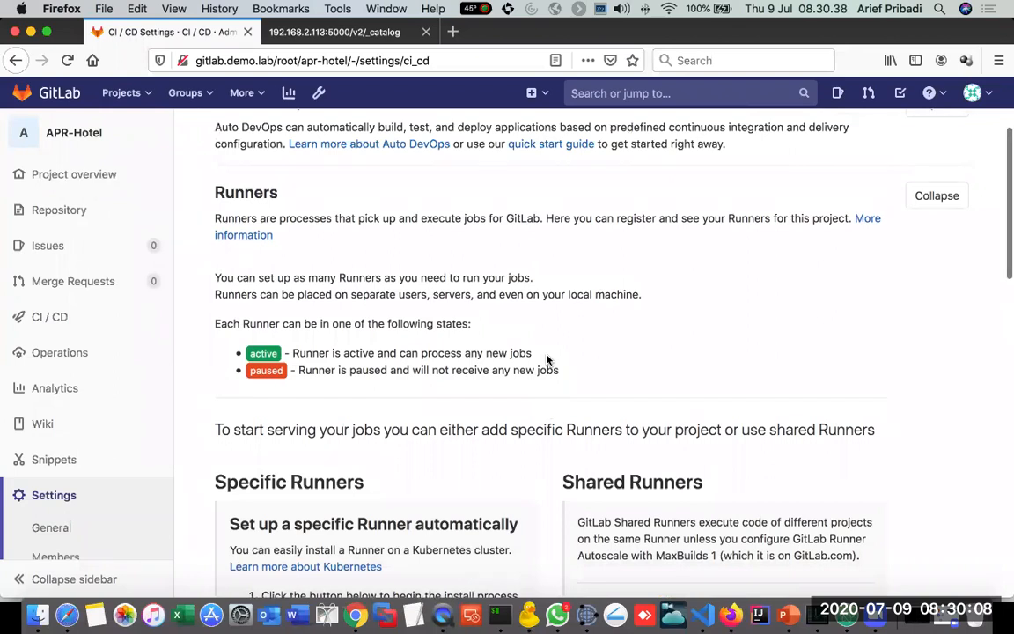
scroll(545, 359, down, 4)
scroll(546, 359, down, 2)
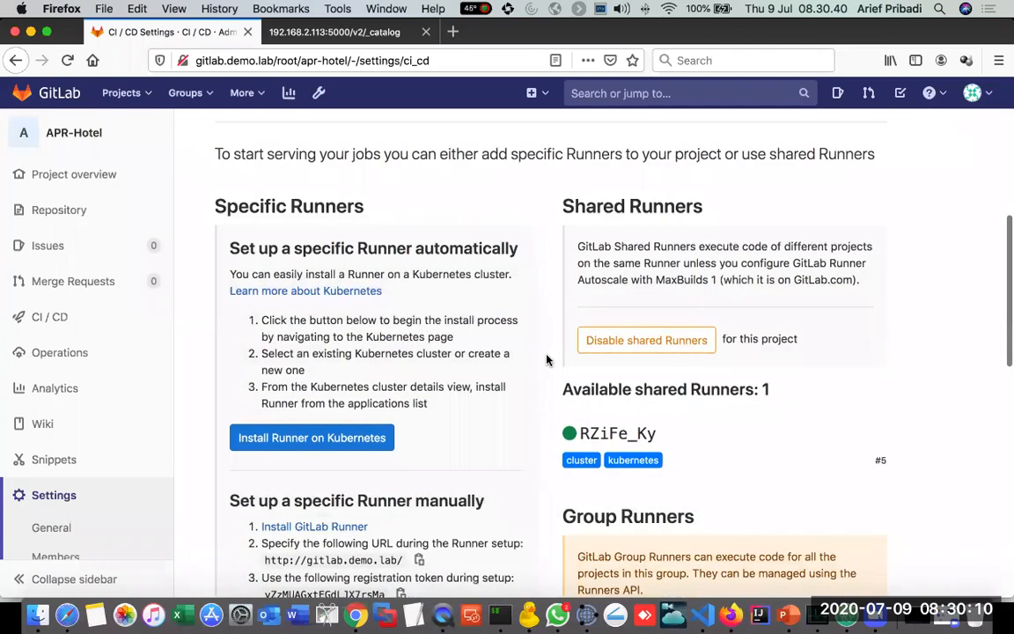
scroll(545, 359, down, 2)
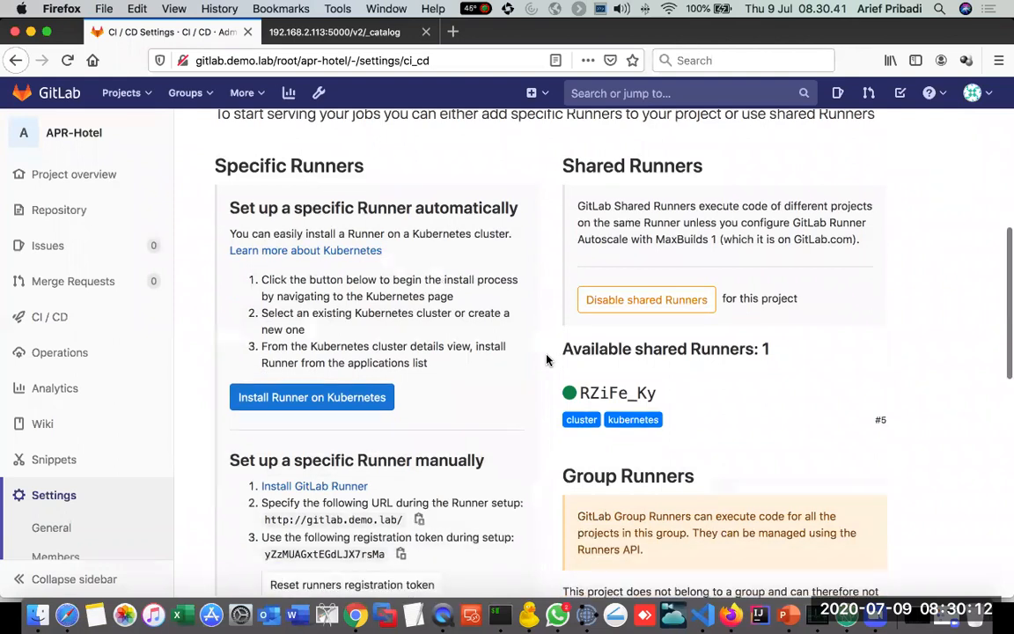
scroll(385, 402, down, 4)
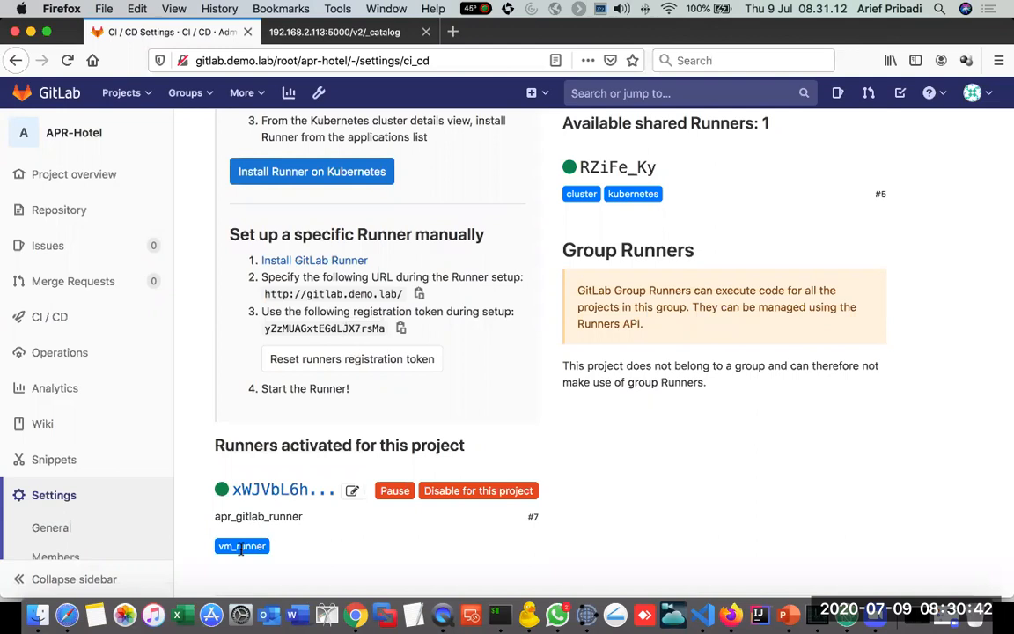
drag(220, 546, 259, 547)
Step: Examine the shared runner available to the project, highlight its kubernetes tag, and show the CICD Demo slide in PowerPoint
scroll(410, 394, up, 4)
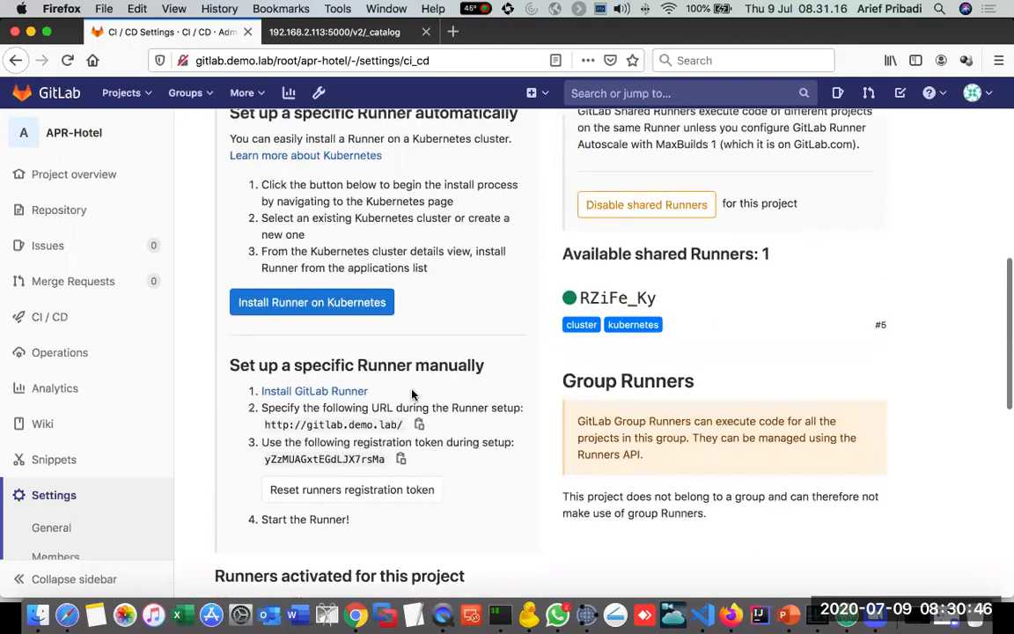
scroll(411, 393, up, 2)
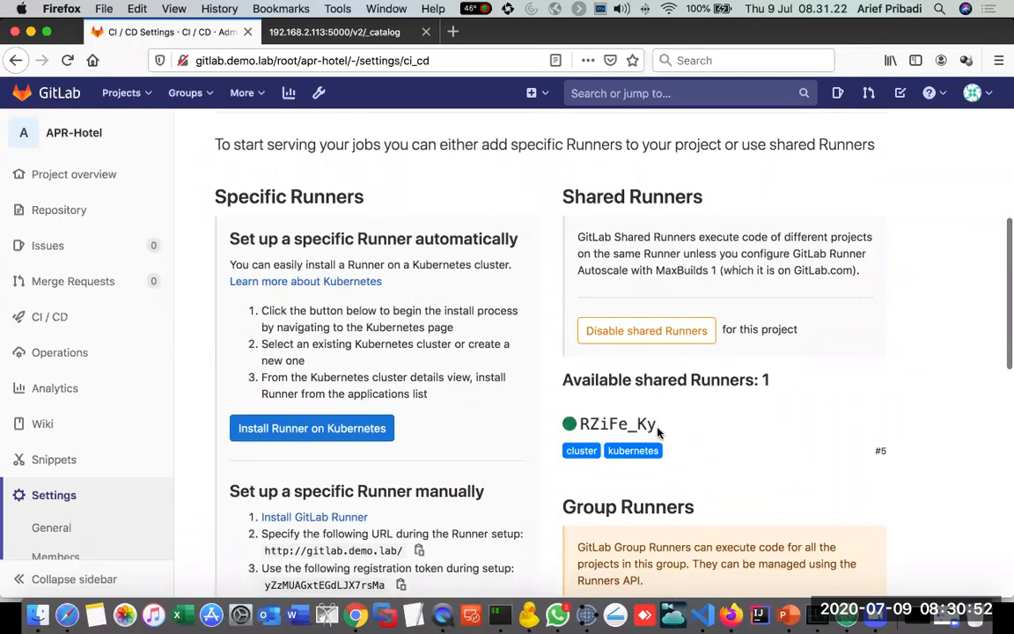
scroll(652, 422, down, 1)
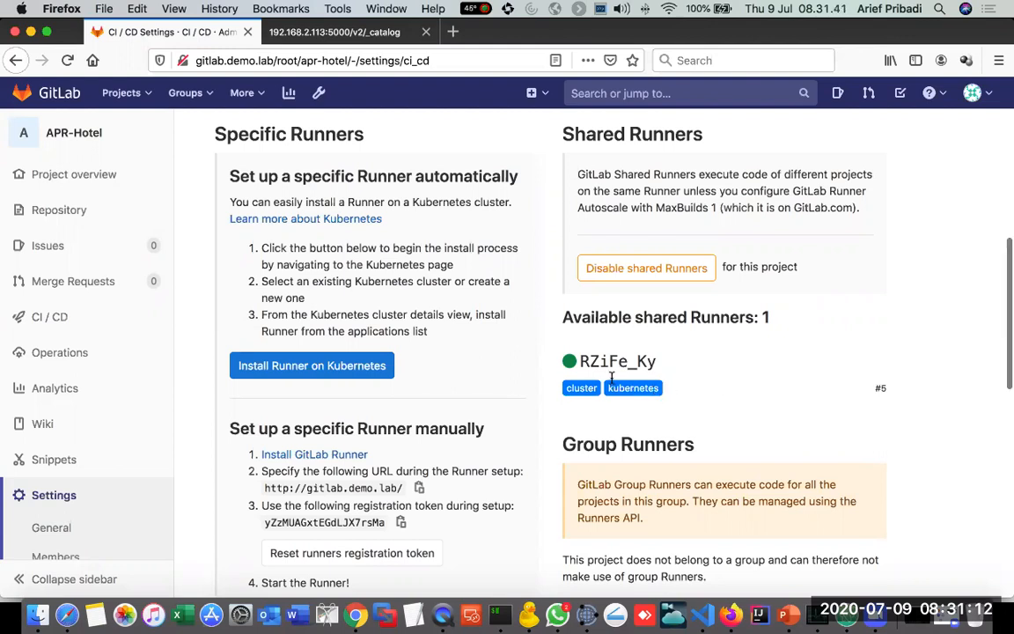
scroll(617, 374, down, 1)
drag(609, 377, 655, 381)
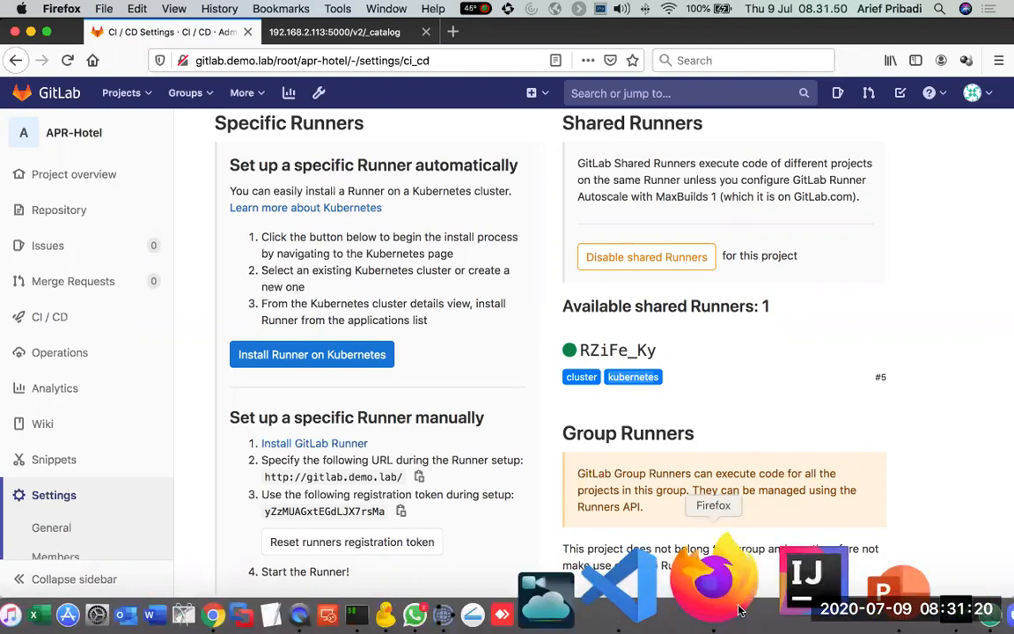
key(super+Tab)
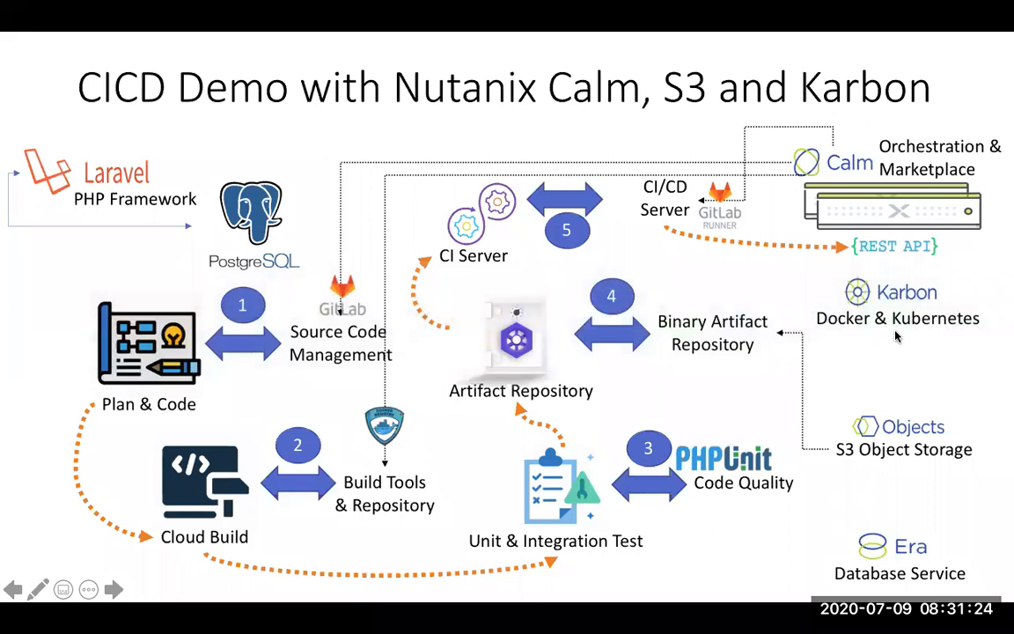
key(super+Tab)
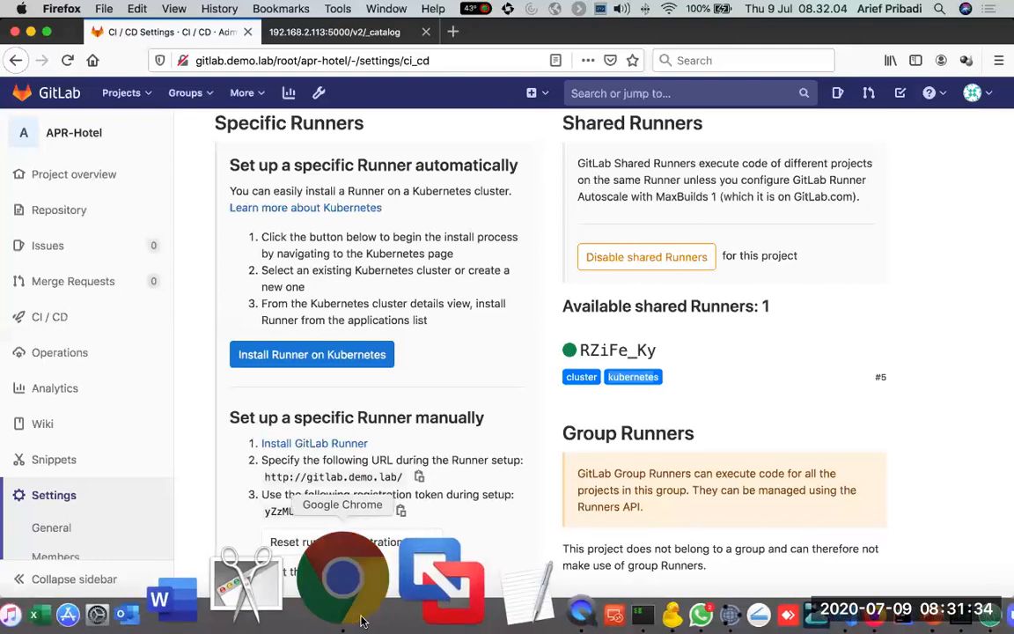
Step: Switch to Chrome, accept the Prism terms and conditions, and sign in as admin with the account password
click(342, 580)
click(149, 41)
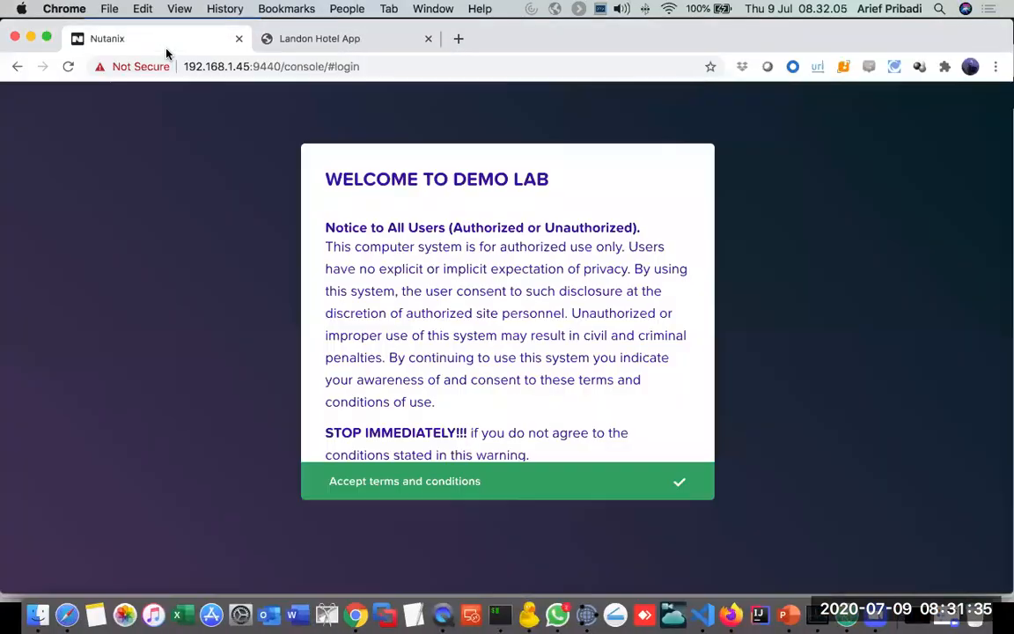
click(398, 482)
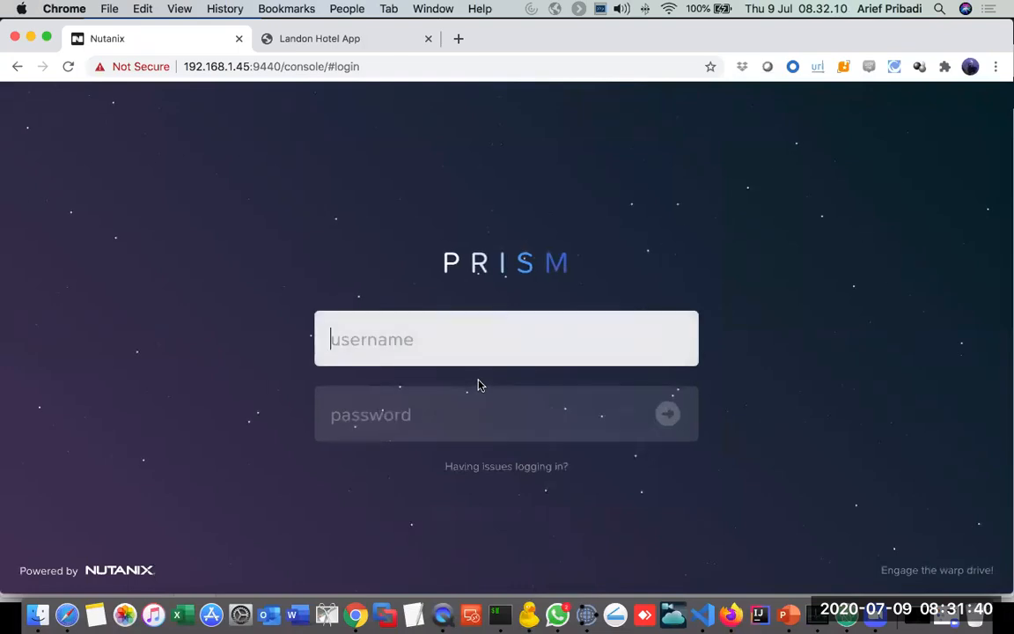
text(admin)
key(Tab)
text(••)
key(BackSpace)
key(BackSpace)
text(•••••••••••••••)
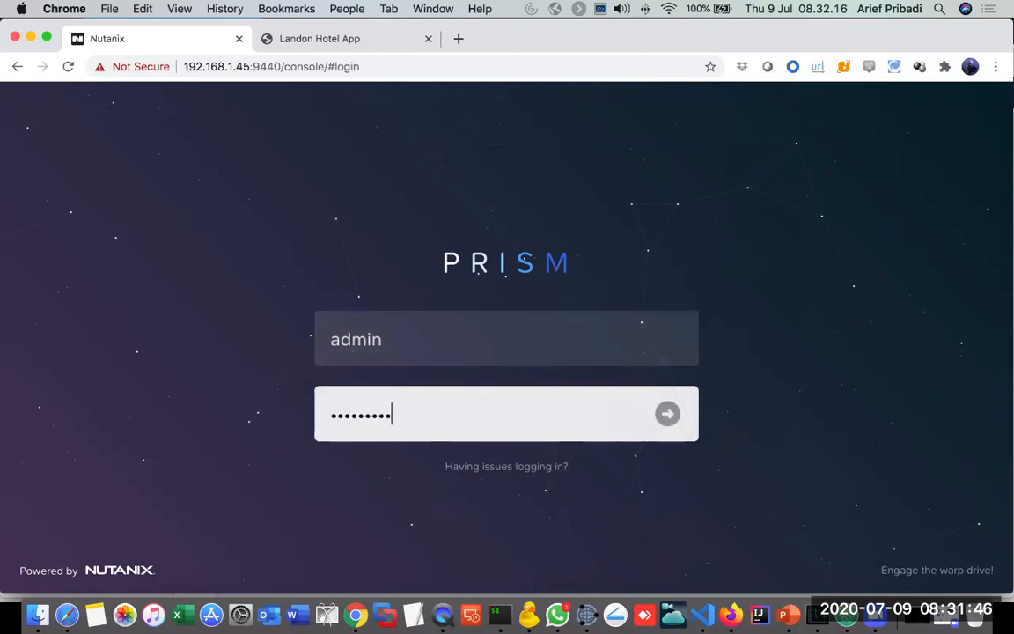
key(Return)
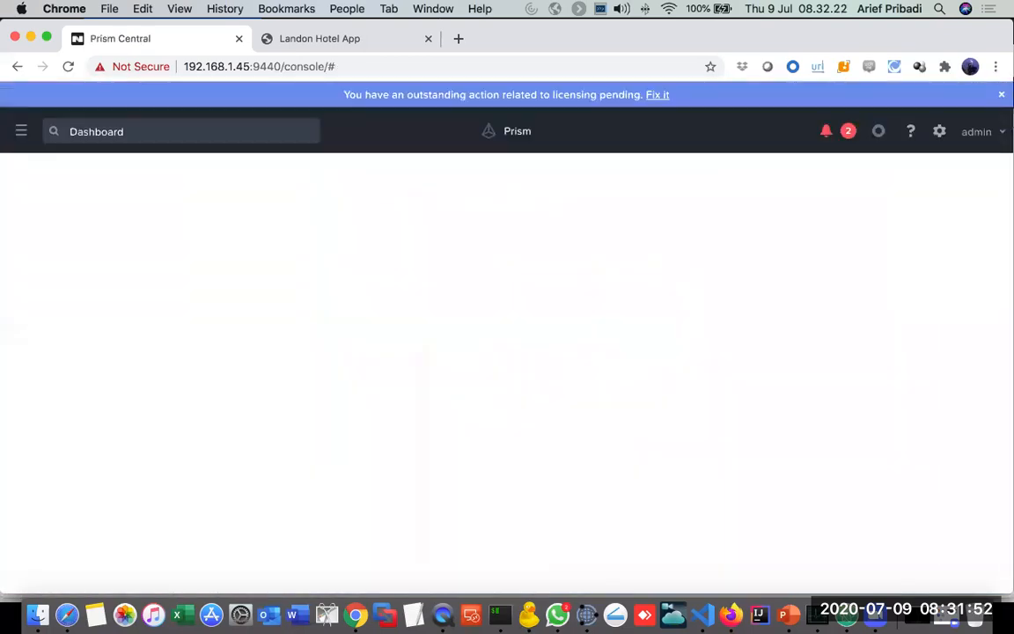
Step: Open Karbon in Prism Central and download the kubeconfig file of the APR-K8 cluster
click(22, 132)
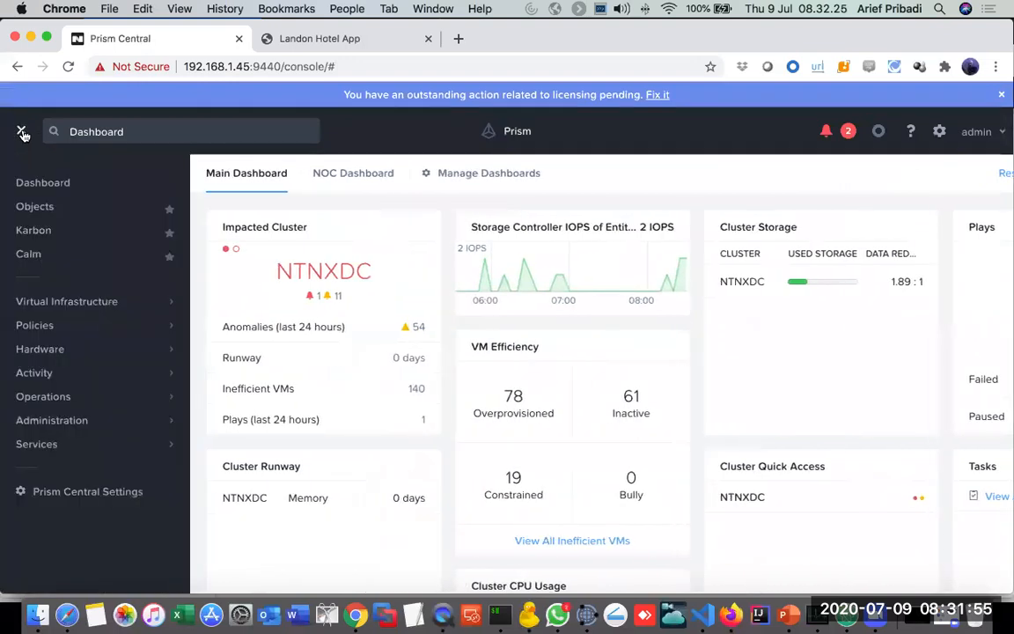
click(39, 233)
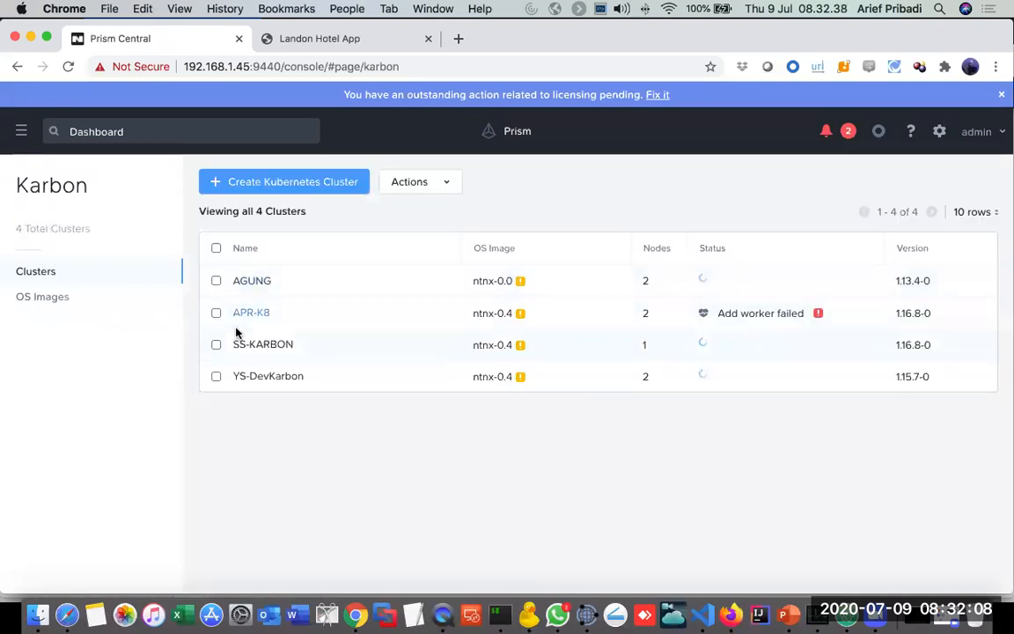
click(216, 315)
click(447, 187)
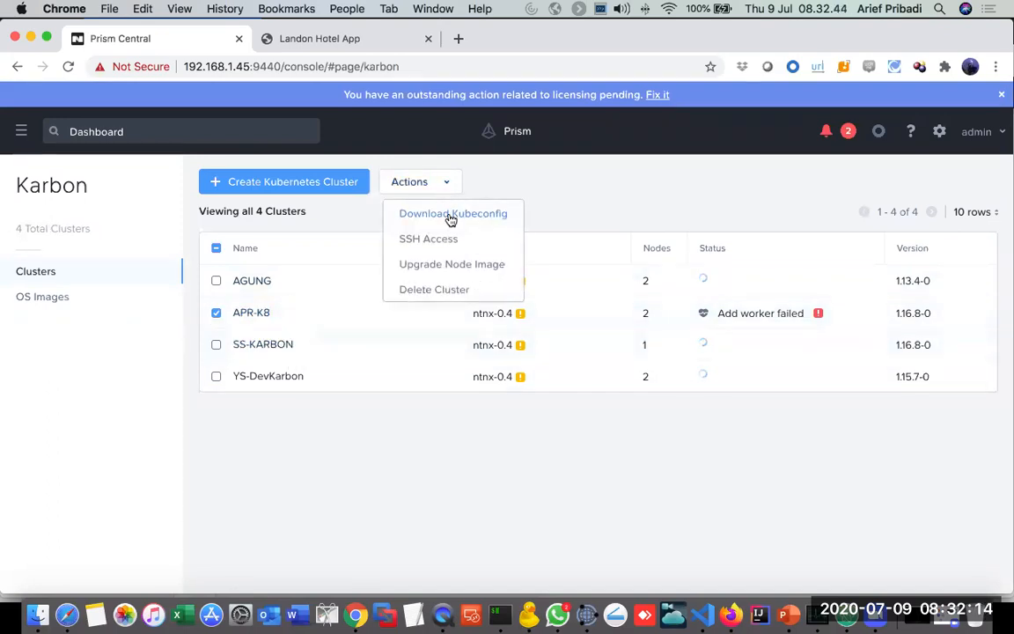
click(451, 215)
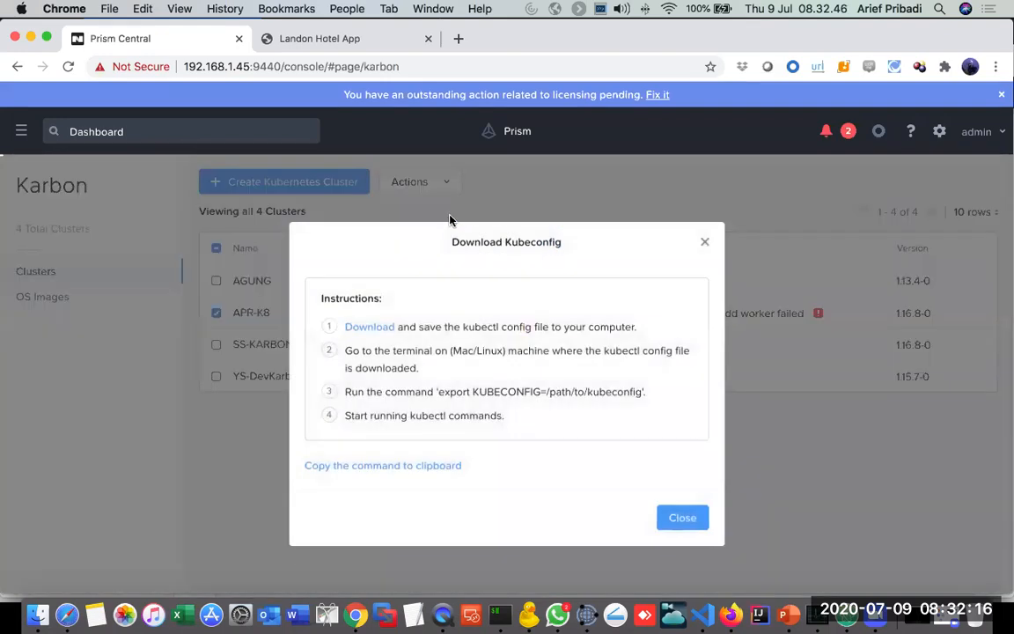
click(370, 328)
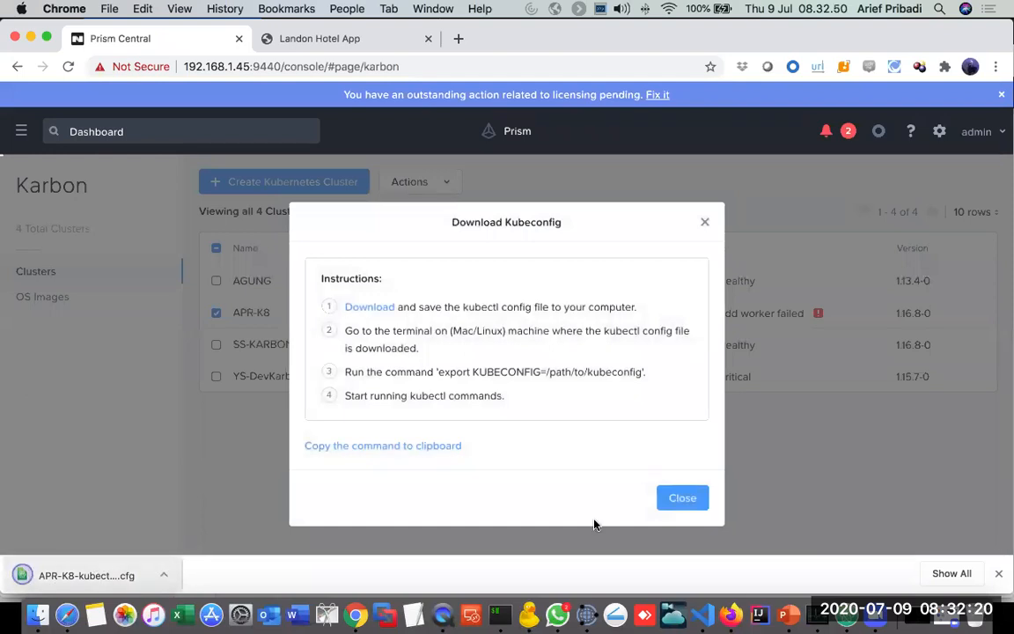
click(685, 509)
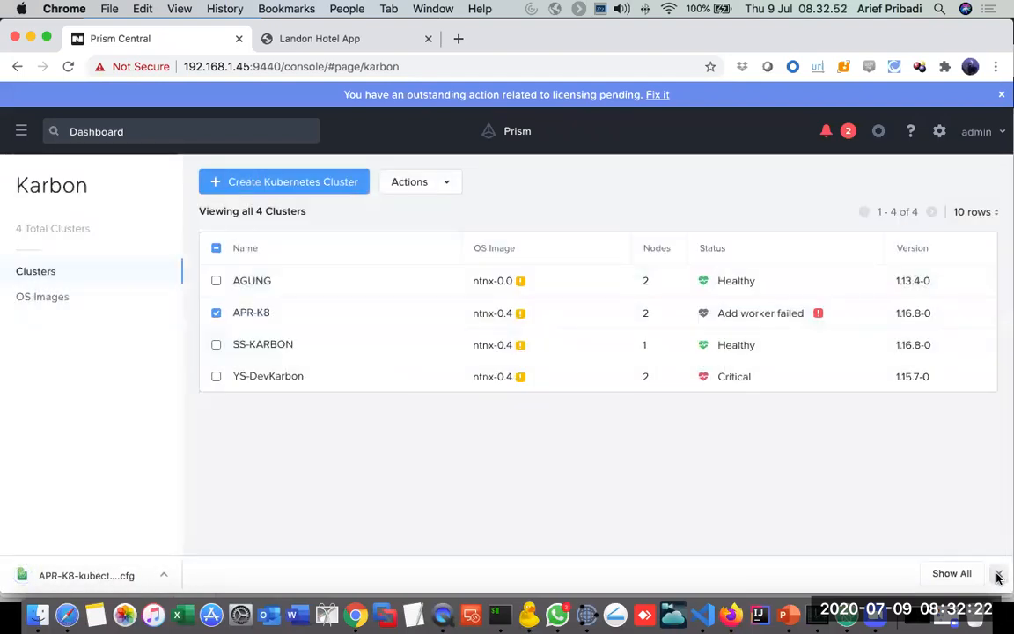
click(998, 573)
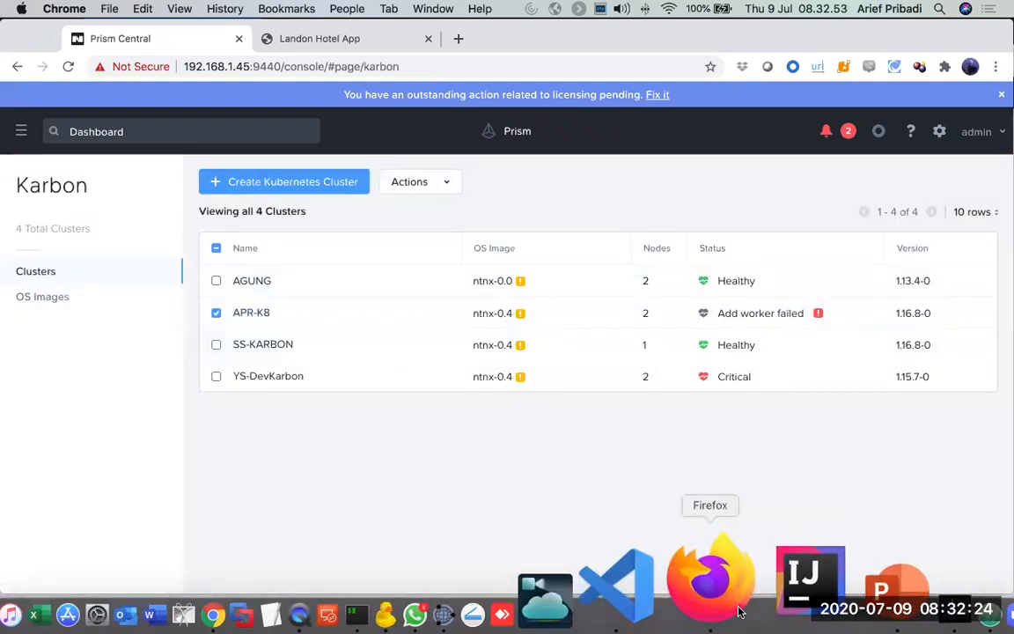
Step: Switch to Firefox and open the Kubernetes Dashboard at 192.168.3.118 in a new tab
click(713, 580)
click(452, 32)
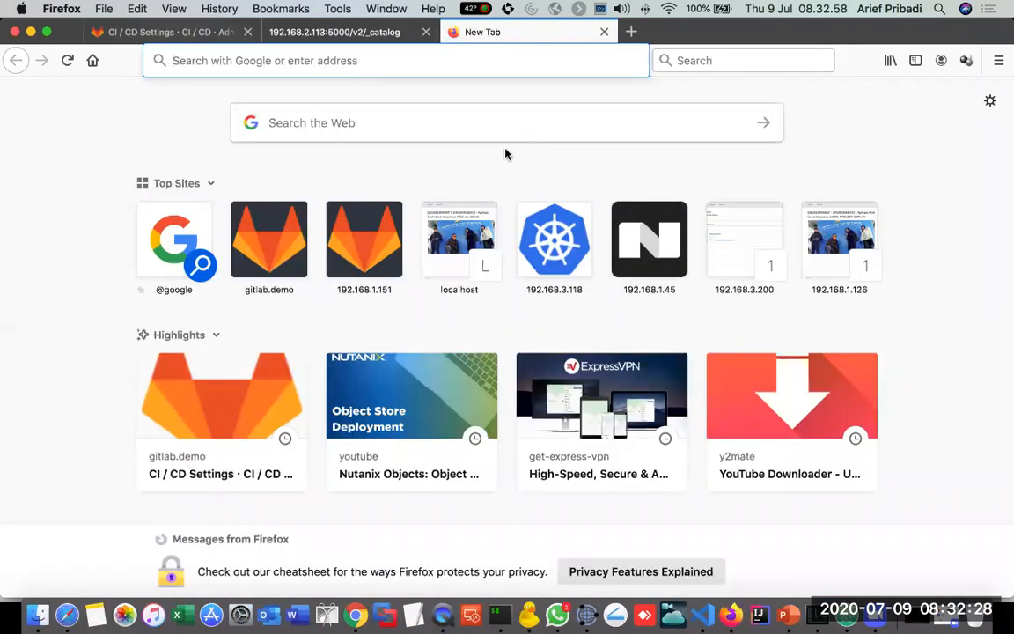
click(552, 253)
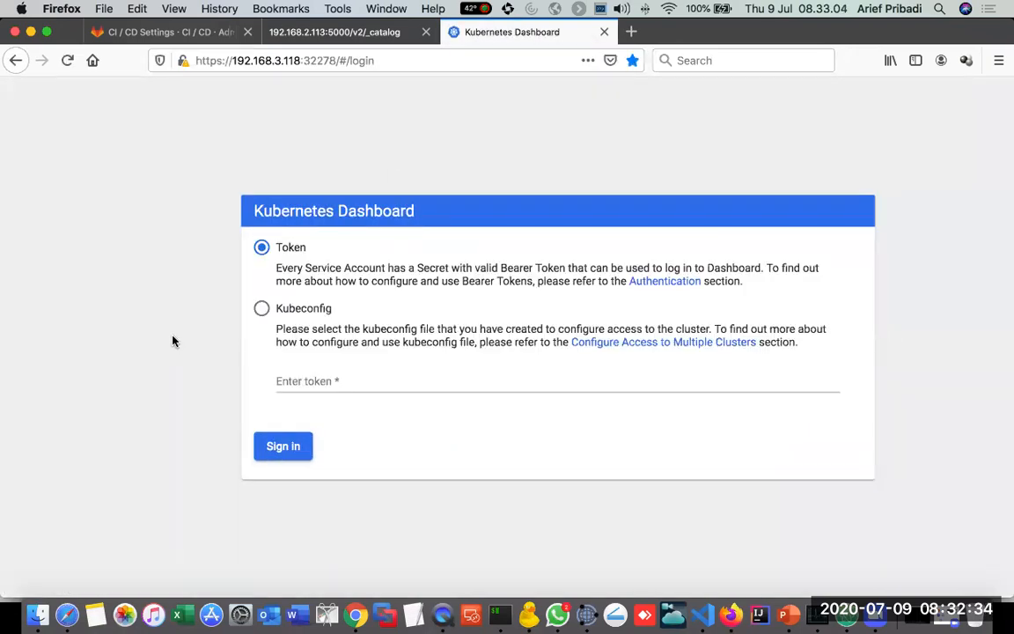
Step: Sign in to the Kubernetes Dashboard with the kubeconfig file APR-K8-kubectl (15).cfg from Downloads
click(261, 308)
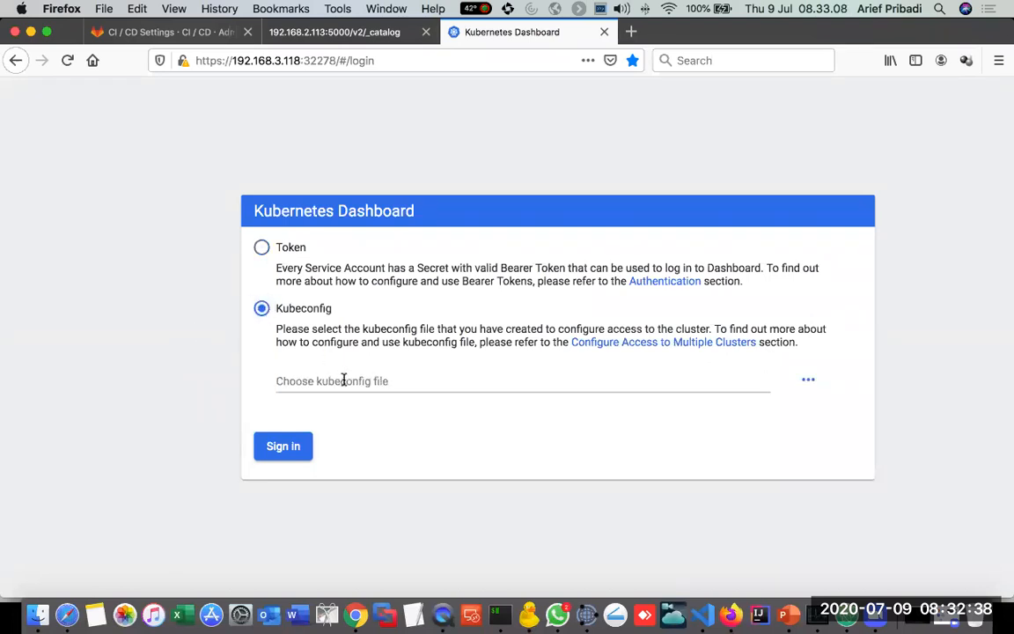
click(344, 380)
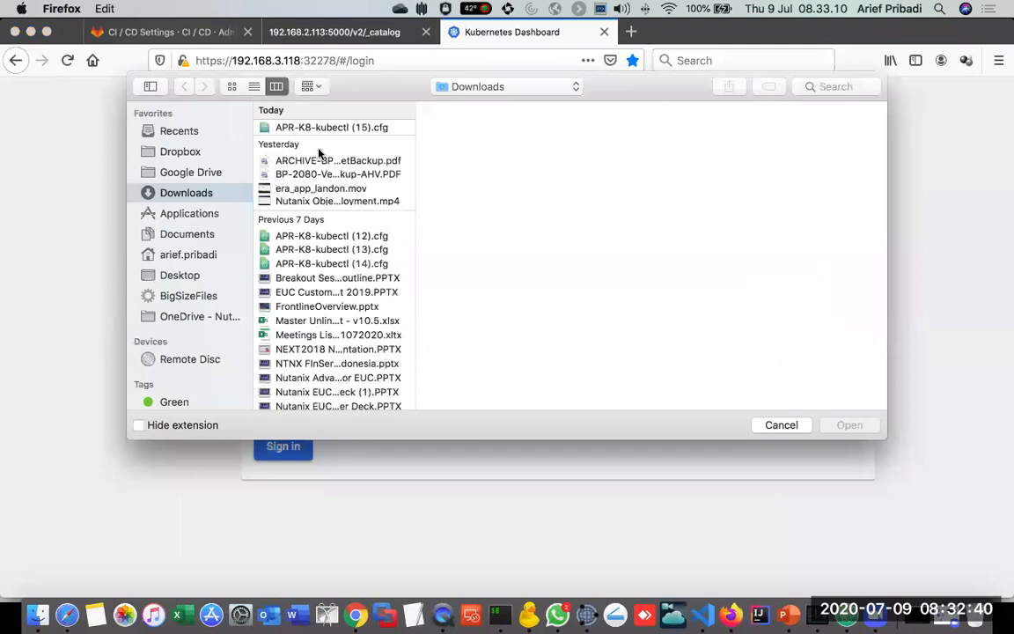
click(305, 128)
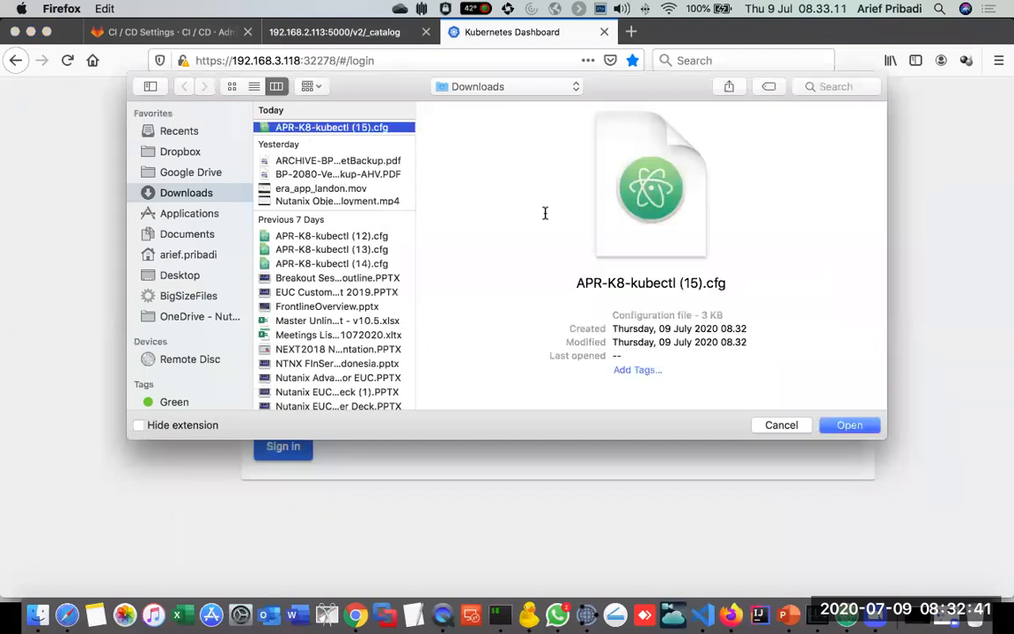
click(850, 425)
click(284, 446)
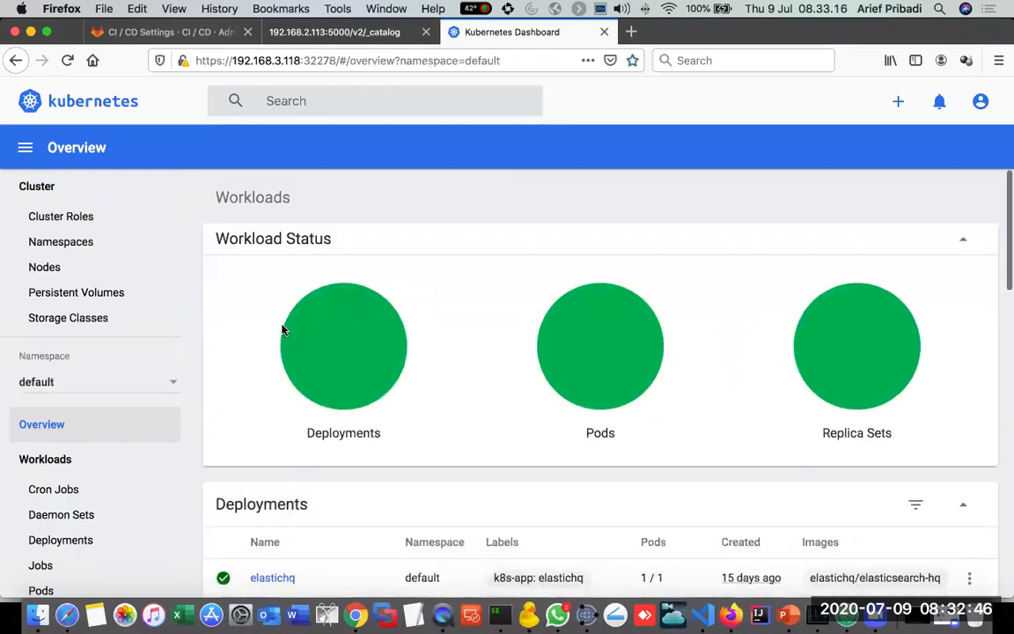
Step: Look over the workload status and deployments of the default namespace
scroll(282, 330, down, 10)
scroll(281, 330, down, 5)
scroll(281, 330, up, 15)
mouse_move(369, 346)
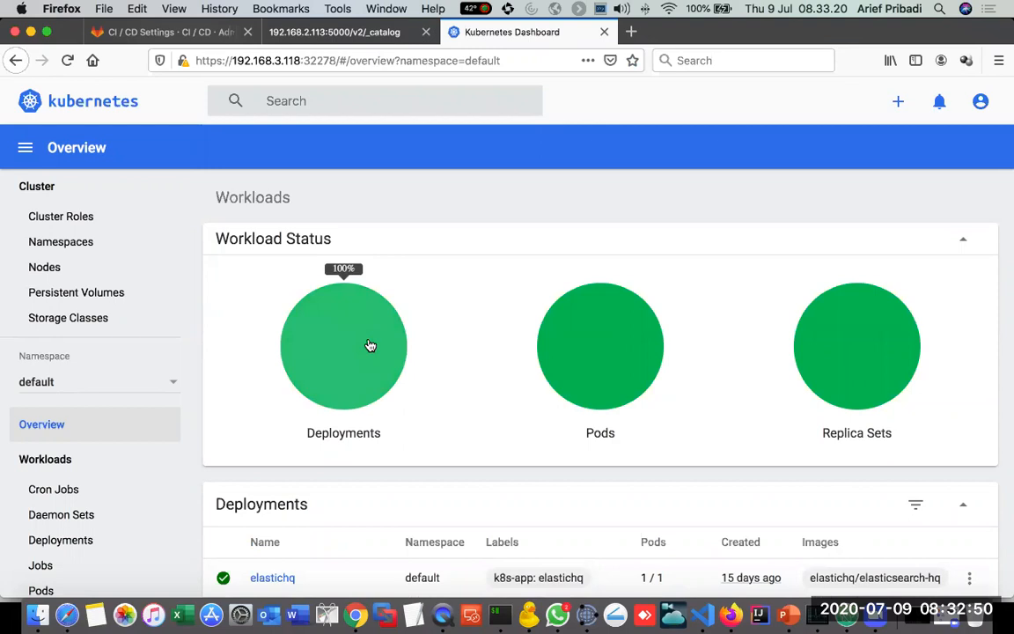
scroll(369, 346, down, 15)
scroll(370, 346, up, 15)
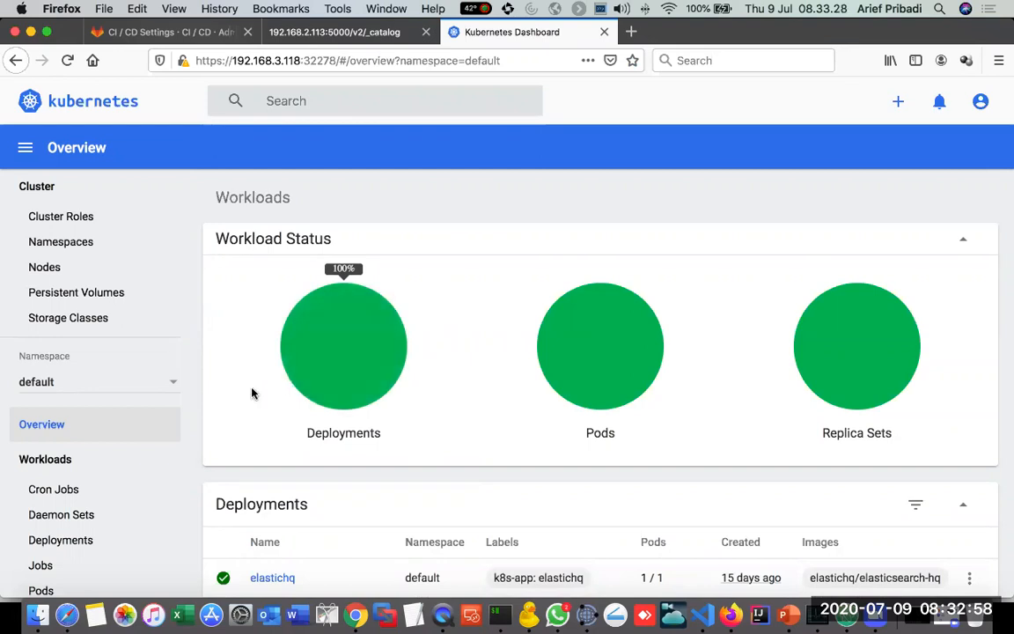
Step: Switch the dashboard to the gitlab-managed-apps namespace and examine its deployments and pods
click(174, 388)
scroll(150, 409, down, 1)
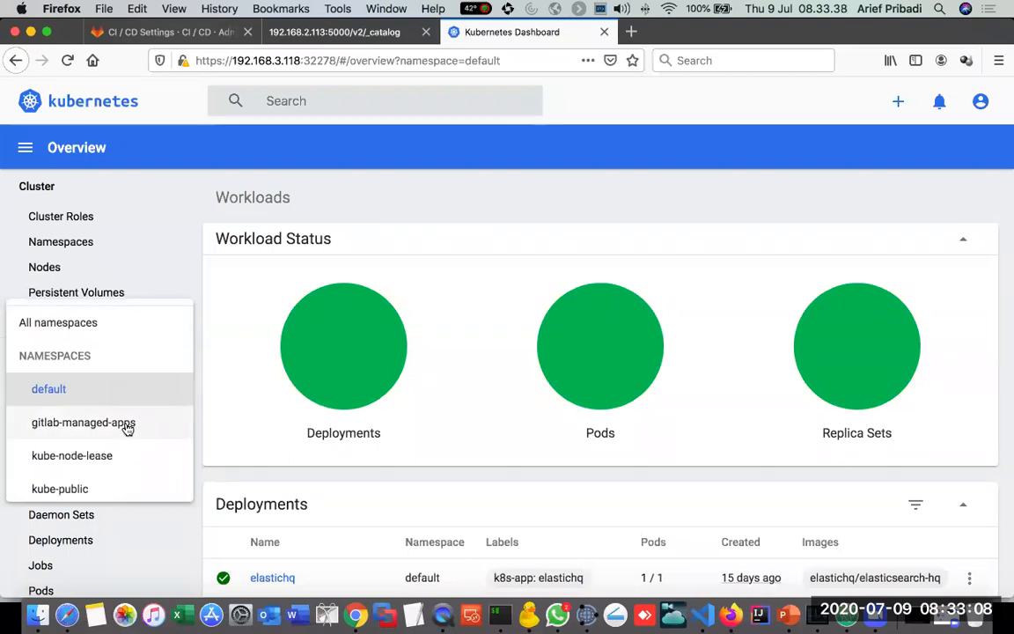
click(127, 424)
scroll(409, 425, down, 5)
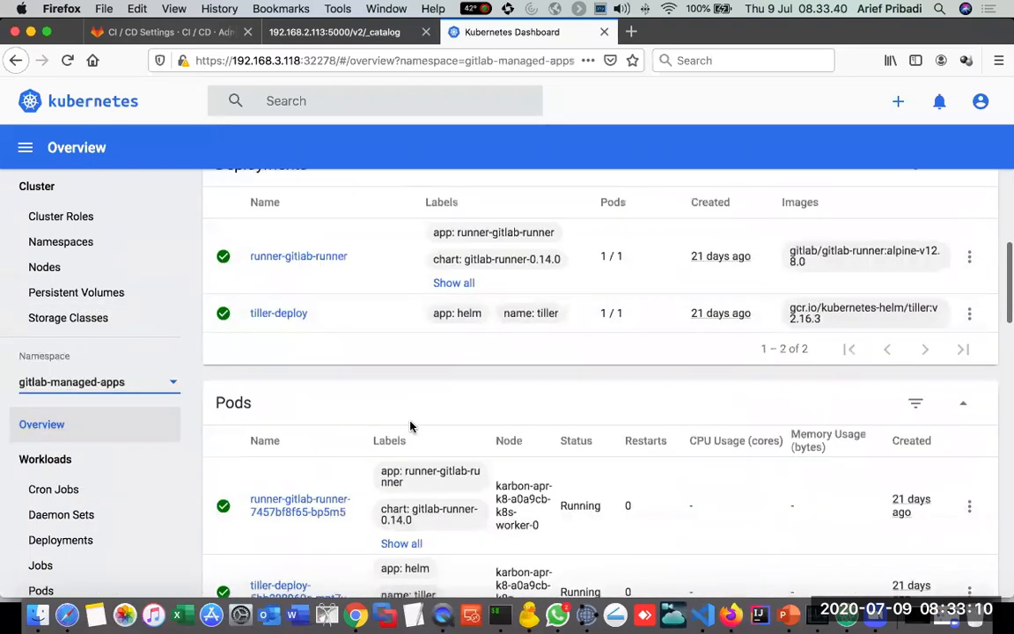
scroll(500, 430, down, 2)
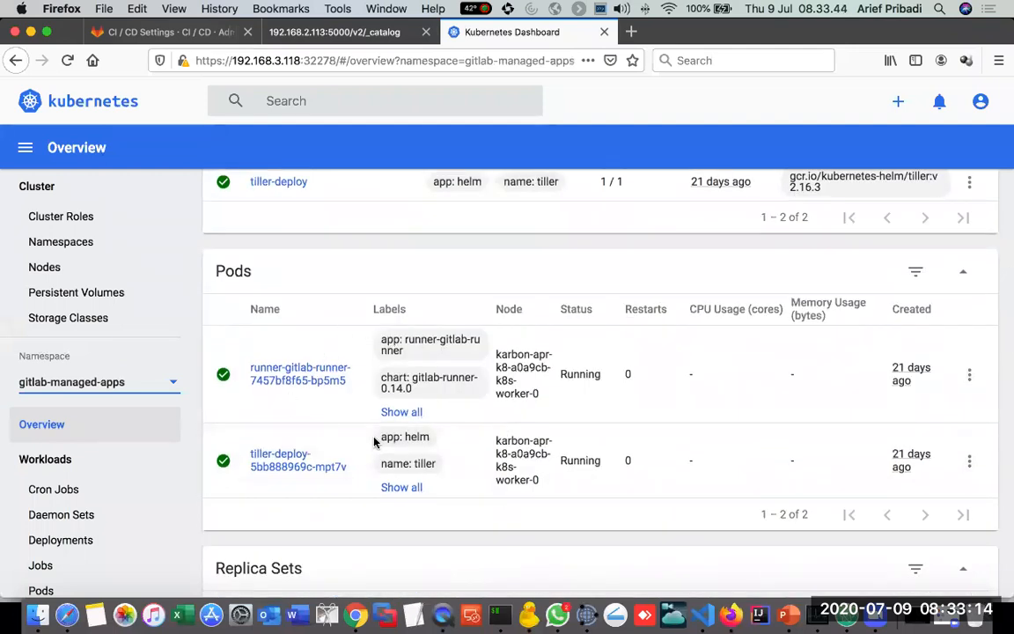
Step: Return to the APR-Hotel CI / CD settings in GitLab and switch to PowerPoint
click(162, 31)
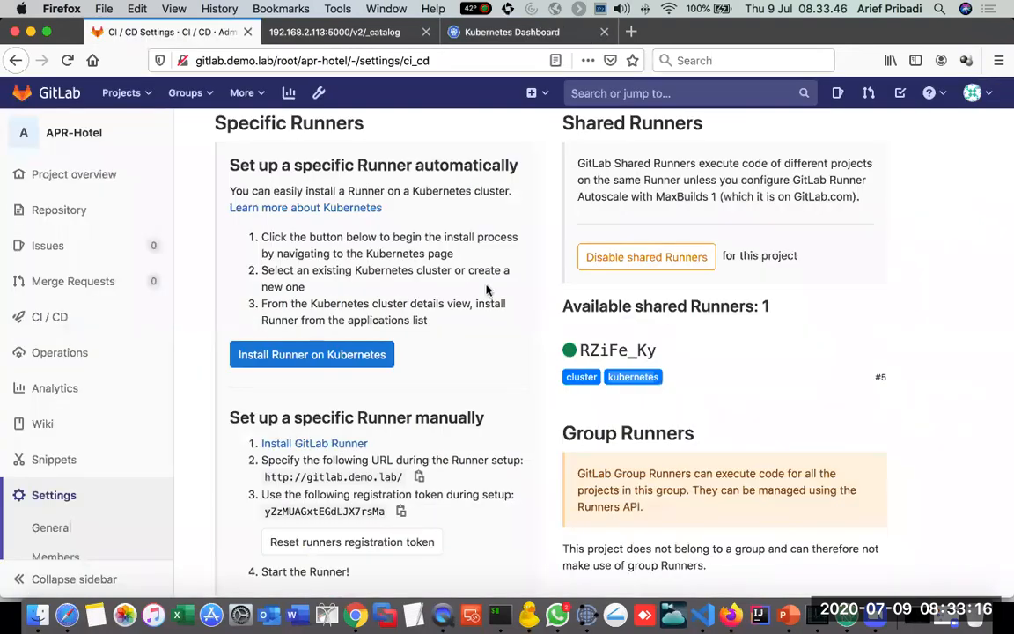
key(super+Tab)
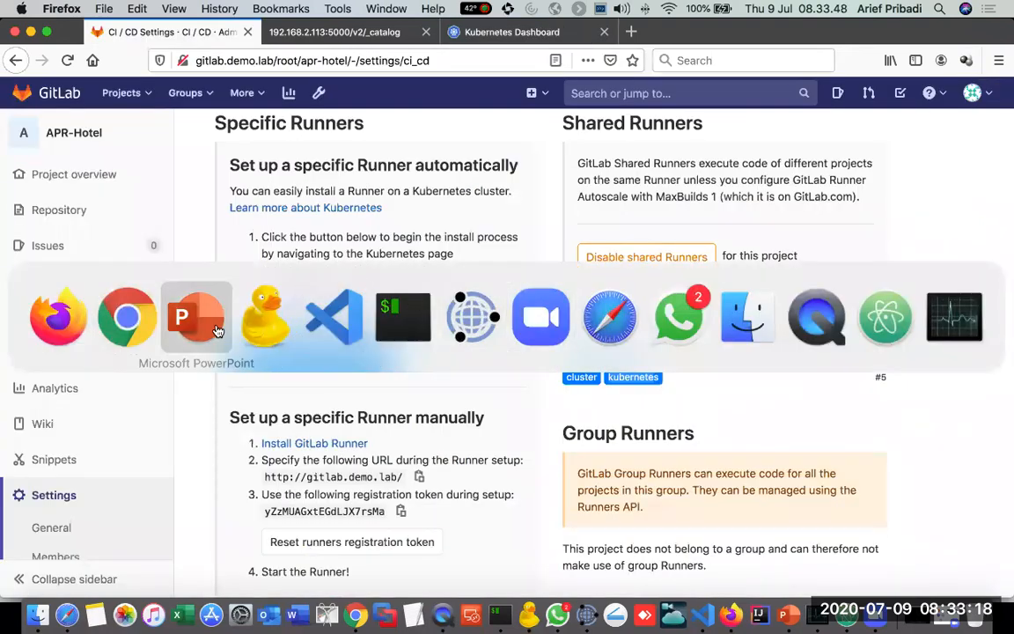
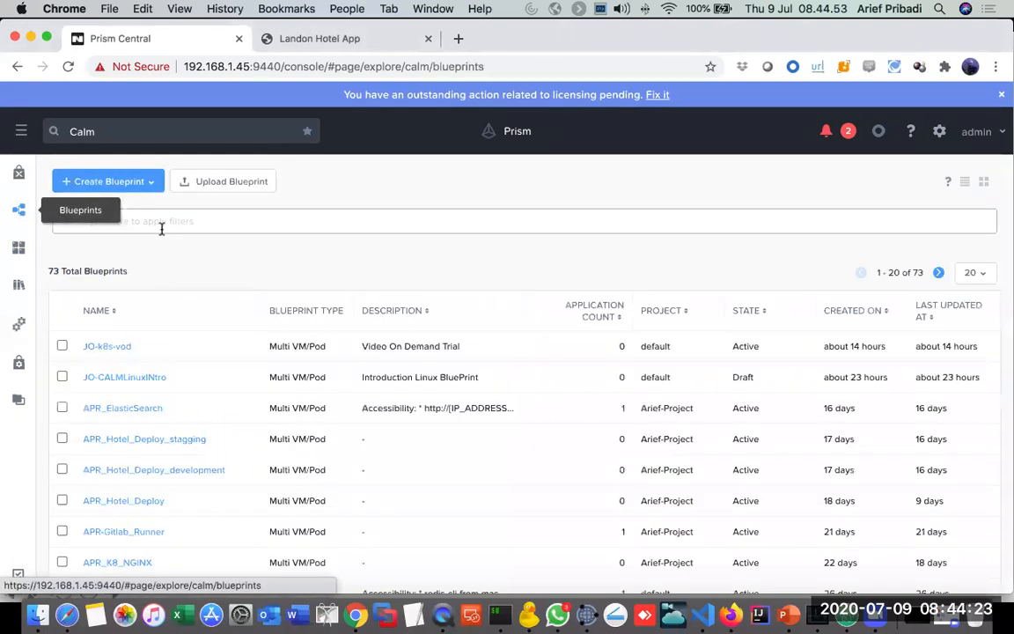
Step: Open the APR_Hotel_Deploy blueprint and view the container settings of apr_container_hotel in hotel_pod
scroll(219, 396, down, 1)
scroll(219, 396, down, 1)
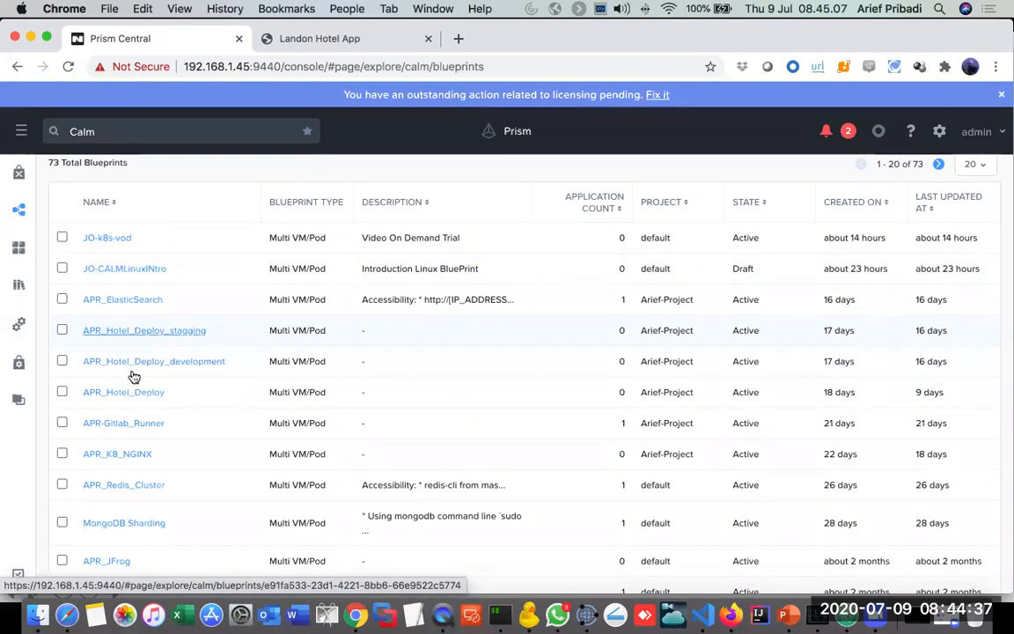
click(114, 398)
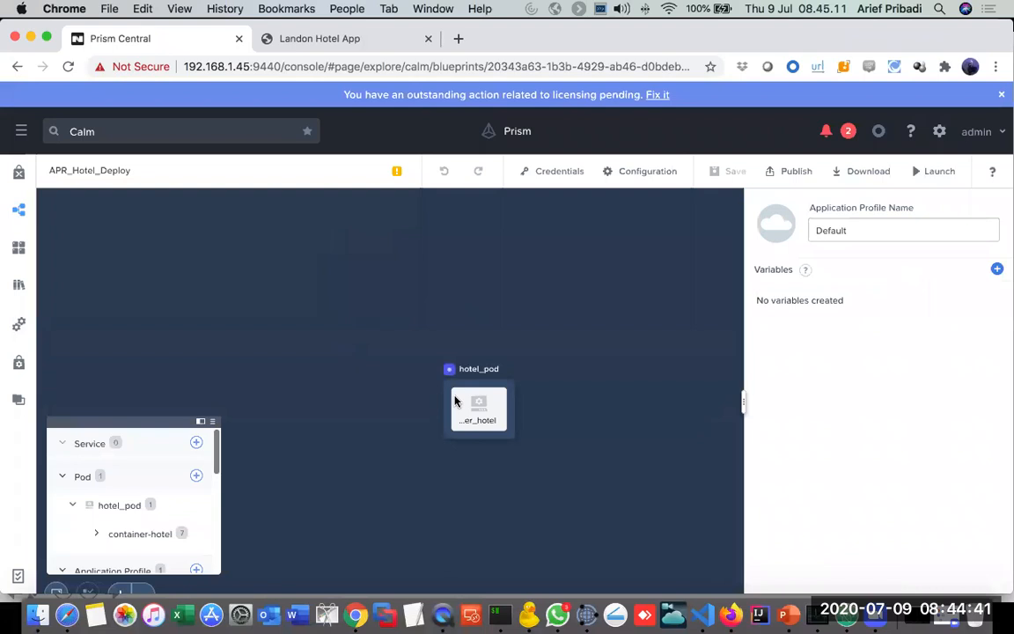
click(491, 417)
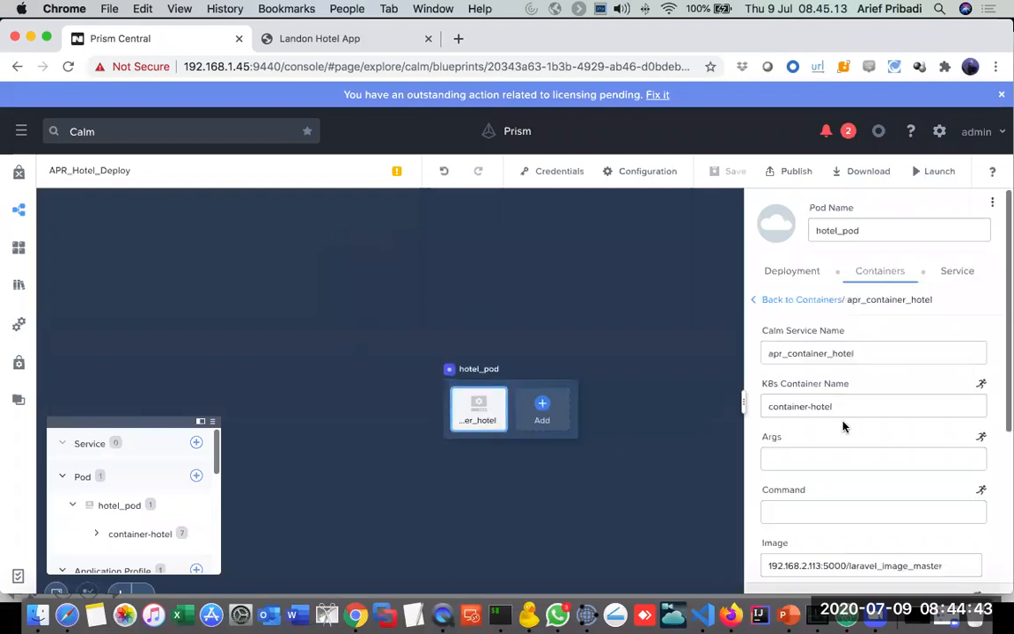
scroll(625, 441, up, 5)
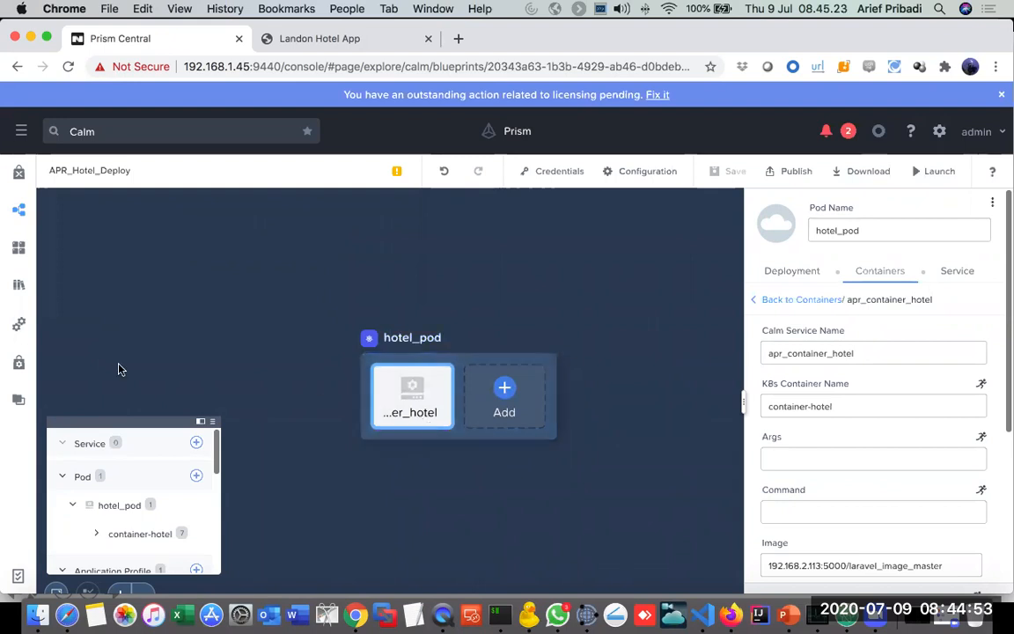
Step: Open Calm's provider settings, start a new provider and look through the available provider types
click(22, 326)
click(152, 183)
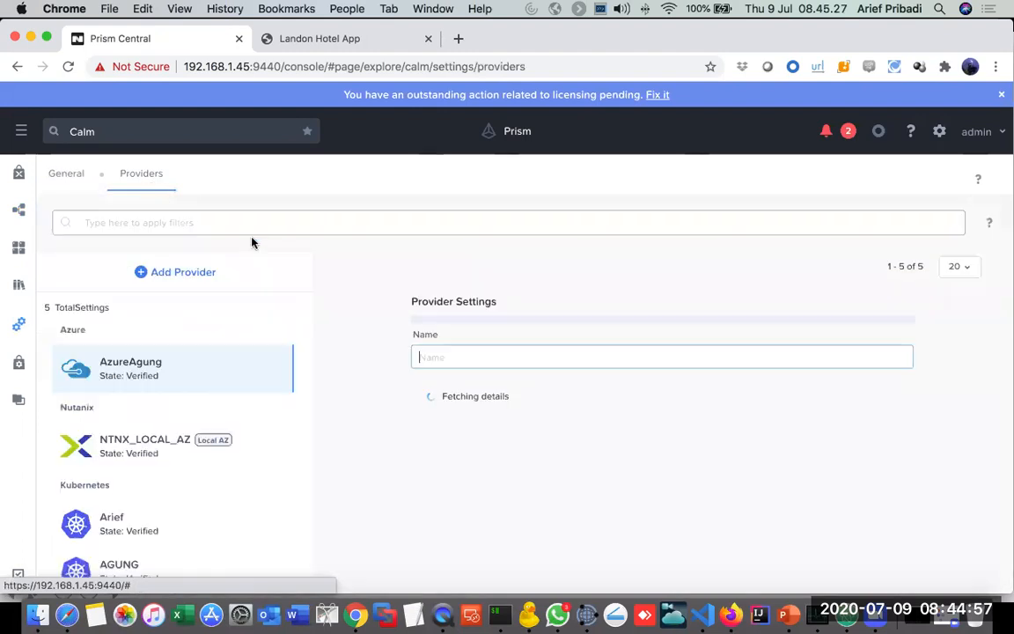
scroll(185, 392, down, 1)
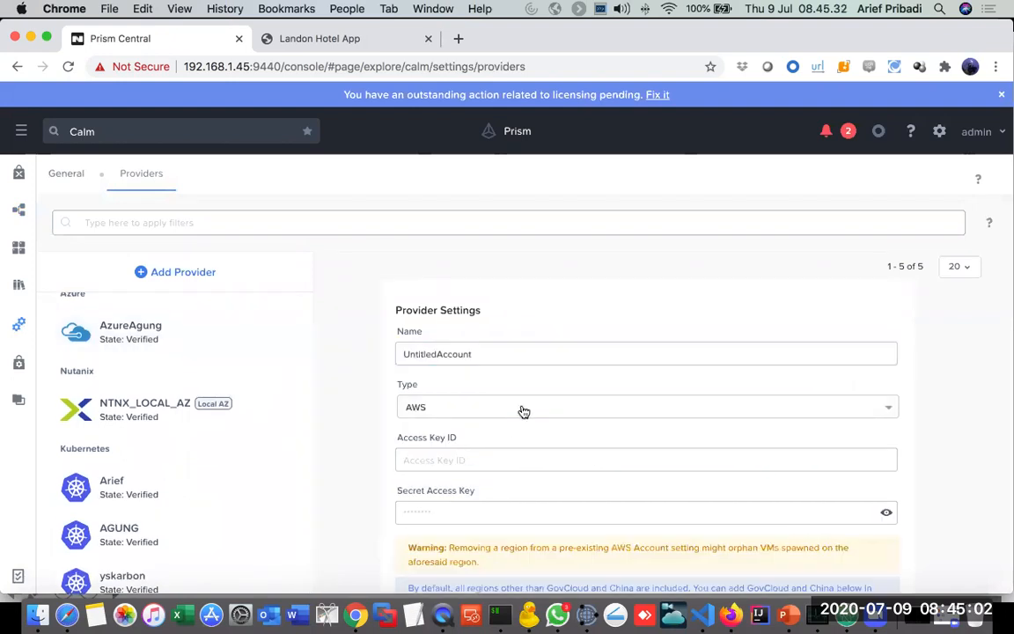
click(520, 406)
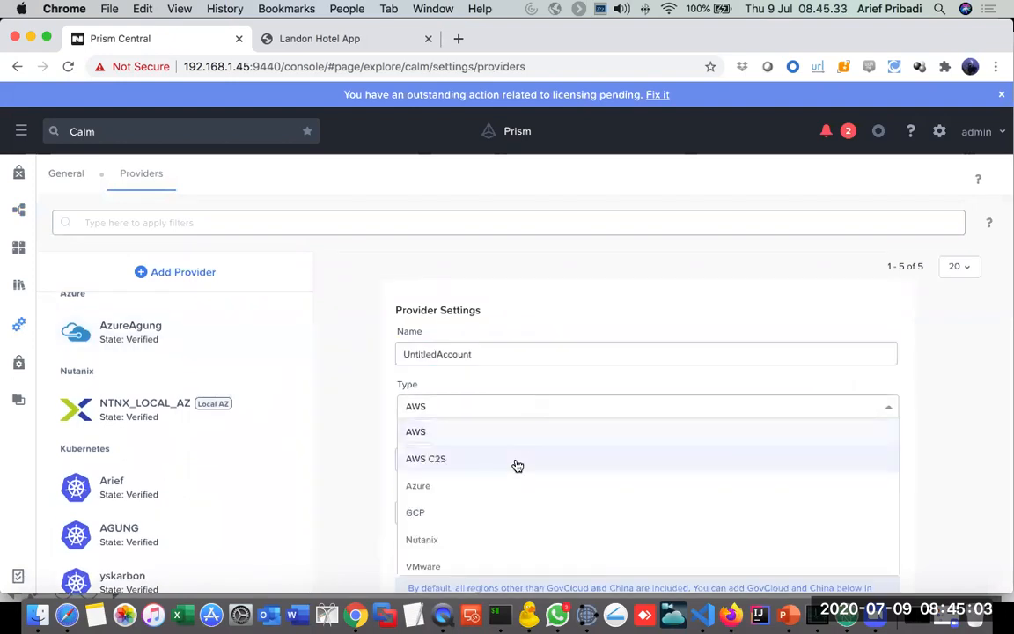
scroll(517, 466, down, 1)
scroll(516, 464, up, 1)
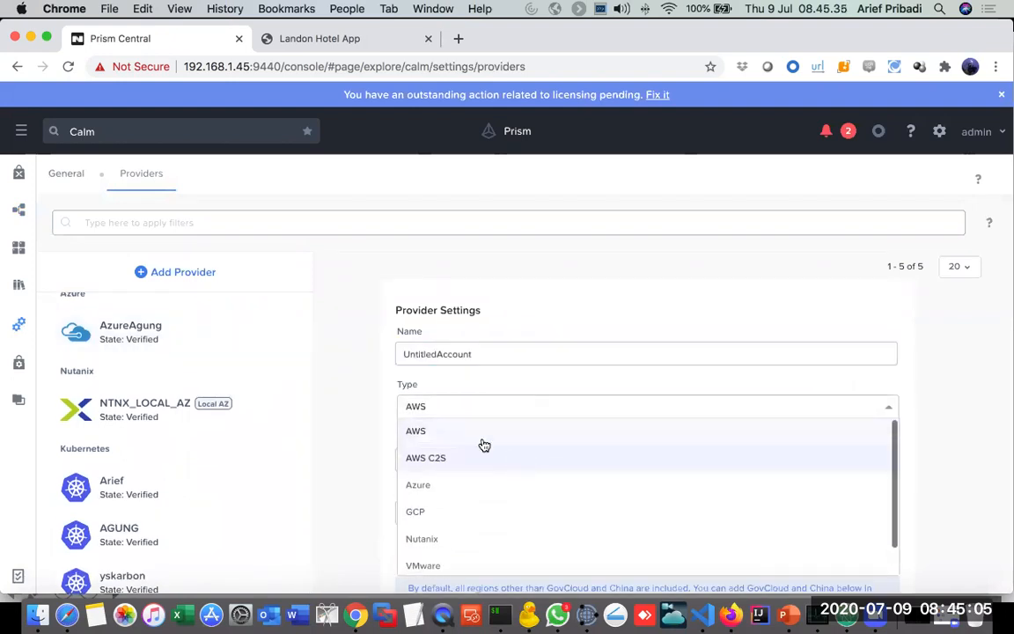
click(337, 269)
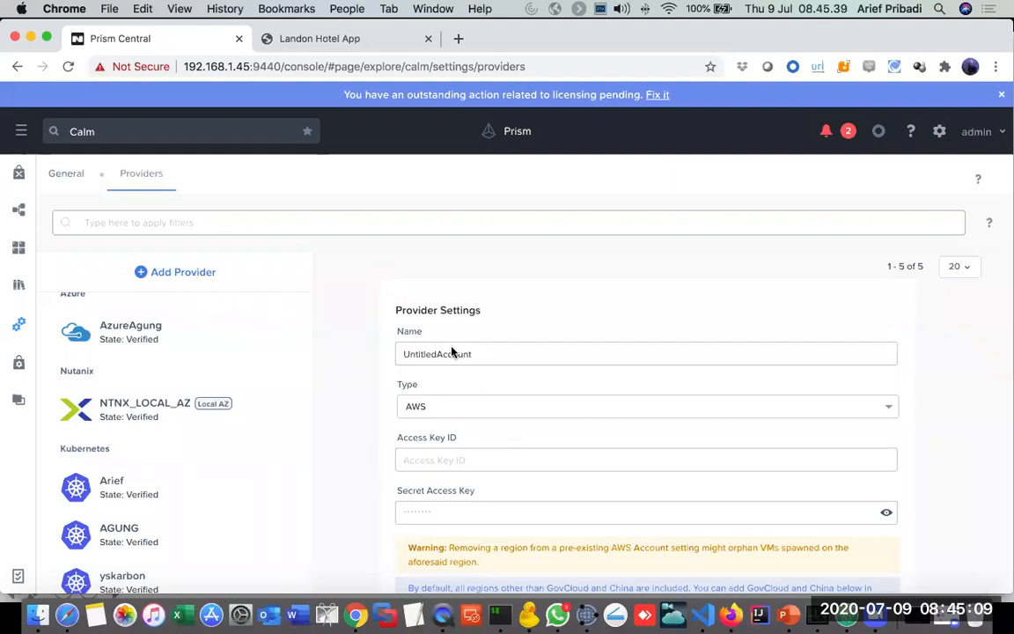
Step: Set the new provider's type to Kubernetes and examine its connection settings
click(486, 409)
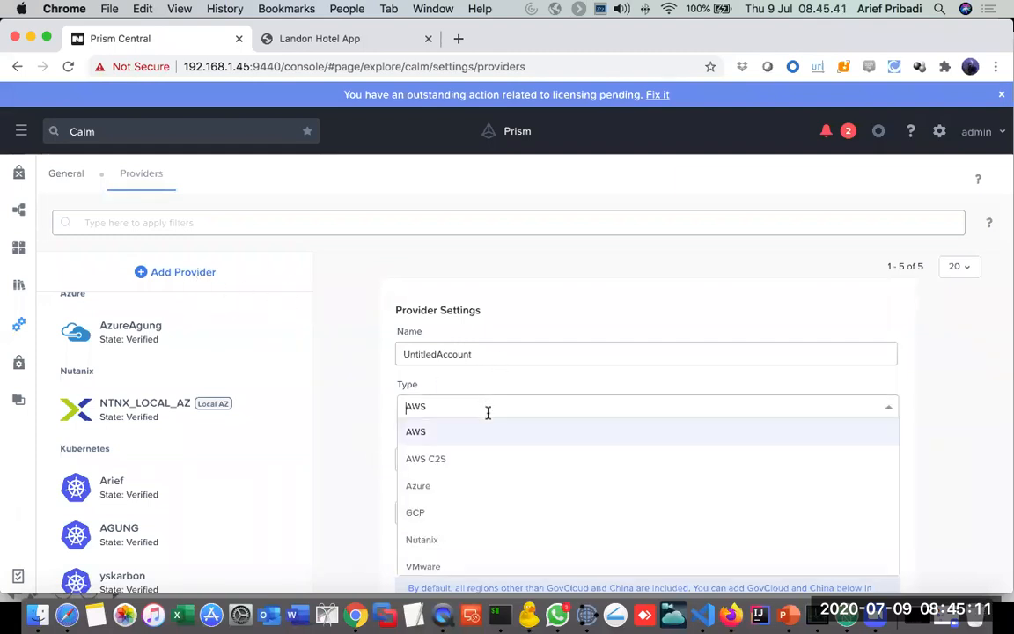
scroll(515, 499, down, 1)
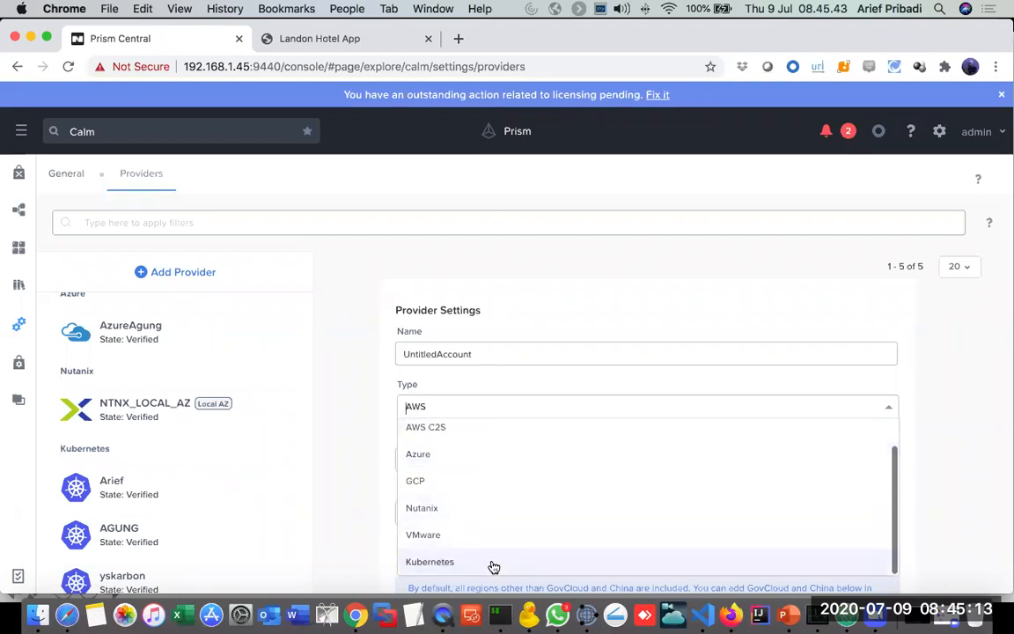
click(493, 566)
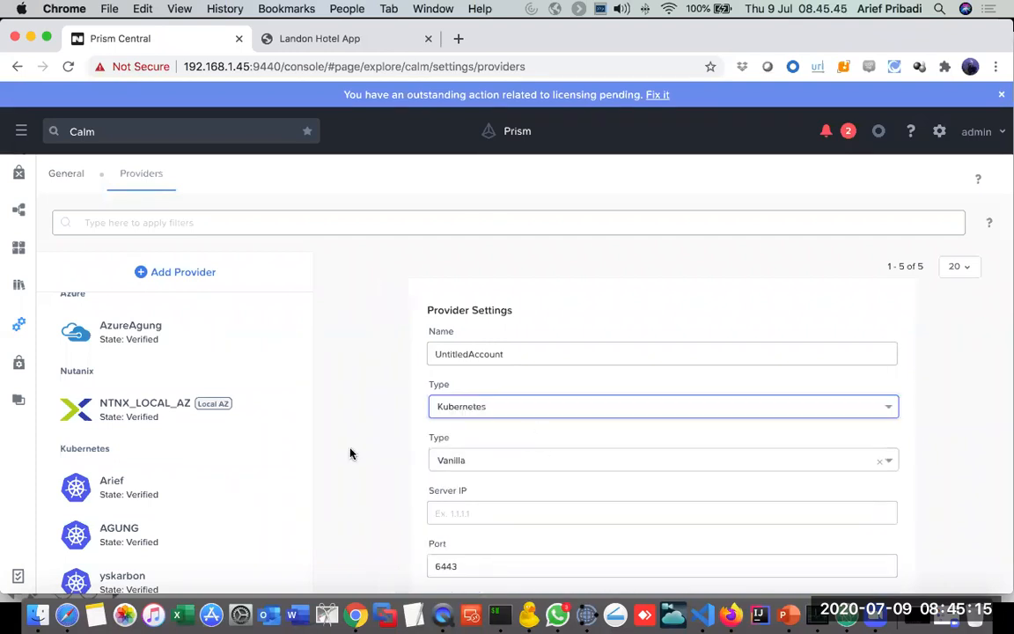
scroll(350, 453, down, 1)
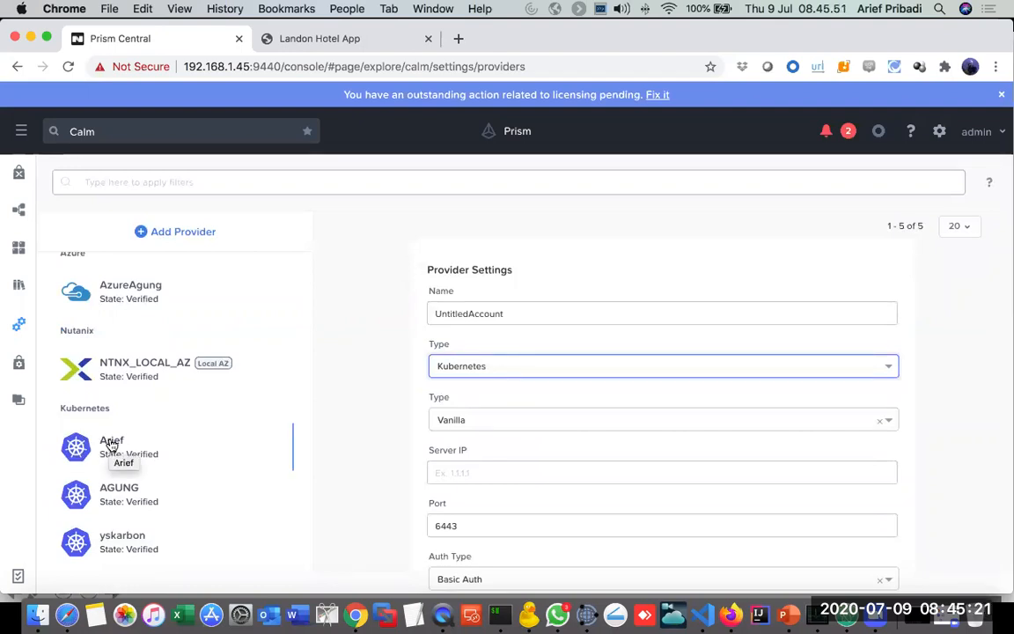
Step: Reopen the APR_Hotel_Deploy blueprint and review the deployment settings of hotel_pod
click(18, 209)
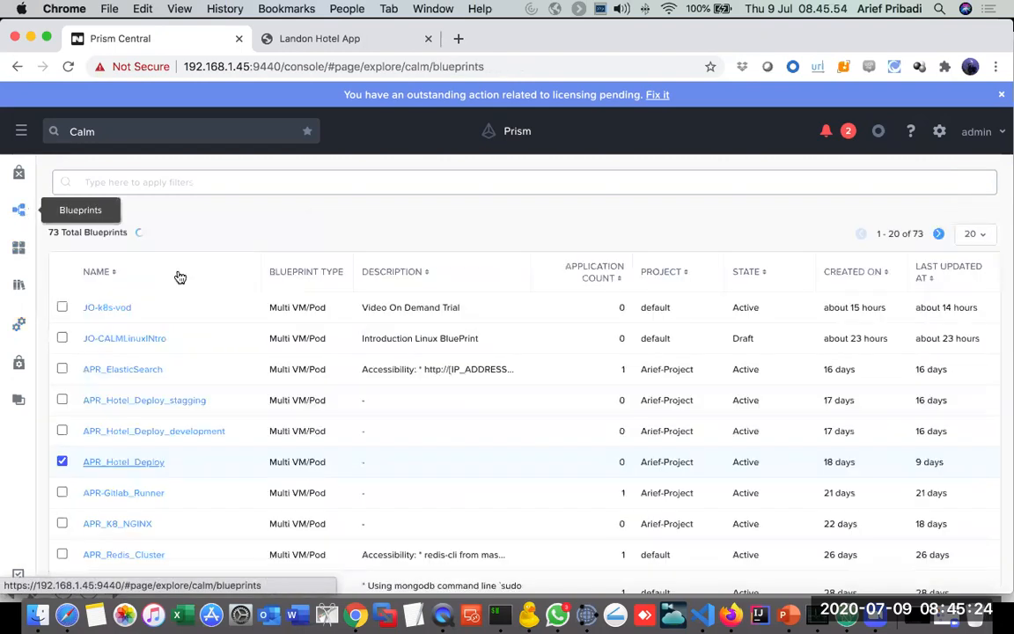
click(129, 461)
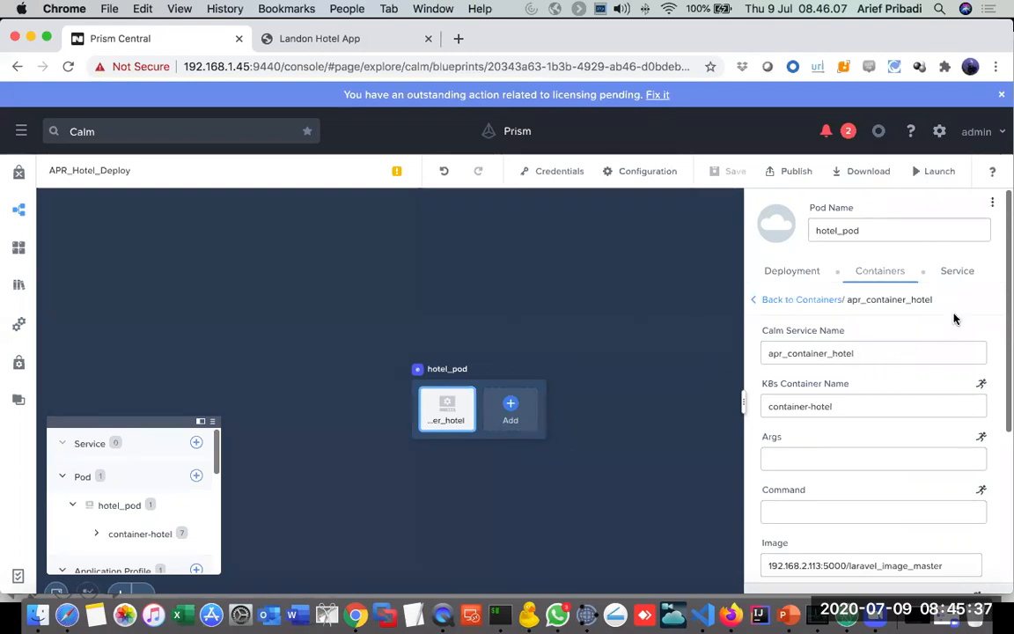
scroll(954, 319, down, 1)
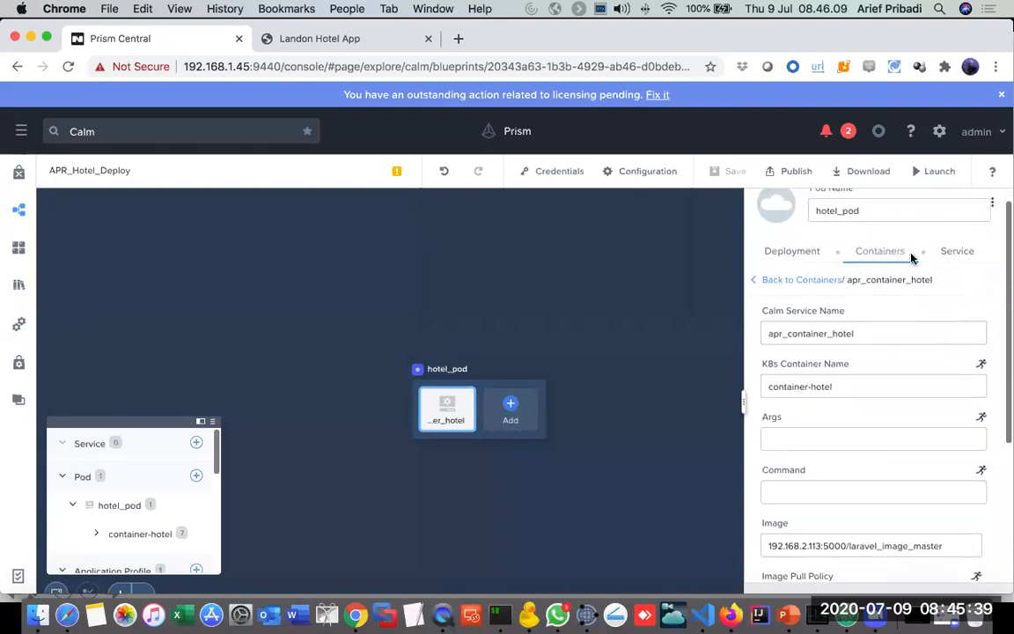
click(788, 254)
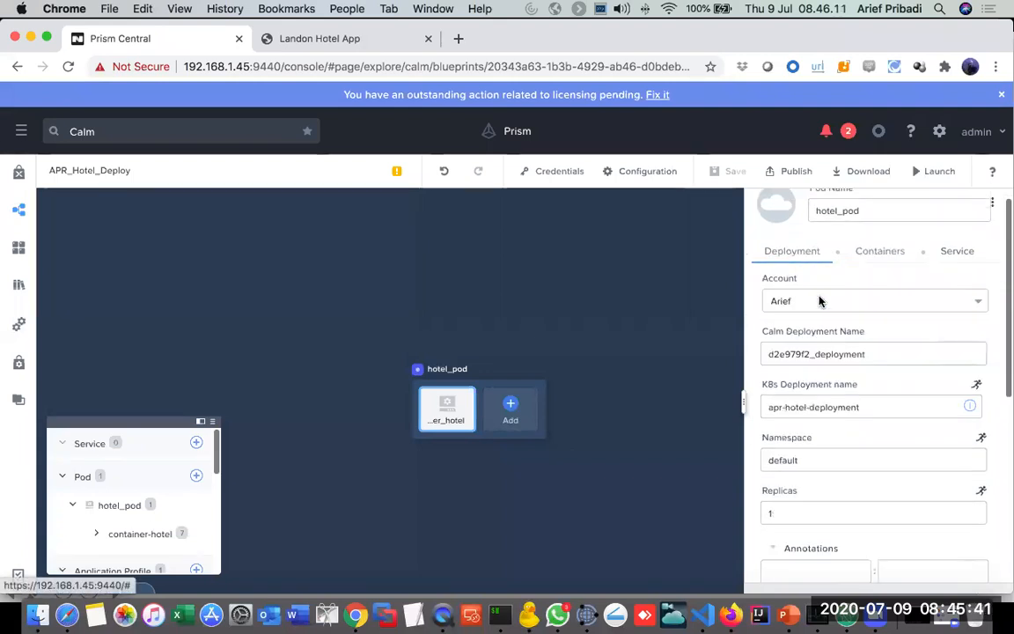
scroll(747, 381, down, 5)
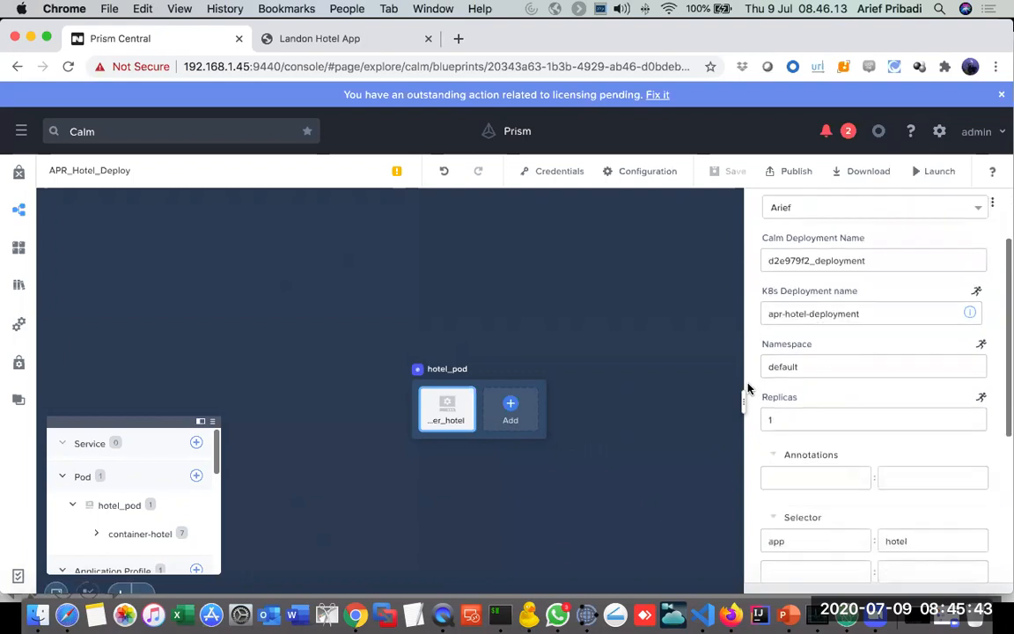
scroll(747, 388, down, 5)
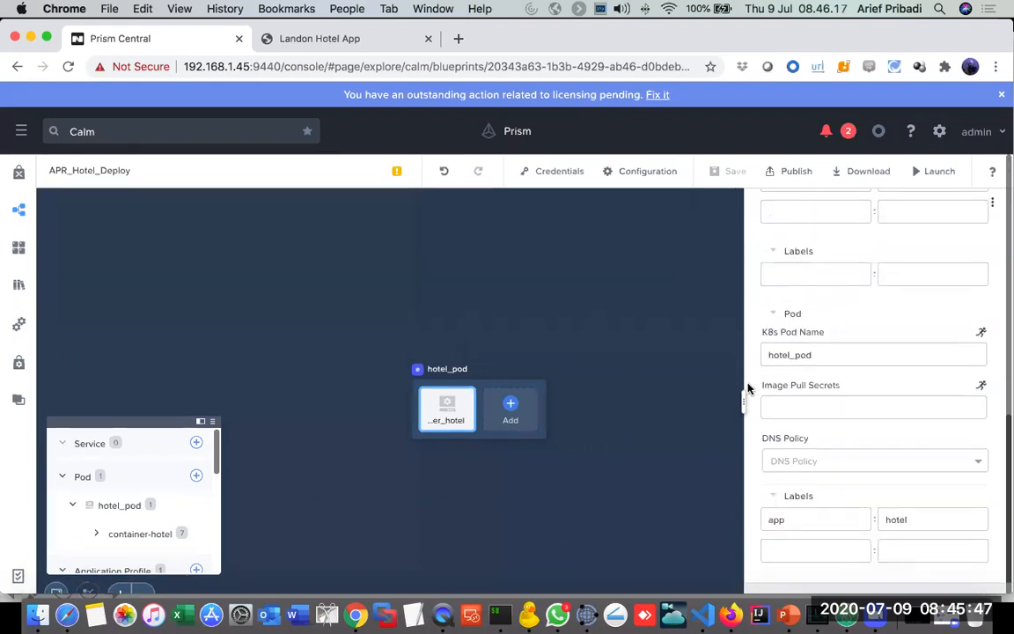
scroll(864, 350, up, 10)
Step: Review the container settings of hotel_pod and highlight the image address 192.168.2.113:5000/laravel_image_master
click(875, 271)
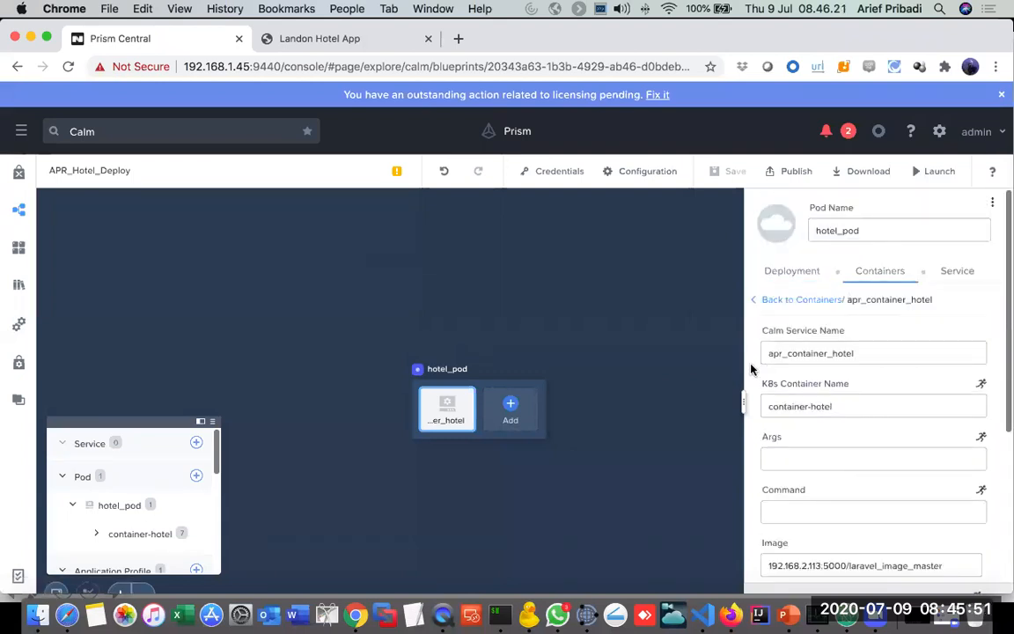
scroll(753, 370, down, 4)
click(947, 405)
drag(947, 405, 759, 416)
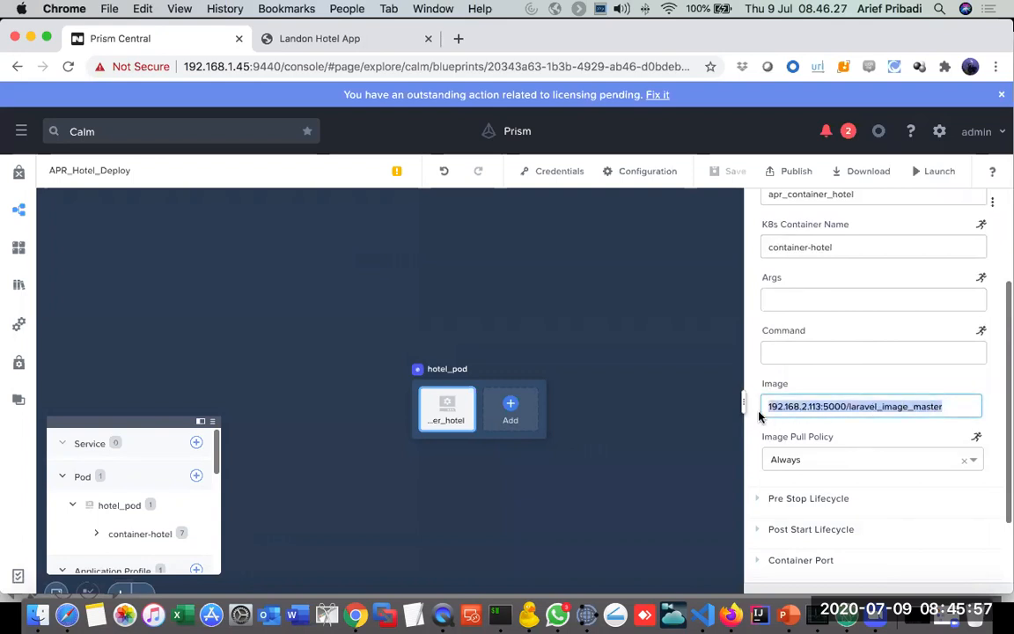
Step: Switch to VS Code, highlight $CI_COMMIT_BRANCH in the docker push line of .gitlab-ci.yml, and return to Chrome
key(super+Tab)
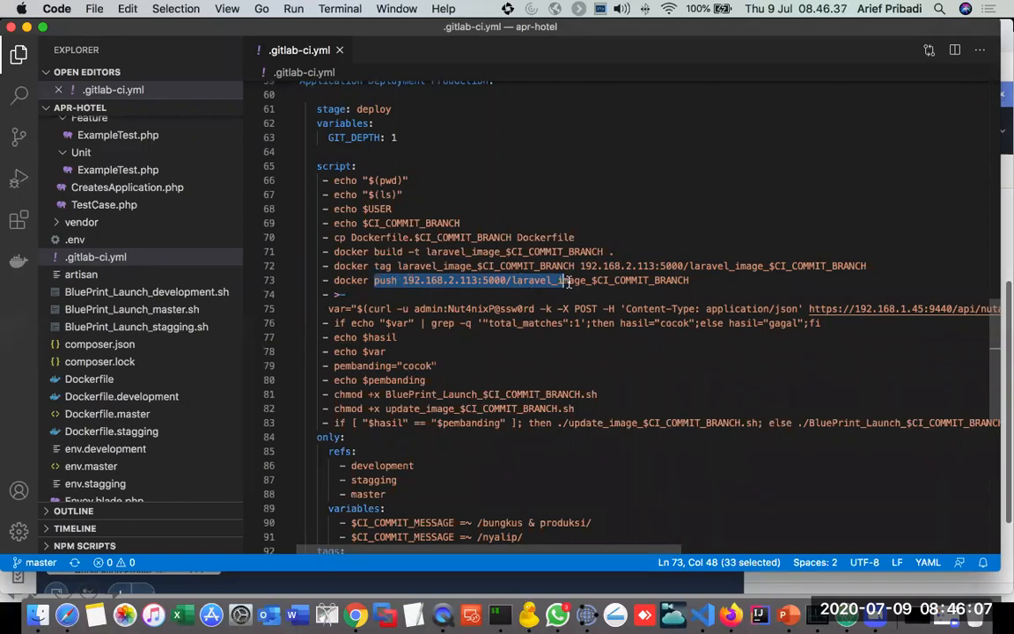
drag(593, 279, 676, 281)
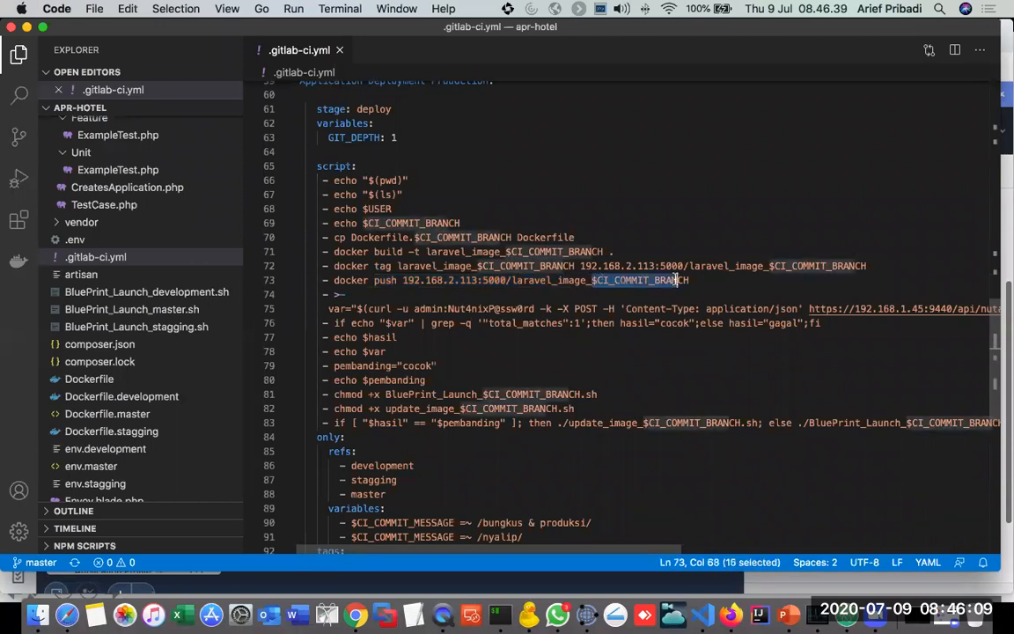
key(super+Tab)
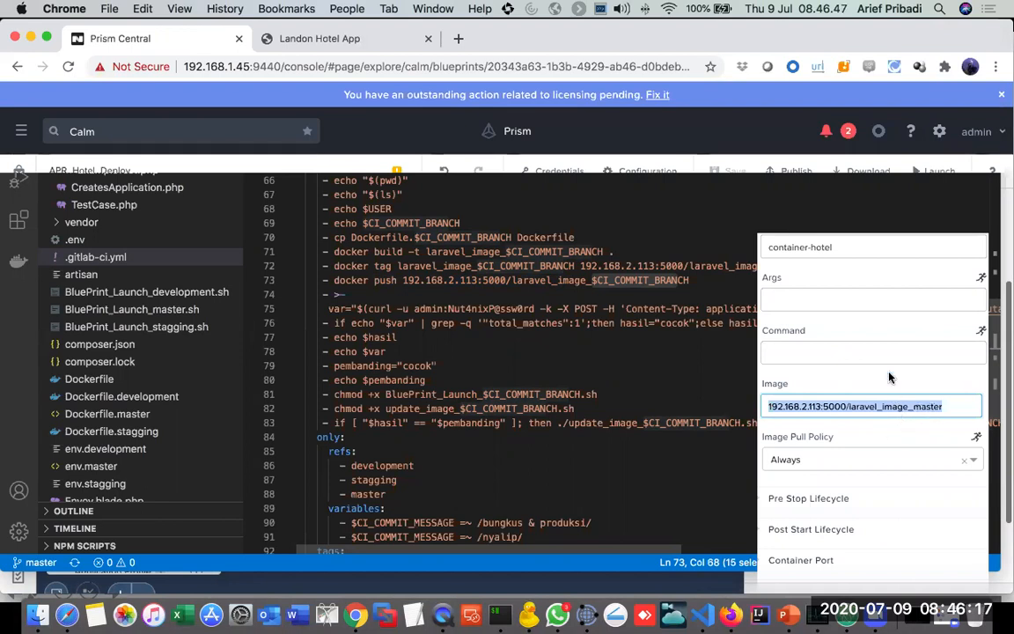
Step: Review the published service settings of hotel_pod, including the available service types and the port list
scroll(889, 378, up, 3)
click(946, 279)
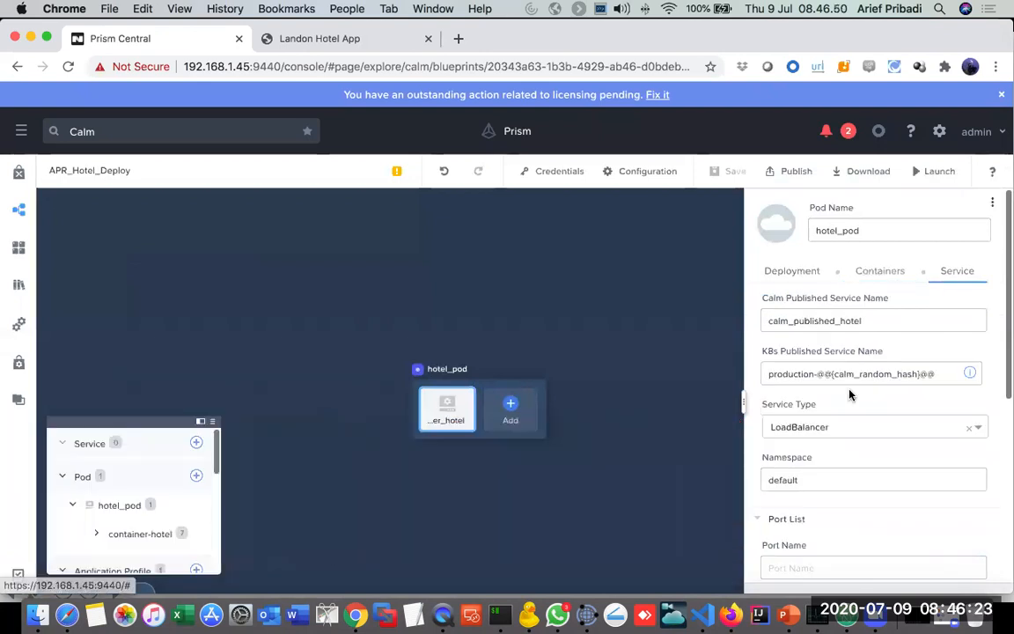
click(880, 435)
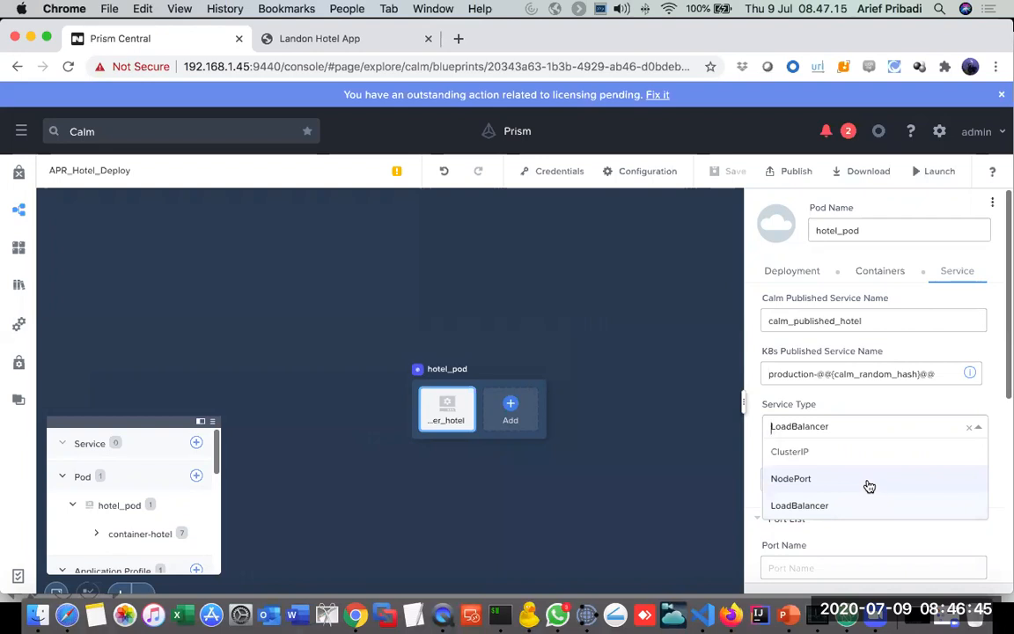
click(750, 339)
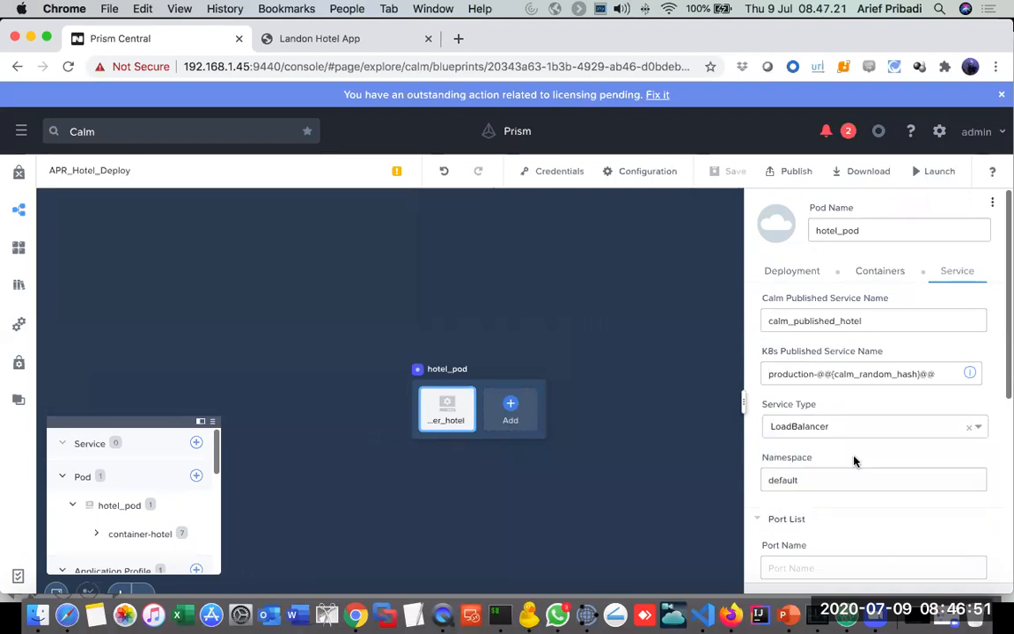
scroll(853, 461, down, 5)
scroll(853, 460, up, 5)
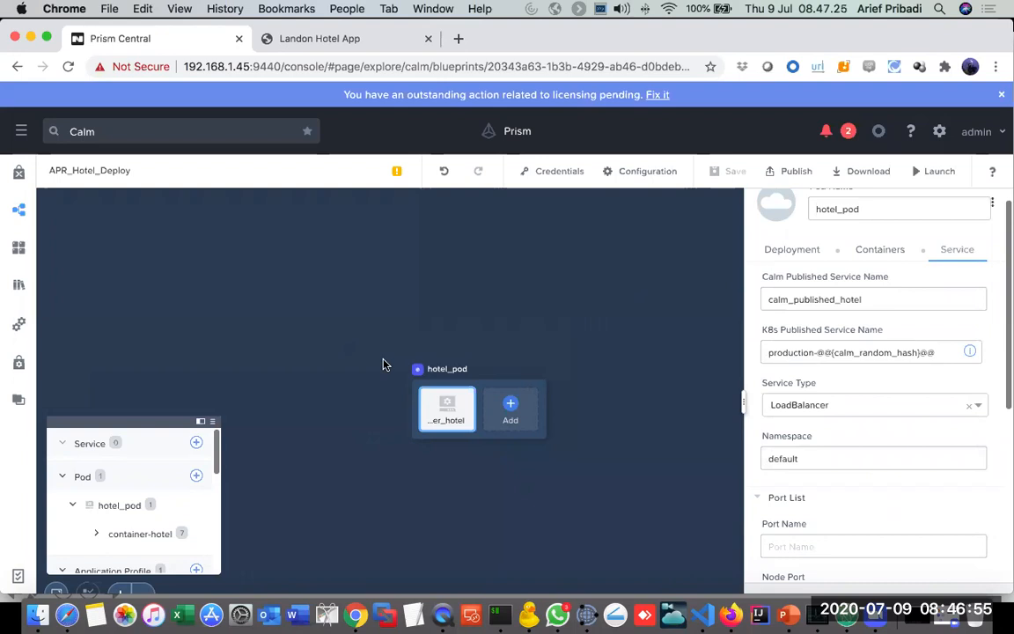
Step: Switch to PowerPoint to show the CICD Demo architecture slide, then return to the blueprint in Chrome
key(super+Tab)
key(super+Tab)
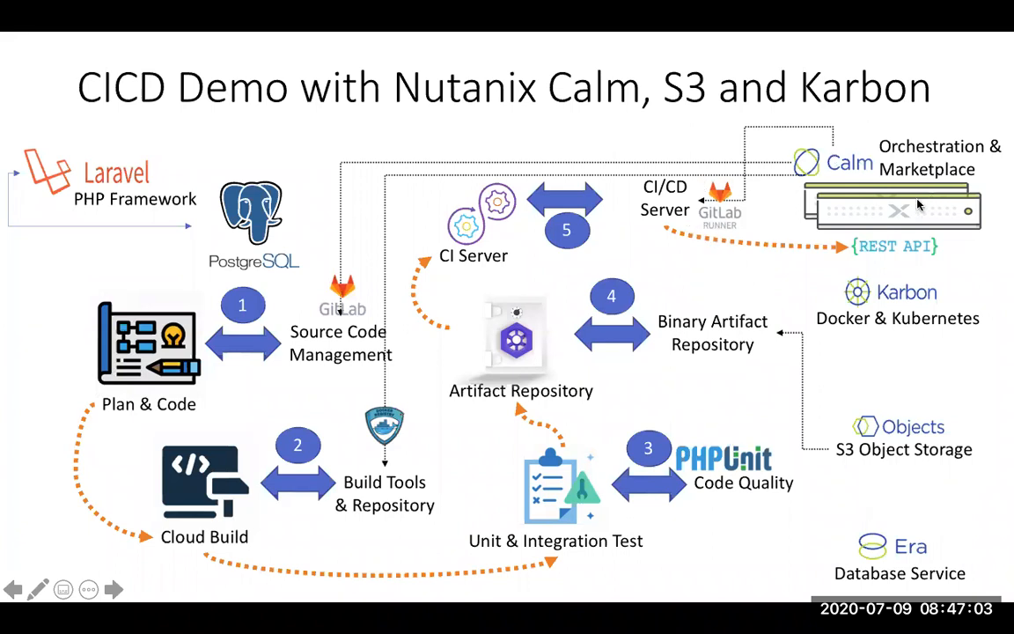
key(super+Tab)
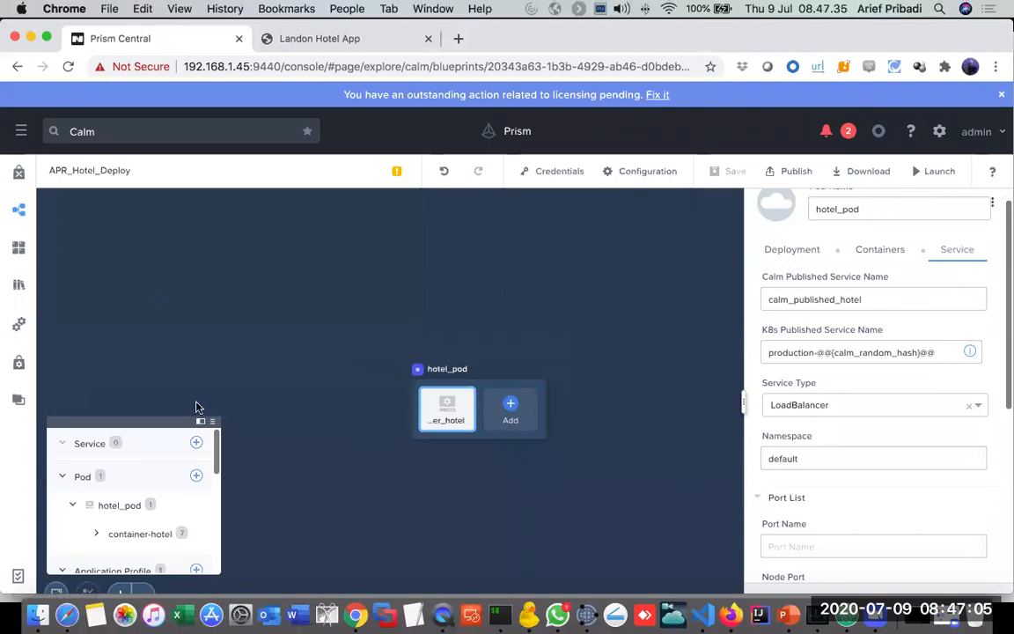
click(17, 576)
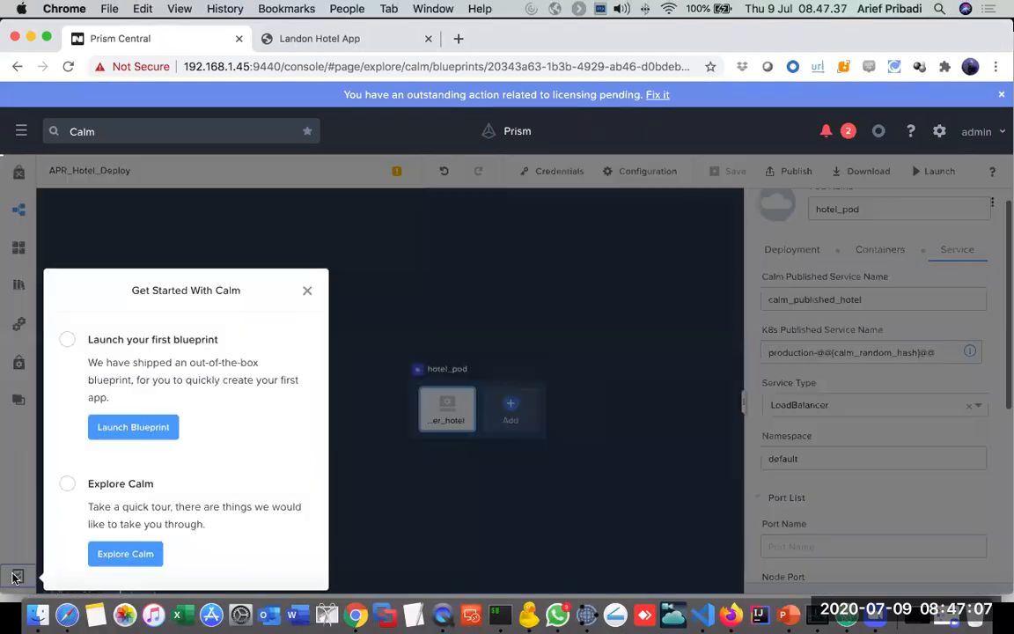
click(314, 291)
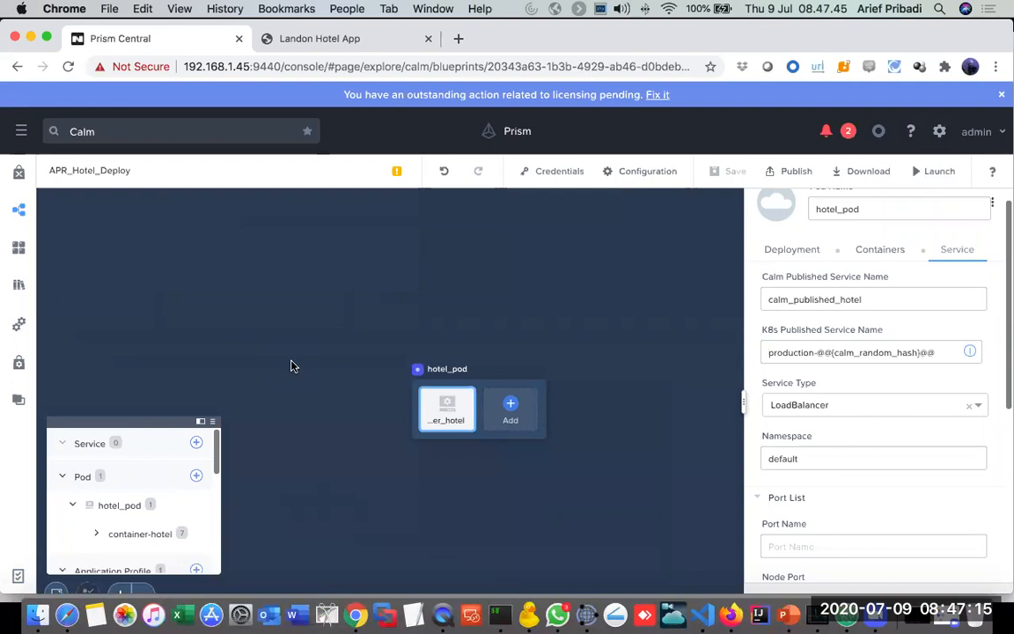
scroll(293, 367, down, 3)
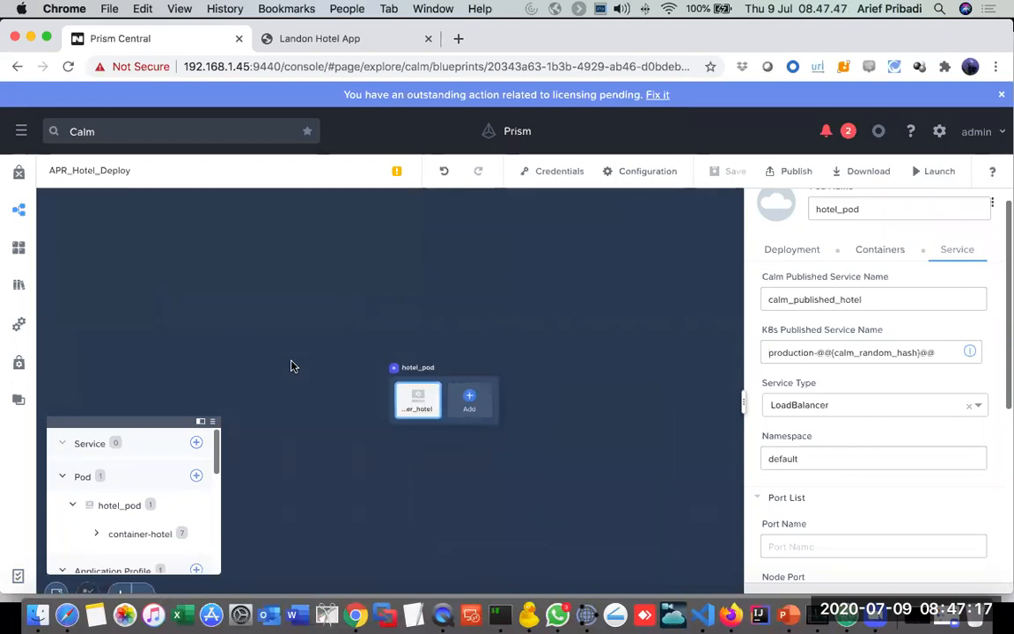
Step: Go back to the blueprint list, select APR_Hotel_Deploy, and switch to .gitlab-ci.yml in VS Code
click(21, 211)
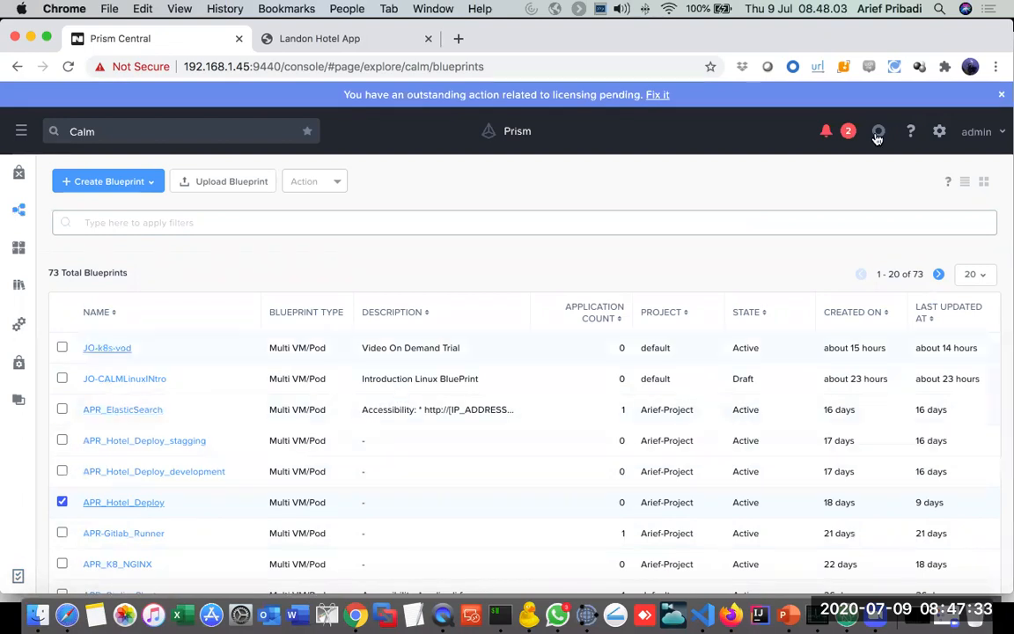
key(super+Tab)
key(super+Tab)
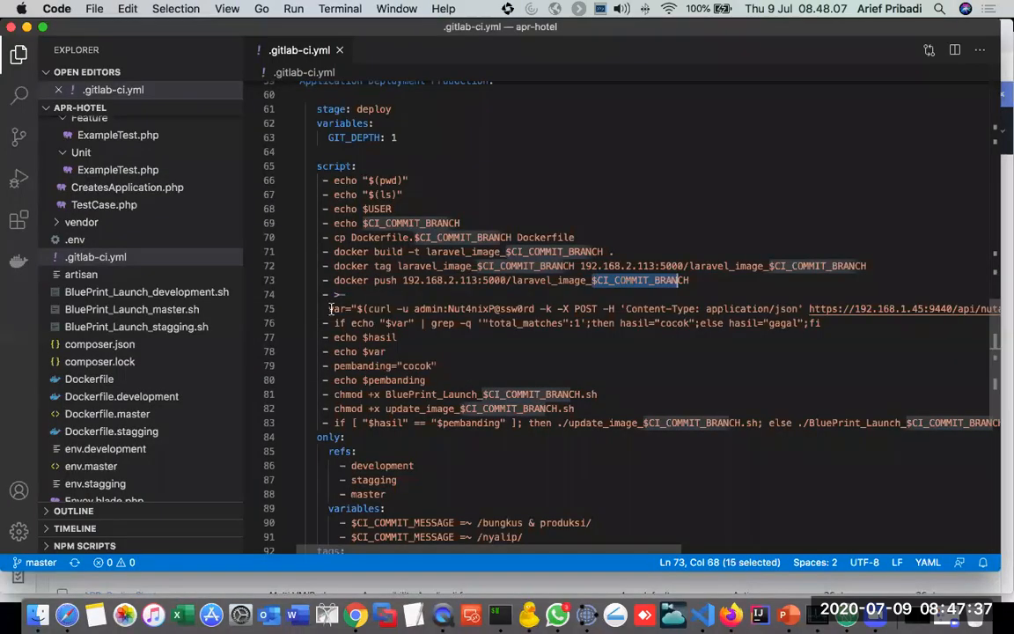
Step: Highlight the curl request to the Nutanix apps list API and its APR_Hotel_ branch name filter in the deploy script
drag(367, 308, 803, 308)
scroll(814, 332, right, 5)
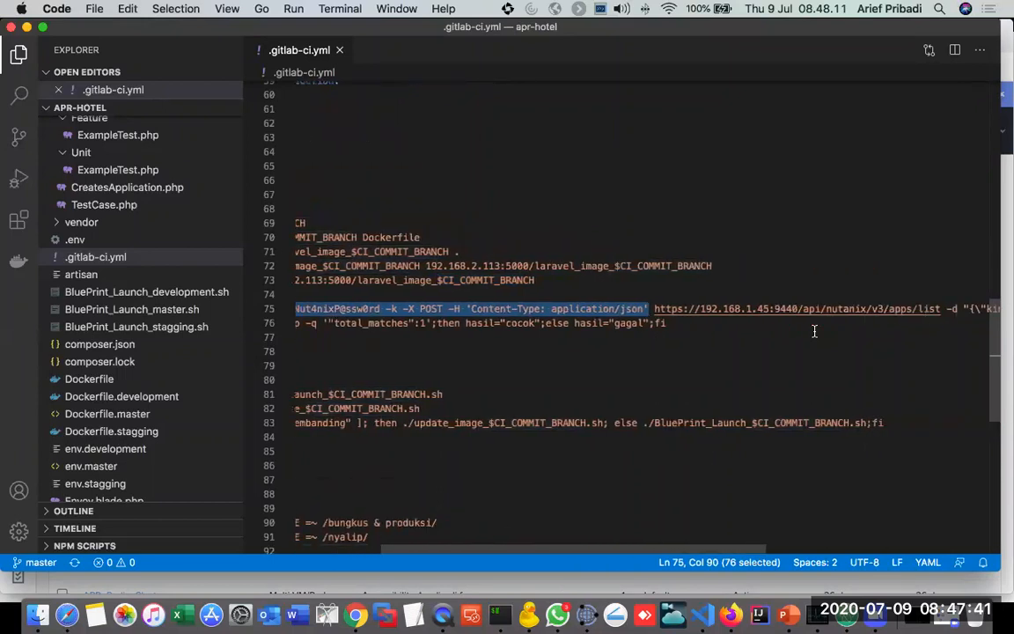
click(695, 339)
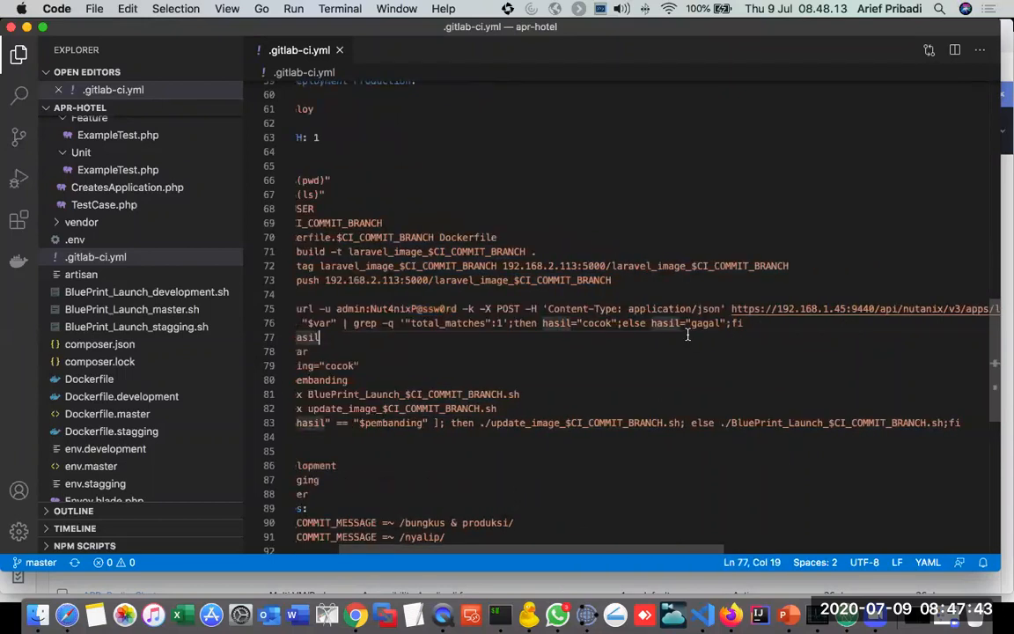
scroll(728, 325, right, 10)
scroll(728, 325, right, 6)
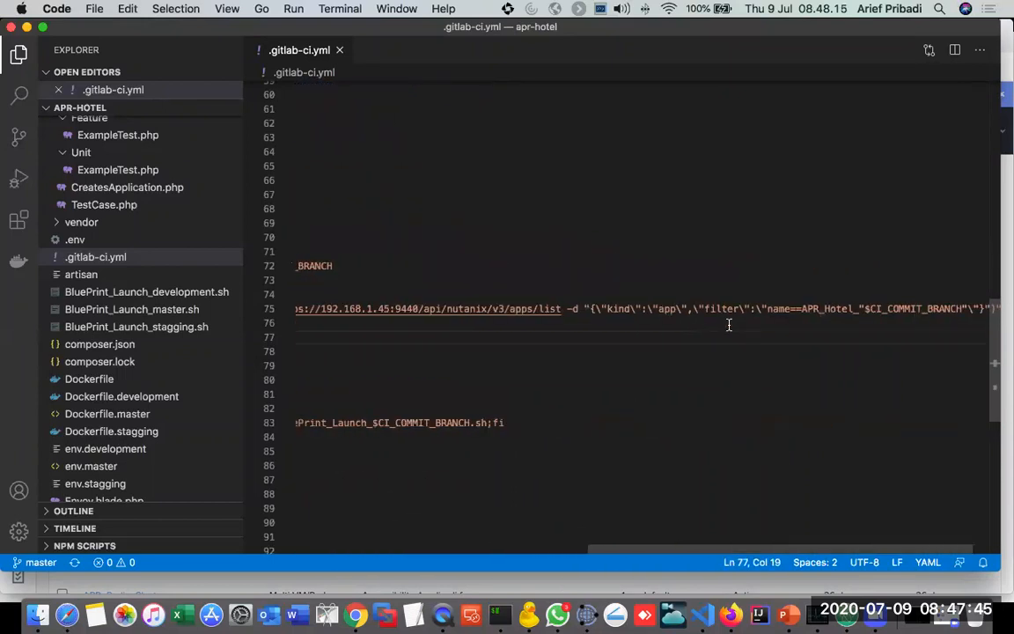
click(770, 308)
drag(834, 304, 910, 305)
scroll(690, 365, left, 15)
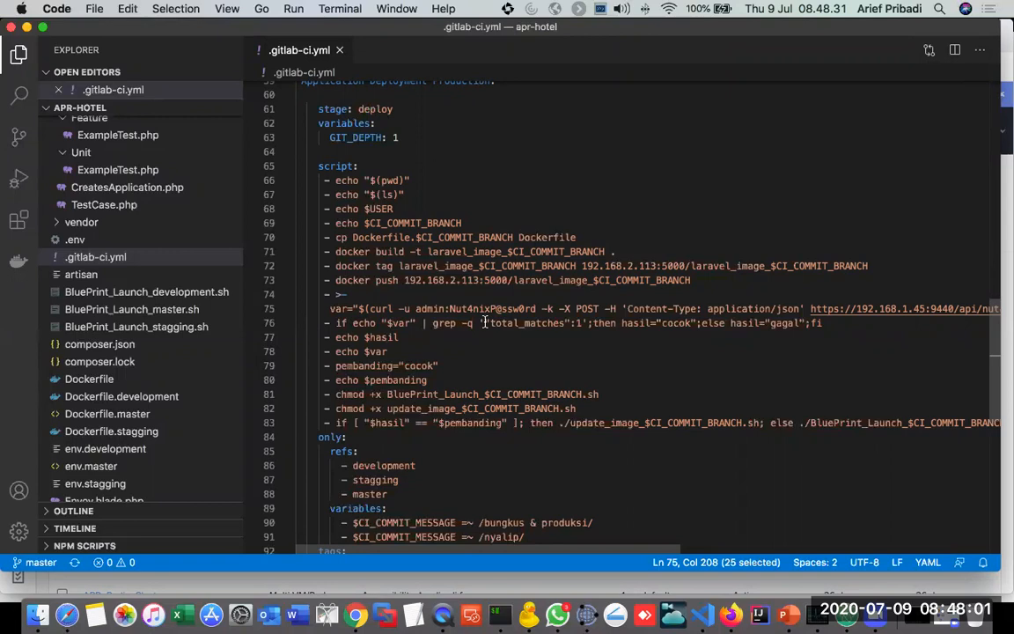
Step: Check the blueprint list in Chrome, return to VS Code, and highlight the total_matches condition and the update_image script call in the deploy script
key(super+Tab)
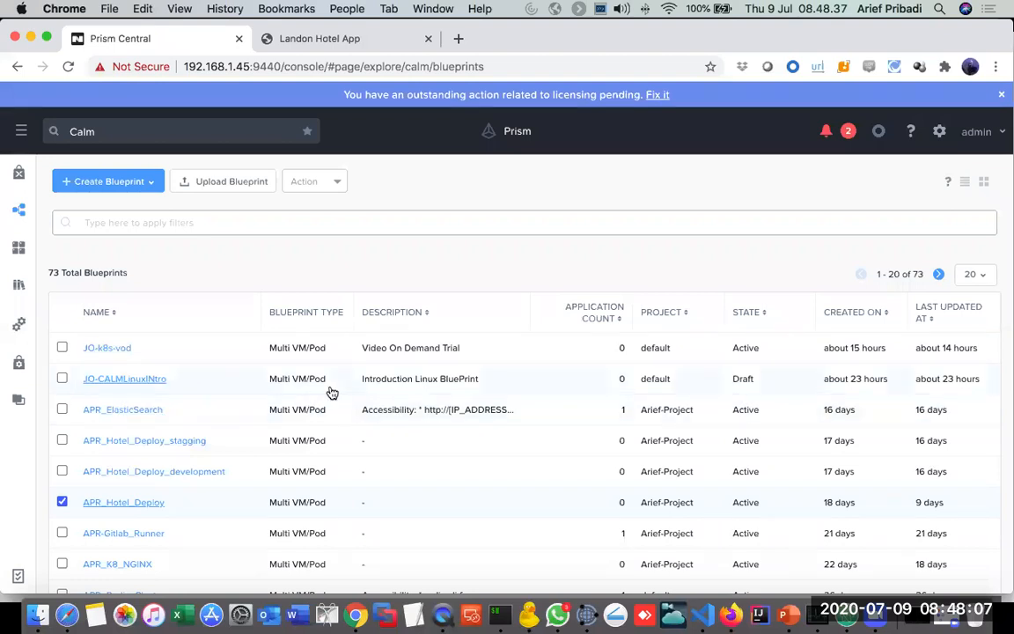
key(super+Tab)
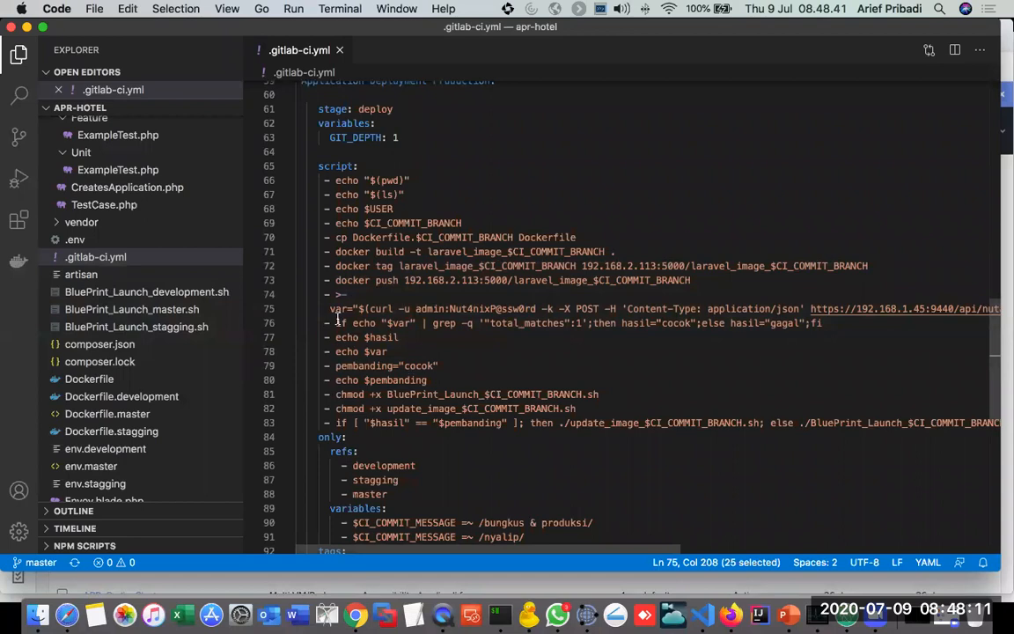
drag(335, 323, 707, 322)
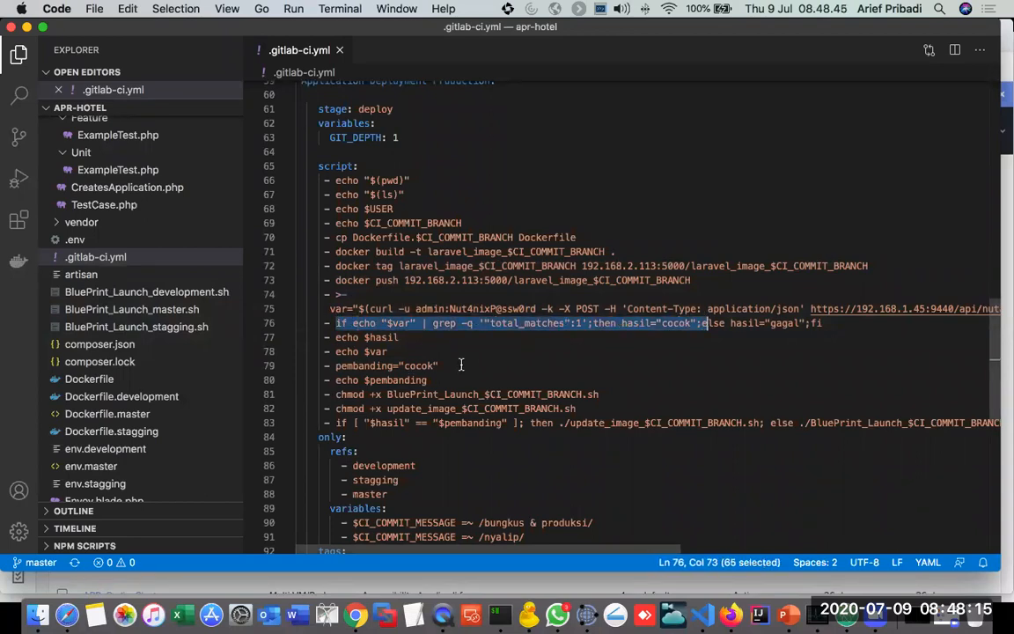
scroll(460, 364, down, 2)
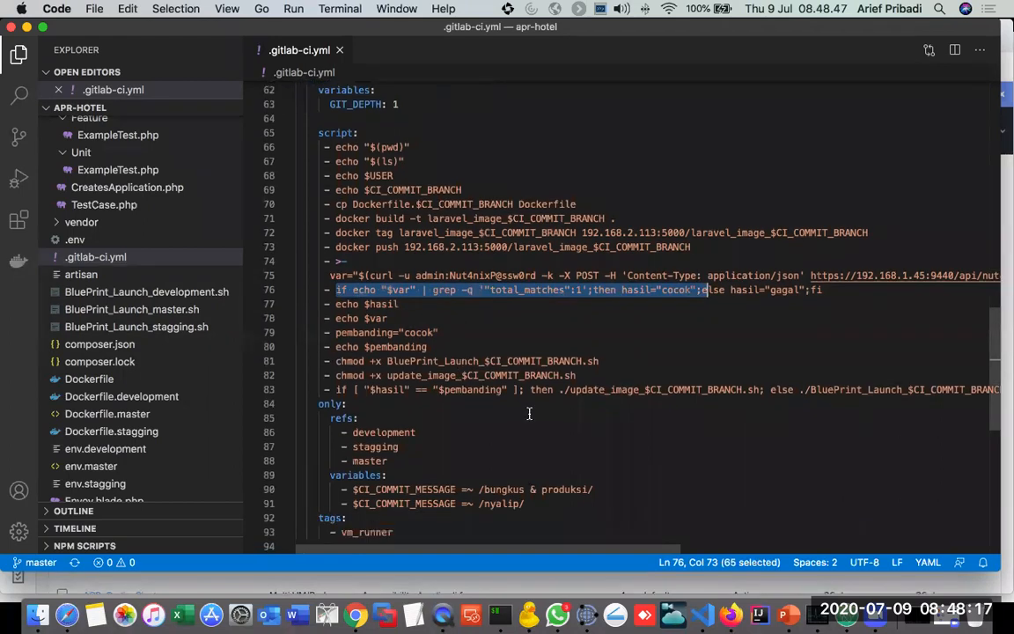
scroll(493, 370, down, 2)
drag(565, 357, 789, 360)
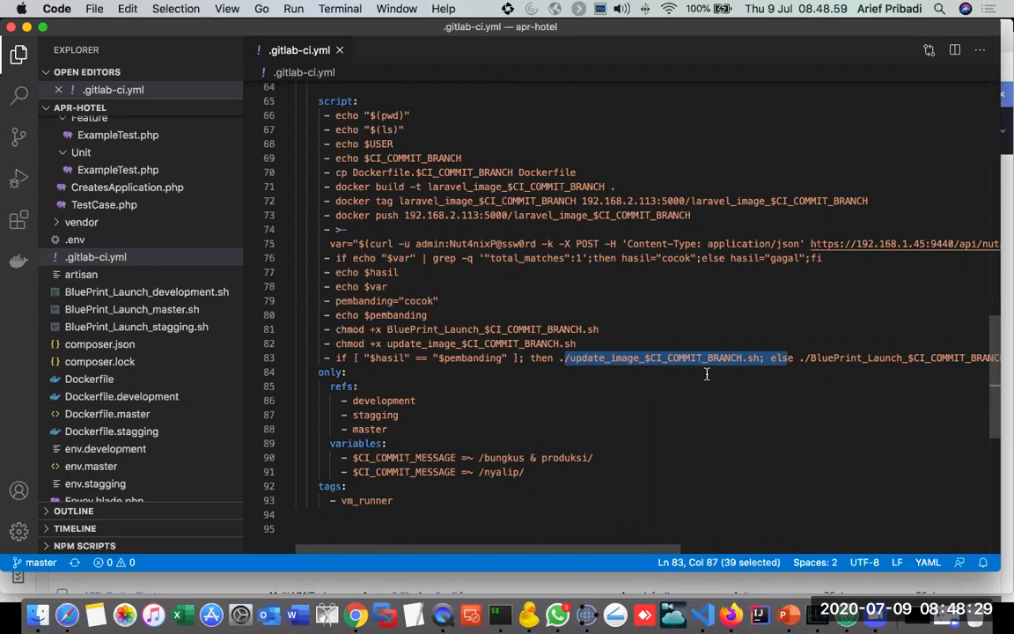
Step: Open BluePrint_Launch_master.sh, review its simple_launch REST call across the full line, and close the file
click(165, 313)
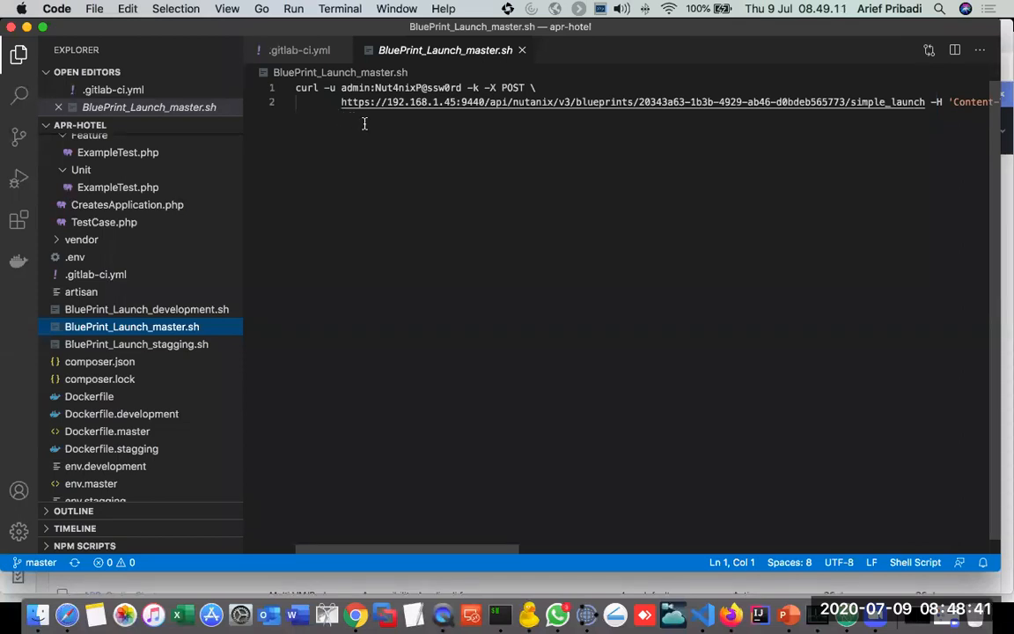
scroll(363, 123, right, 10)
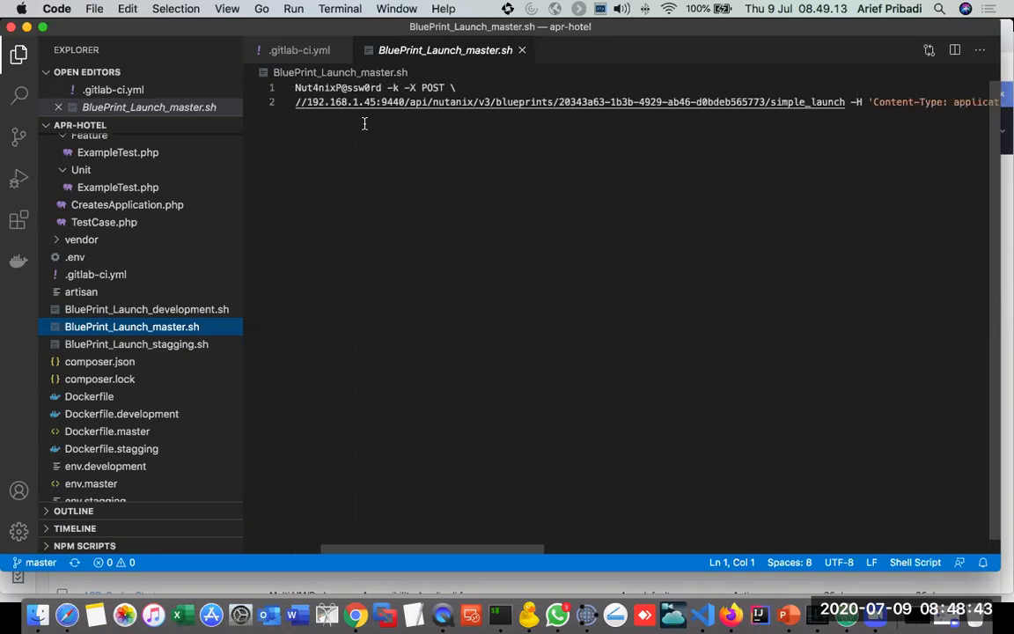
scroll(363, 123, right, 10)
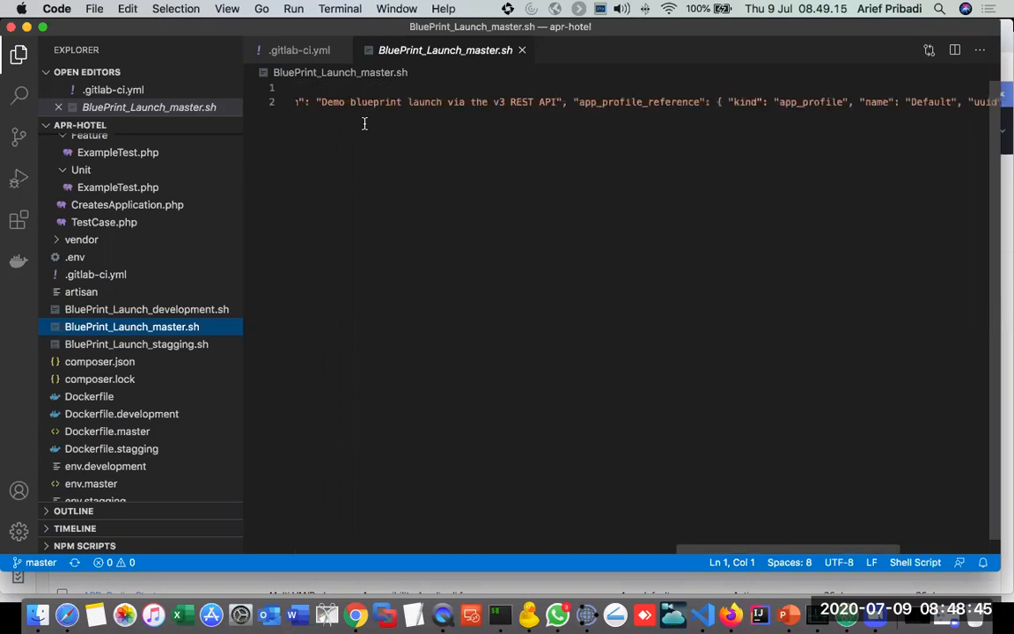
scroll(363, 123, right, 8)
scroll(364, 124, left, 20)
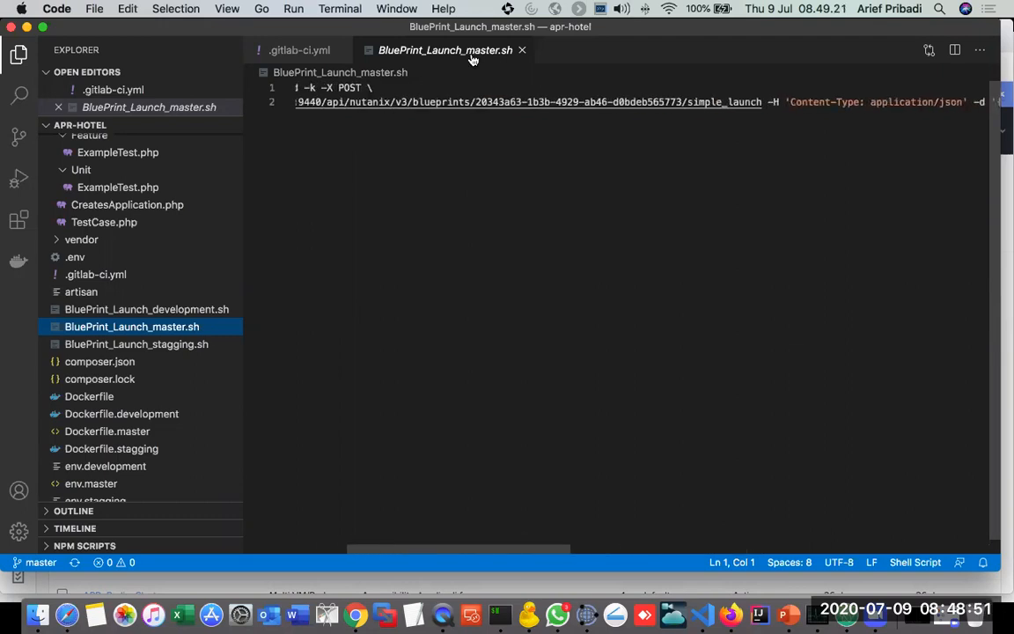
click(522, 51)
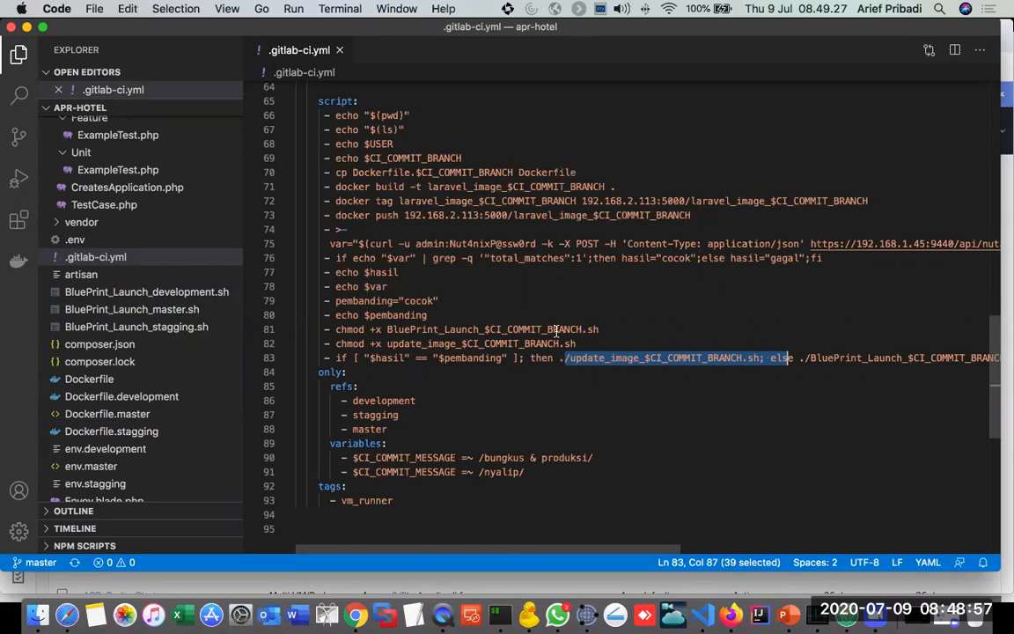
Step: Highlight the "bungkus & produksi" commit message condition of the deploy job and return to the beginning of .gitlab-ci.yml
scroll(557, 331, down, 3)
drag(485, 323, 596, 324)
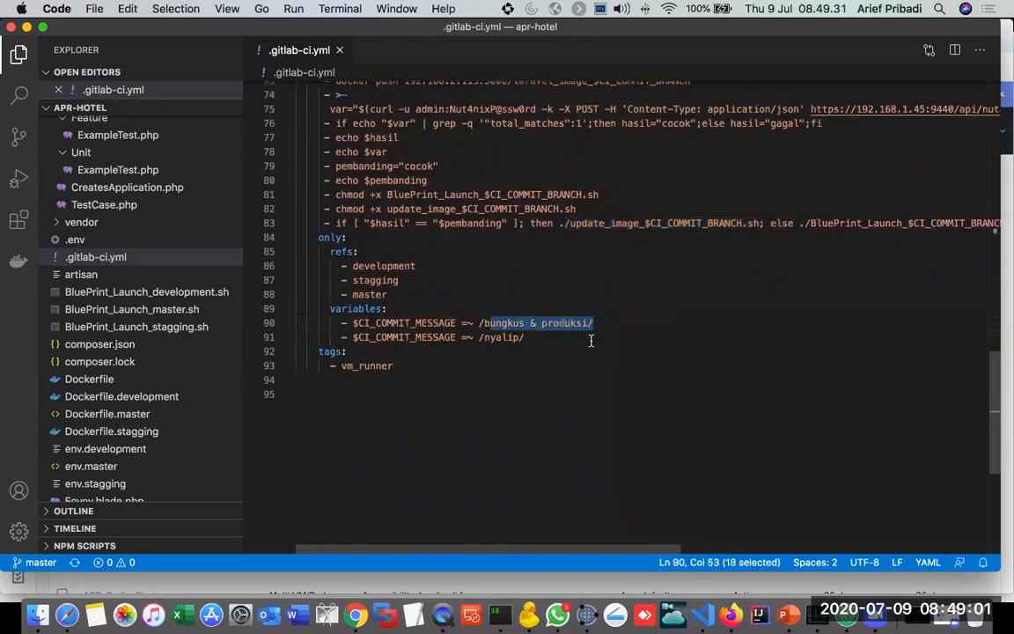
scroll(586, 362, up, 7)
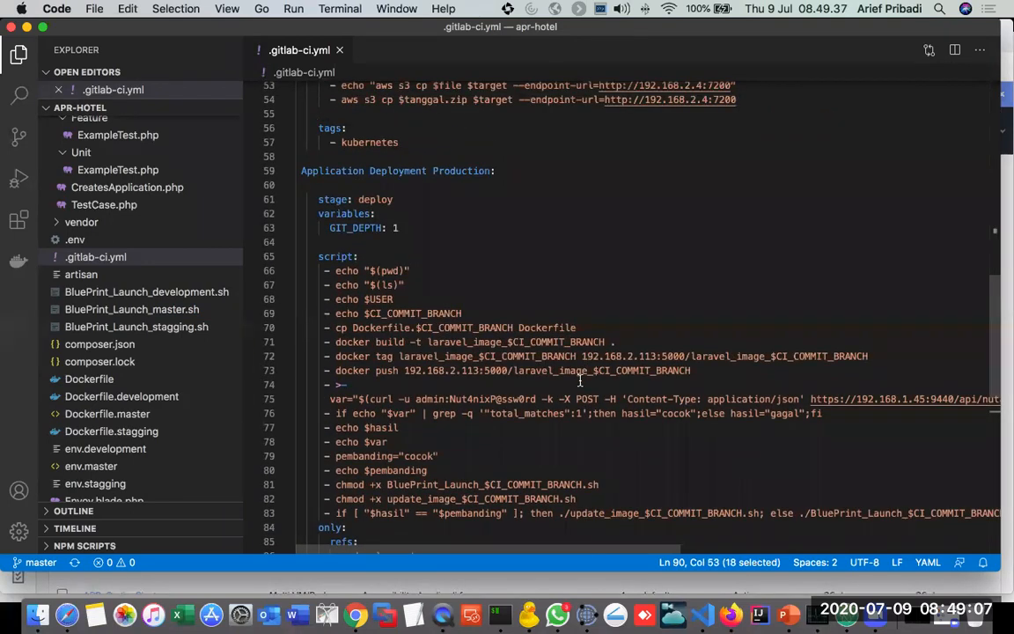
scroll(580, 380, up, 17)
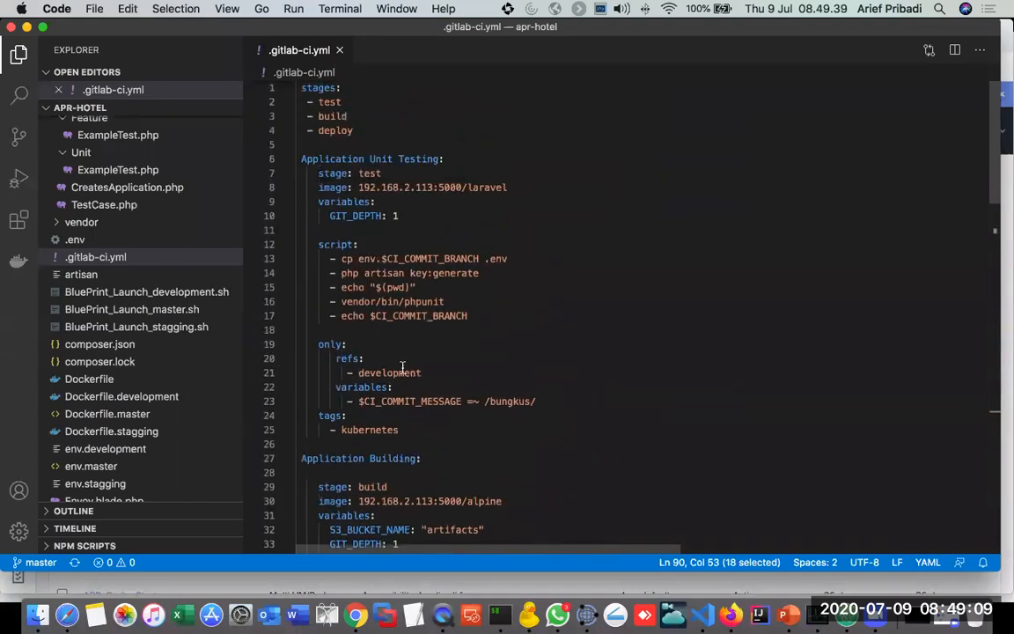
Step: Switch to PowerPoint to show the CICD Demo architecture slide and return to VS Code
key(super+Tab)
key(super+Tab)
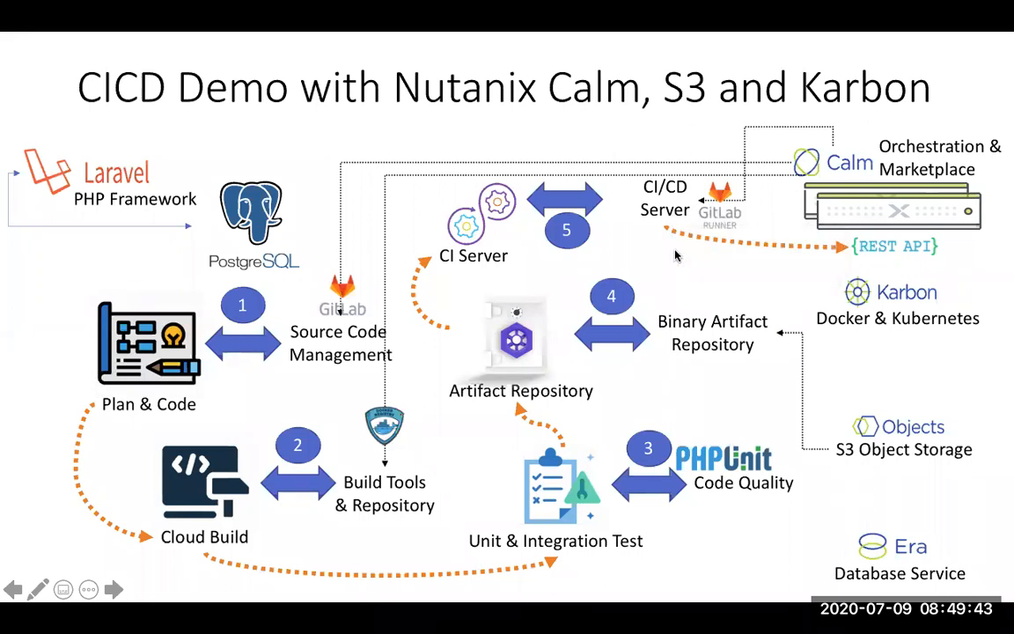
key(super+Tab)
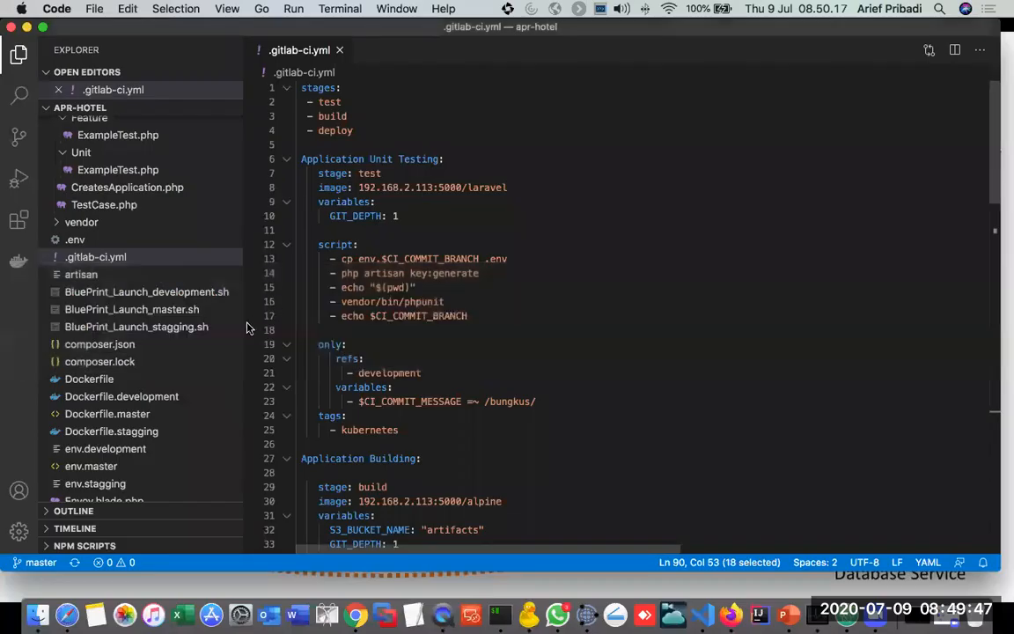
Step: Close .gitlab-ci.yml, collapse the routes and tests folders, and open home.blade.php from resources/views/contents
click(339, 50)
scroll(172, 269, up, 5)
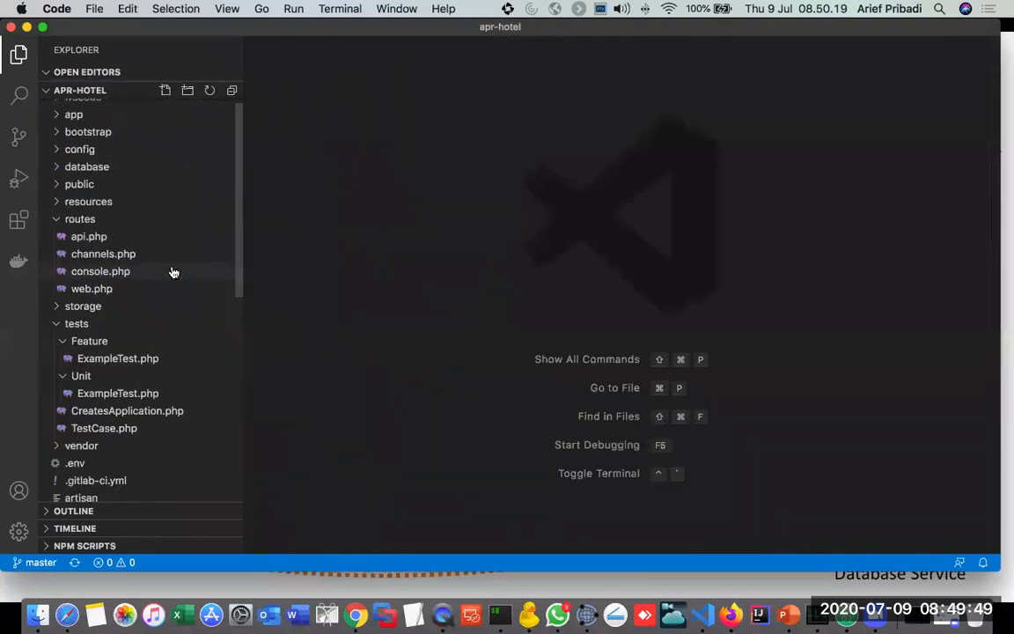
click(56, 230)
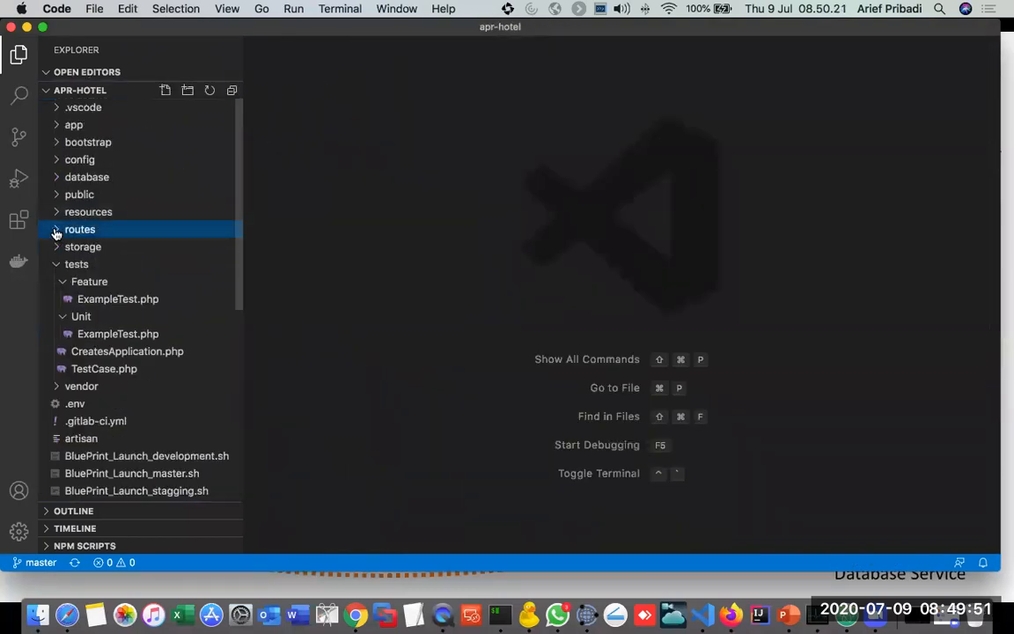
click(55, 264)
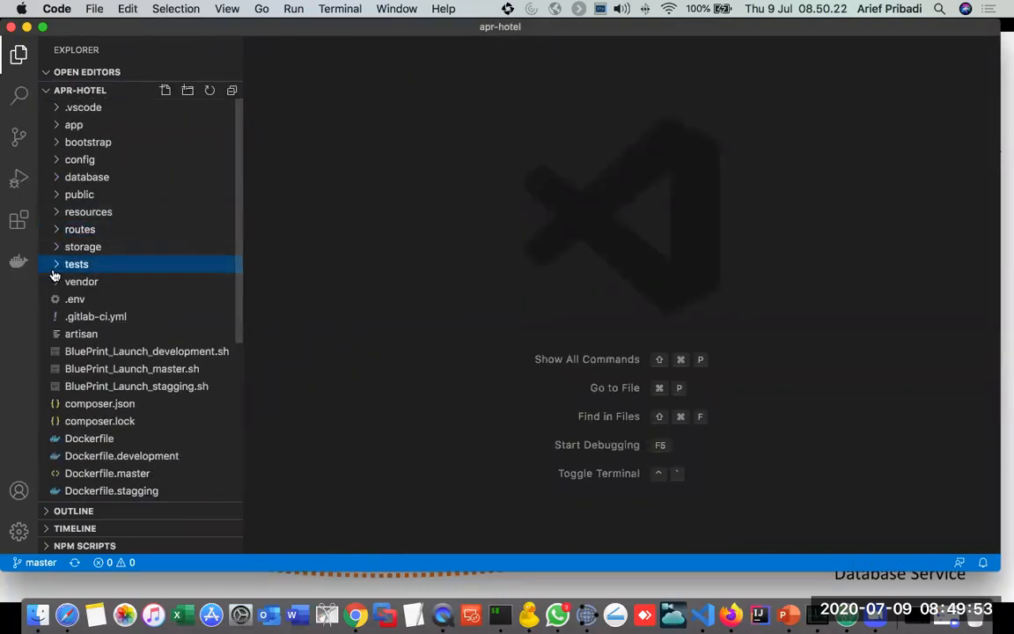
click(55, 213)
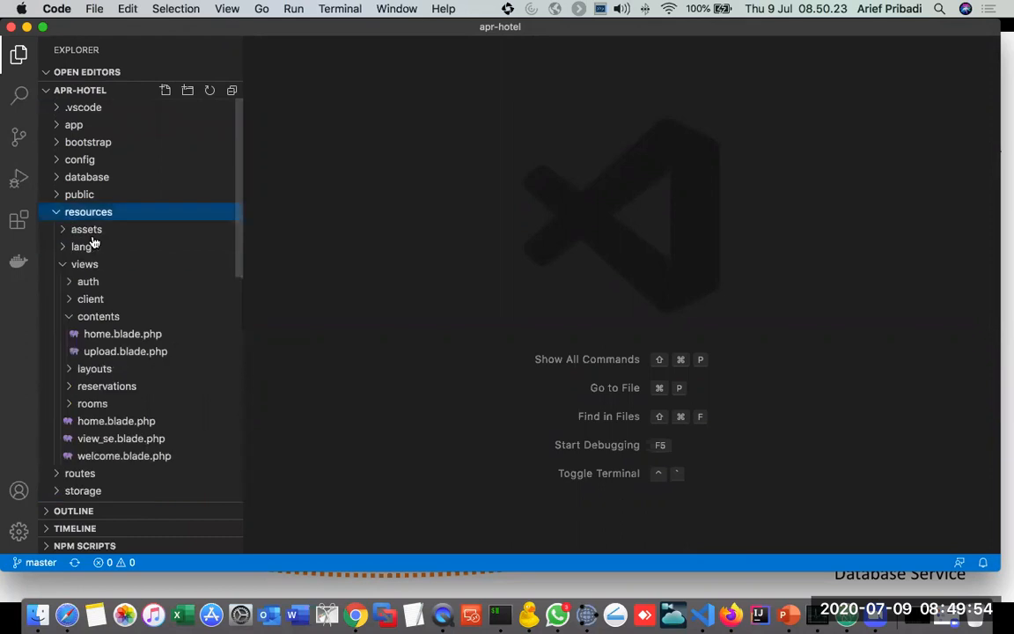
click(97, 334)
double_click(97, 335)
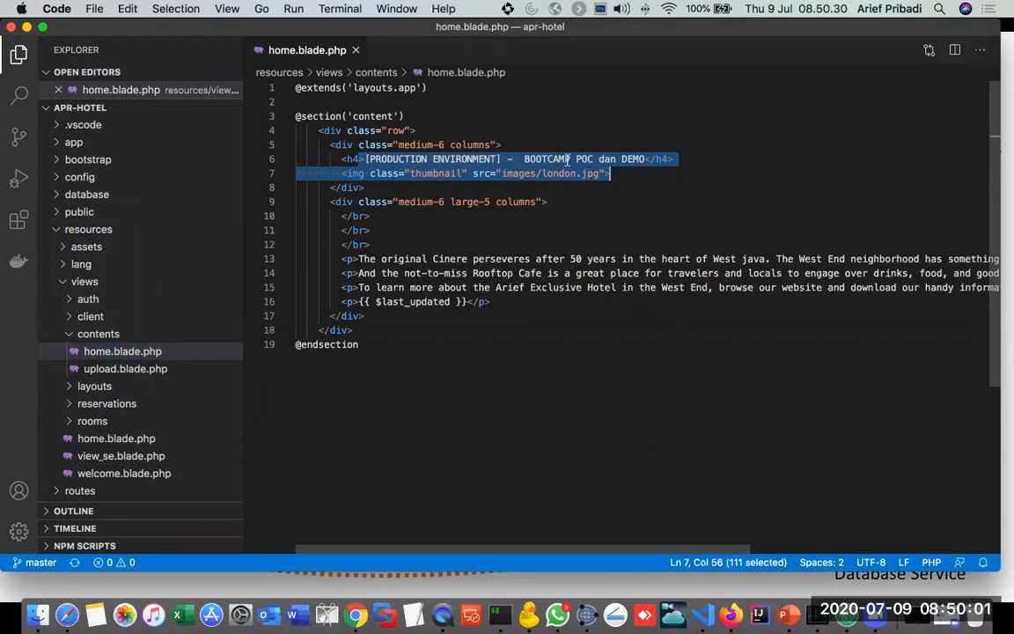
Step: Change the h4 heading's bracketed text to "PRODUCTION ENVIRONMENT - CICD DEMO" and save home.blade.php
click(498, 158)
text(- CICD DEMO)
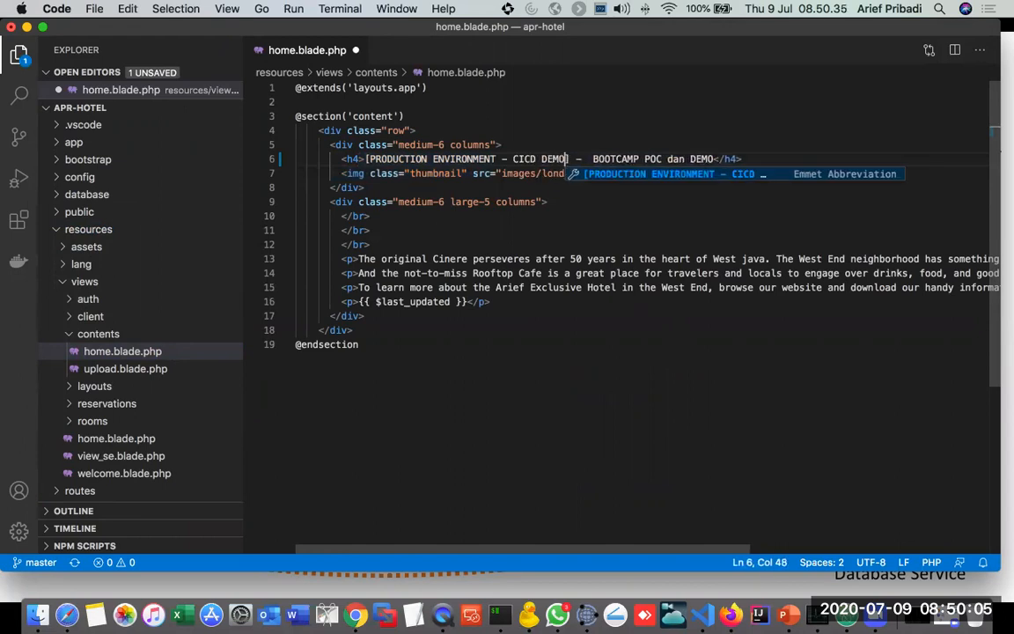
click(633, 380)
key(super+s)
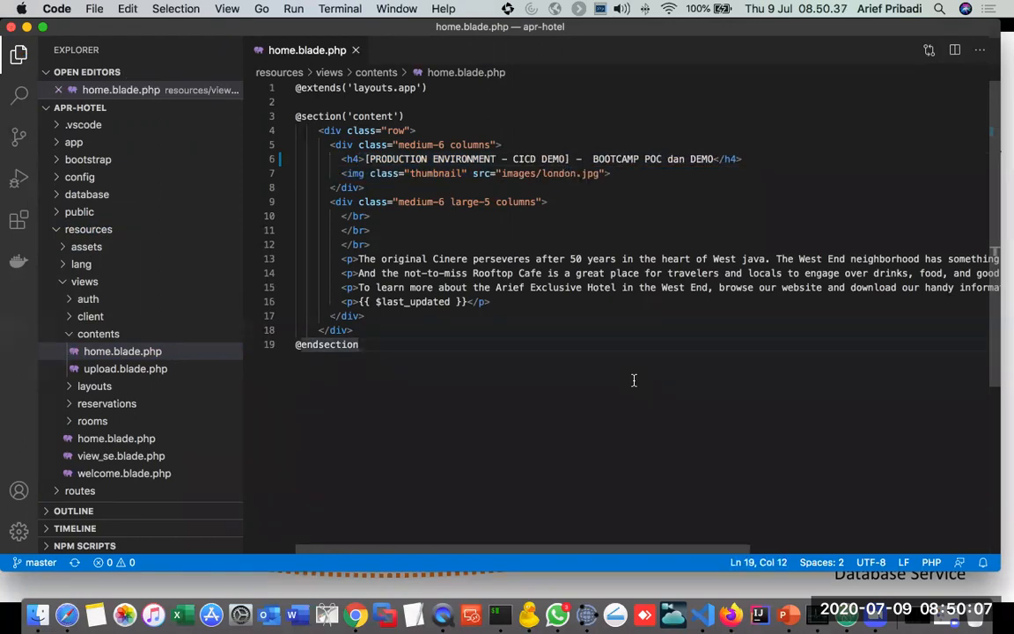
Step: Look at the pending source control changes, reopen .gitlab-ci.yml, and select "bungkus & produksi" in the deploy job's commit message condition
click(20, 138)
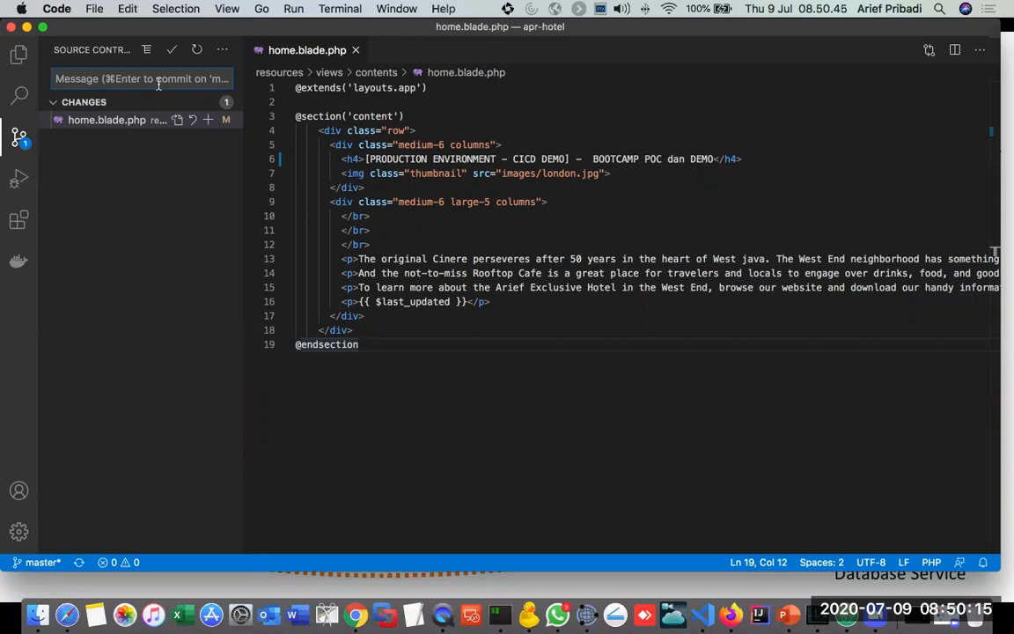
click(19, 54)
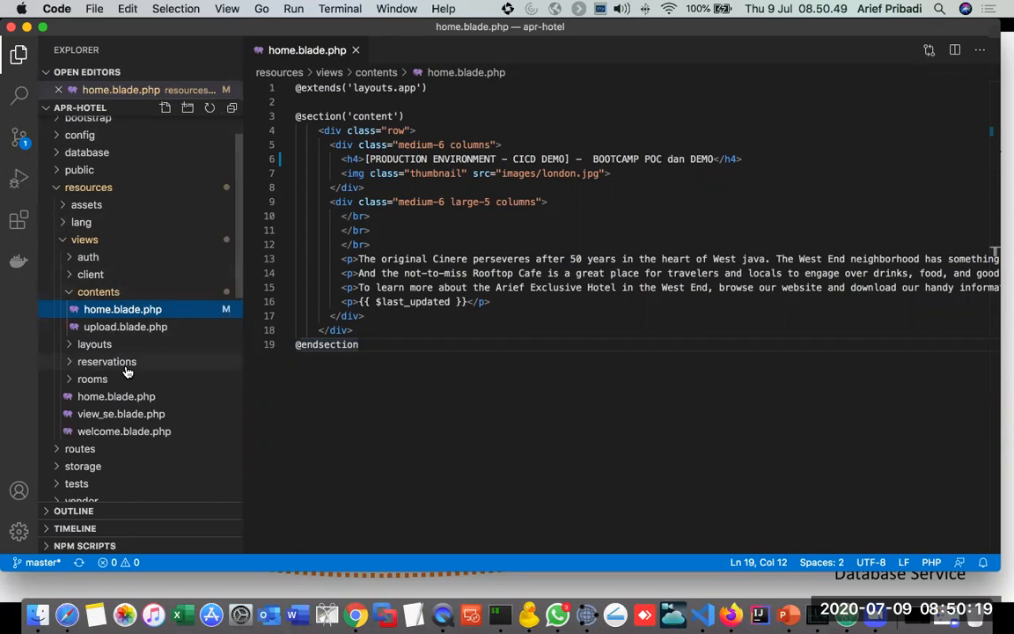
scroll(126, 387, down, 5)
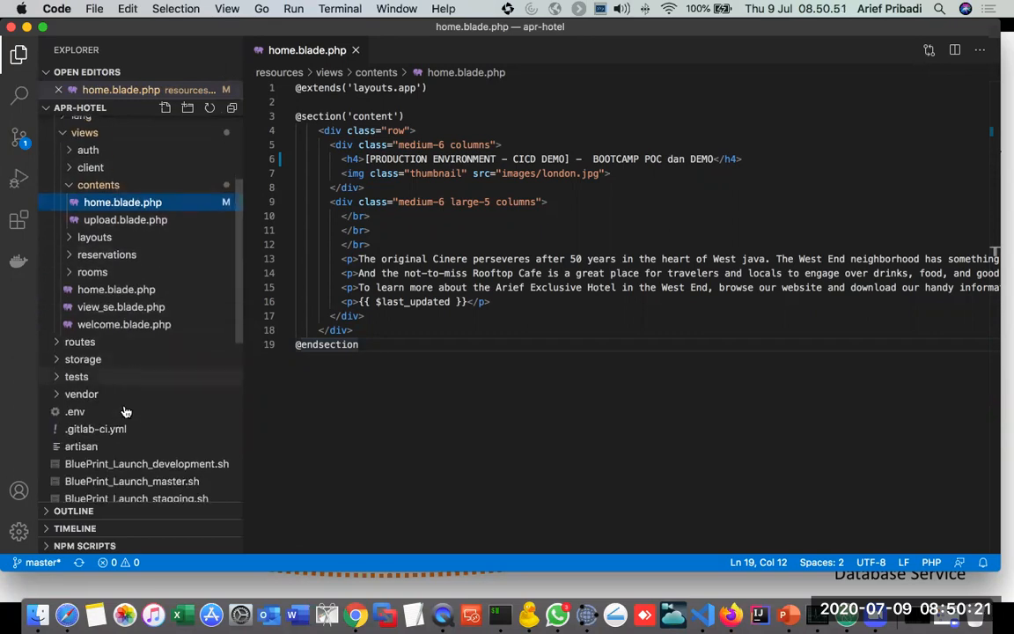
click(86, 428)
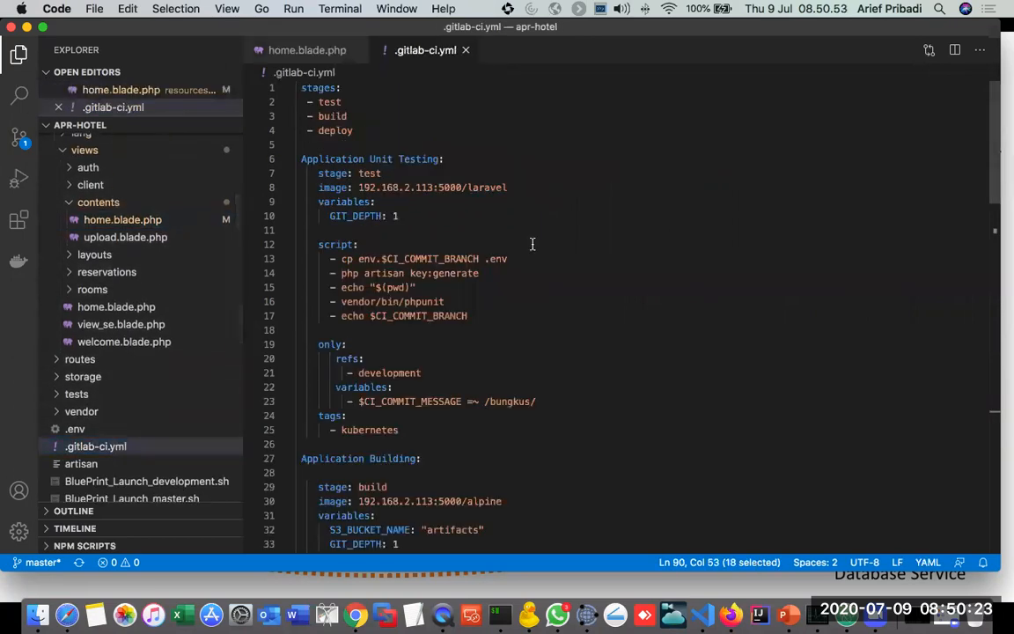
scroll(531, 244, down, 15)
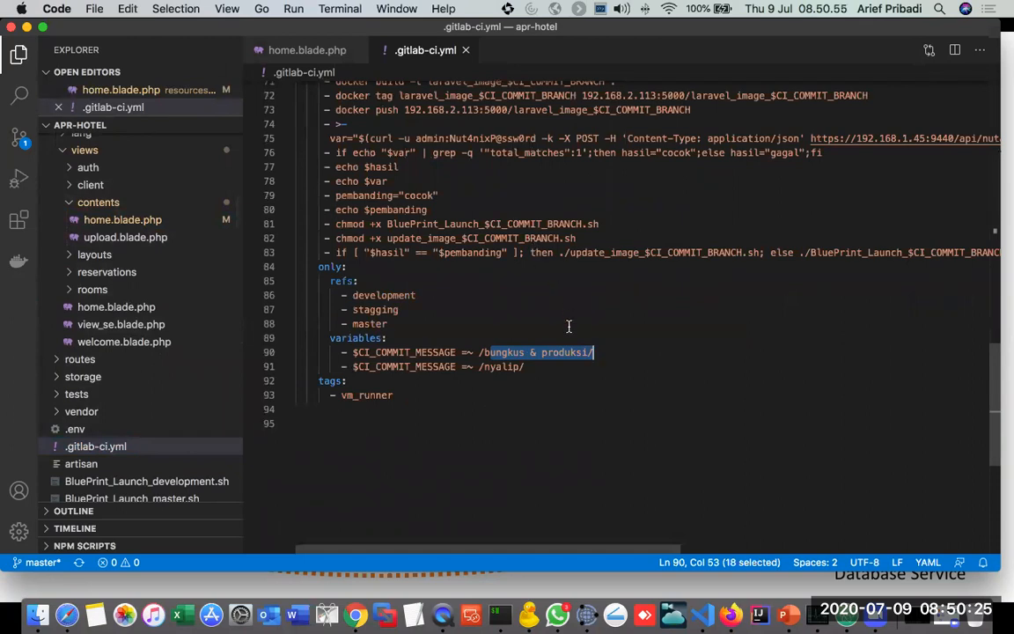
click(581, 352)
drag(484, 352, 589, 352)
Step: Commit the home.blade.php change to master with the message "bungkus & produksi" and sync it with the remote repository
key(ctrl+shift+g)
text(bungks)
key(BackSpace)
text(us &)
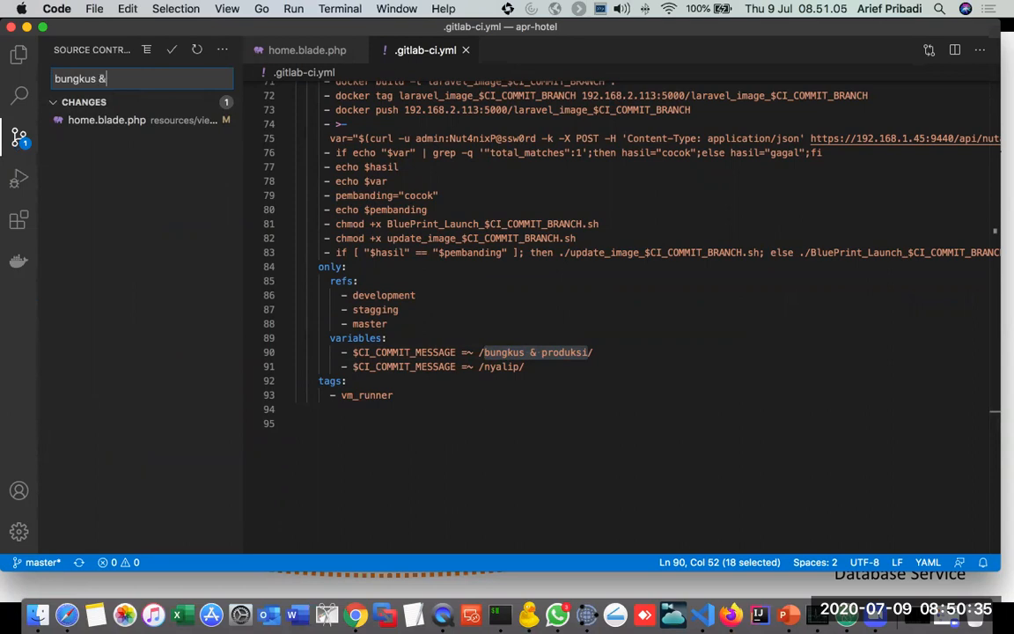
text( produksi)
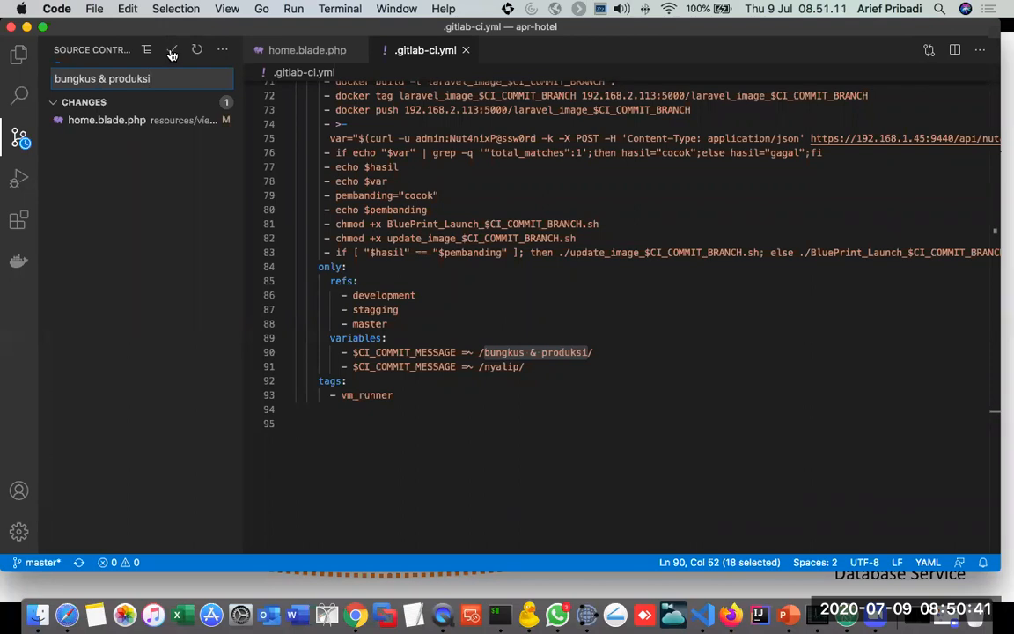
click(172, 53)
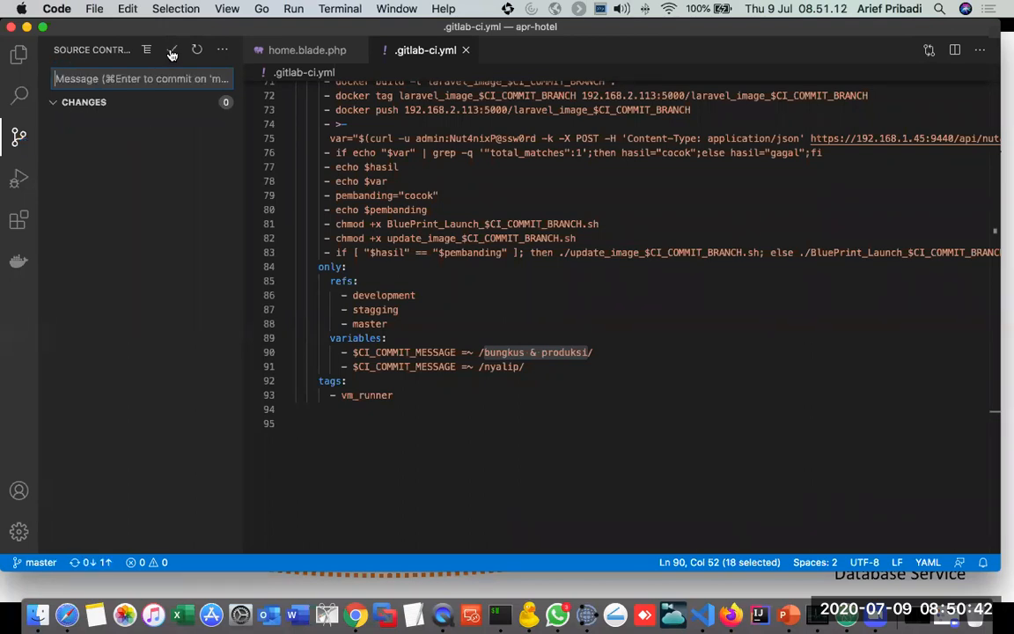
click(105, 562)
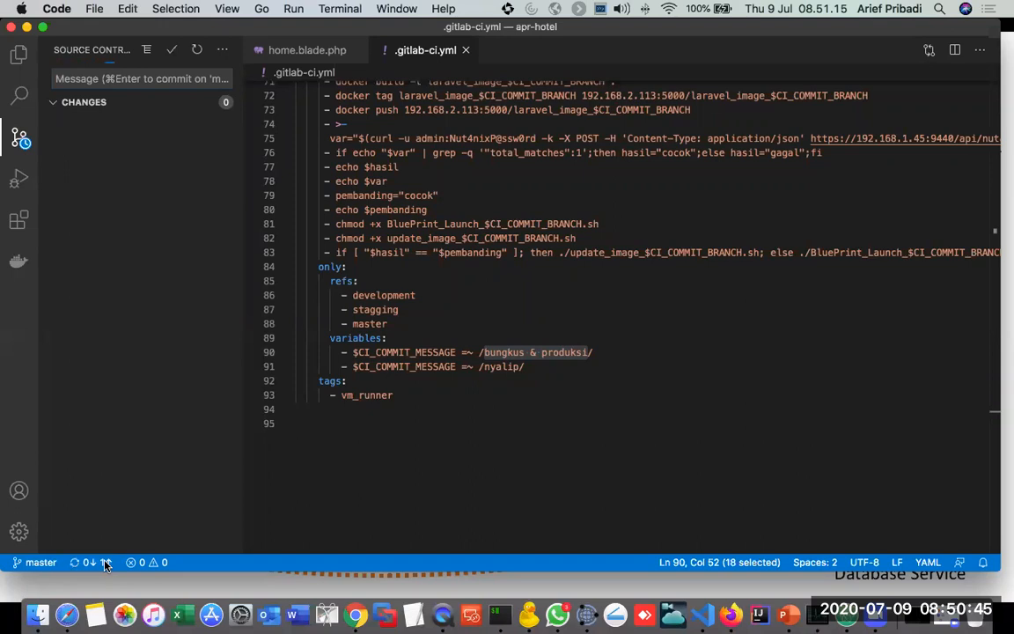
Step: Switch to GitLab in Firefox and open the APR-Hotel project's CI/CD pipelines to check the newly triggered run
click(731, 577)
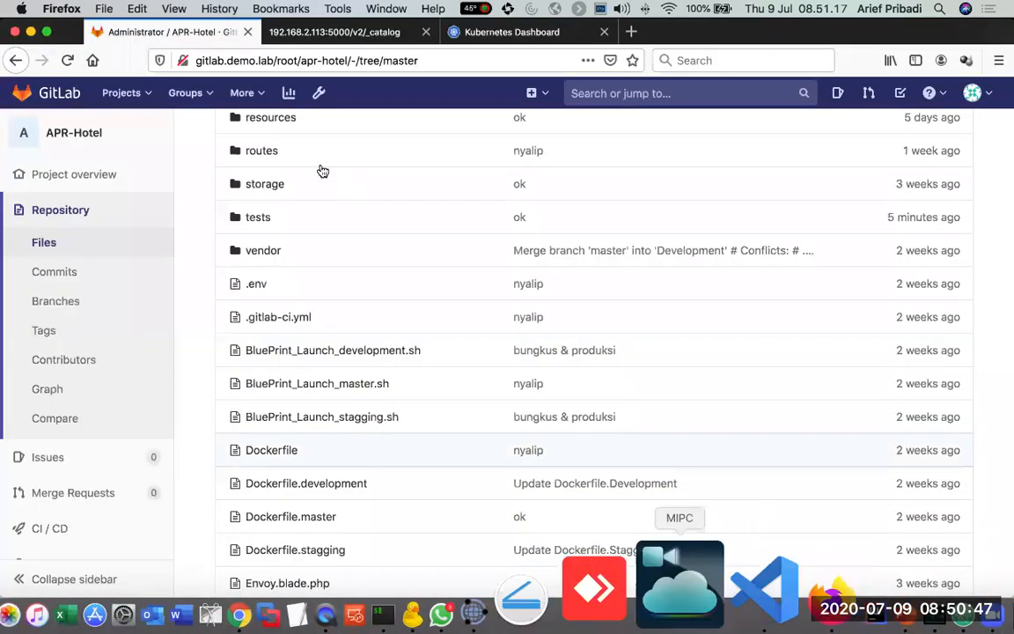
mouse_move(82, 535)
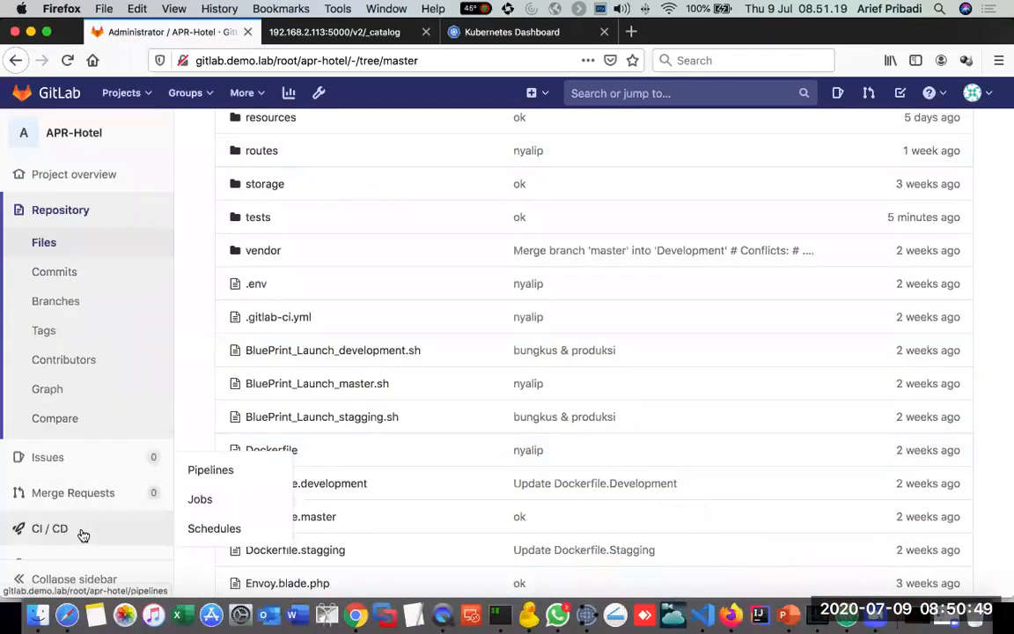
click(240, 473)
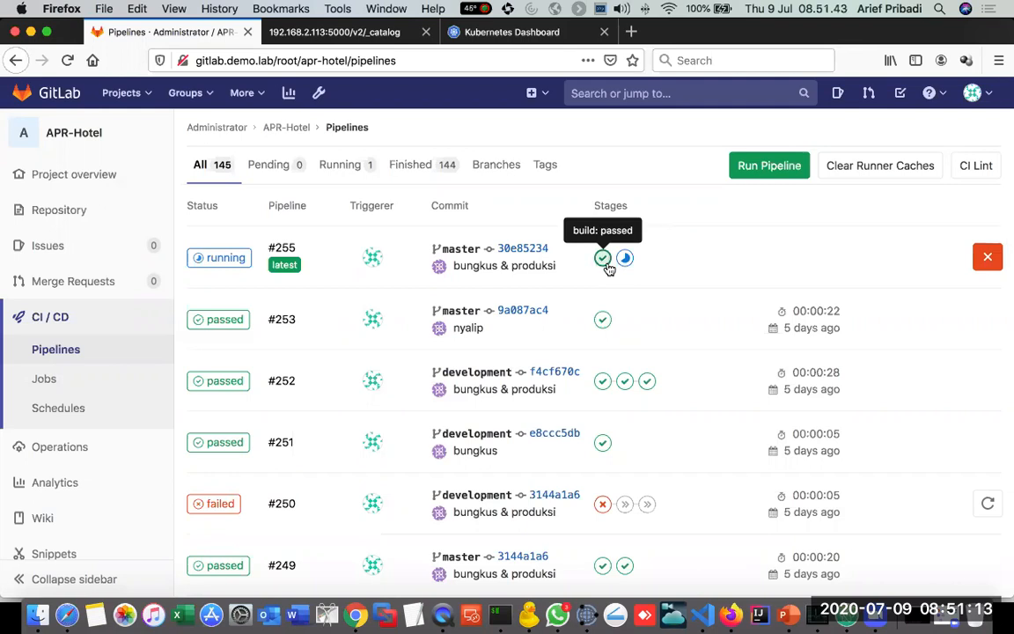
Step: Review the unit testing job in .gitlab-ci.yml in VS Code, highlight its development-only branch condition, and return to the GitLab pipelines
key(super+Tab)
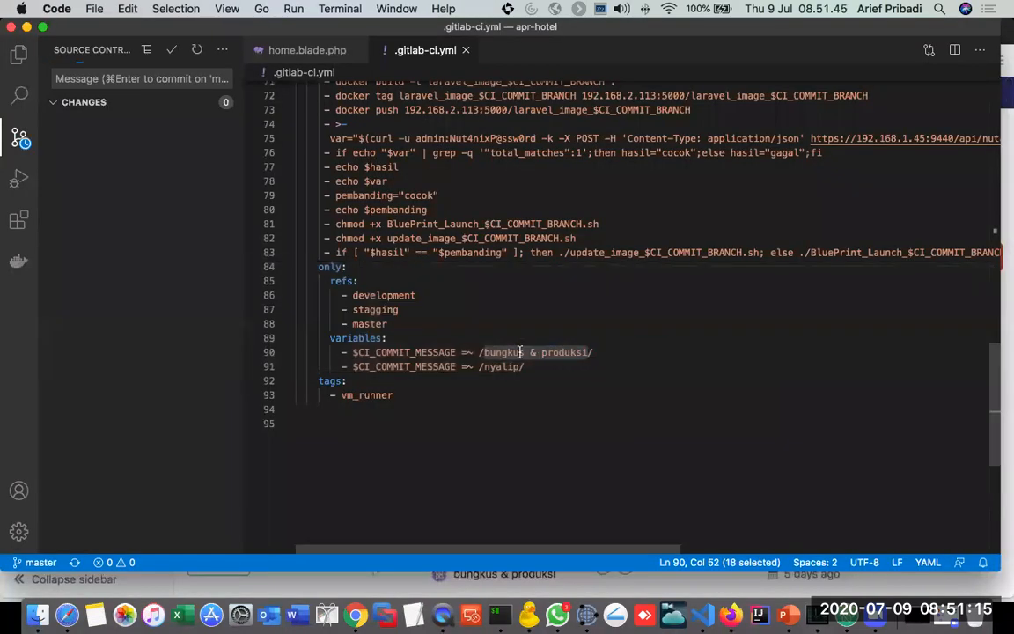
scroll(433, 158, up, 15)
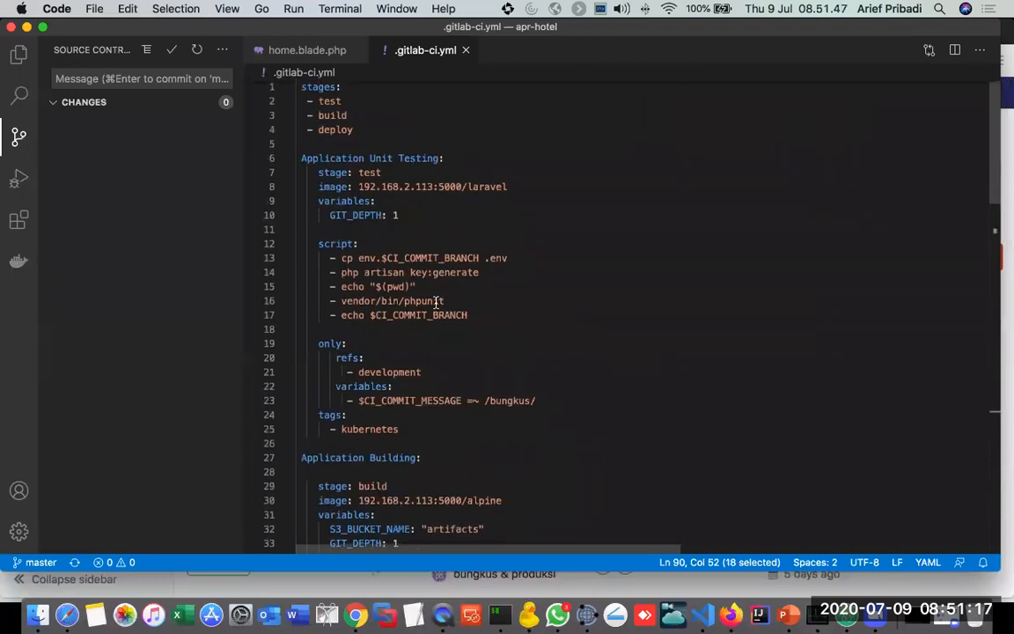
drag(443, 370, 293, 344)
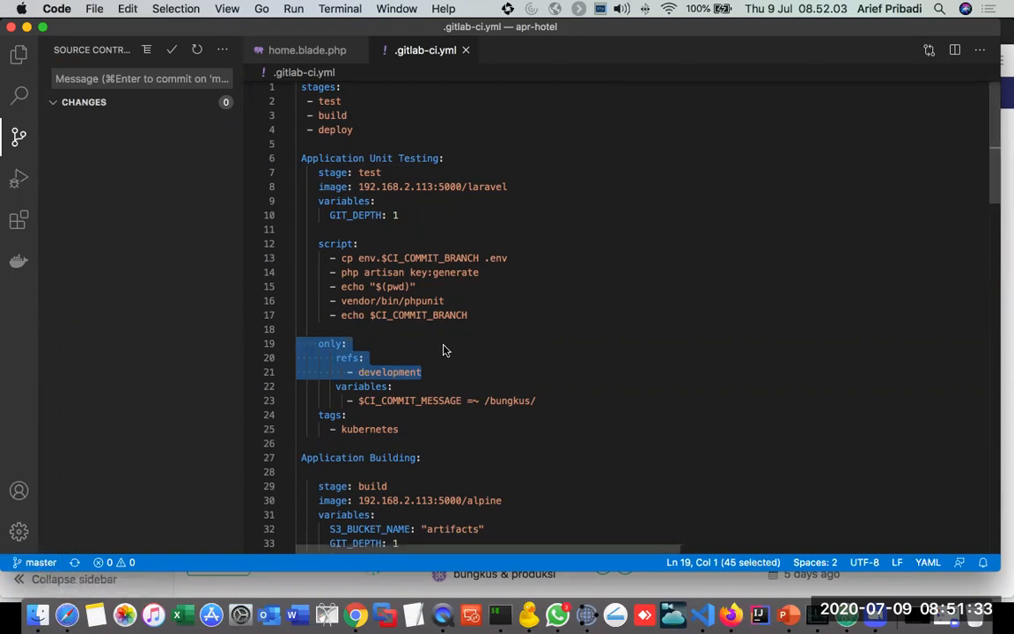
key(super+Tab)
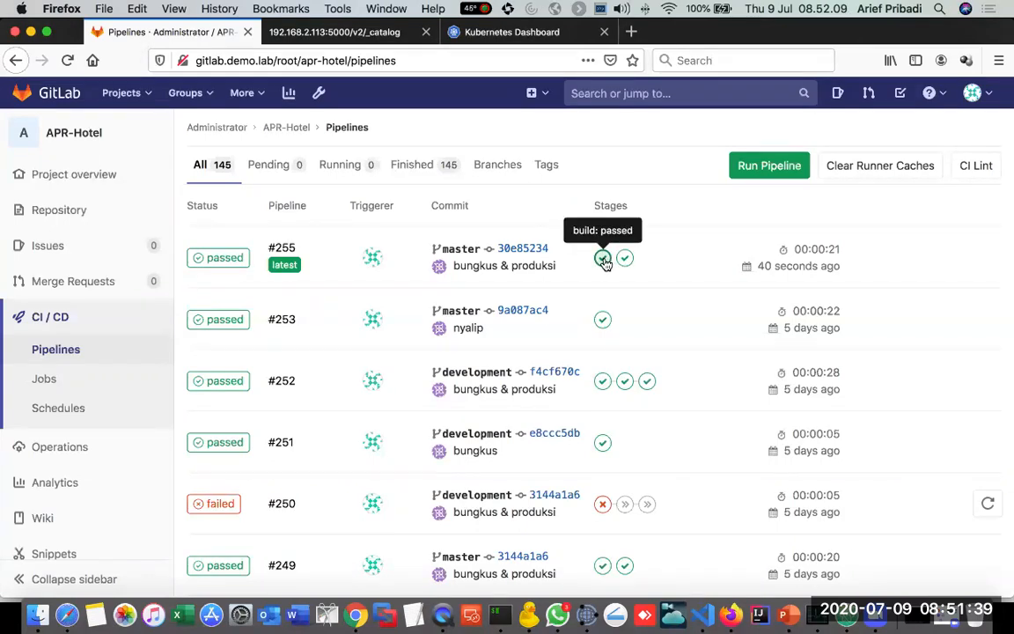
Step: Check the master folder of the artifacts bucket in Cyberduck for 2020-07-09-015053.zip, then return to Firefox
click(529, 614)
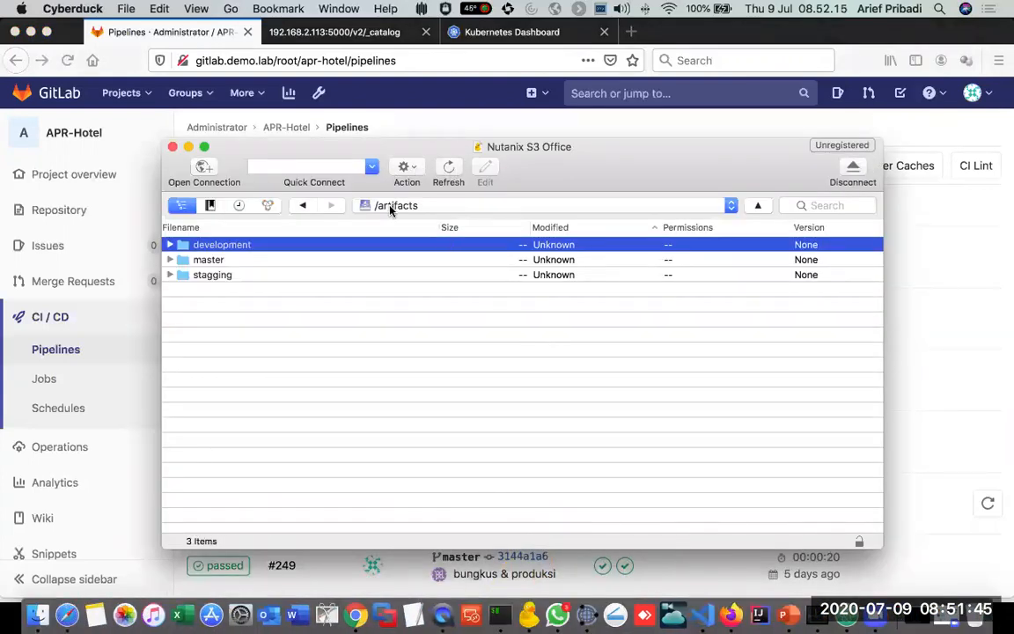
click(170, 260)
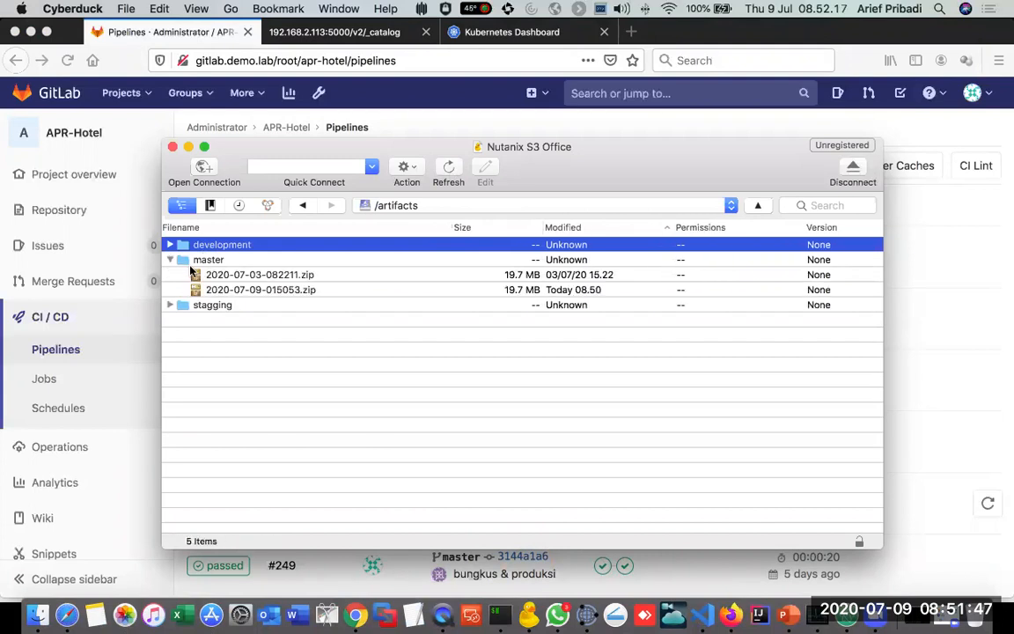
click(300, 291)
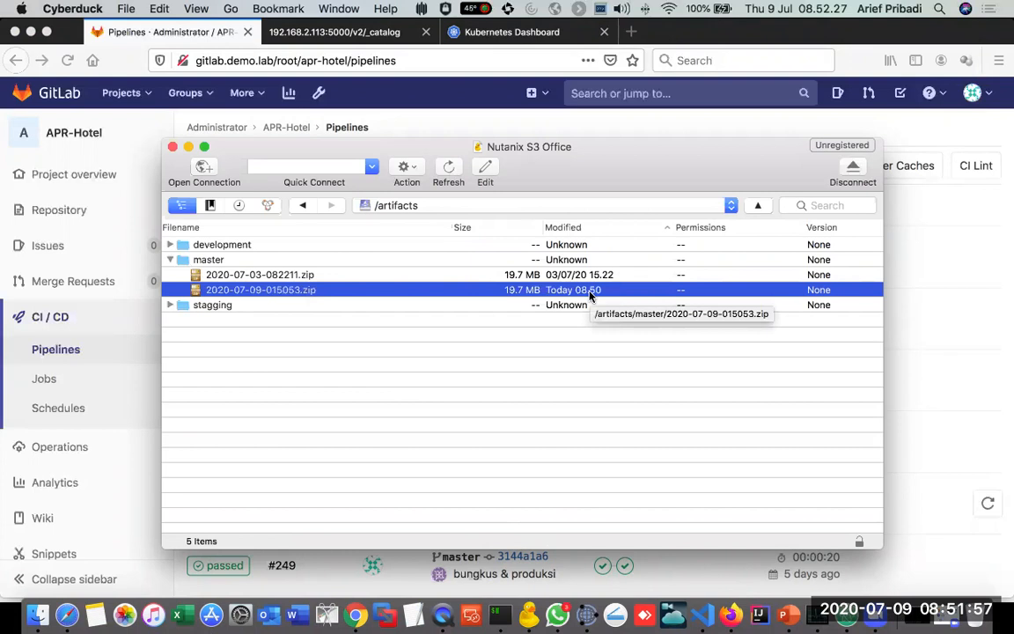
key(super+Tab)
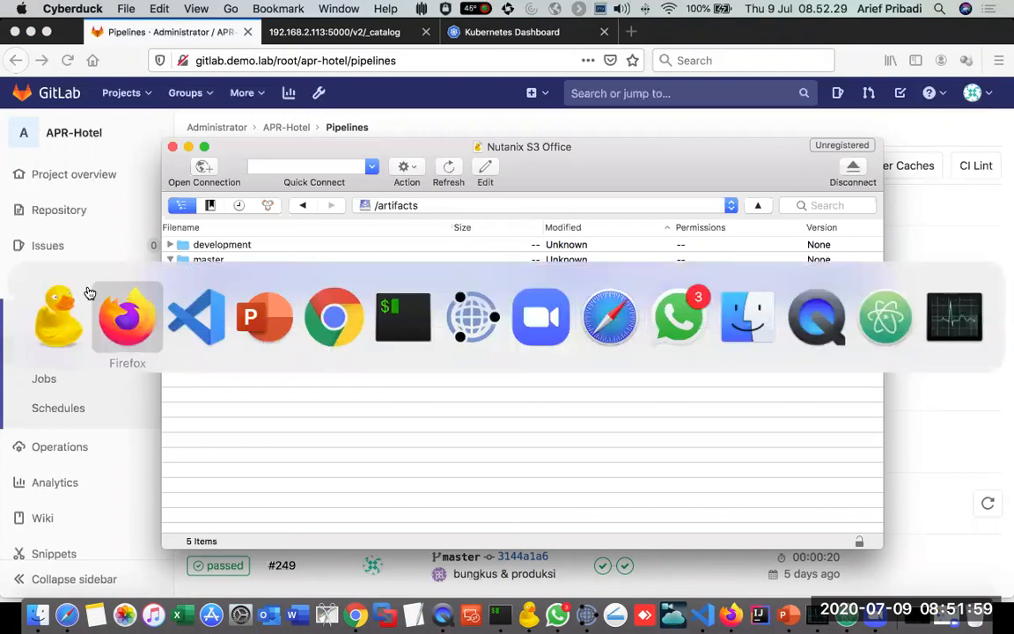
click(119, 304)
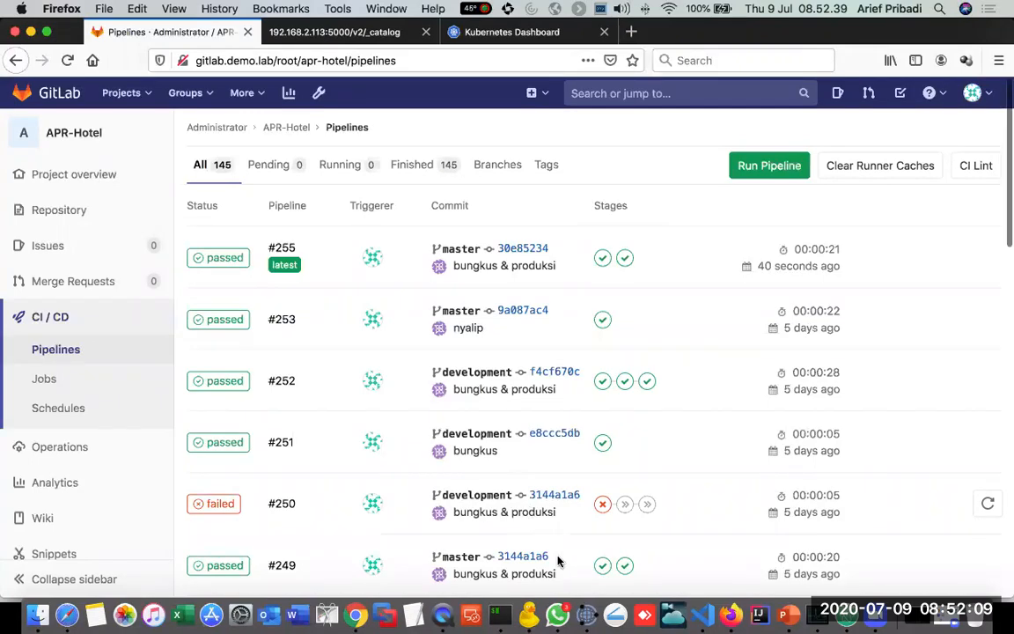
Step: Switch to Prism Central in Chrome and open the APR_Hotel_master application from the Calm applications list
click(378, 607)
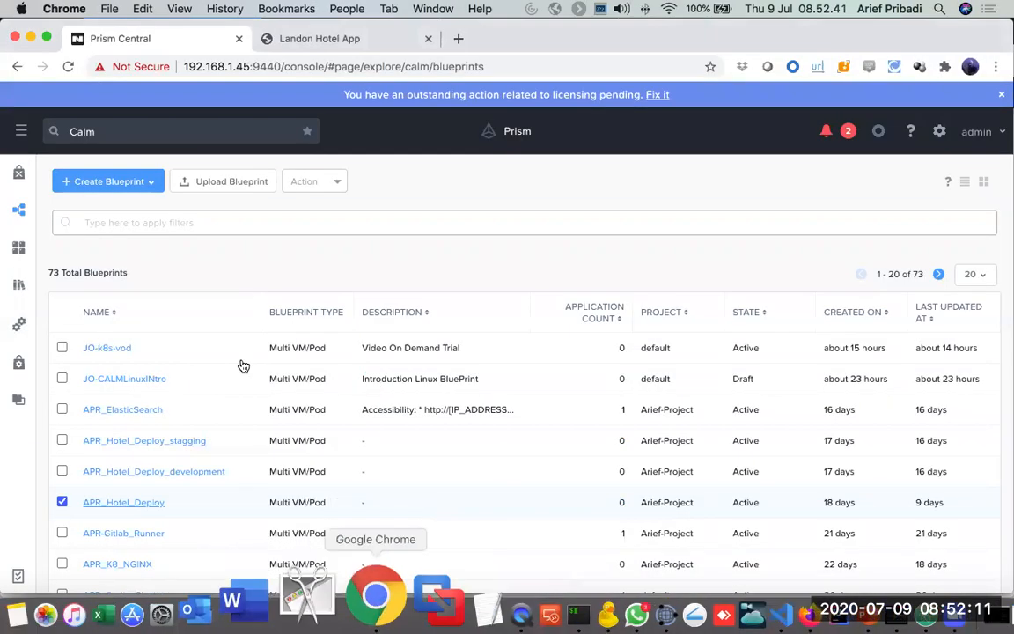
click(18, 247)
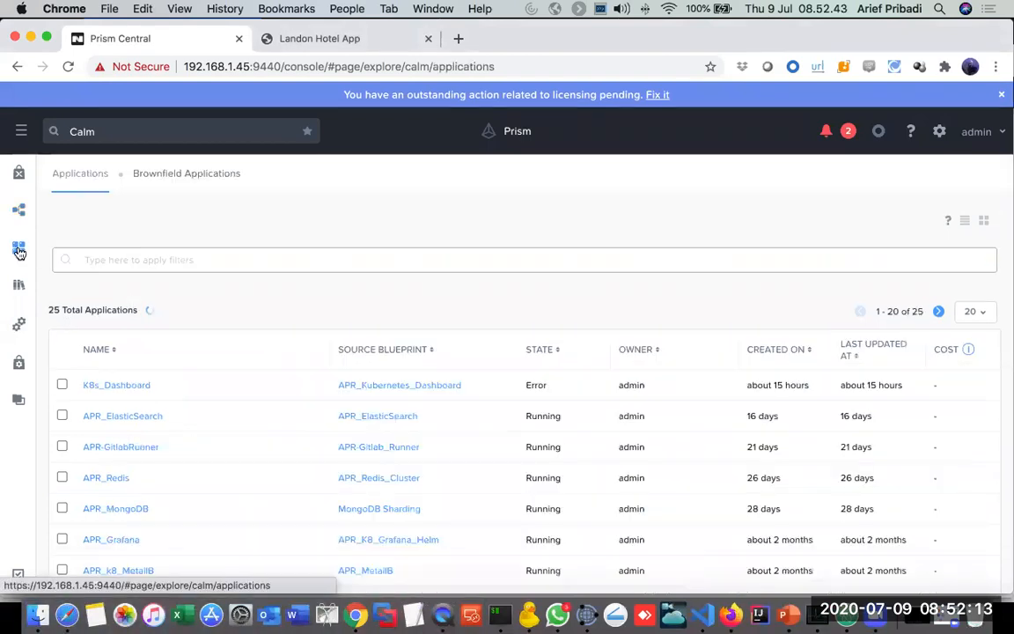
scroll(235, 452, down, 1)
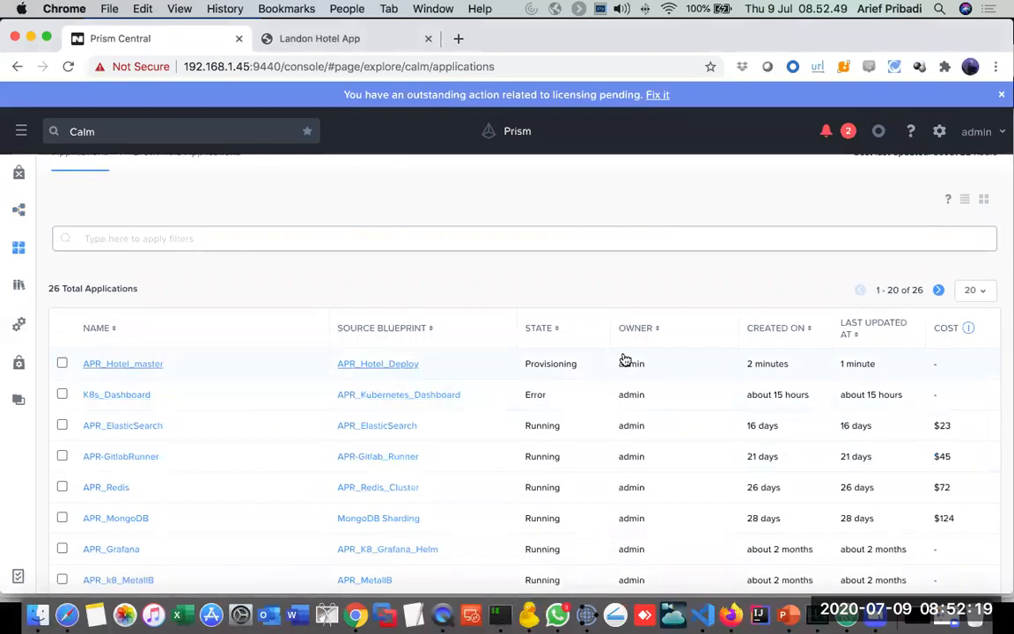
click(105, 375)
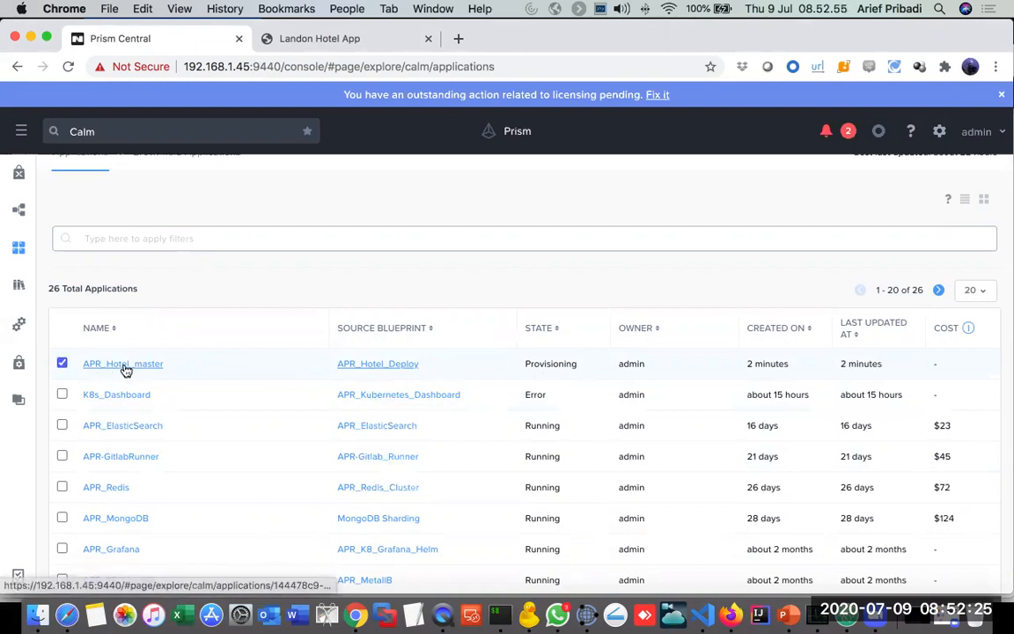
click(123, 364)
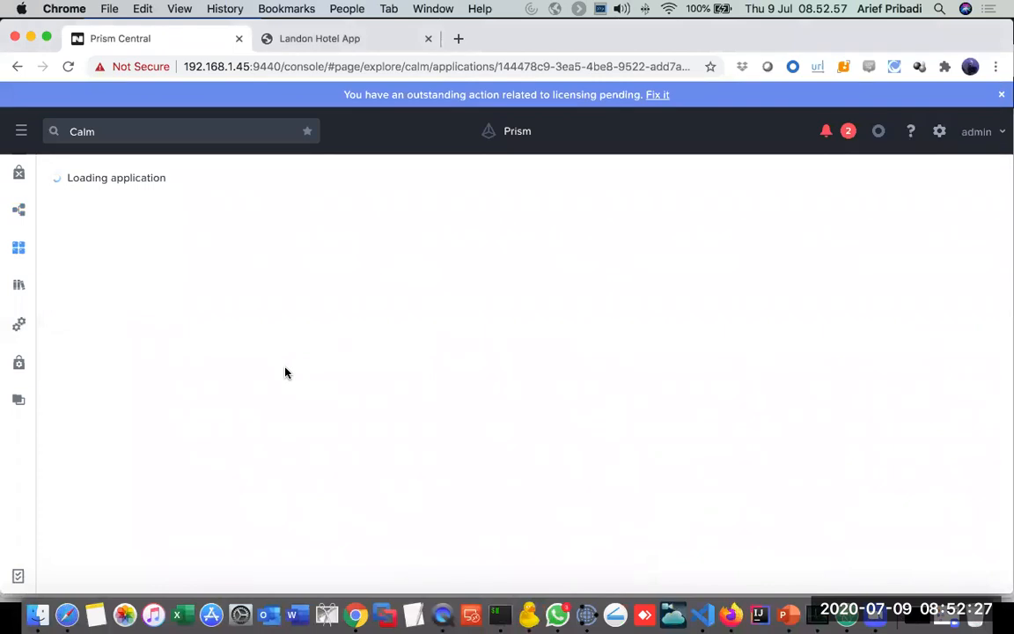
Step: Examine the APR_Hotel_master audit log, including the Create action's substrate creation, K8s pod provisioning and package install tasks
click(291, 204)
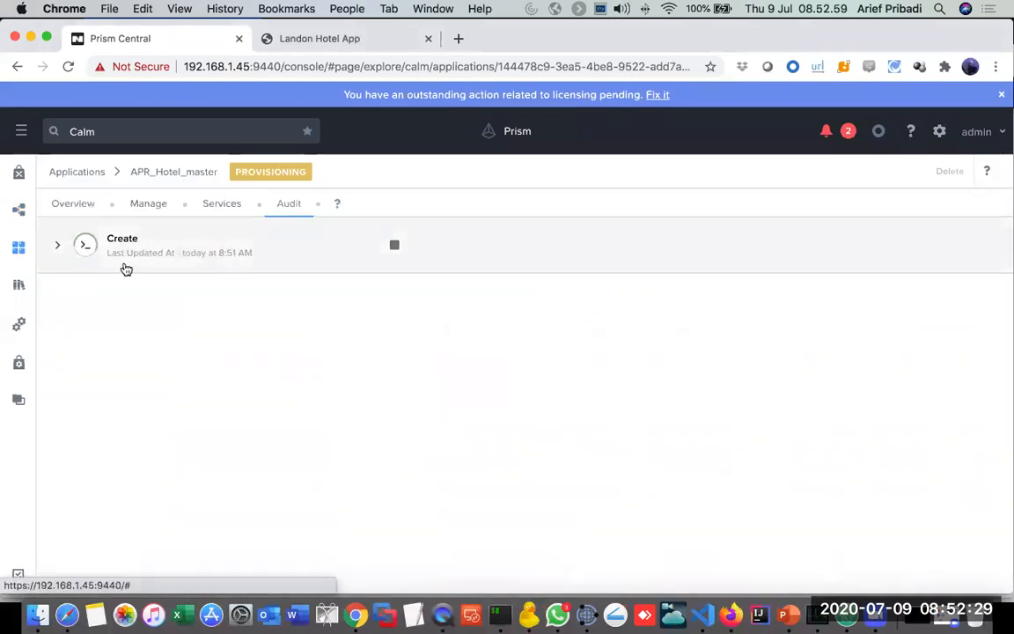
click(56, 246)
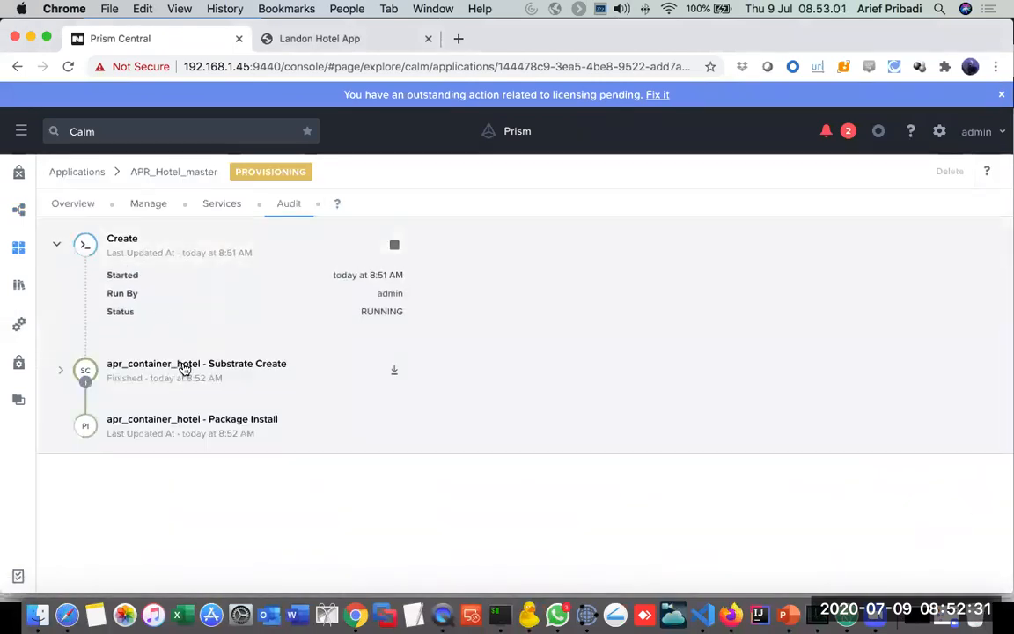
click(181, 365)
click(235, 459)
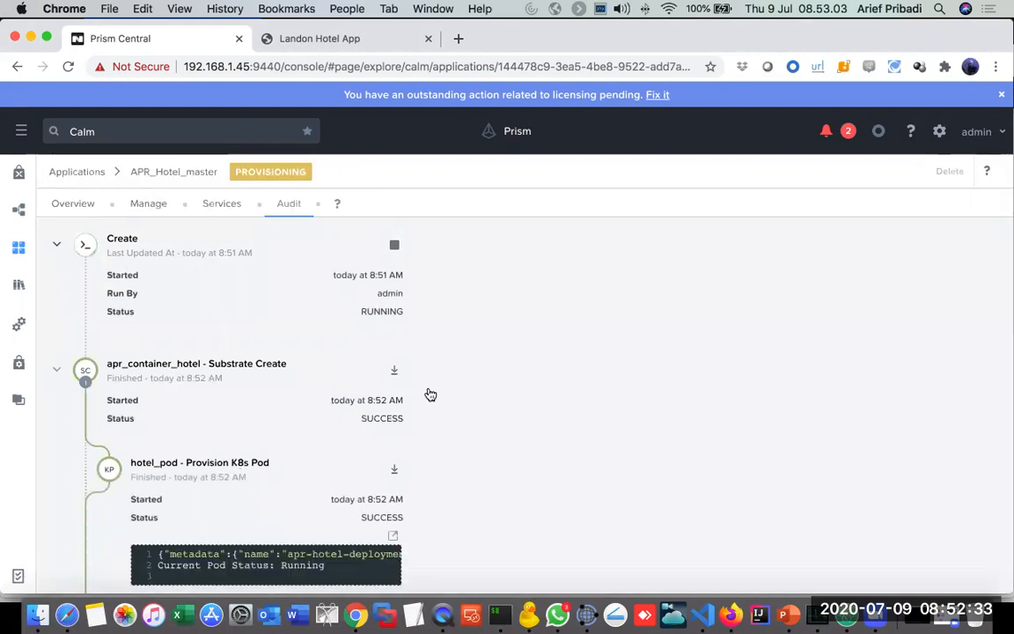
scroll(236, 435, down, 1)
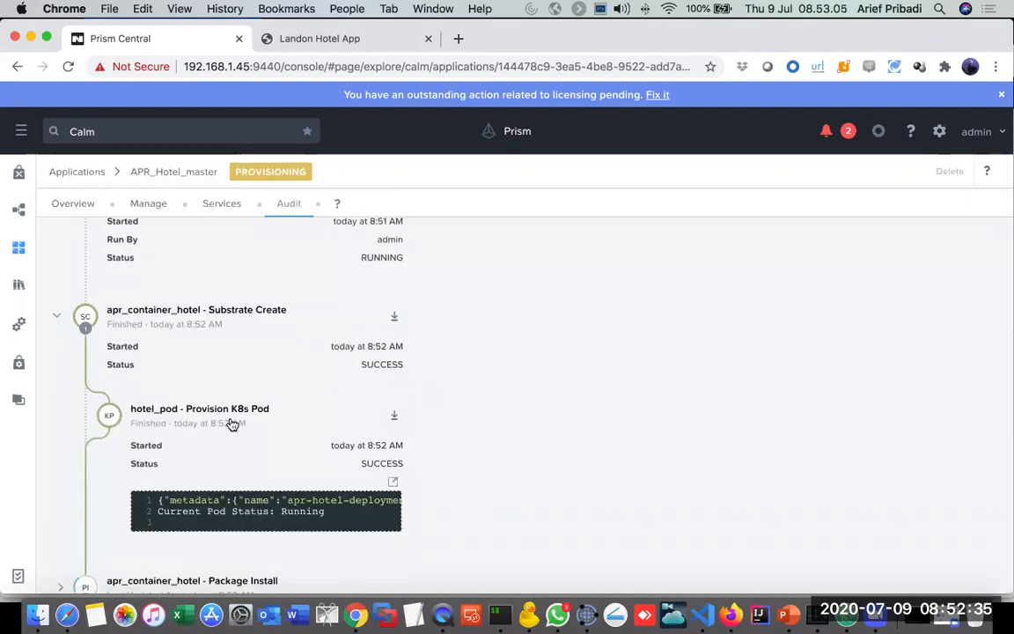
click(231, 424)
click(220, 500)
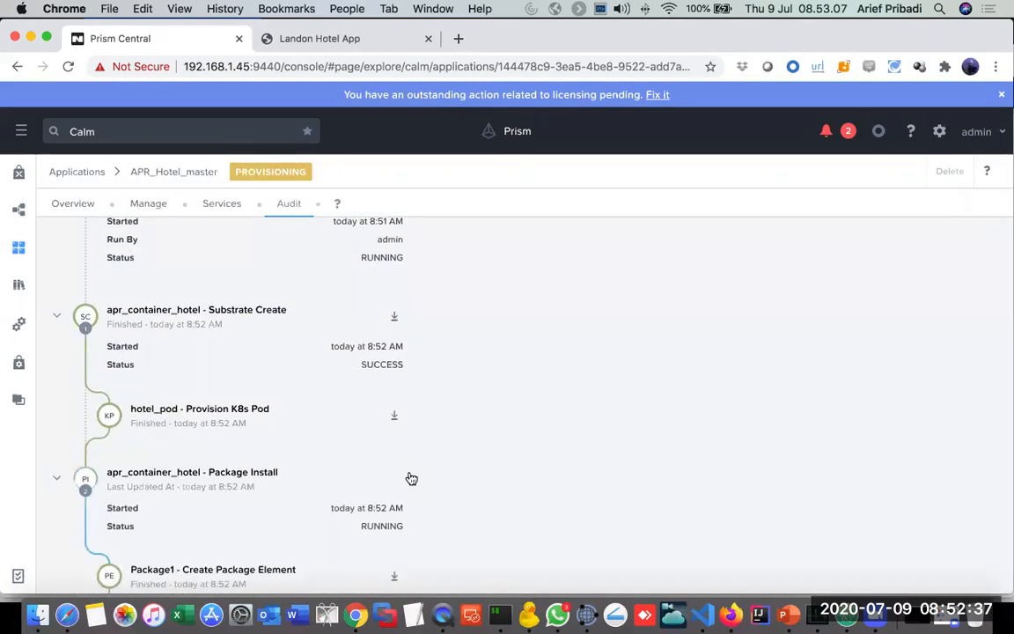
click(251, 531)
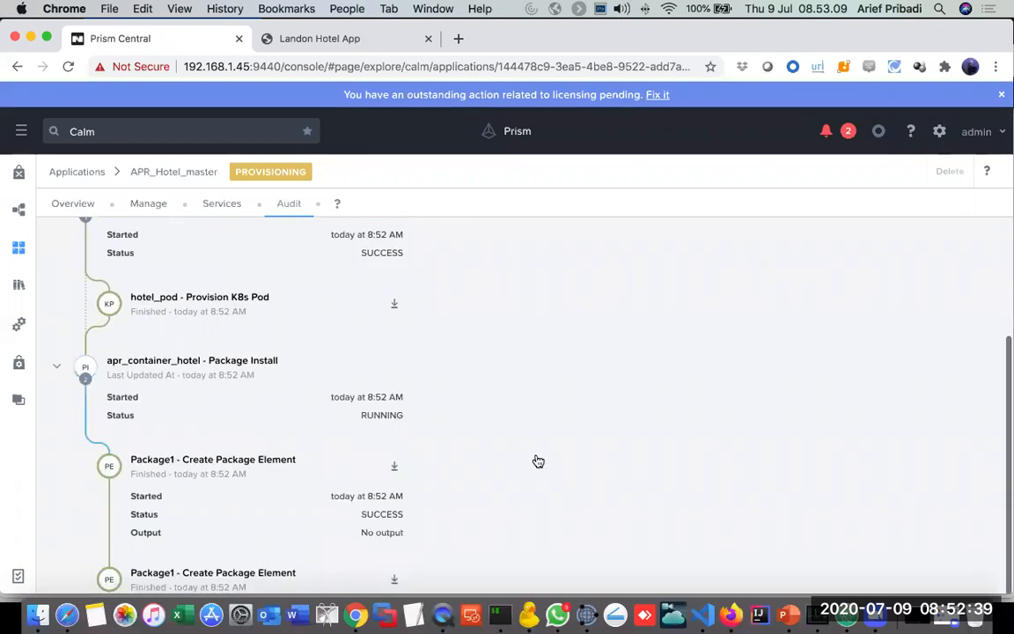
click(244, 368)
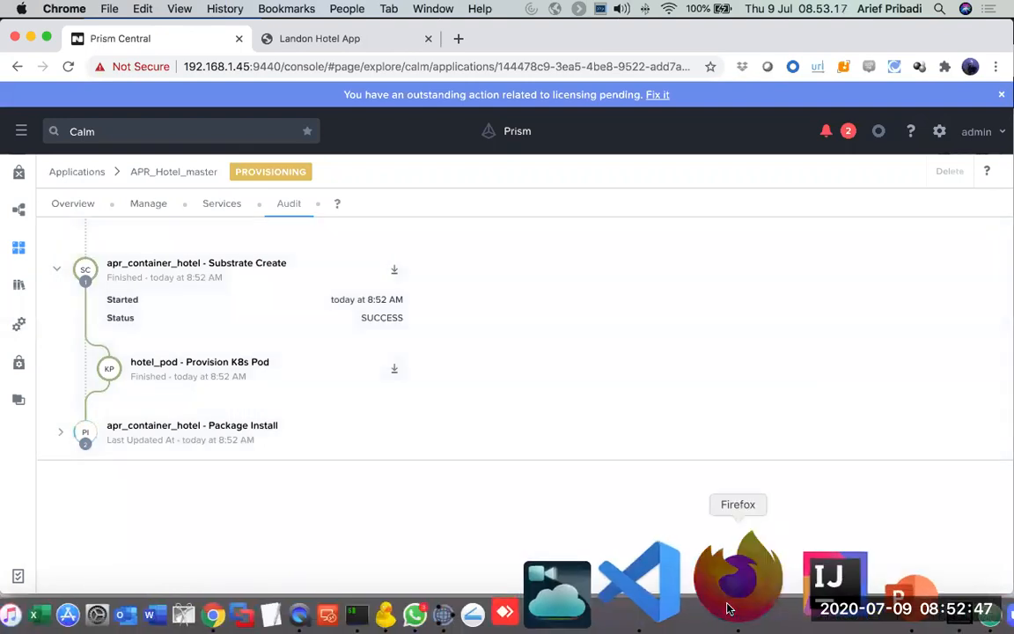
Step: Switch to the Kubernetes Dashboard in Firefox and sign in with the kubeconfig file APR-K8-kubectl (15).cfg
click(727, 607)
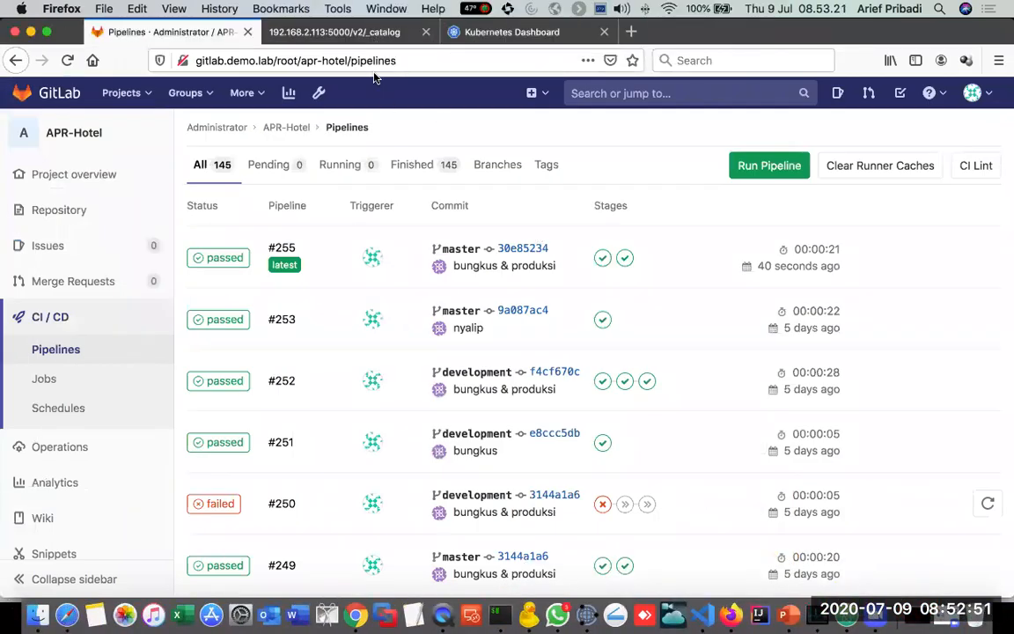
click(475, 33)
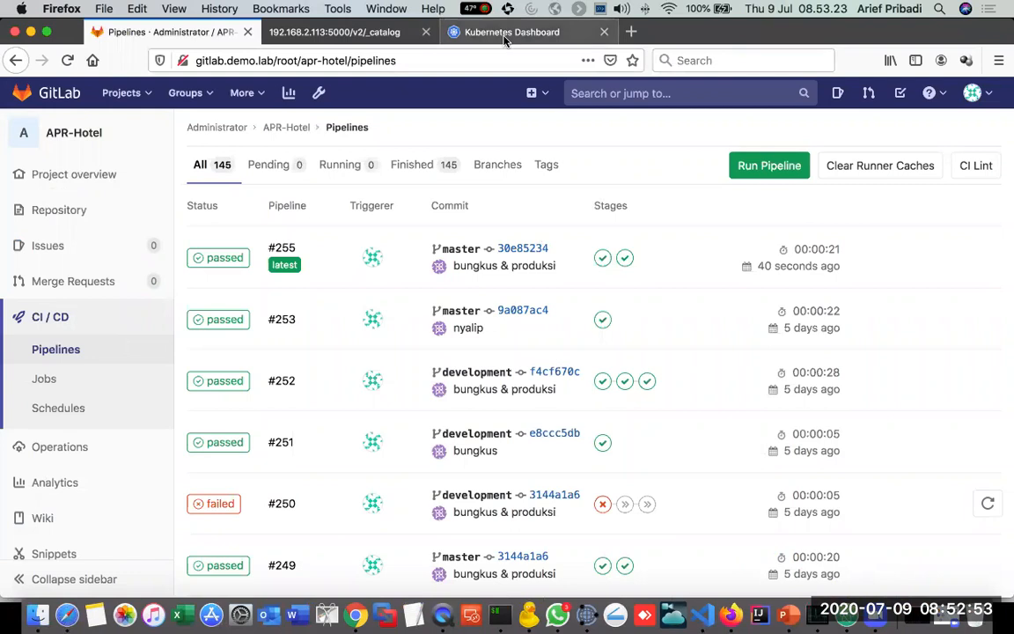
click(264, 304)
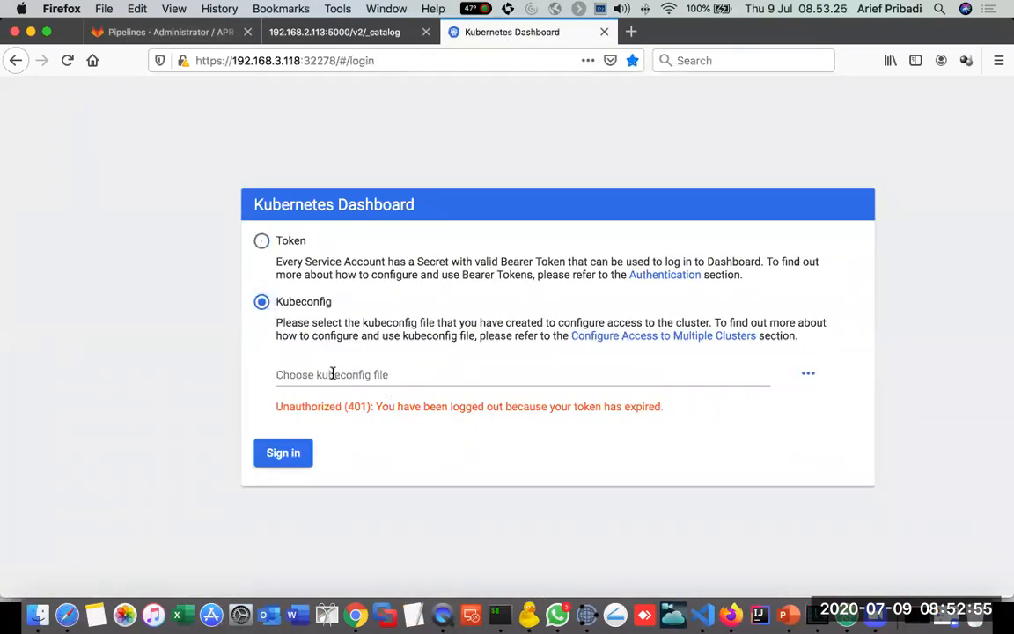
click(808, 373)
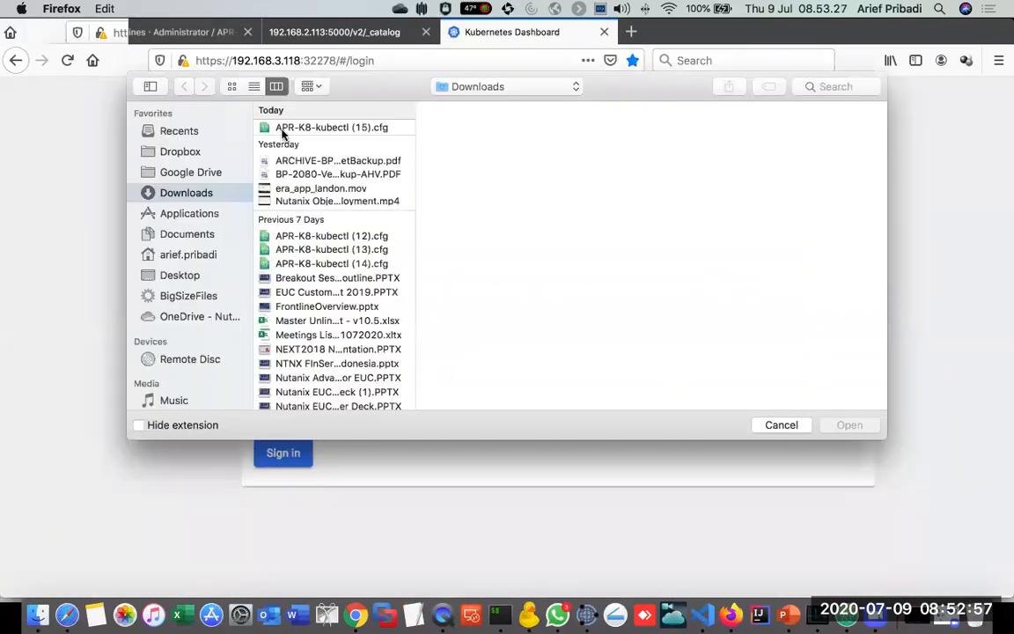
click(282, 128)
double_click(281, 128)
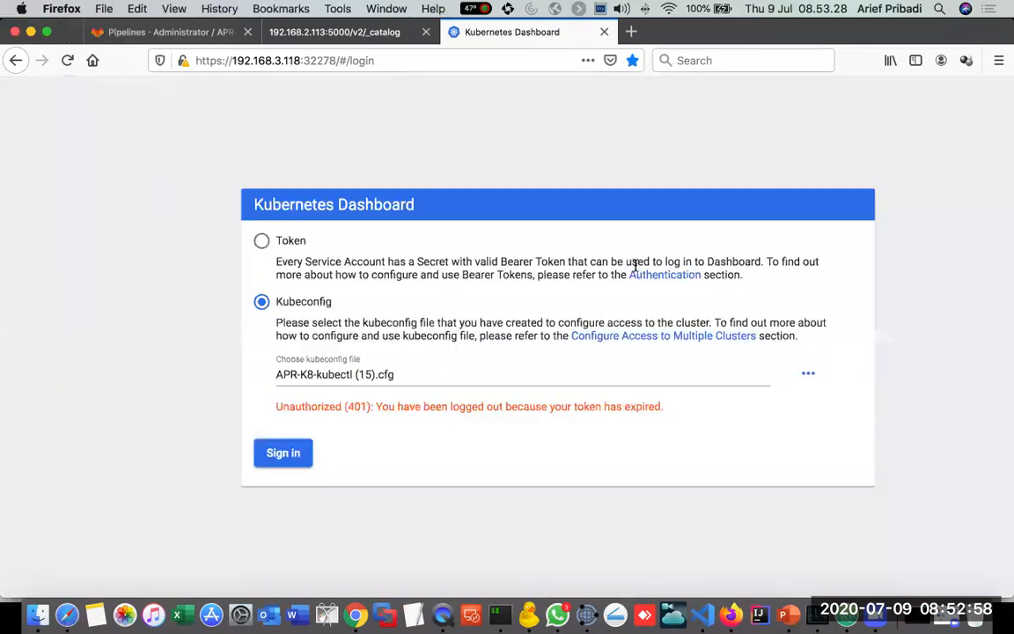
click(287, 458)
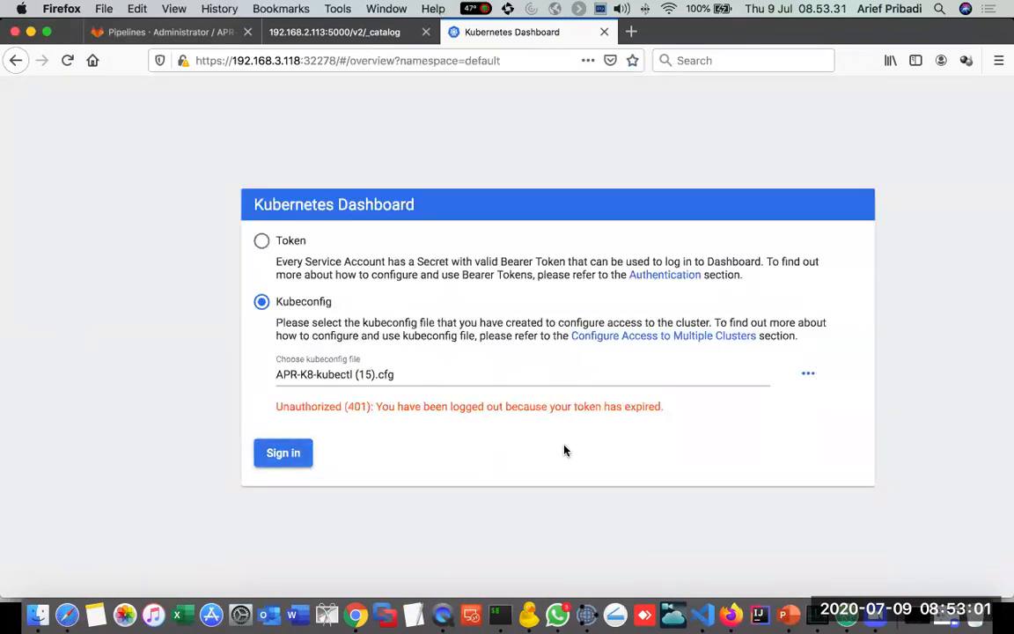
Step: Review the default namespace's deployments, pods and replica sets, and open the production service's external endpoint at 192.168.3.201:9999
scroll(418, 334, down, 3)
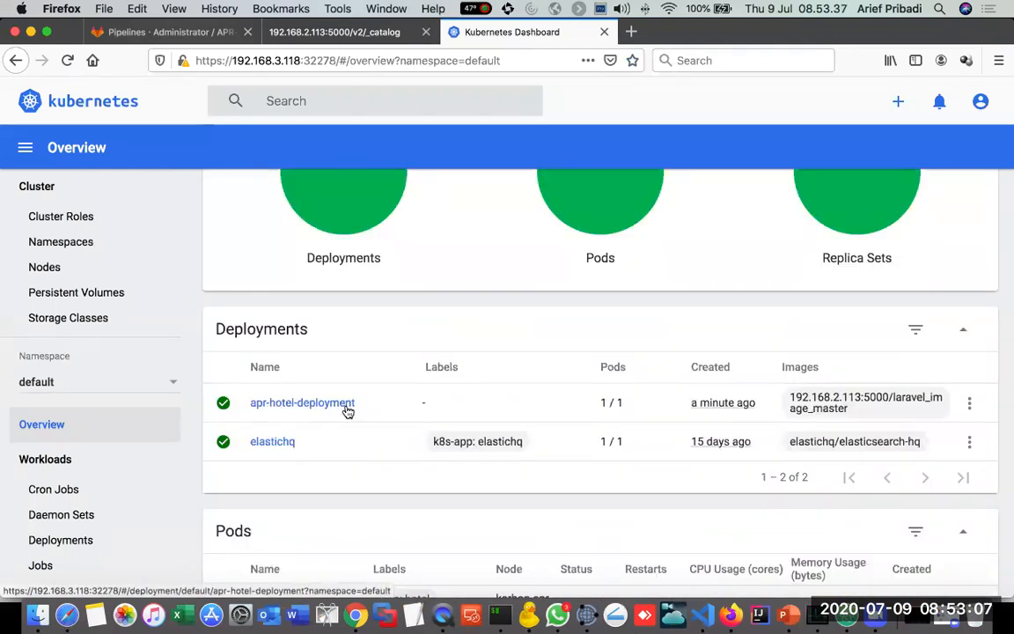
scroll(348, 410, down, 5)
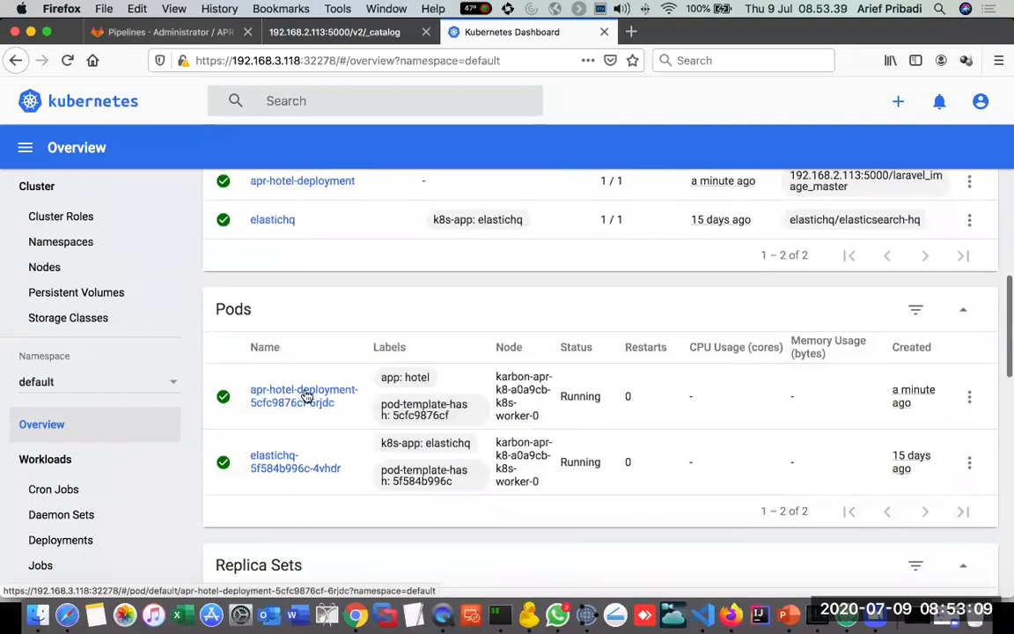
scroll(350, 402, down, 12)
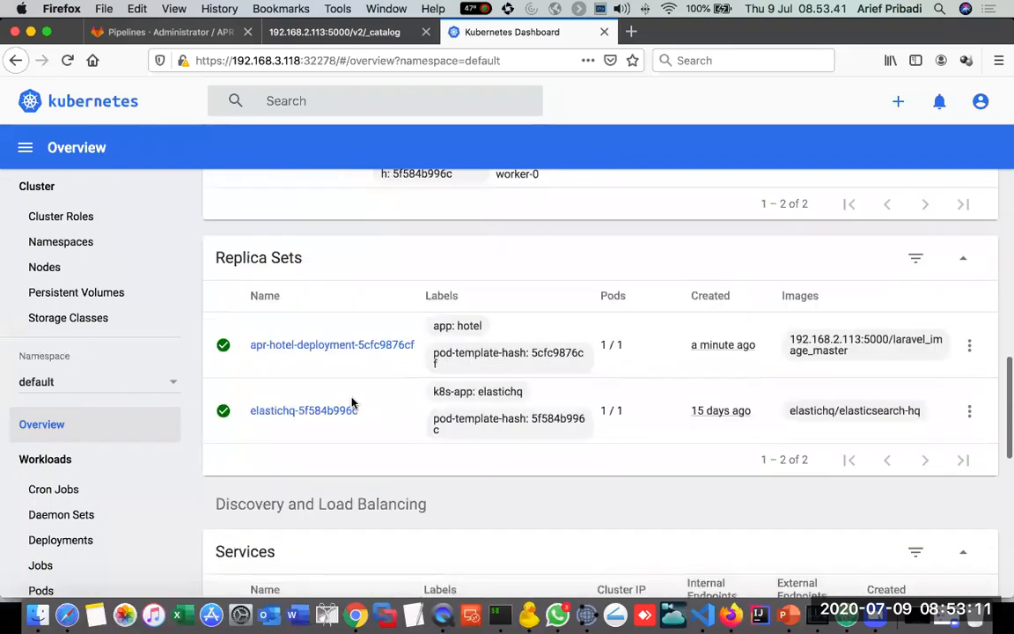
scroll(351, 401, down, 2)
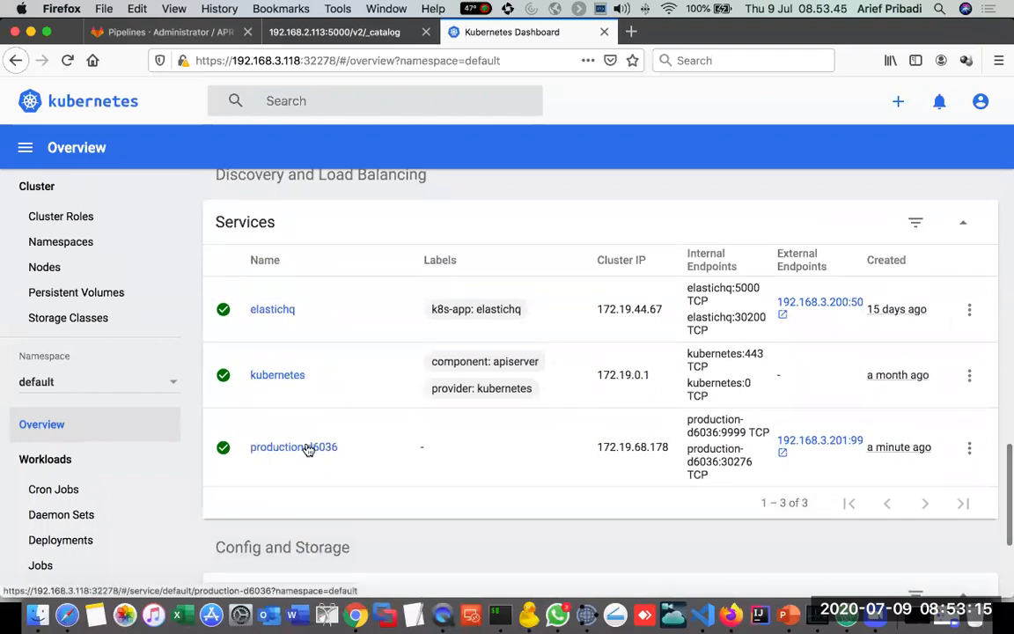
click(833, 450)
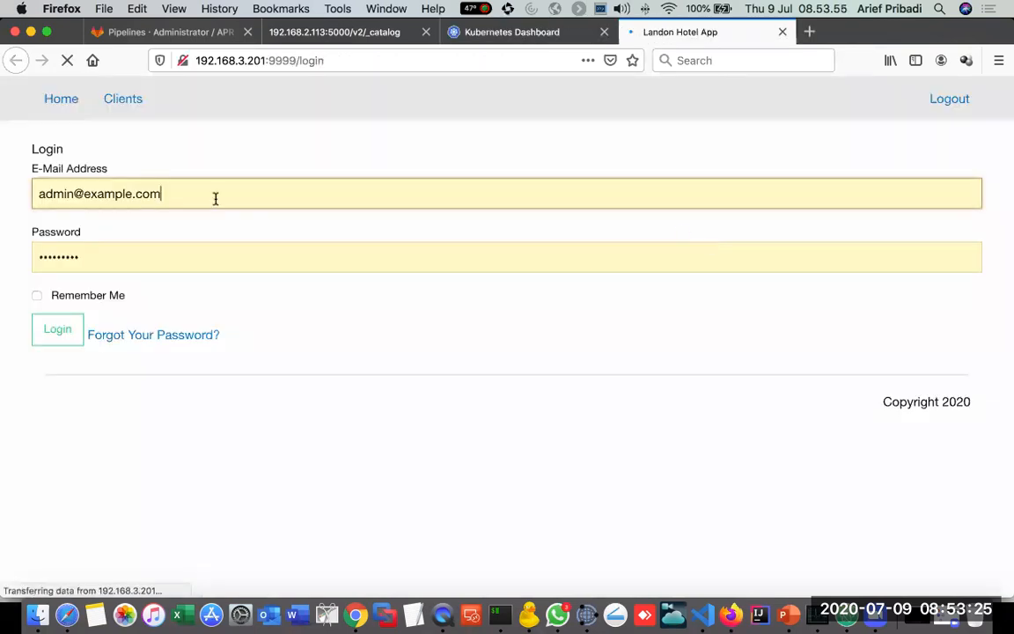
Step: Log in to the Landon Hotel App with the saved credentials and highlight CICD DEMO in the production home page heading
click(61, 327)
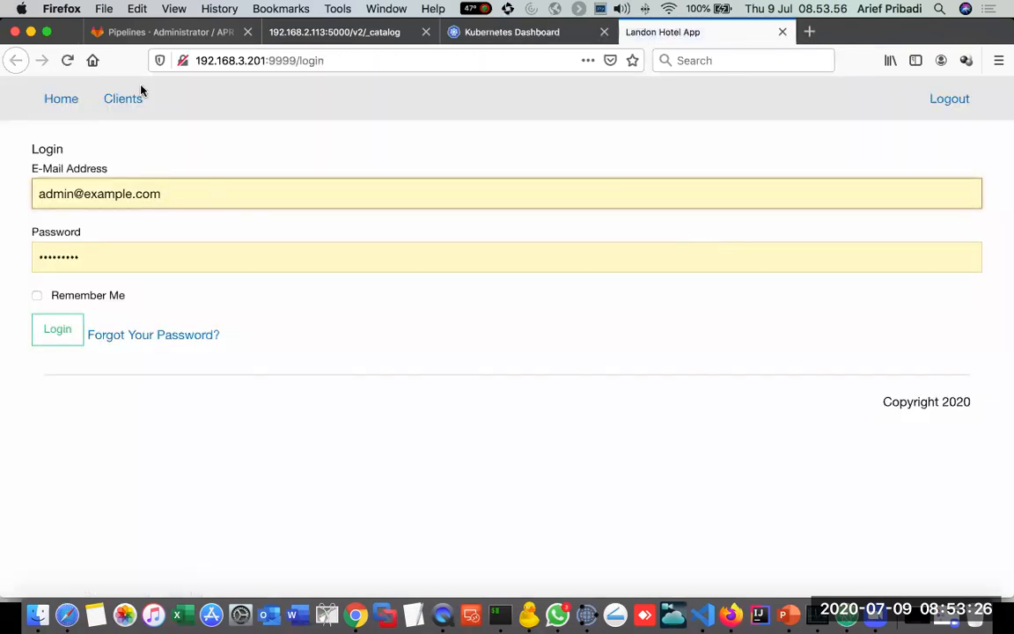
click(63, 346)
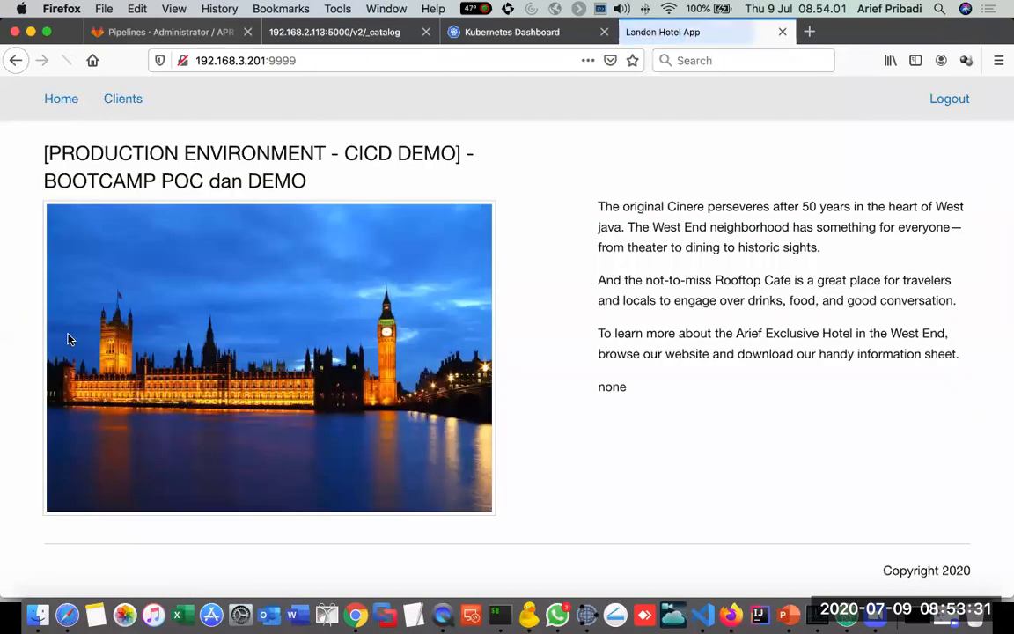
drag(45, 151, 399, 186)
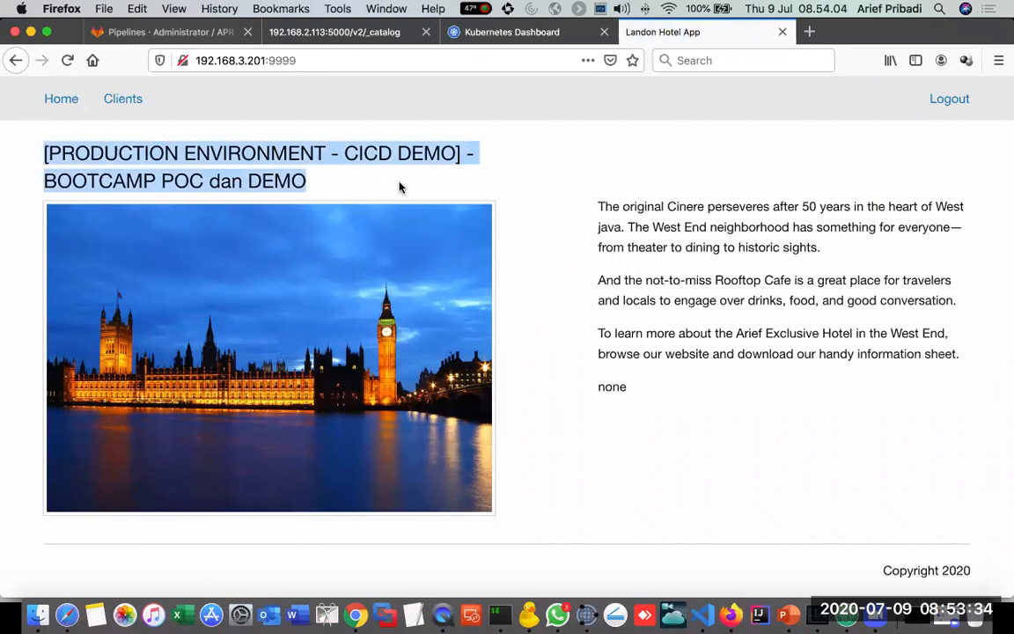
click(557, 208)
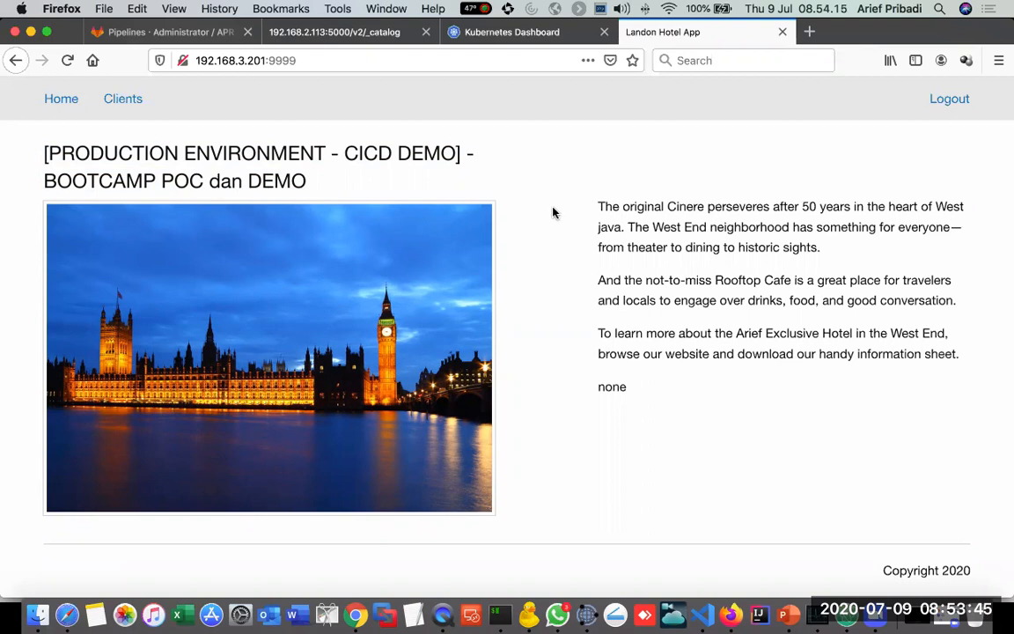
drag(342, 153, 447, 153)
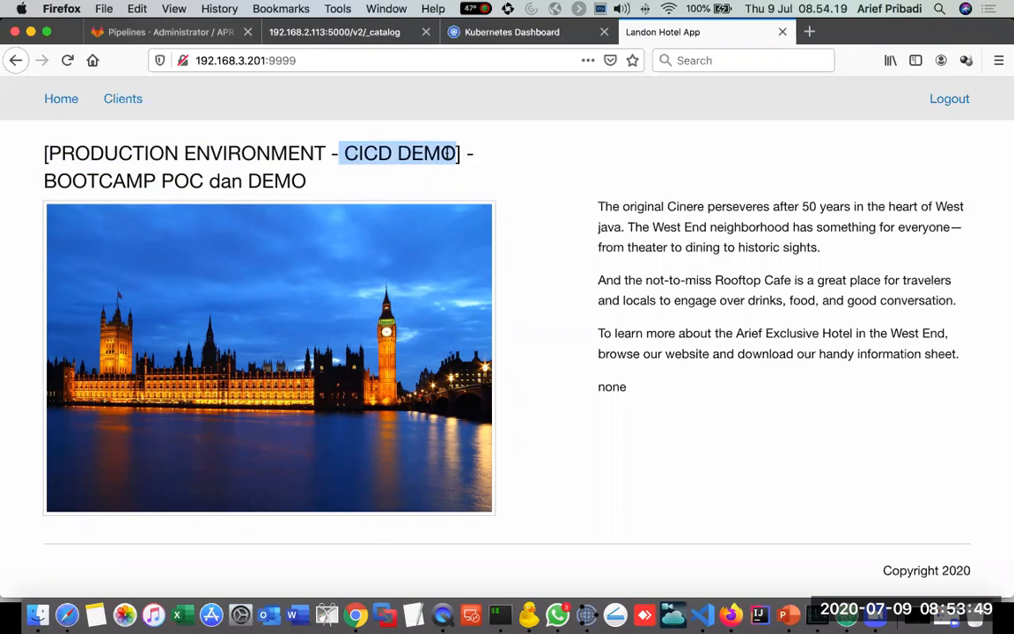
Step: Switch to Visual Studio Code and add "(EDIT)" after CICD DEMO in the h4 heading of home.blade.php
click(711, 610)
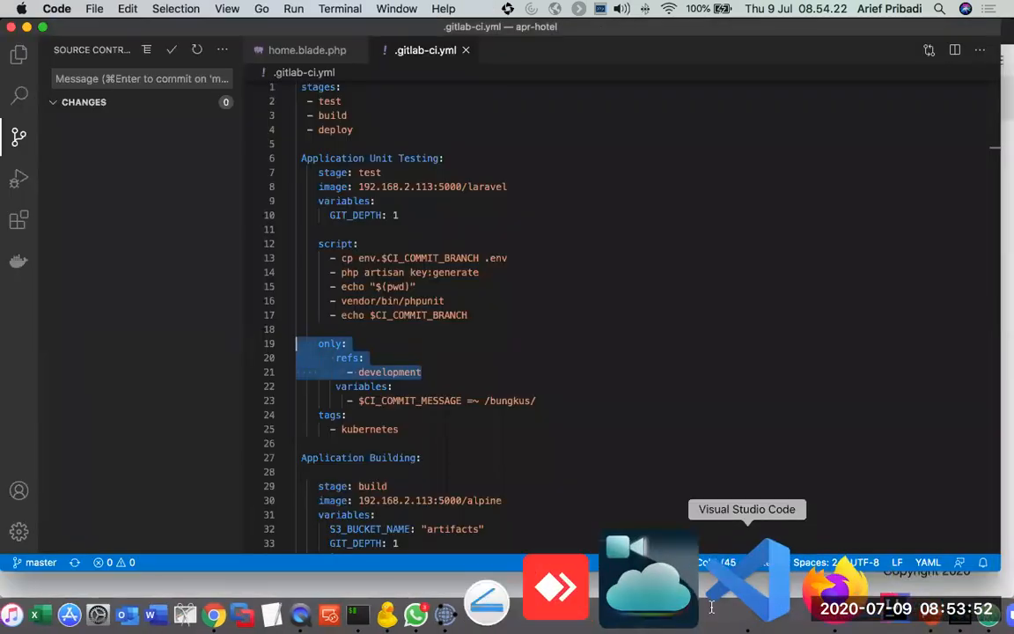
click(299, 50)
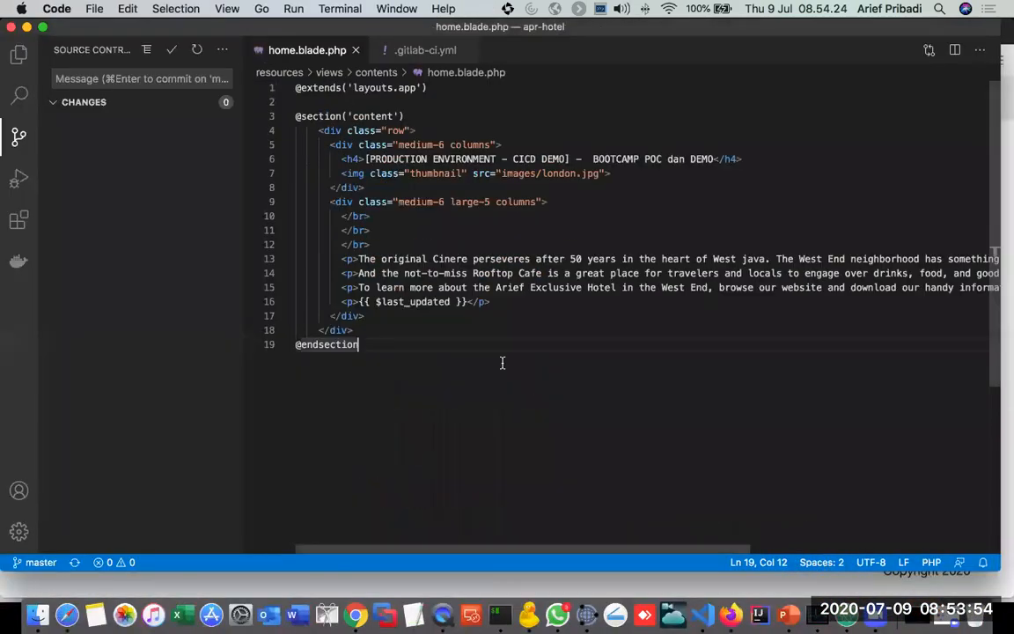
click(566, 158)
text([EDIT)
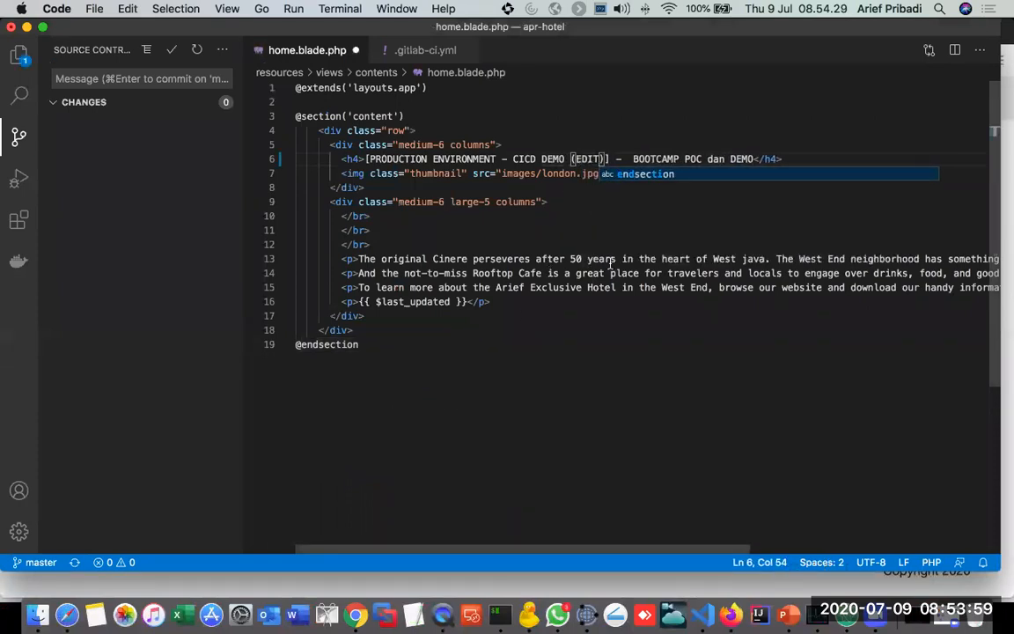
click(600, 239)
Step: Change the thumbnail image source to images/family.jpg in home.blade.php and save the file
click(543, 174)
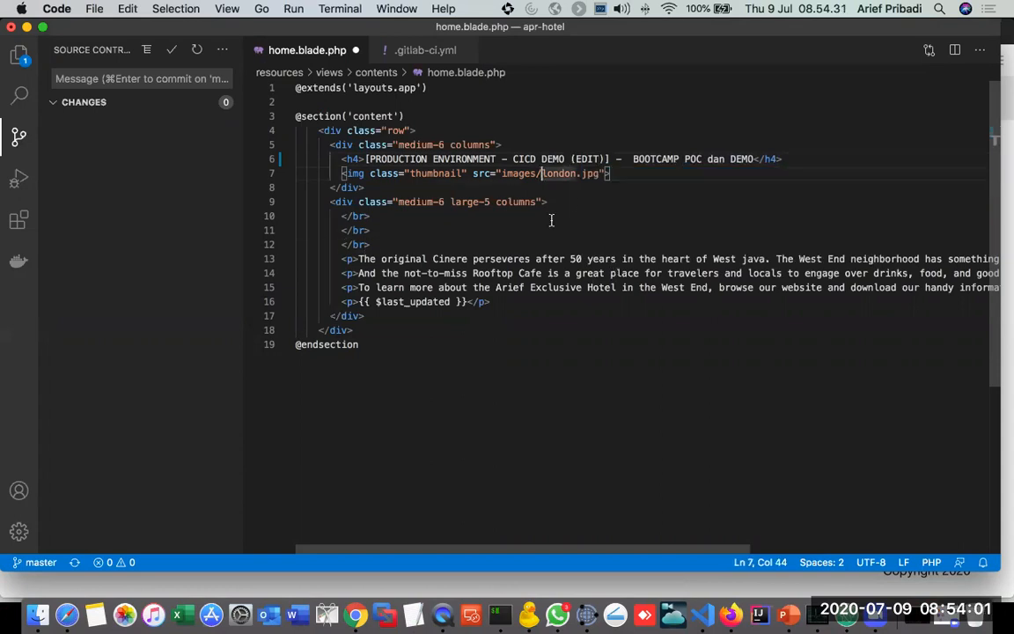
key(shift+Right)
key(shift+Right)
key(shift+Right)
key(shift+Right)
key(shift+Right)
key(shift+Right)
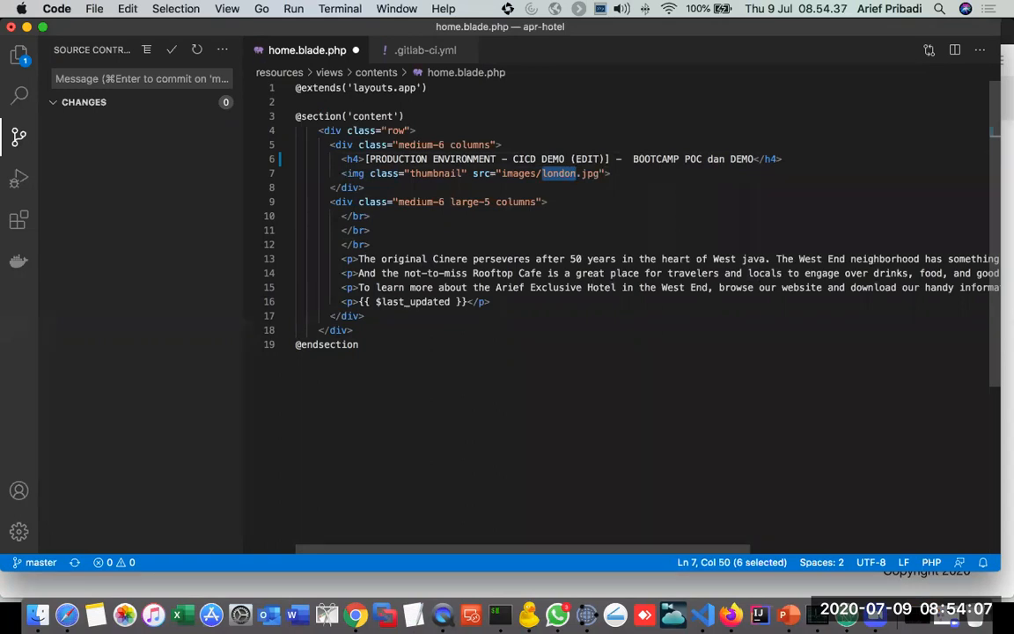
key(BackSpace)
text(family)
click(630, 312)
key(super+s)
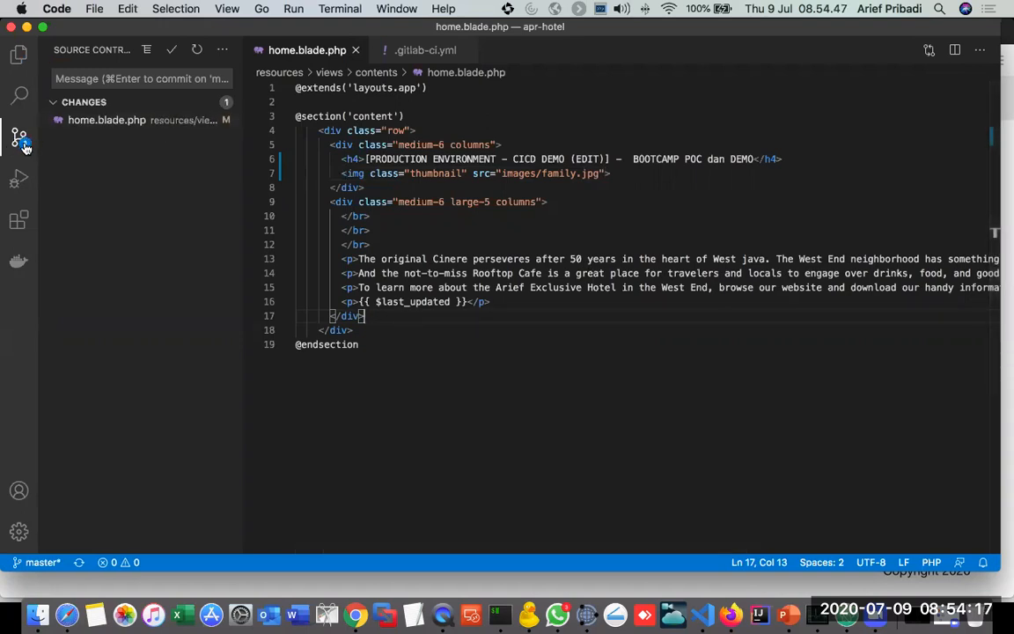
Step: Following the deploy rules in .gitlab-ci.yml, commit the home.blade.php change with the message "bungkus & produksi" and sync master with the remote
click(410, 53)
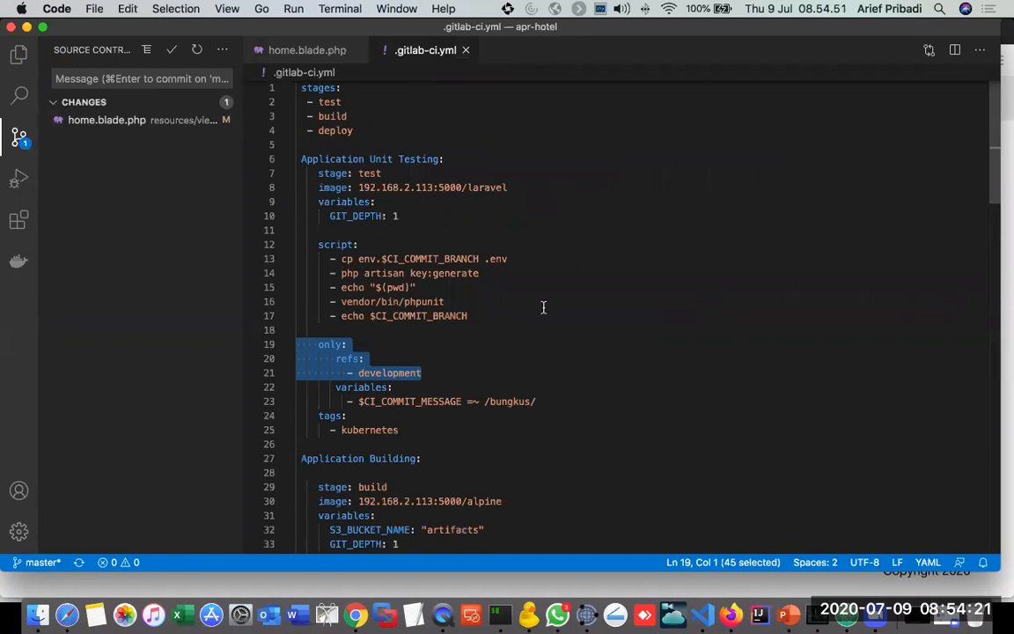
scroll(543, 307, down, 20)
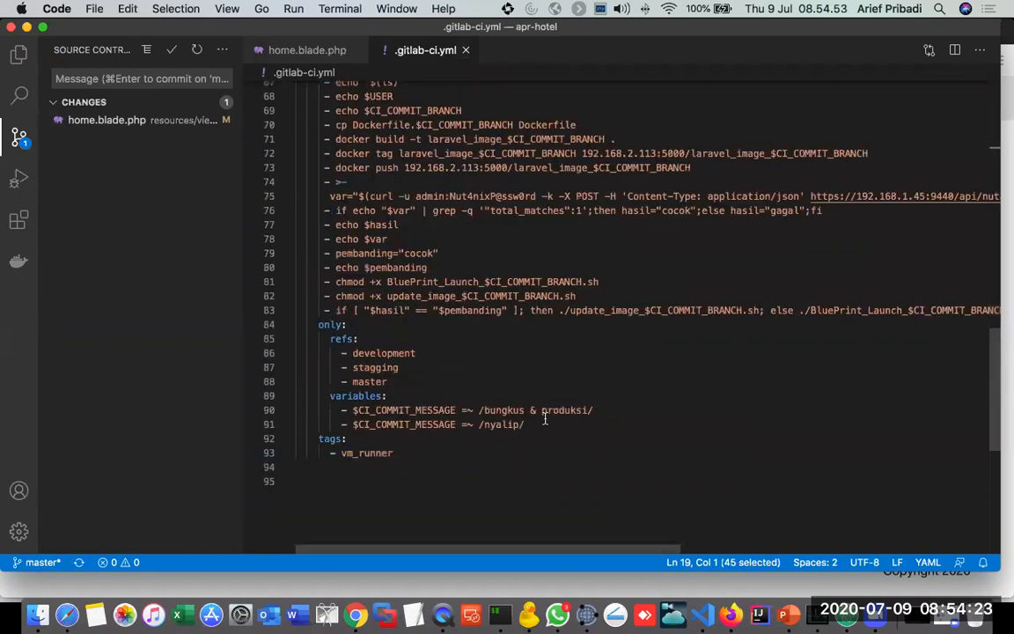
click(66, 78)
text(bungkus )
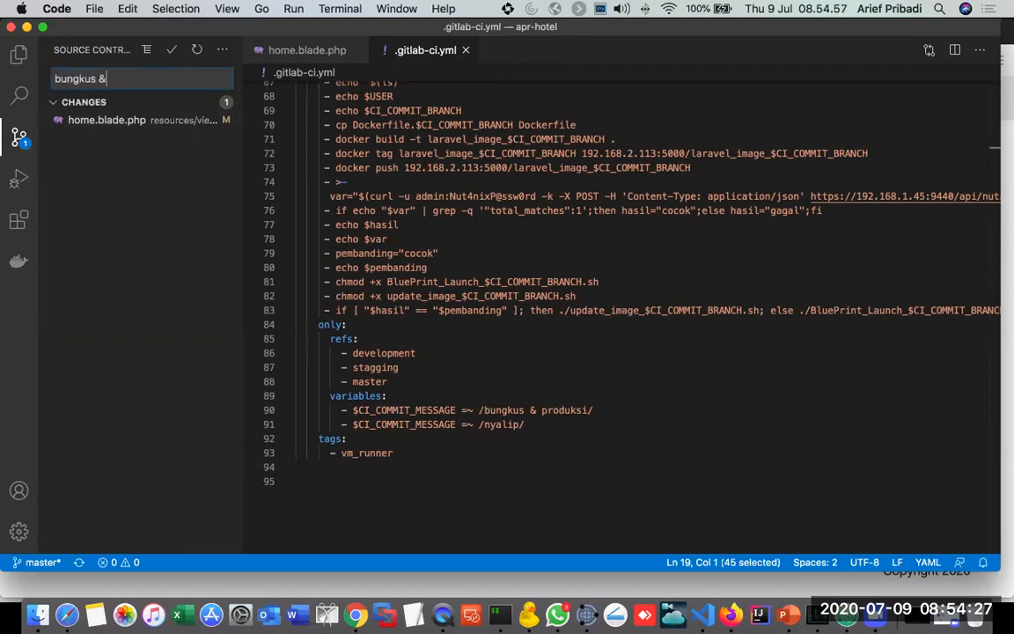
text(& produksi)
click(172, 52)
click(104, 563)
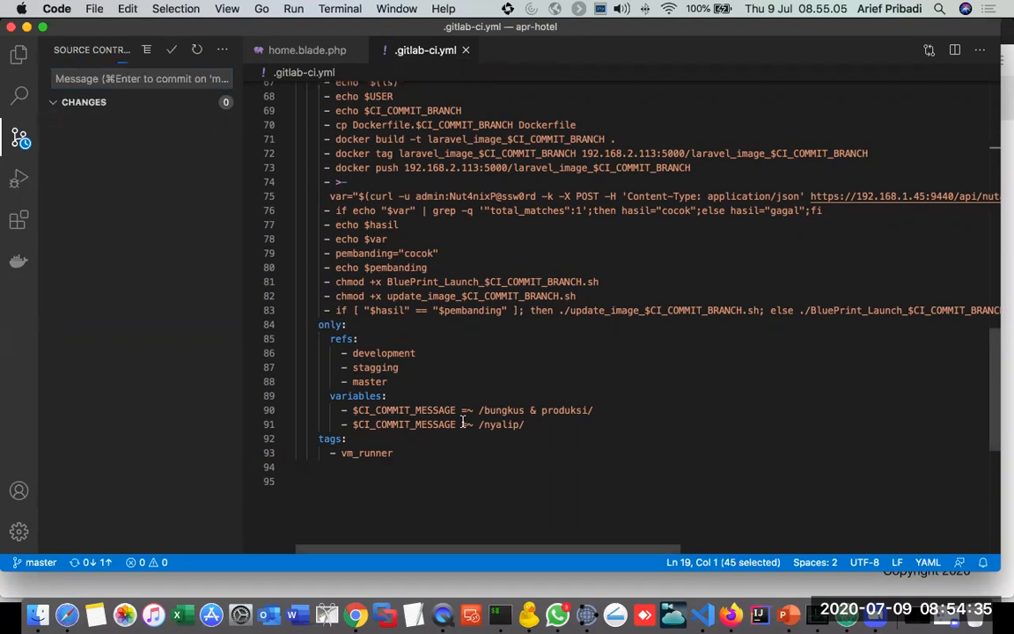
Step: View the APR-Hotel pipelines in Firefox, then refresh the artifacts bucket in Cyberduck and select 2020-07-09-015443.zip in the master folder
key(super+Tab)
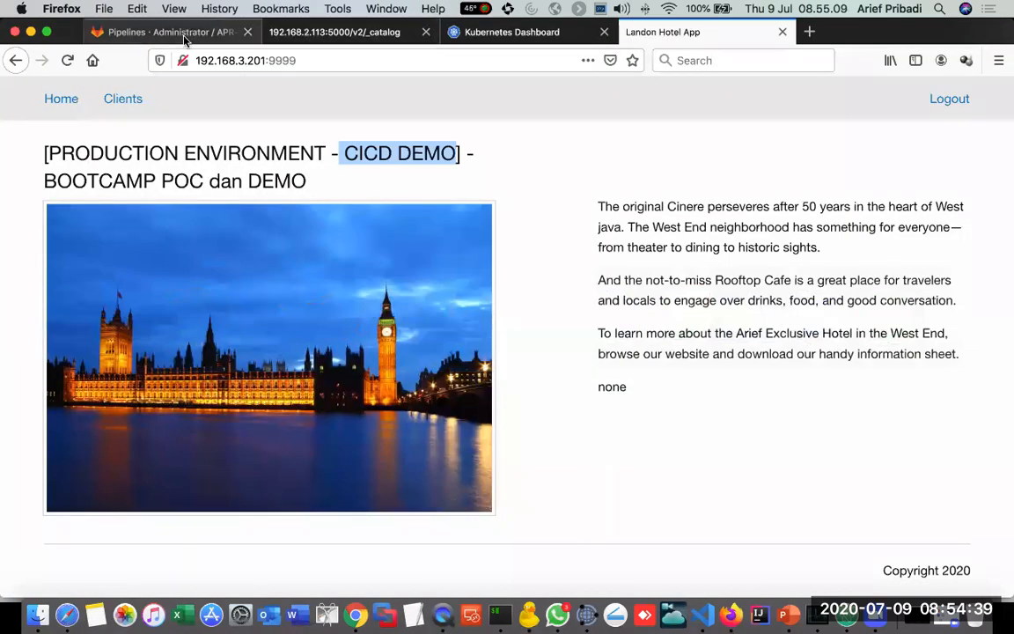
click(185, 33)
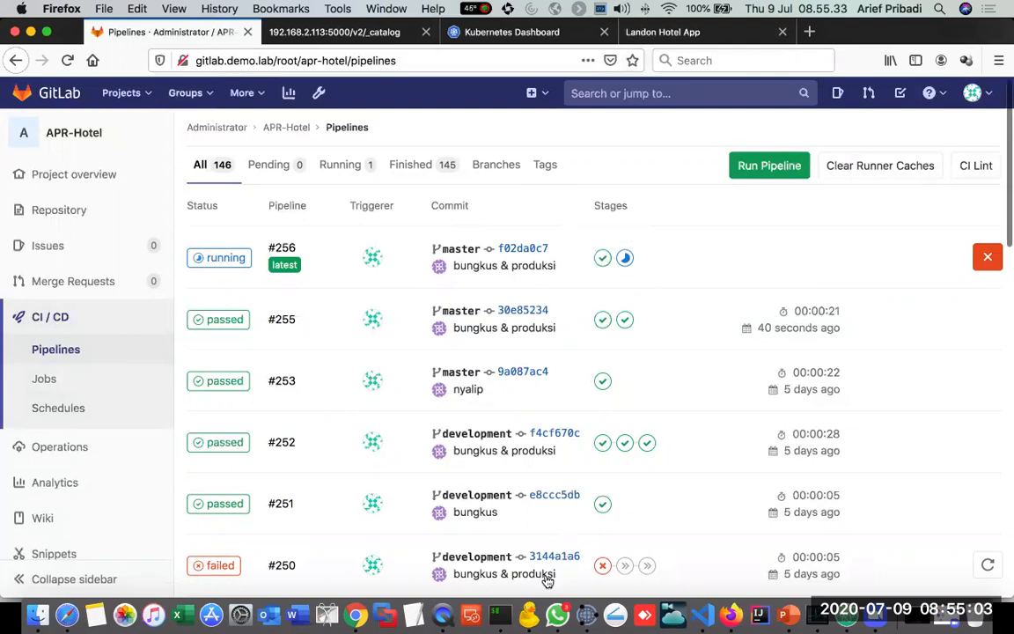
click(531, 606)
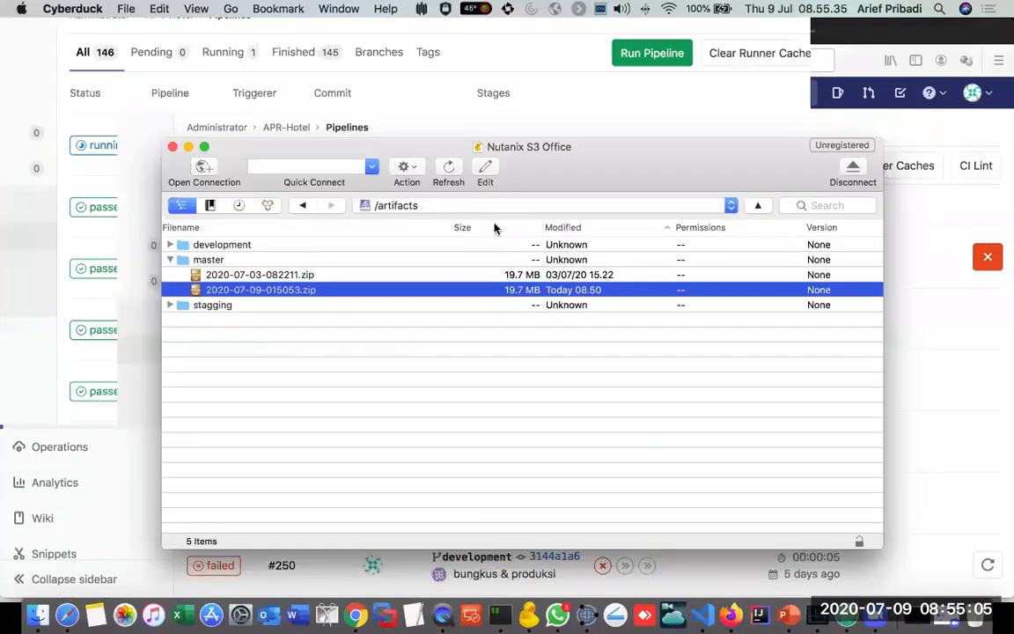
click(451, 170)
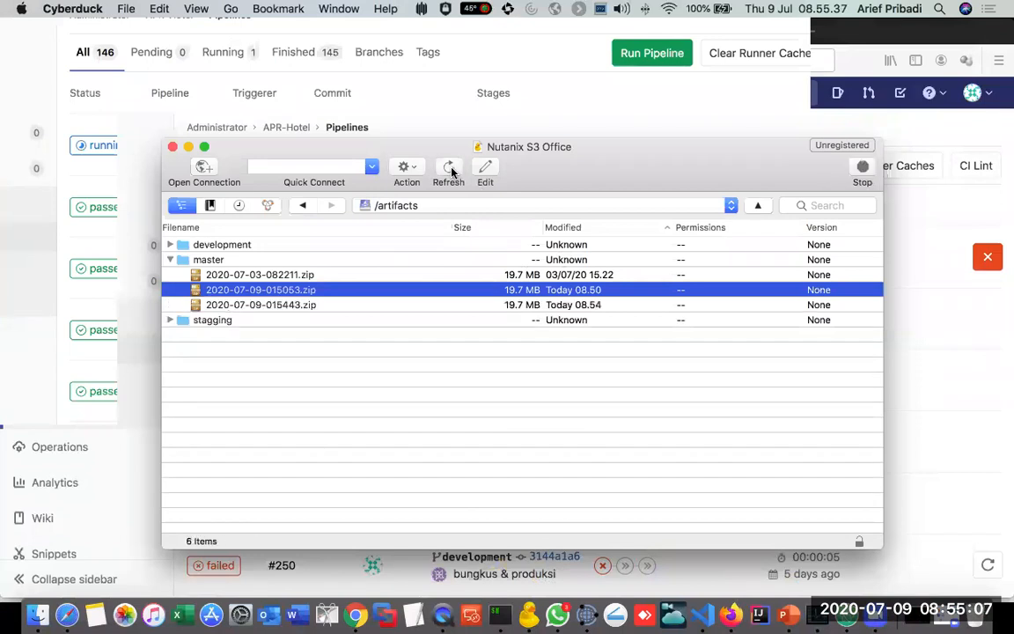
click(292, 304)
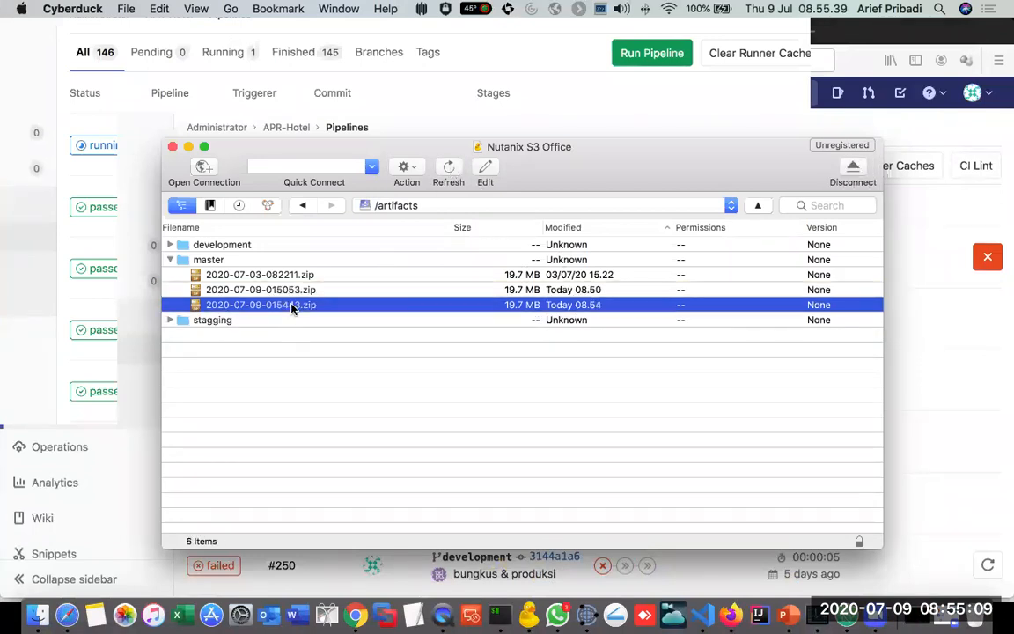
Step: Return to the GitLab pipelines page in Firefox and check the deploy stage job of pipeline #256
click(182, 32)
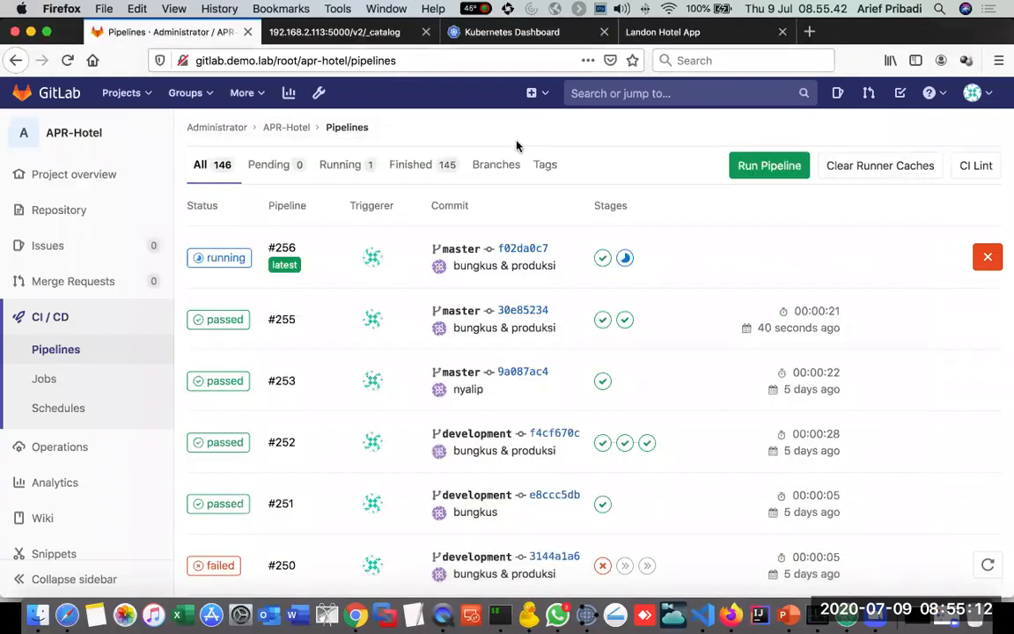
click(625, 260)
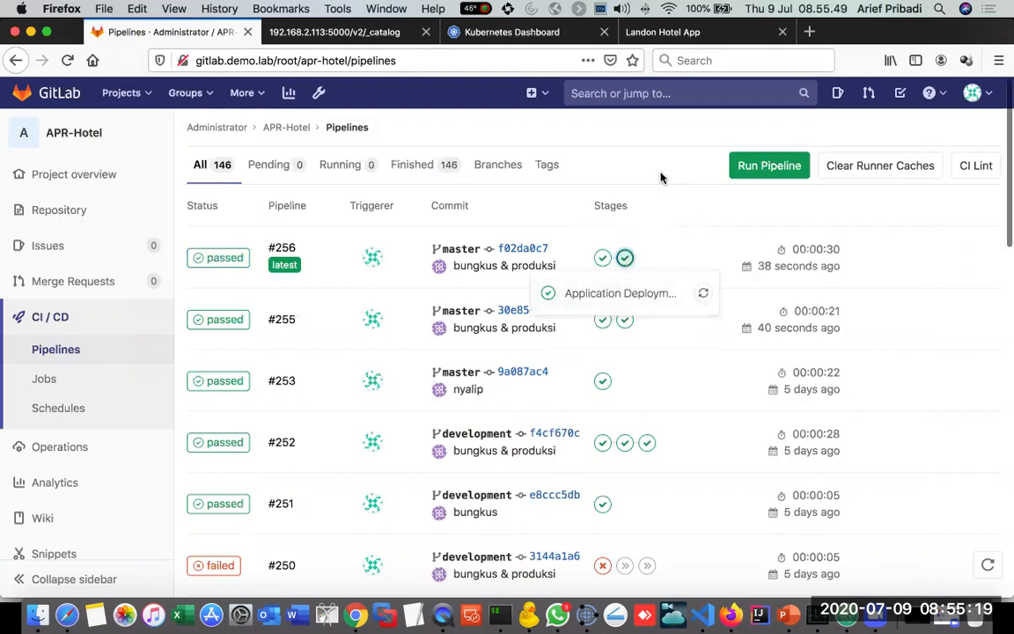
click(623, 137)
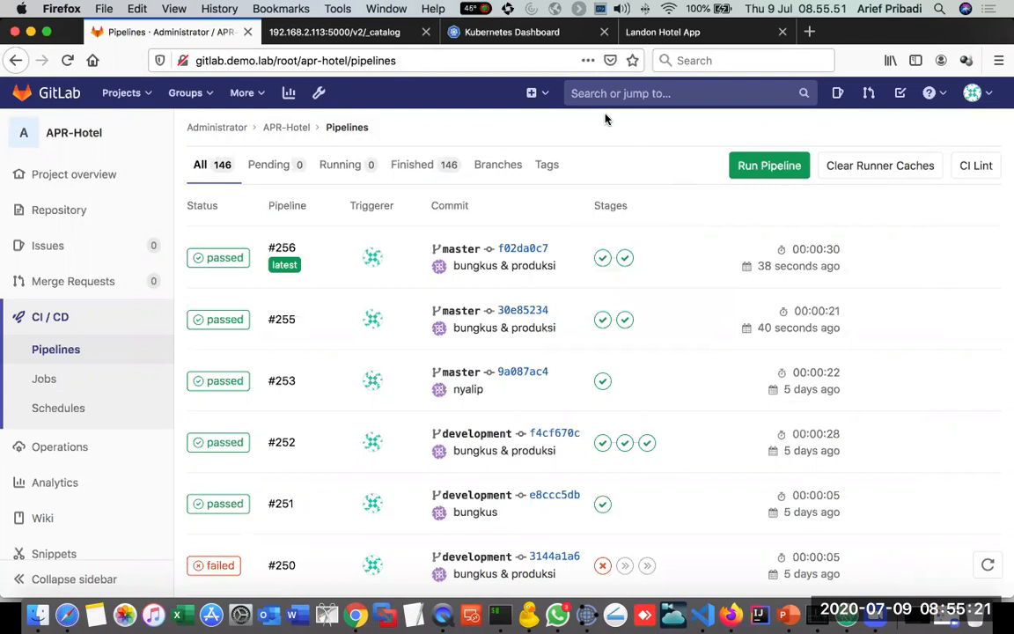
Step: Examine the rollout of apr-hotel-deployment in the Kubernetes Dashboard, covering the default namespace's deployments, pods, replica sets, services and secrets
click(528, 35)
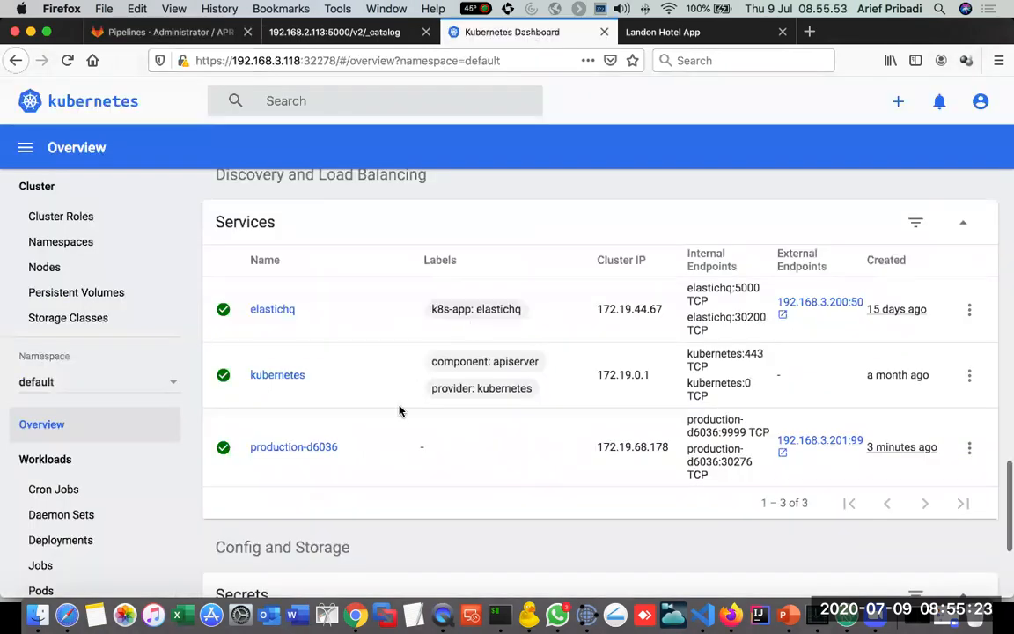
scroll(399, 410, up, 10)
scroll(399, 410, up, 5)
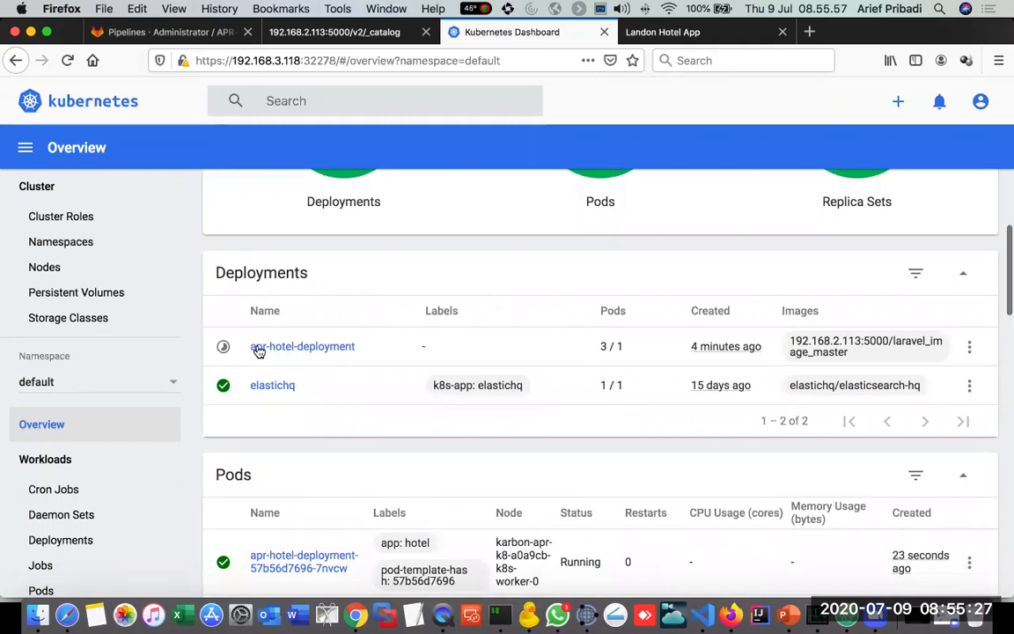
scroll(261, 350, up, 3)
scroll(264, 352, down, 2)
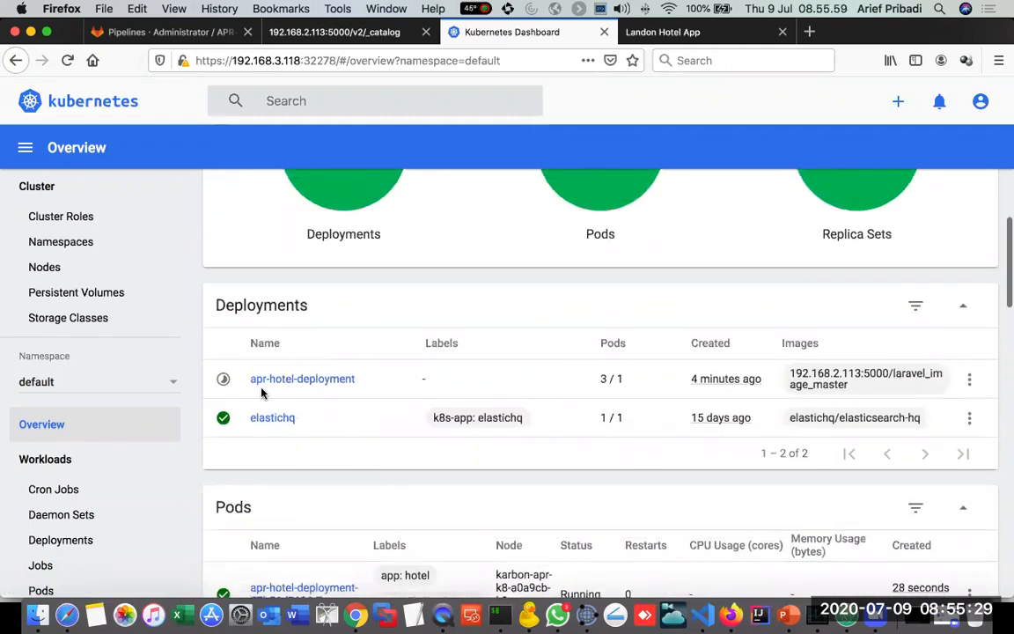
scroll(261, 388, down, 2)
scroll(260, 388, down, 3)
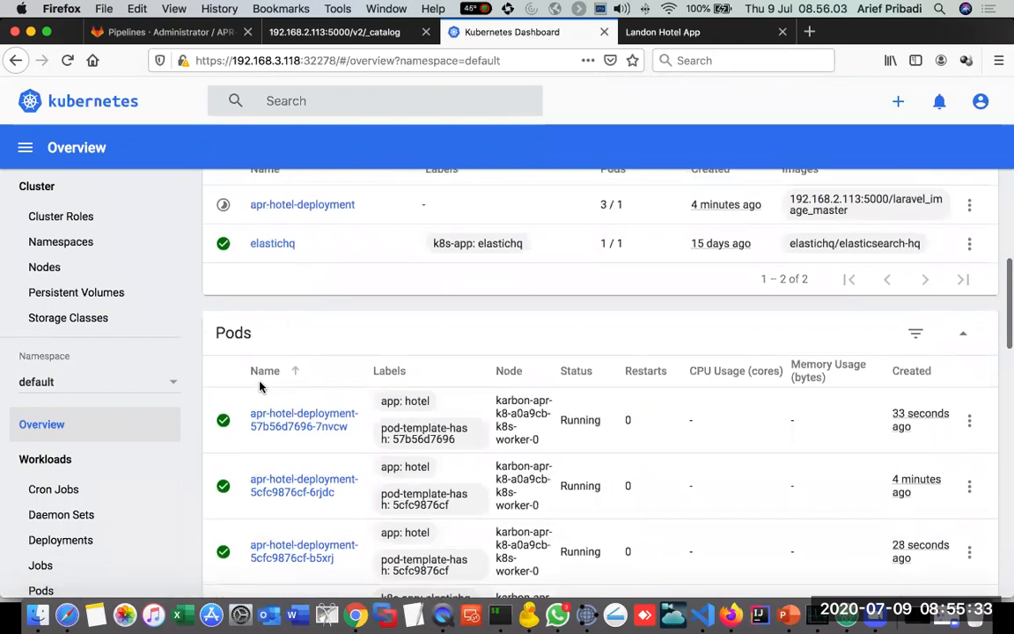
scroll(260, 386, down, 2)
scroll(259, 385, down, 3)
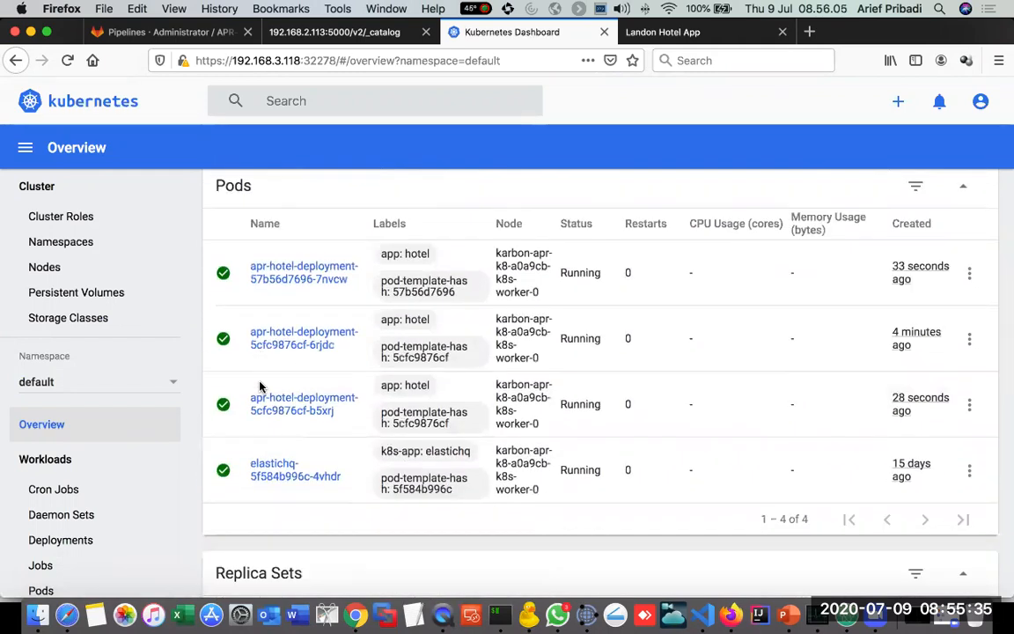
scroll(260, 386, down, 4)
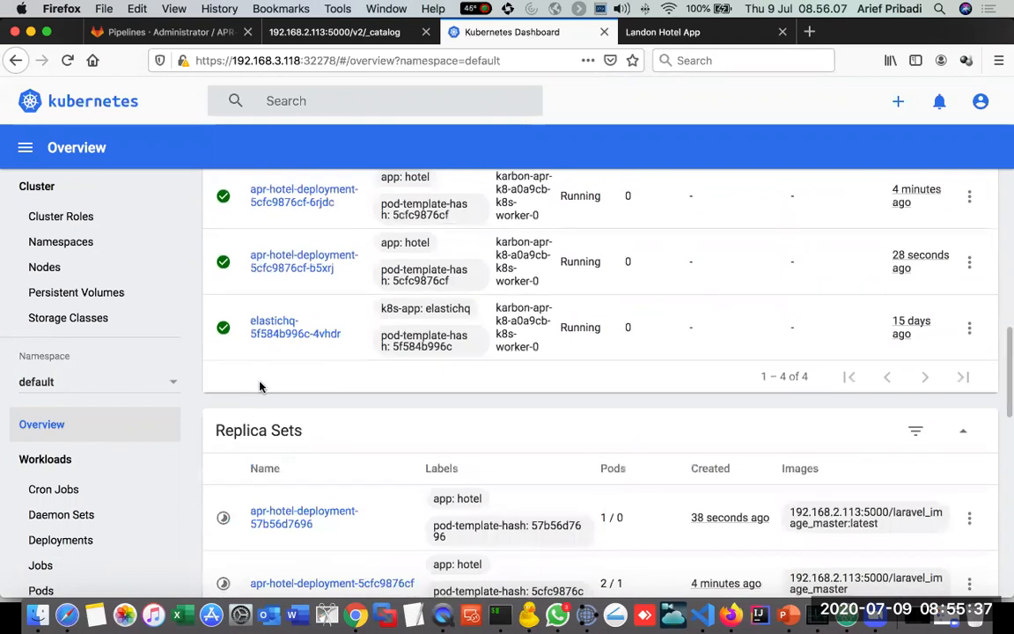
scroll(260, 386, down, 2)
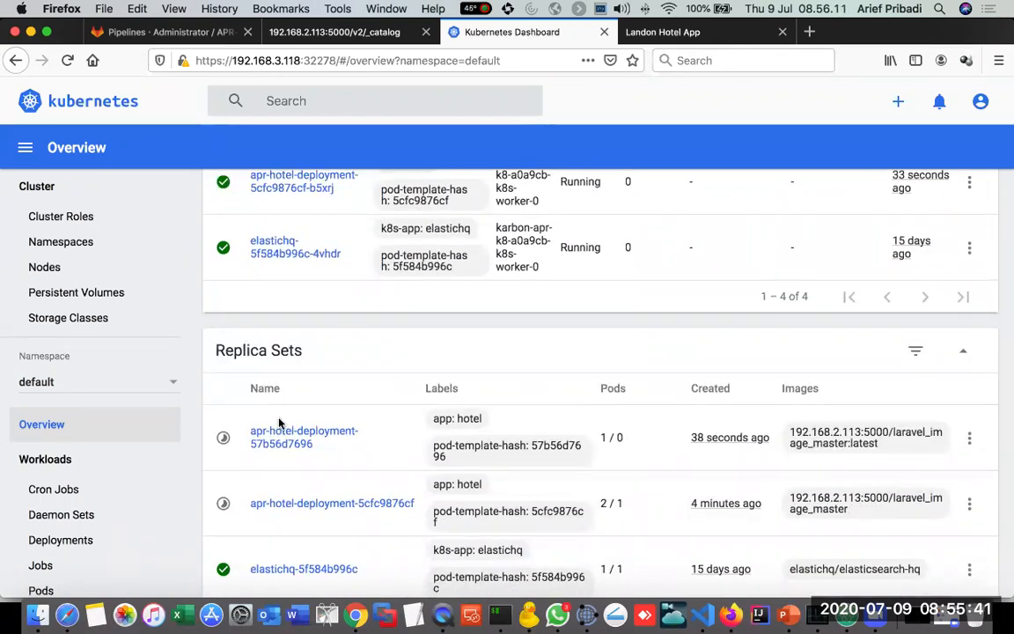
scroll(278, 424, down, 3)
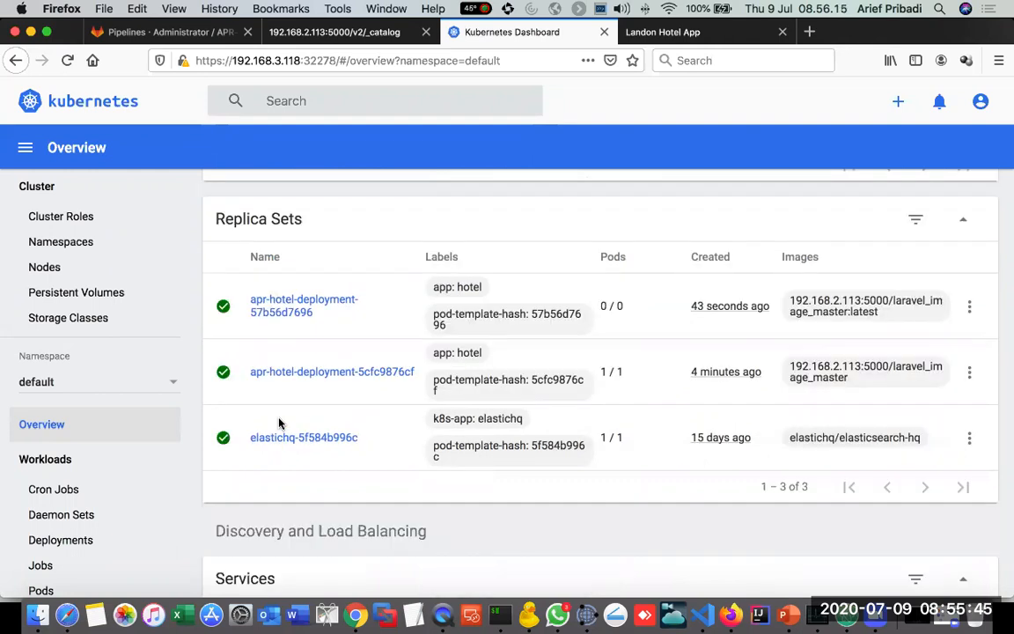
scroll(278, 423, down, 4)
scroll(278, 423, down, 4)
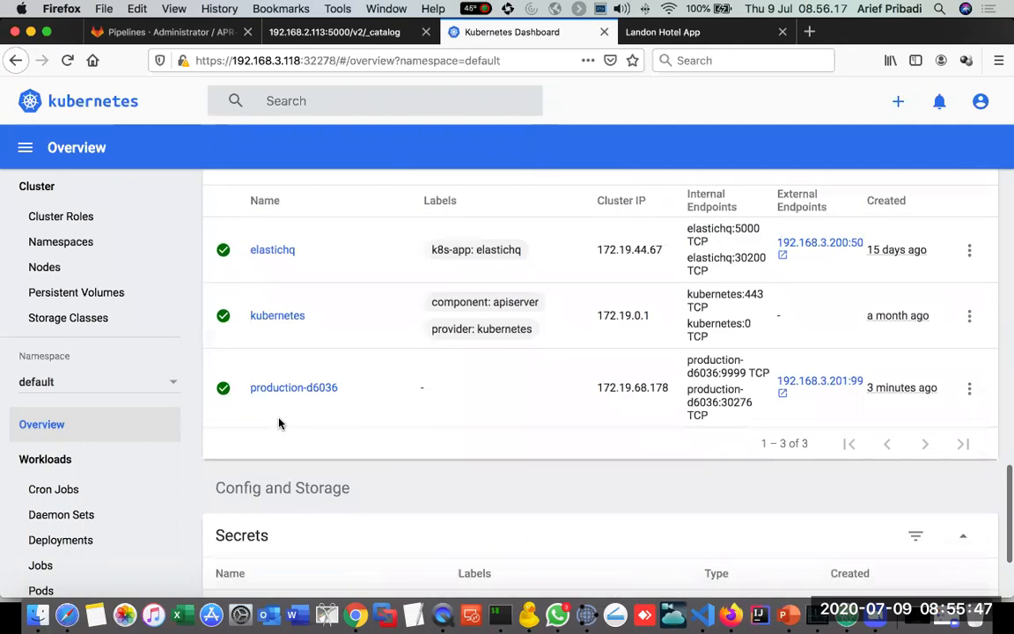
scroll(278, 423, down, 3)
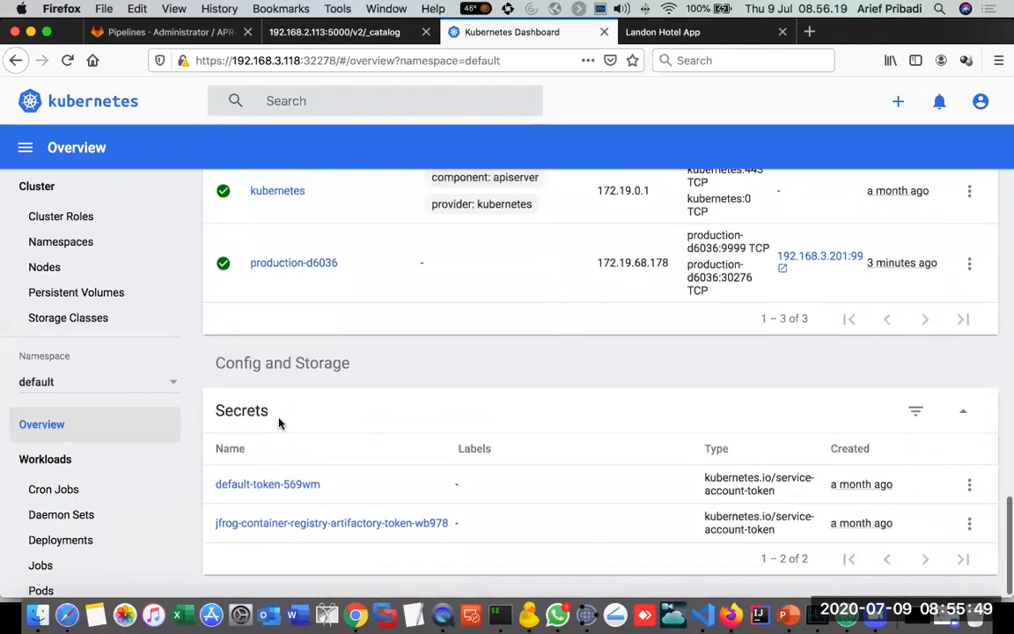
scroll(281, 421, up, 4)
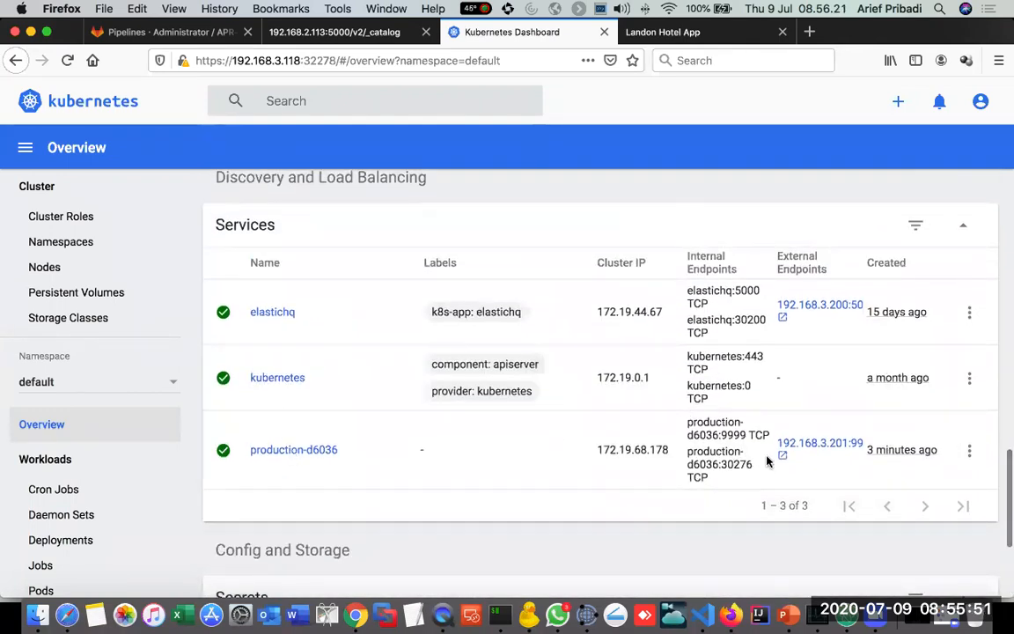
Step: Open the production service's external endpoint, log in with the saved credentials and highlight "(EDIT)]" in the home page heading
click(832, 444)
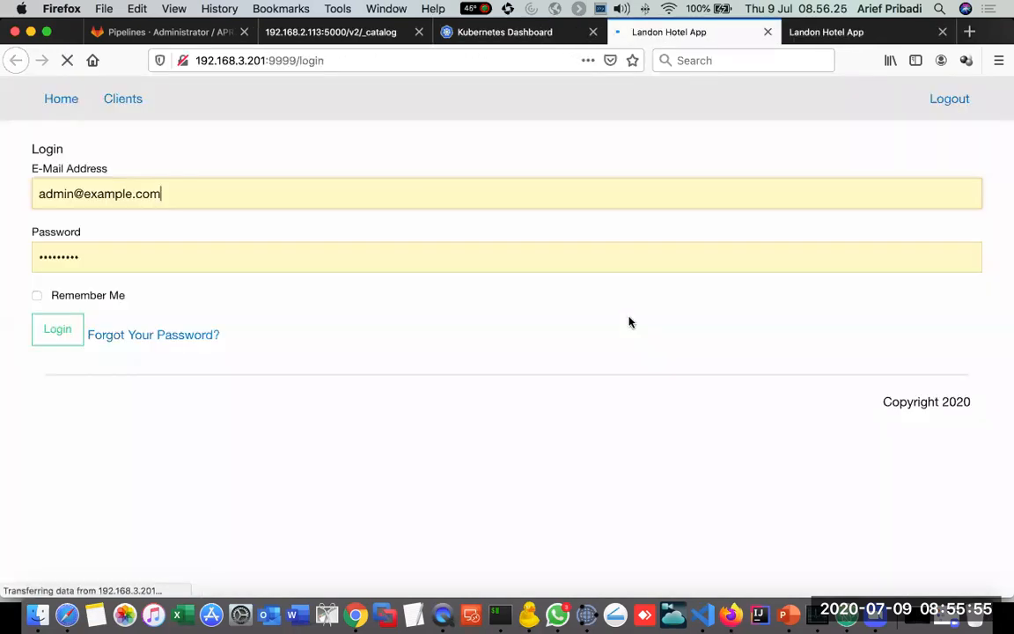
click(58, 330)
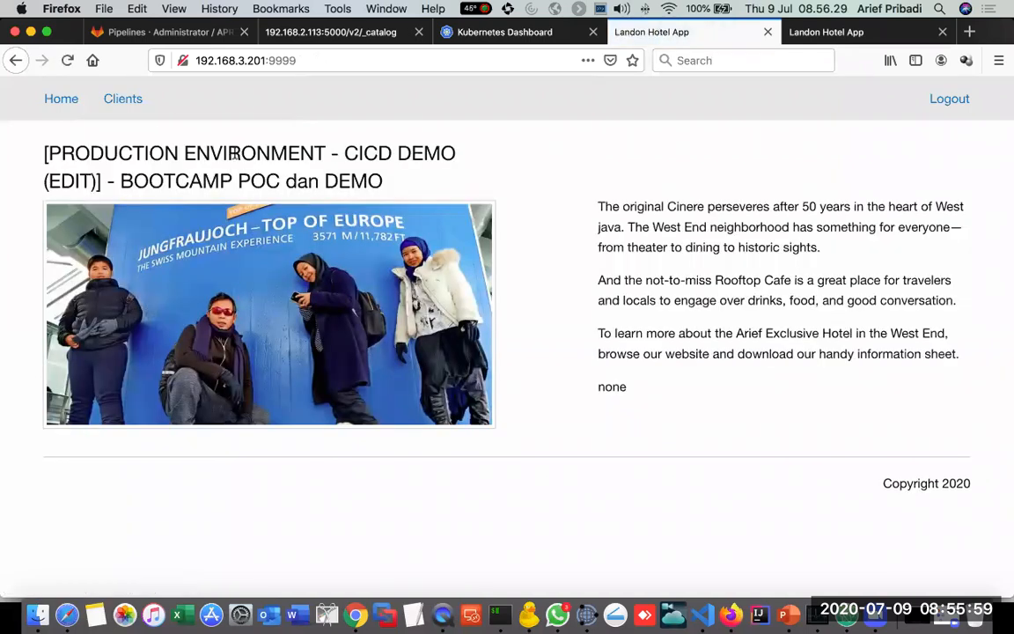
drag(43, 180, 103, 181)
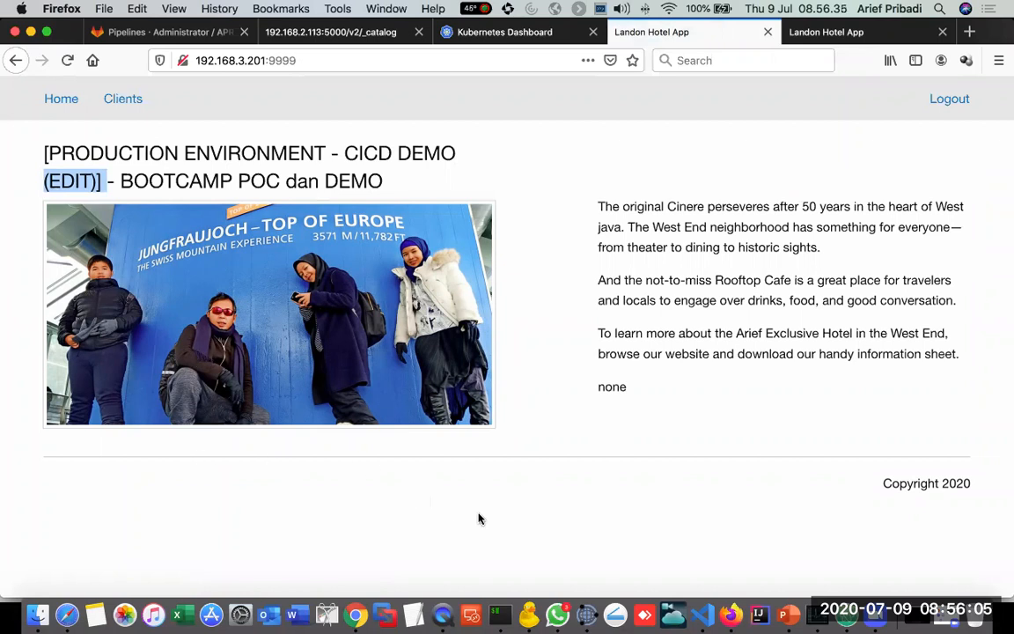
Step: Switch to the PowerPoint slide show on the CICD Demo with Nutanix Calm, S3 and Karbon
click(788, 605)
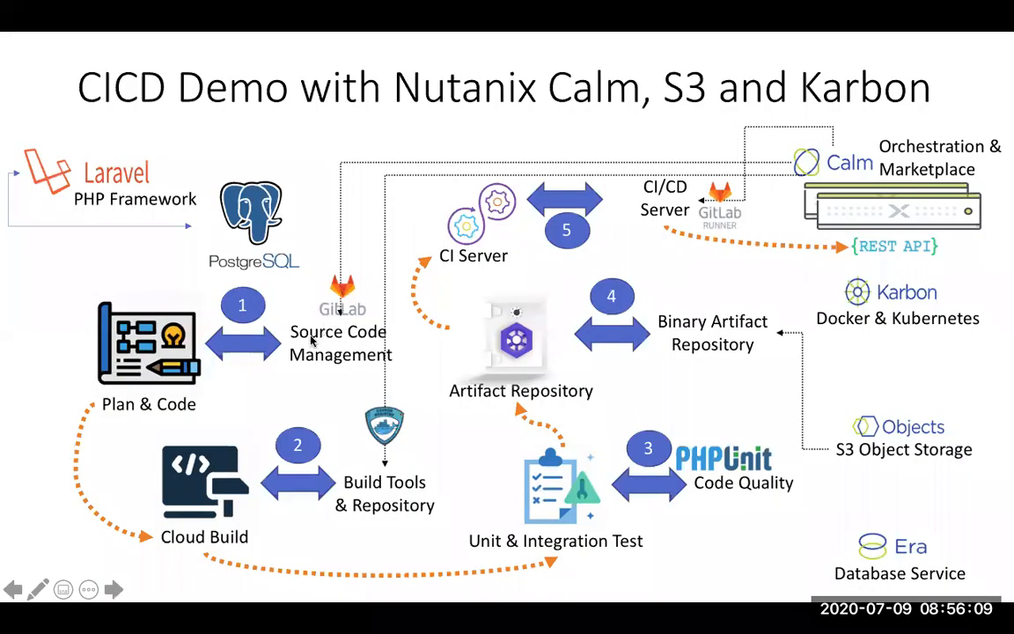